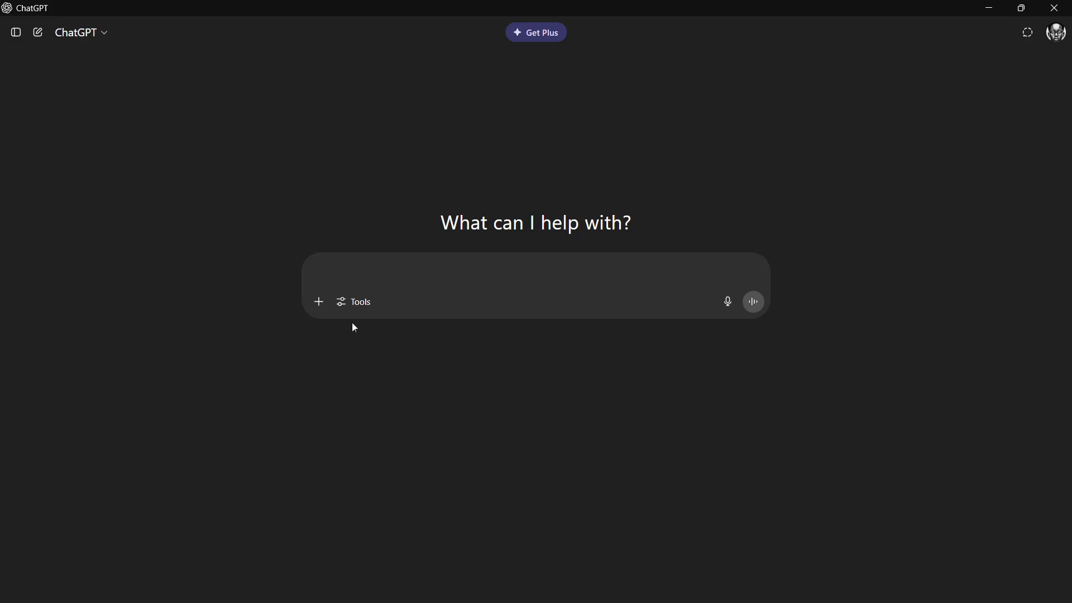
Shrink ChatGPT to a floating window over the desktop and minimize Photoshop behind it
left_click_drag(818, 9, 595, 114)
left_click(990, 8)
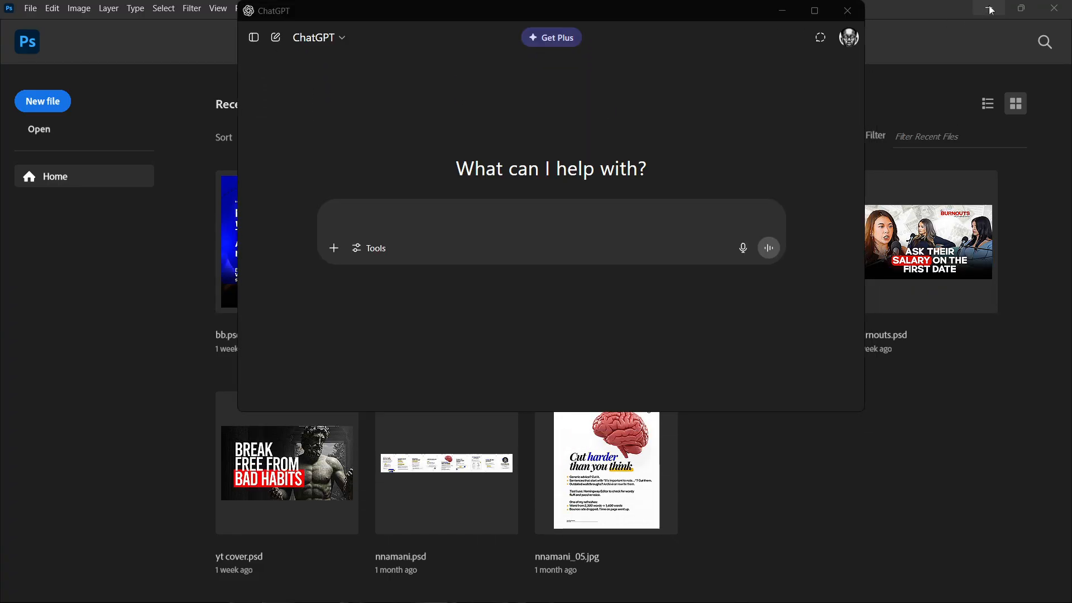
left_click_drag(766, 19, 735, 109)
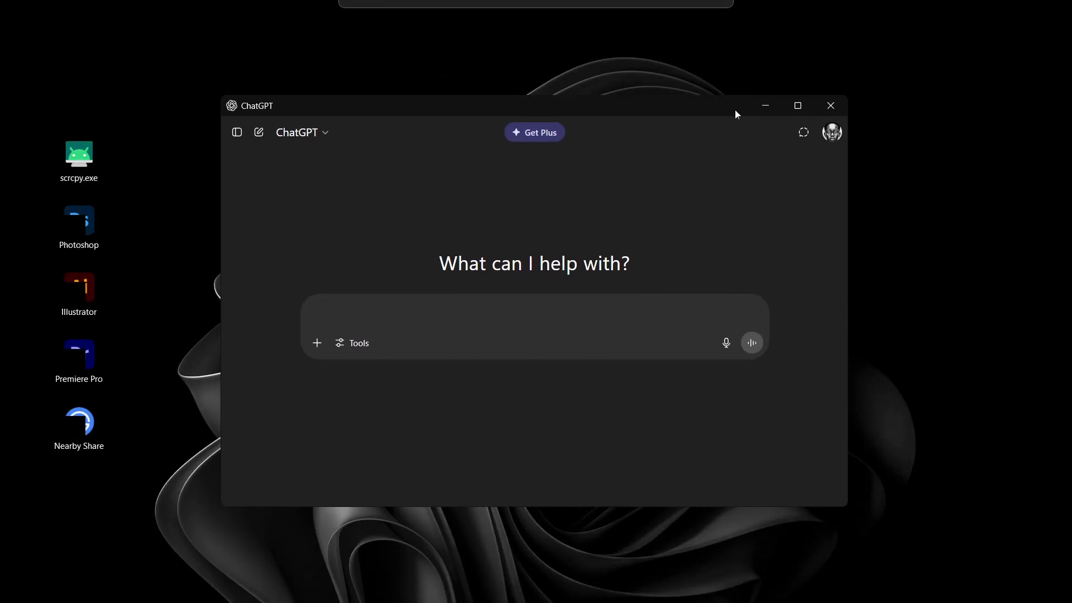
Open the Microsoft Store and minimize its window
mouse_move(390, 596)
left_click(329, 586)
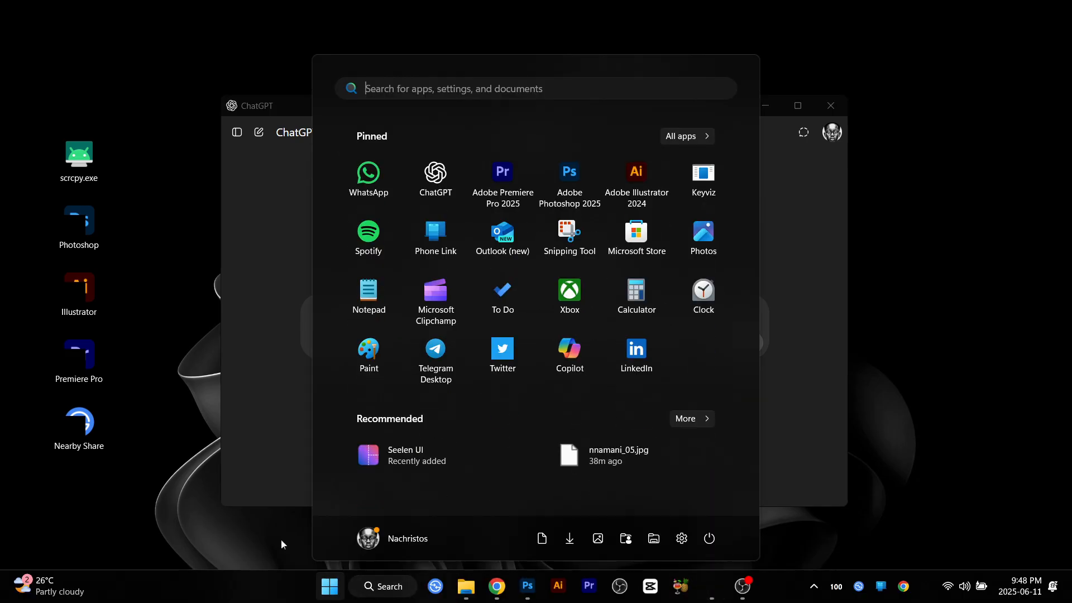
left_click(636, 233)
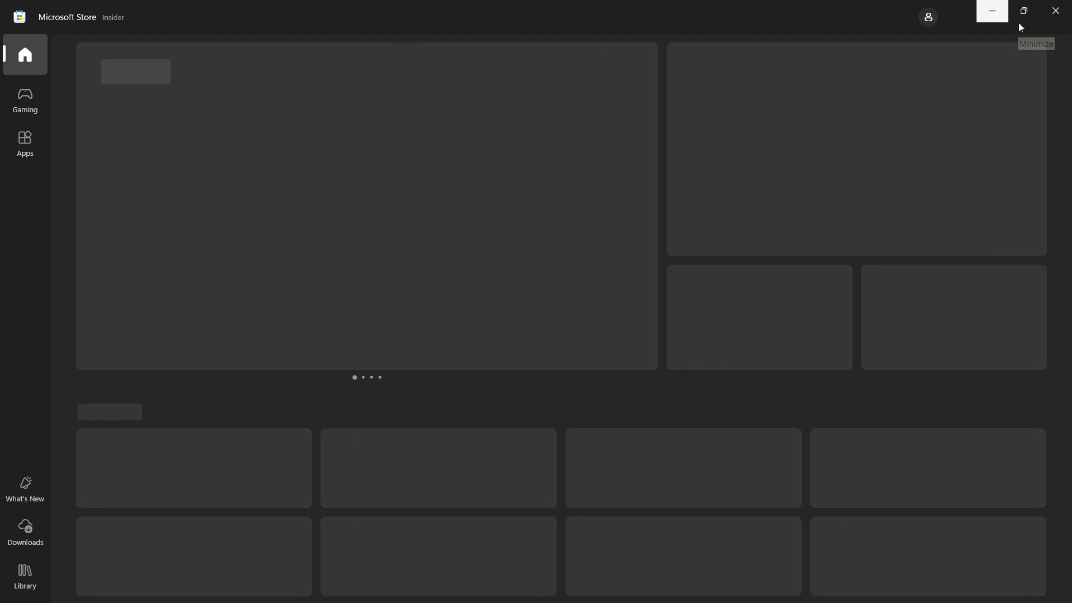
left_click(997, 13)
Maximize the ChatGPT window and view the options for adding attachments to a prompt
left_click_drag(612, 110, 611, 2)
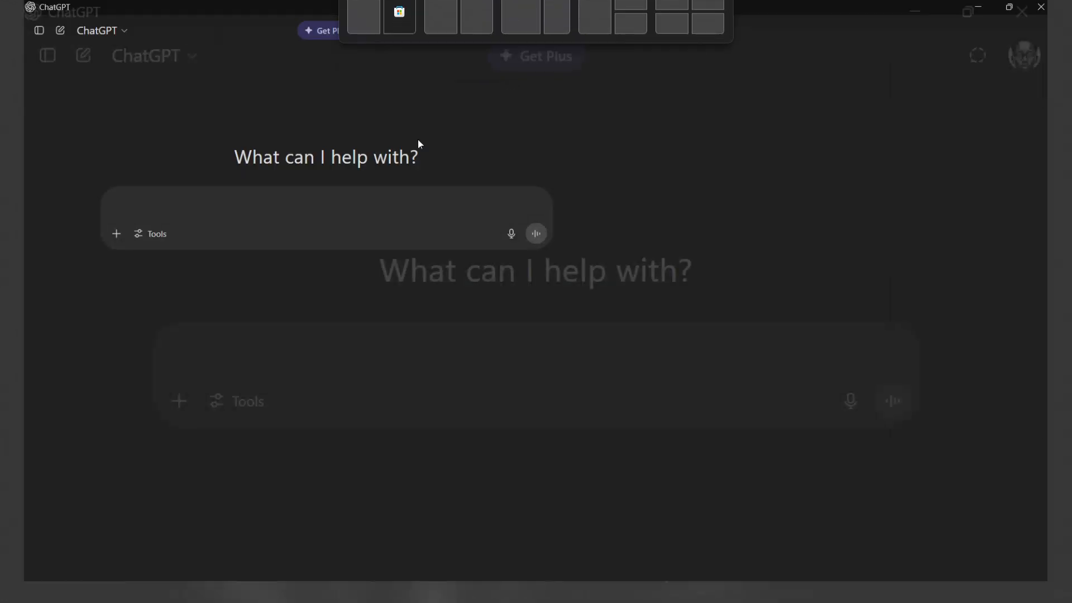
left_click(316, 303)
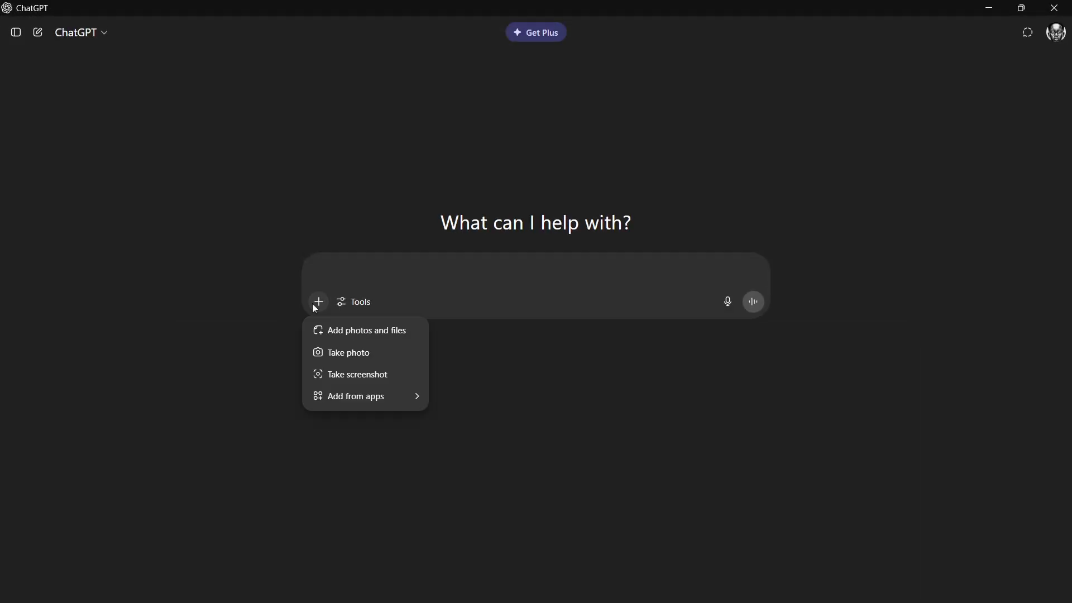
left_click(316, 303)
Minimize ChatGPT, switch to Pinterest in the Chrome browser and go to its home feed
left_click(991, 8)
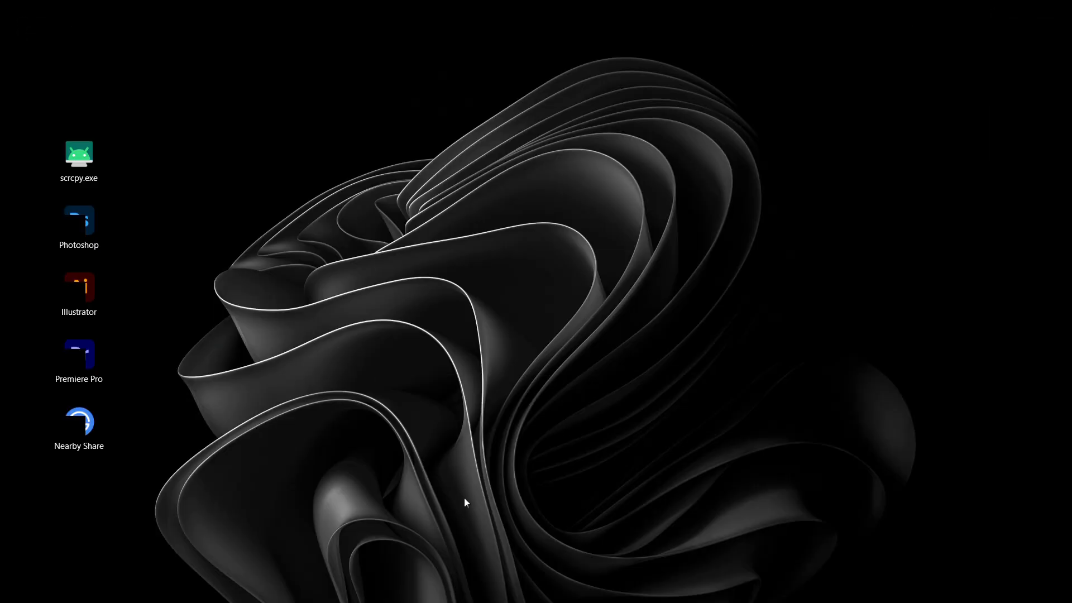
left_click(472, 587)
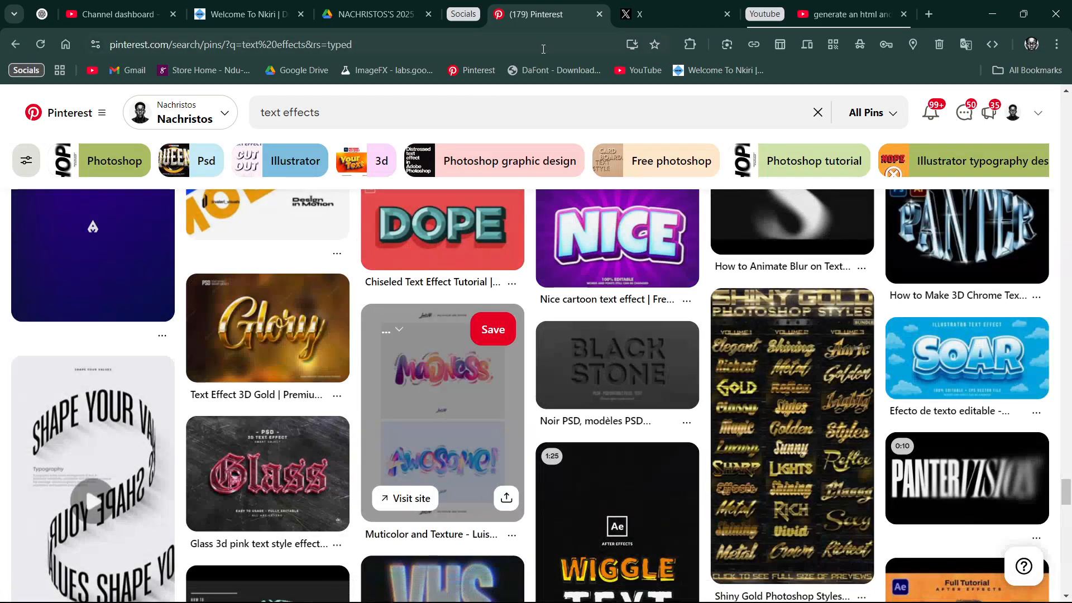
scroll(139, 300, "up", 3)
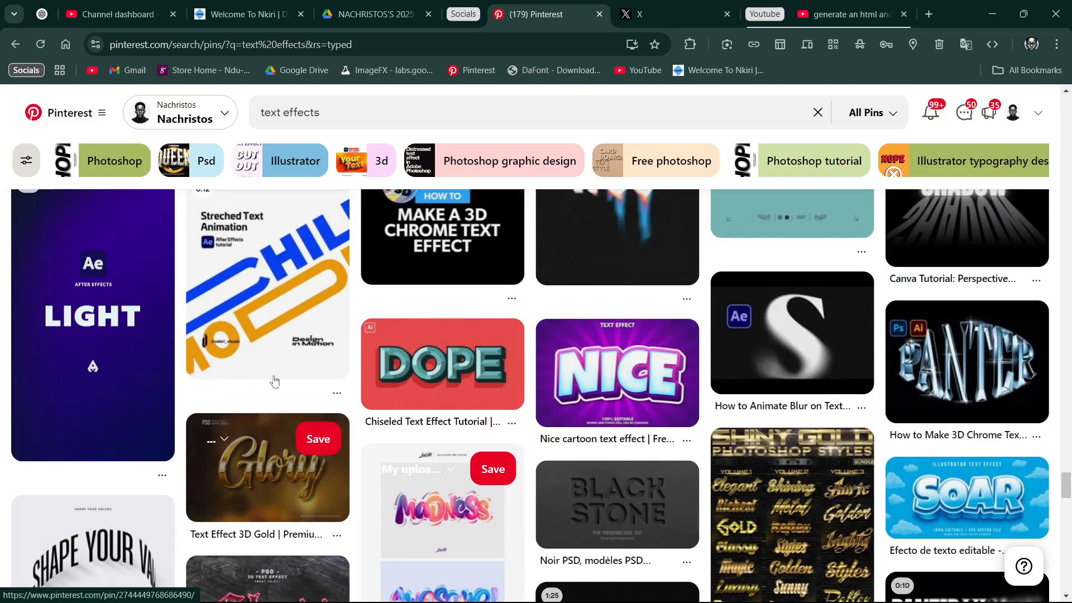
left_click(37, 117)
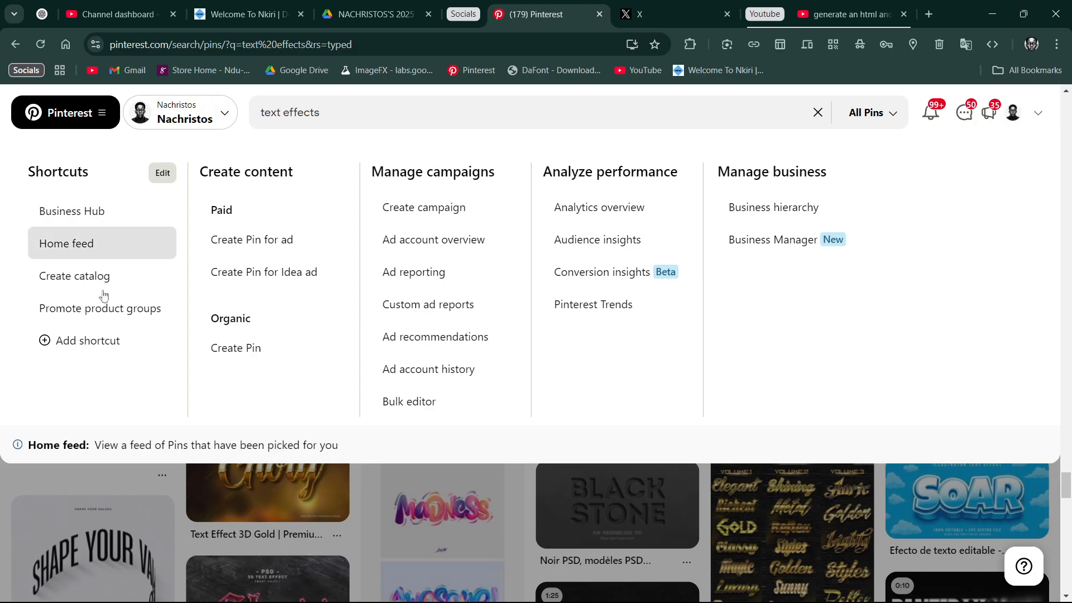
left_click(103, 248)
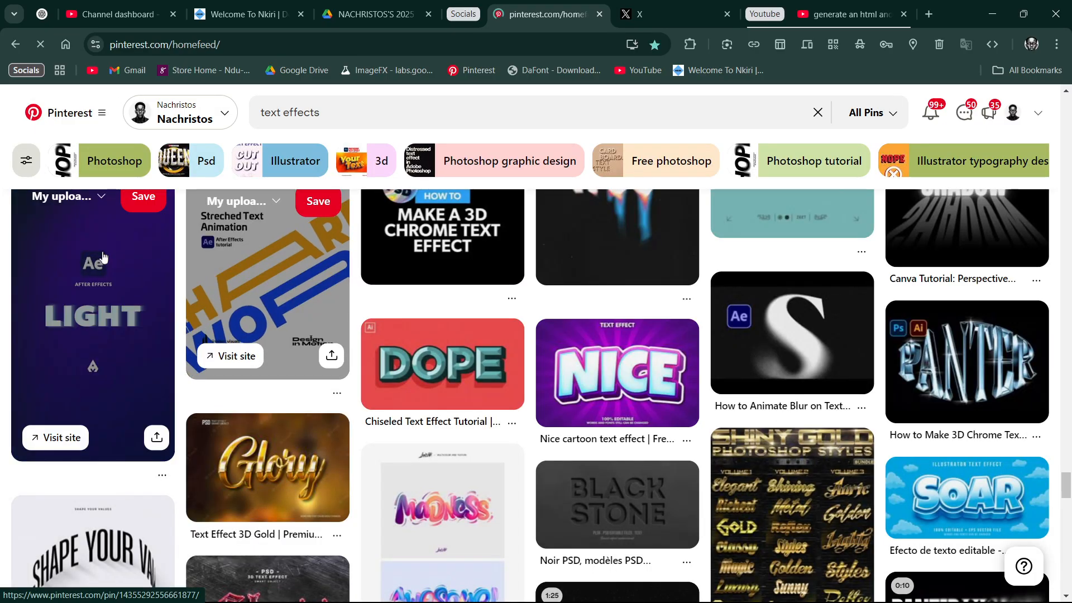
Browse the Pinterest home feed for design and text effect references
scroll(559, 274, "down", 3)
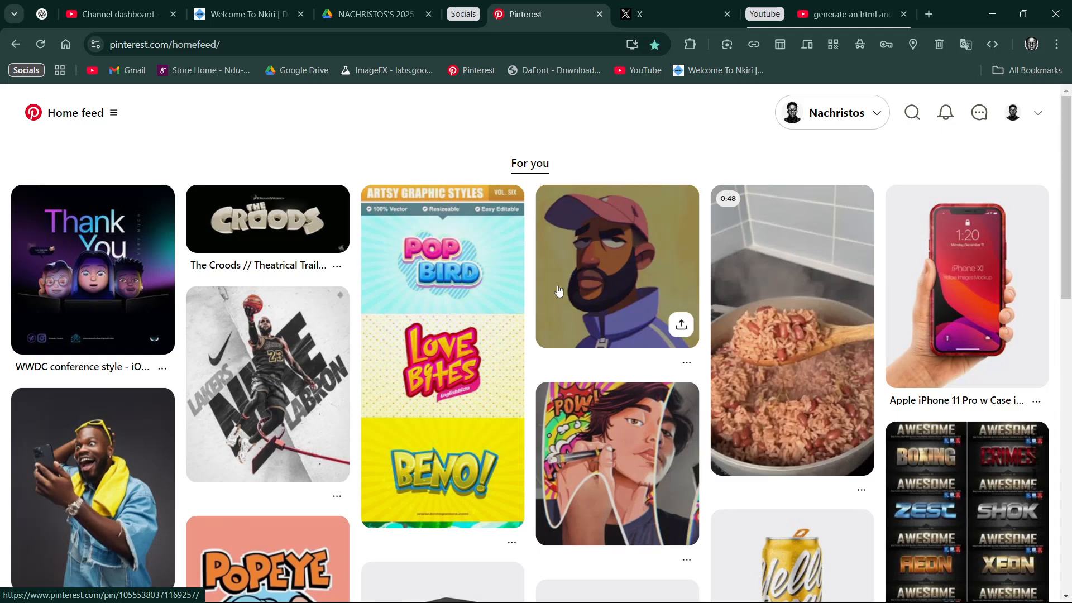
scroll(562, 291, "down", 7)
scroll(645, 331, "down", 4)
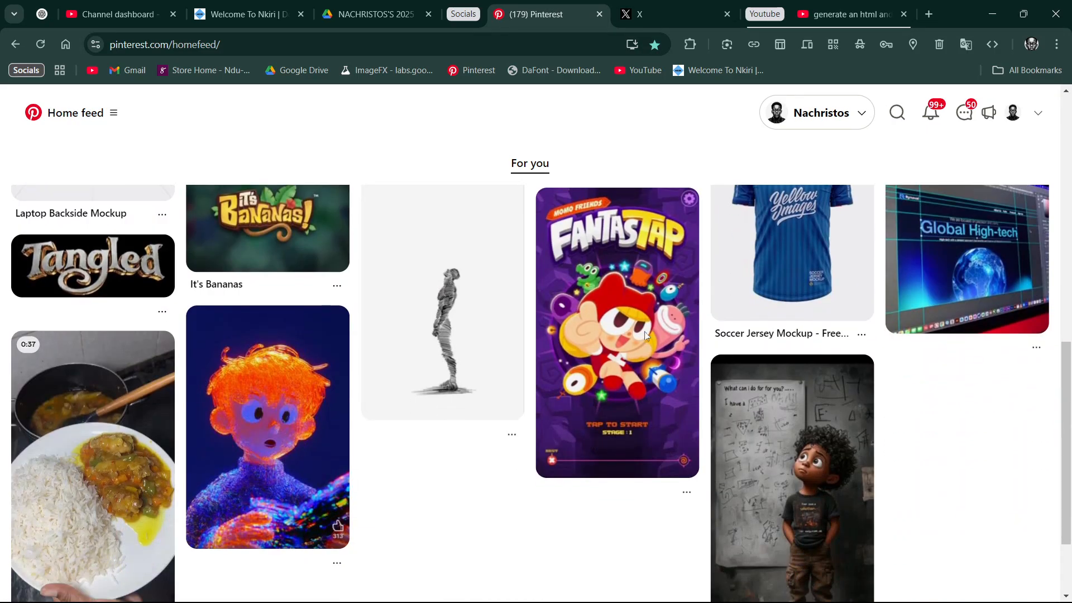
scroll(644, 331, "down", 2)
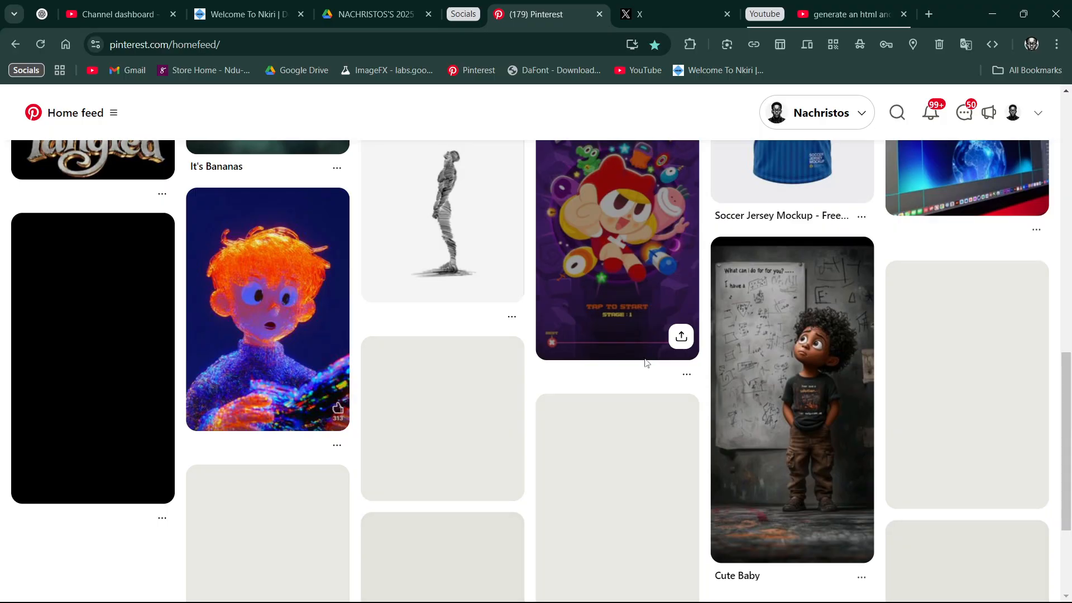
scroll(645, 349, "down", 1)
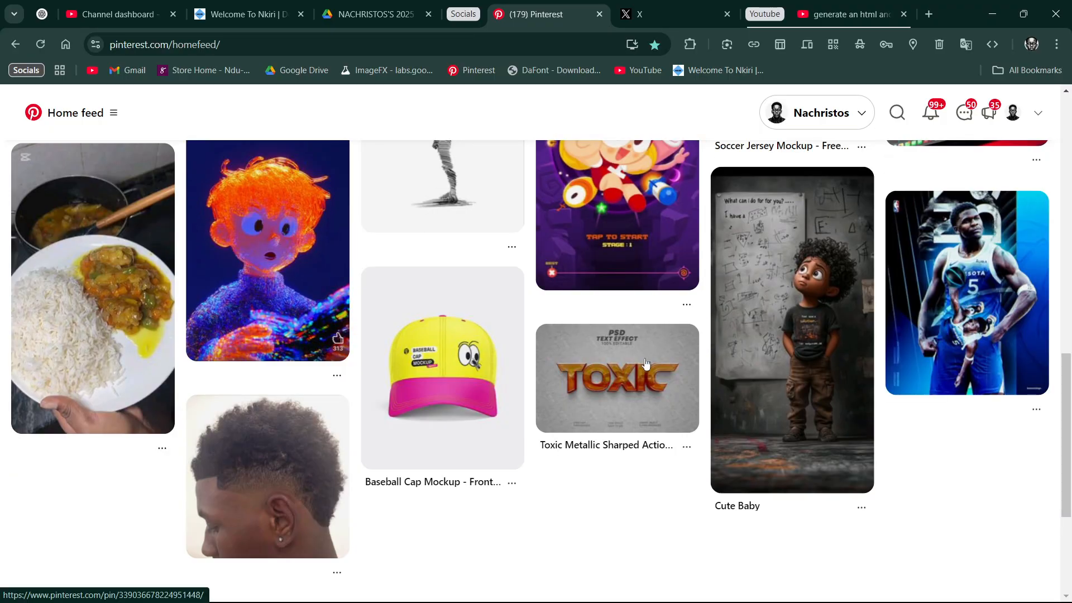
scroll(645, 360, "up", 4)
scroll(645, 360, "up", 5)
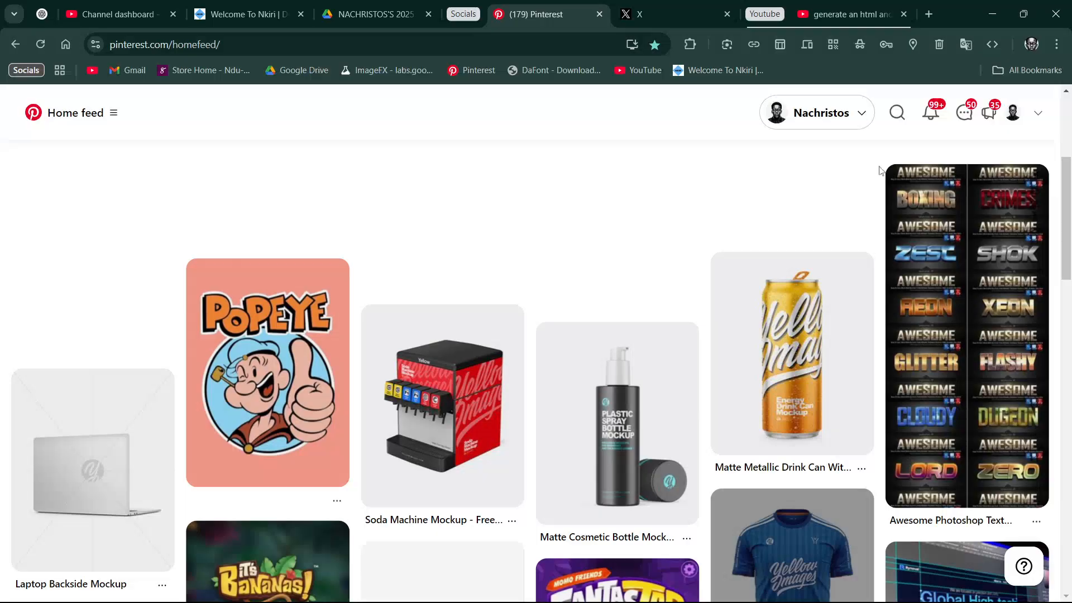
Search Pinterest for "gold text effect"
left_click(897, 114)
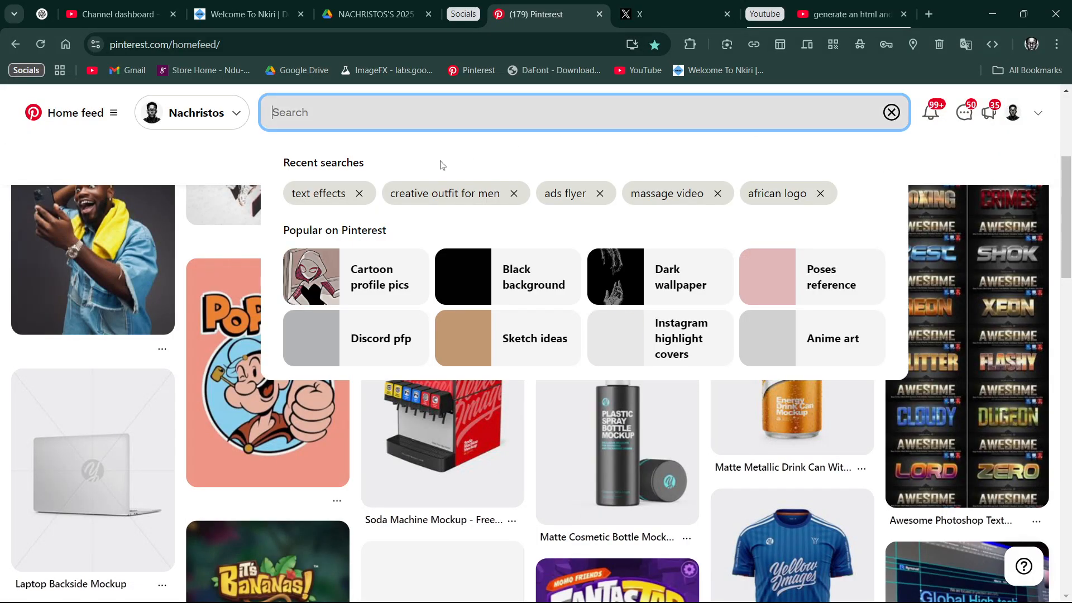
type("gol")
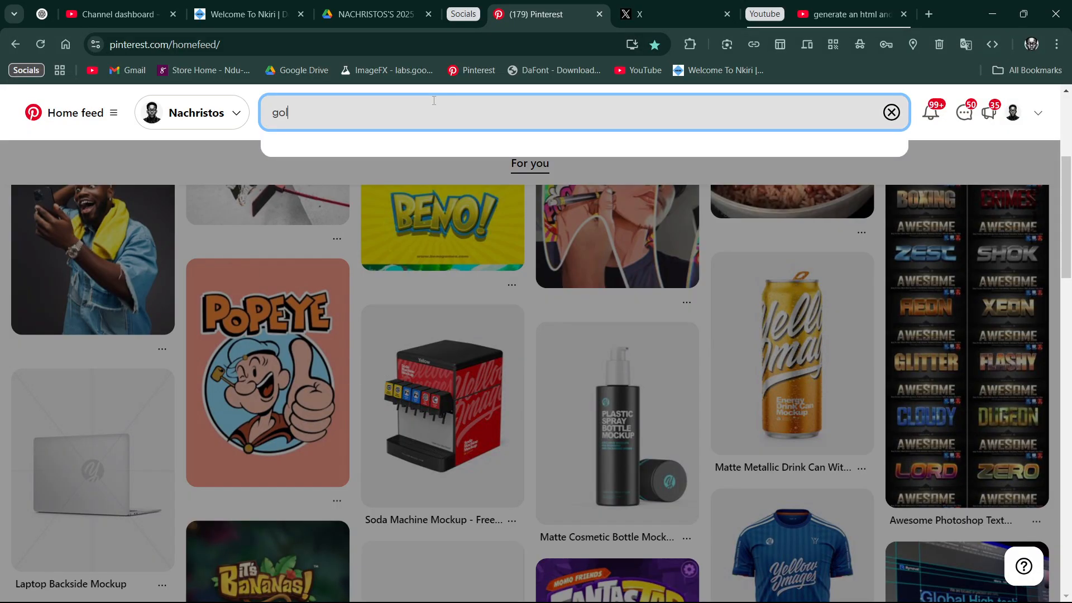
type("d text effe")
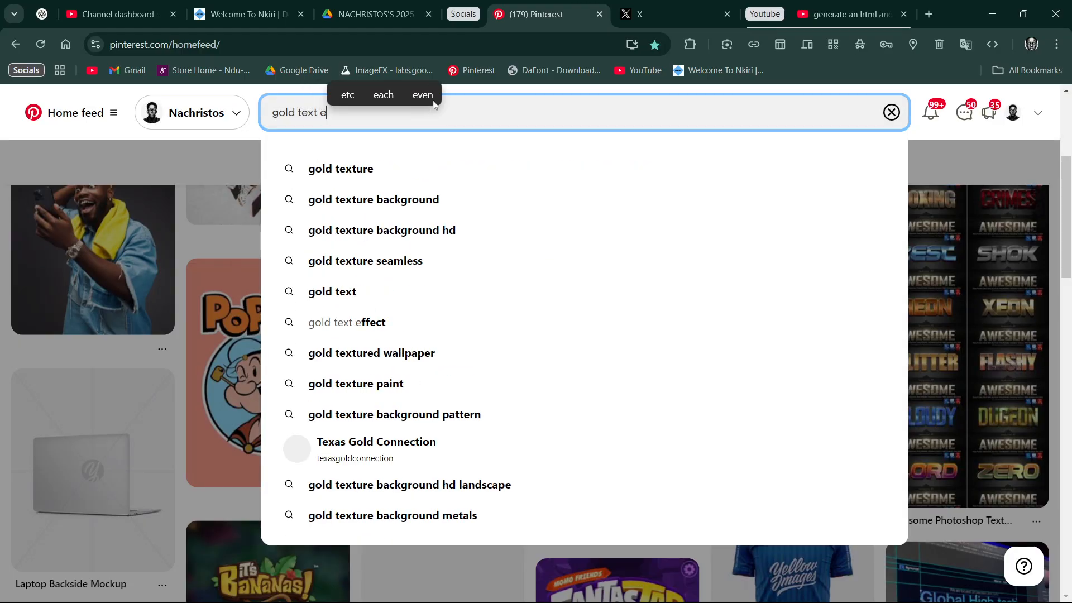
type("ct")
key("Return")
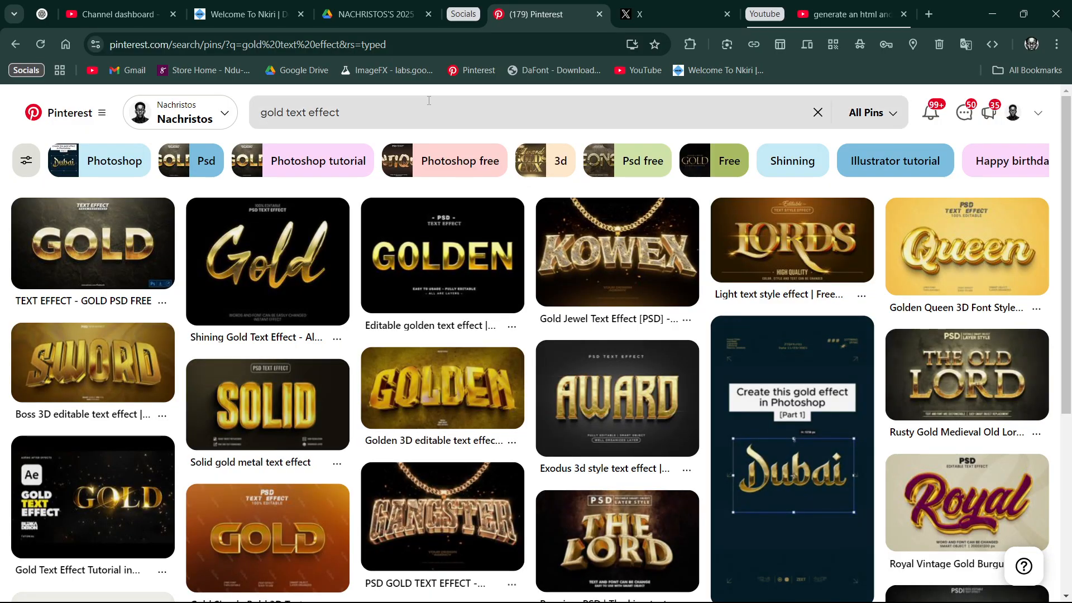
Look through the gold text effect pins for a suitable reference style
scroll(679, 257, "down", 5)
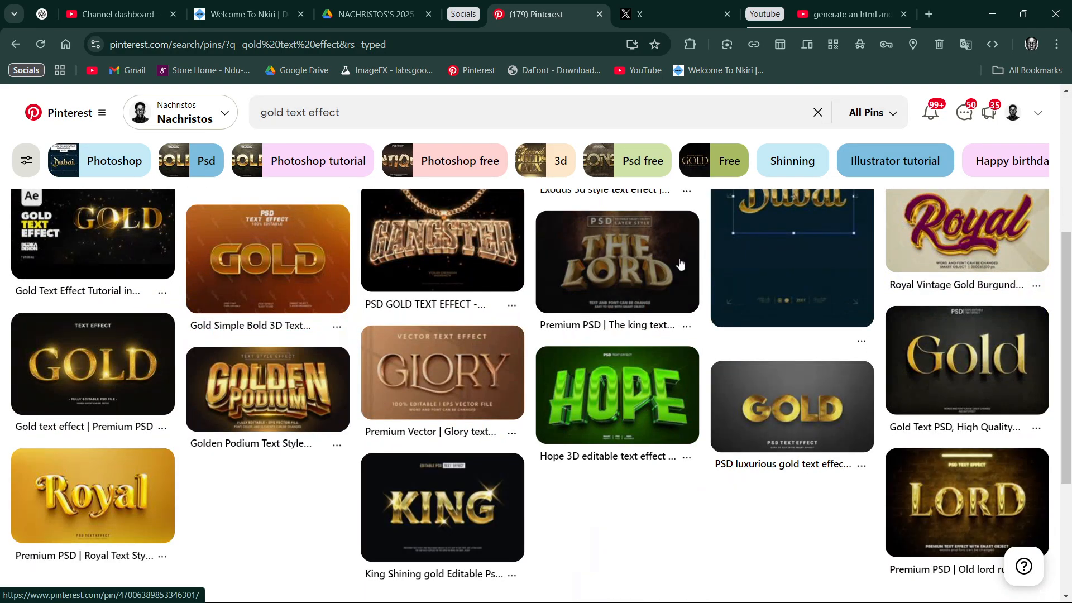
scroll(513, 260, "down", 4)
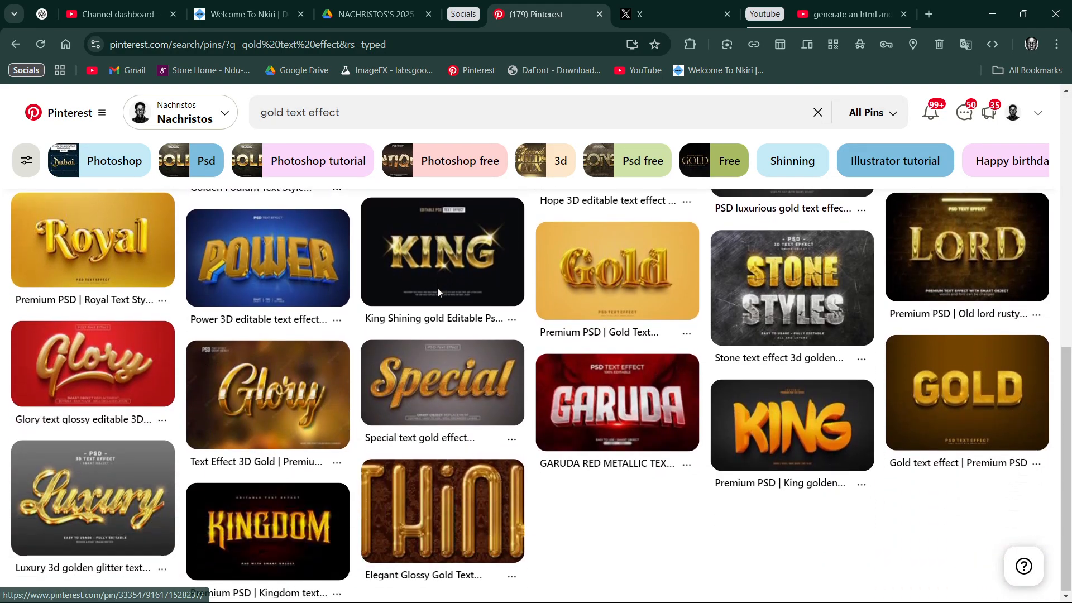
scroll(310, 263, "down", 3)
scroll(410, 401, "down", 2)
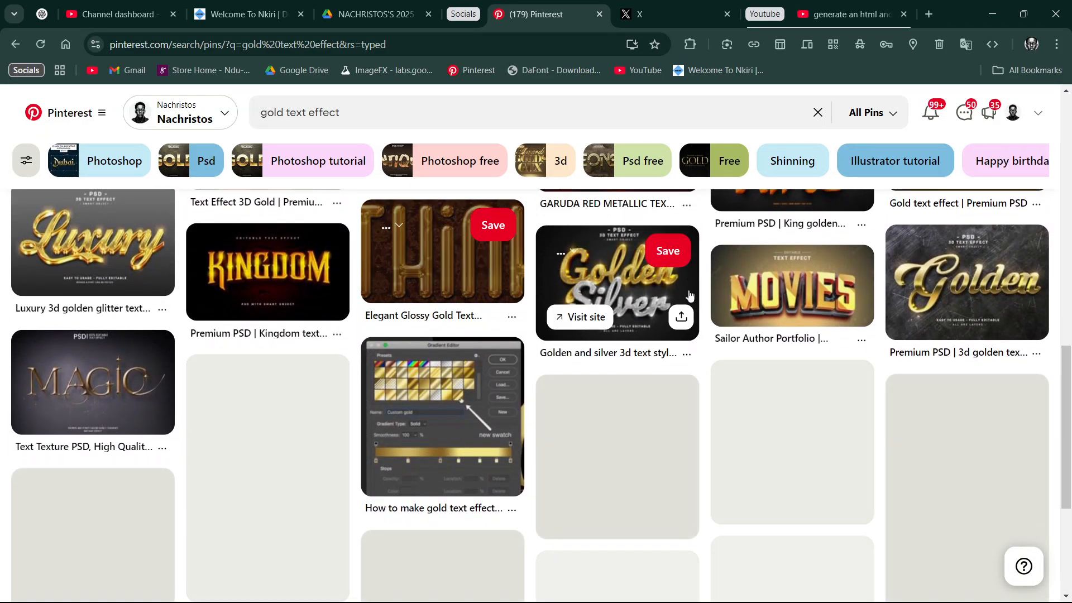
scroll(640, 395, "down", 4)
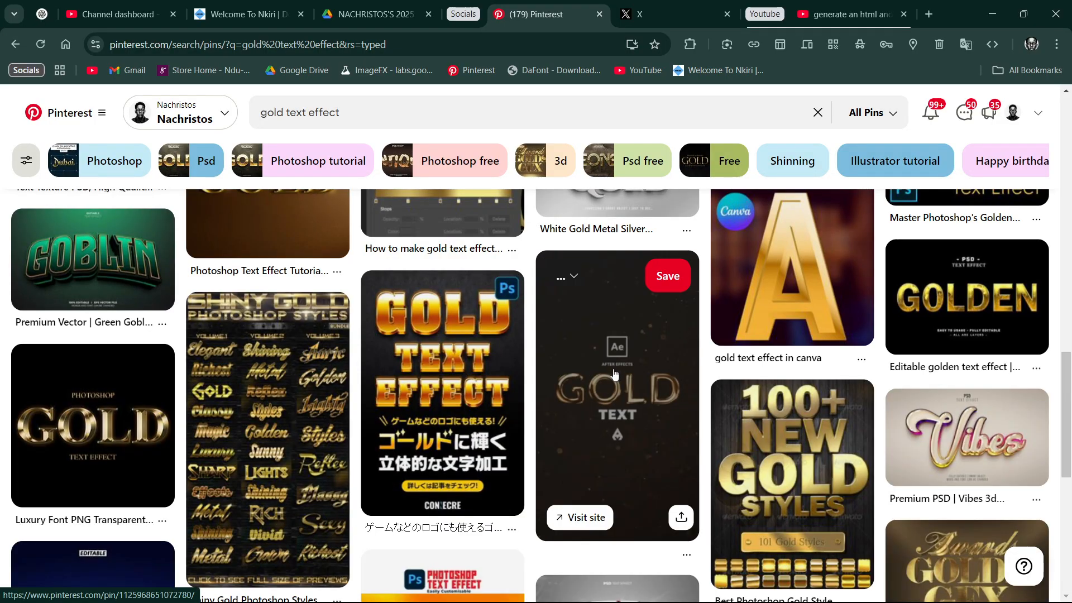
scroll(546, 343, "down", 2)
scroll(502, 343, "down", 5)
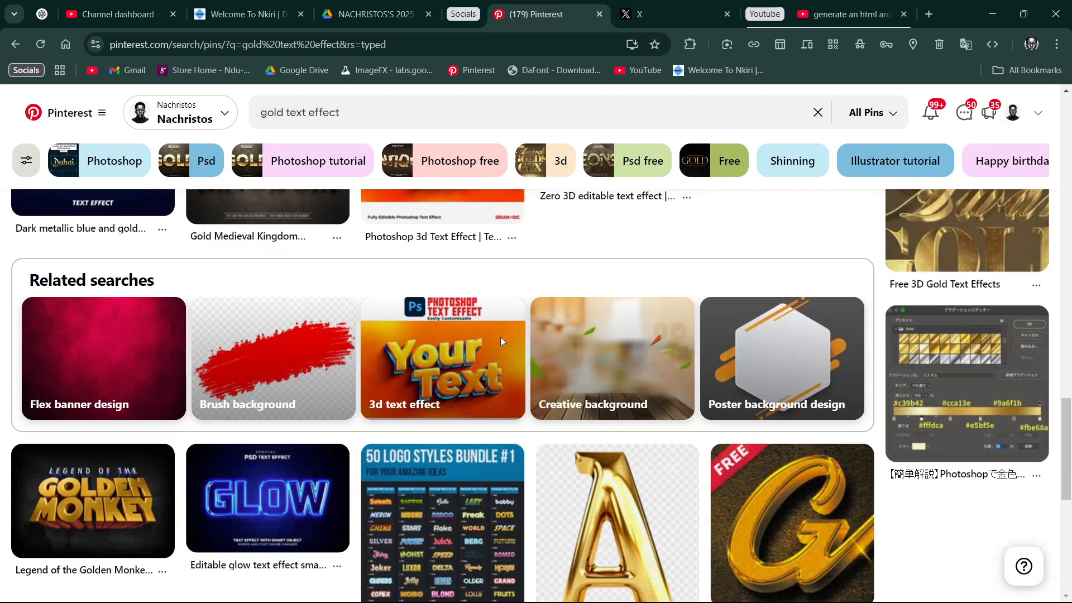
scroll(501, 343, "down", 3)
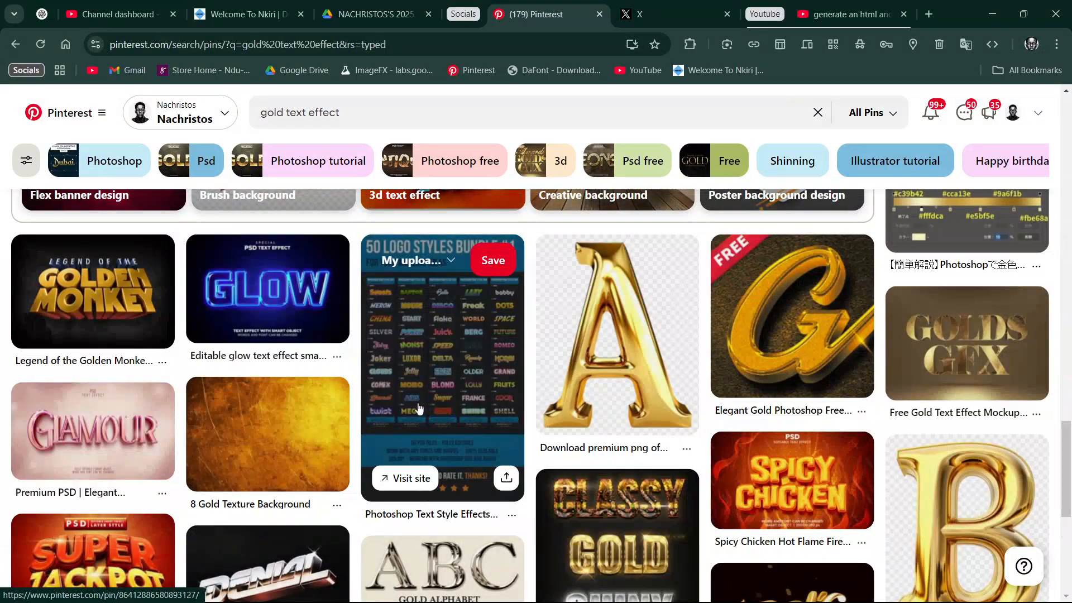
scroll(419, 409, "down", 5)
scroll(472, 392, "down", 6)
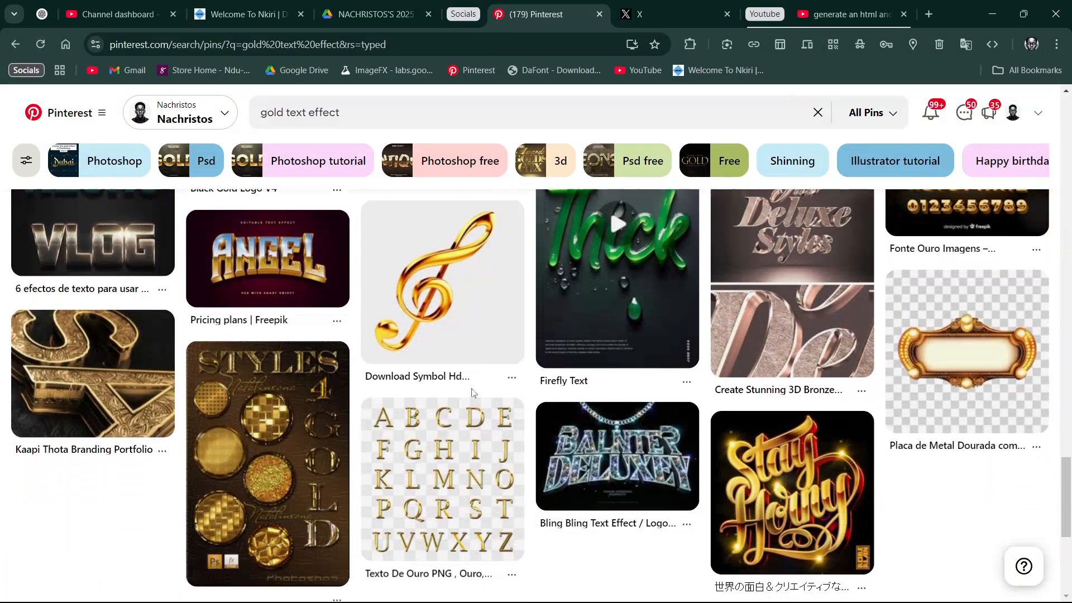
scroll(471, 393, "down", 5)
scroll(472, 392, "down", 5)
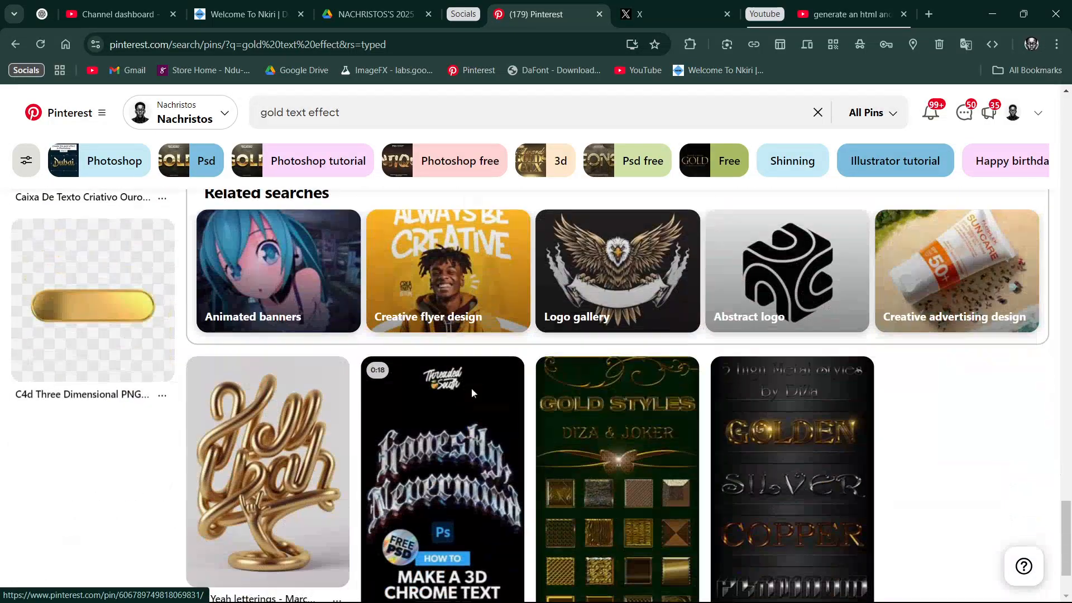
scroll(472, 393, "down", 3)
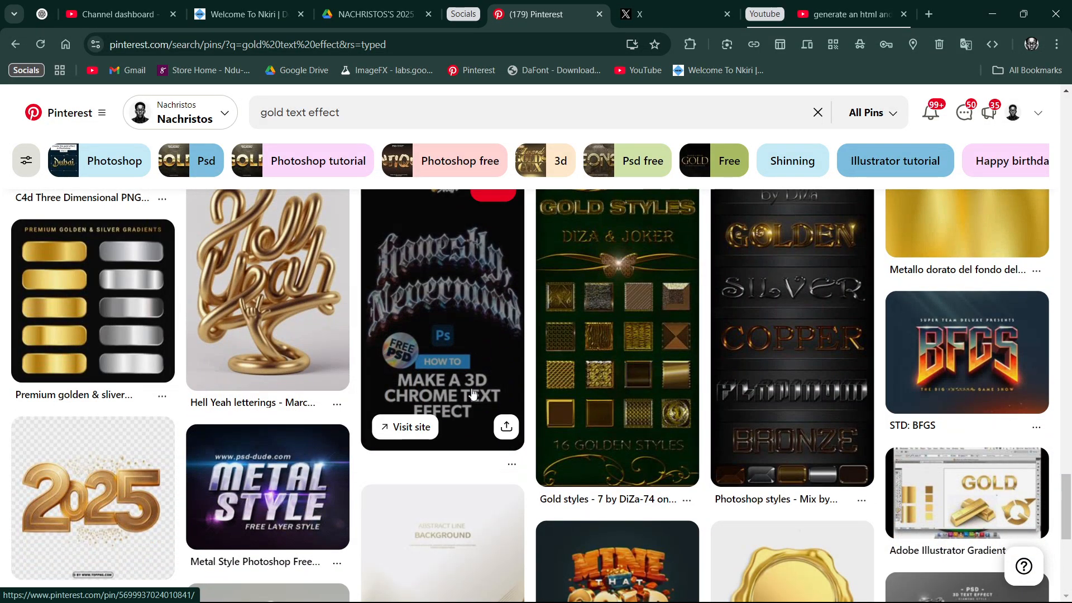
scroll(472, 391, "down", 5)
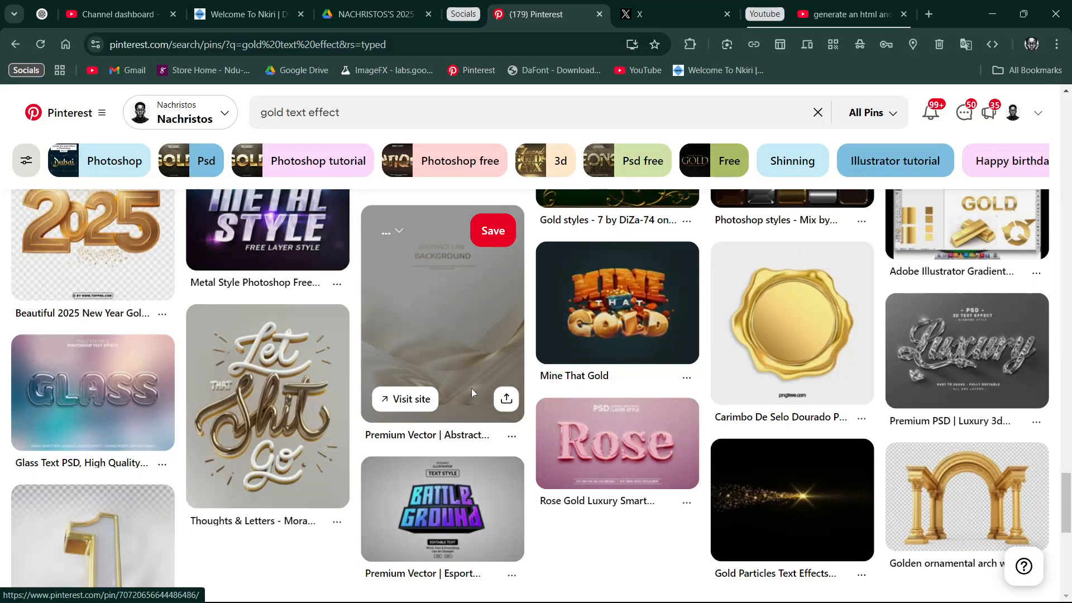
scroll(472, 391, "down", 6)
scroll(472, 404, "down", 8)
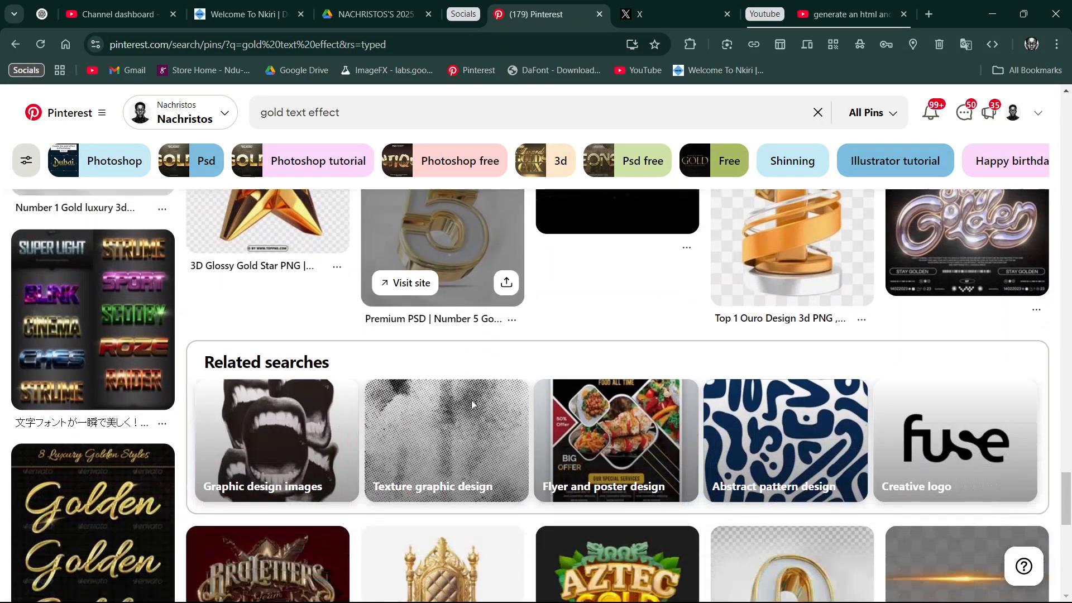
scroll(472, 405, "down", 4)
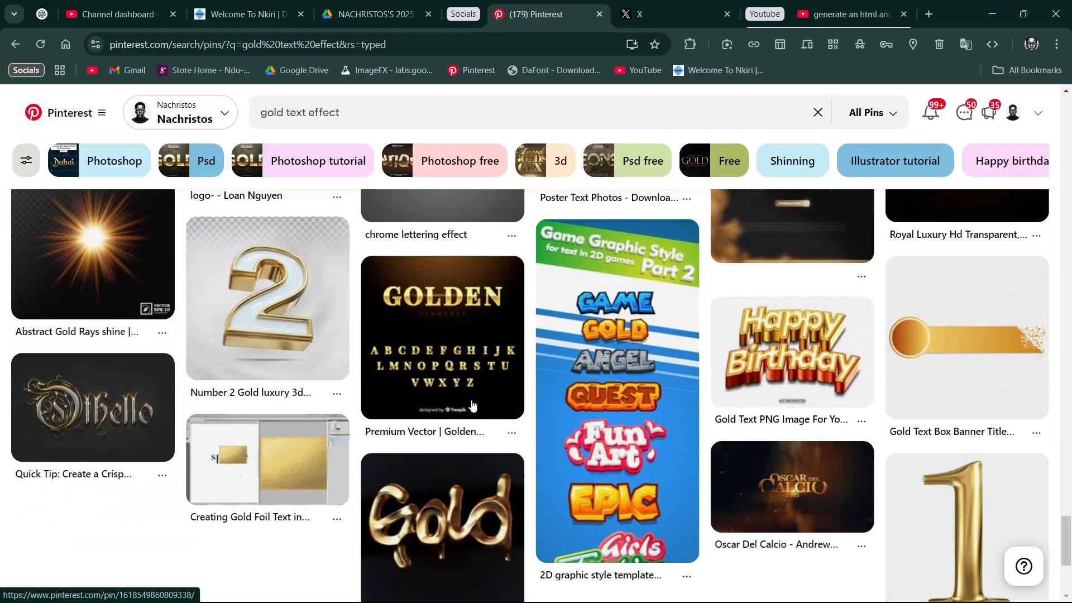
scroll(472, 405, "down", 6)
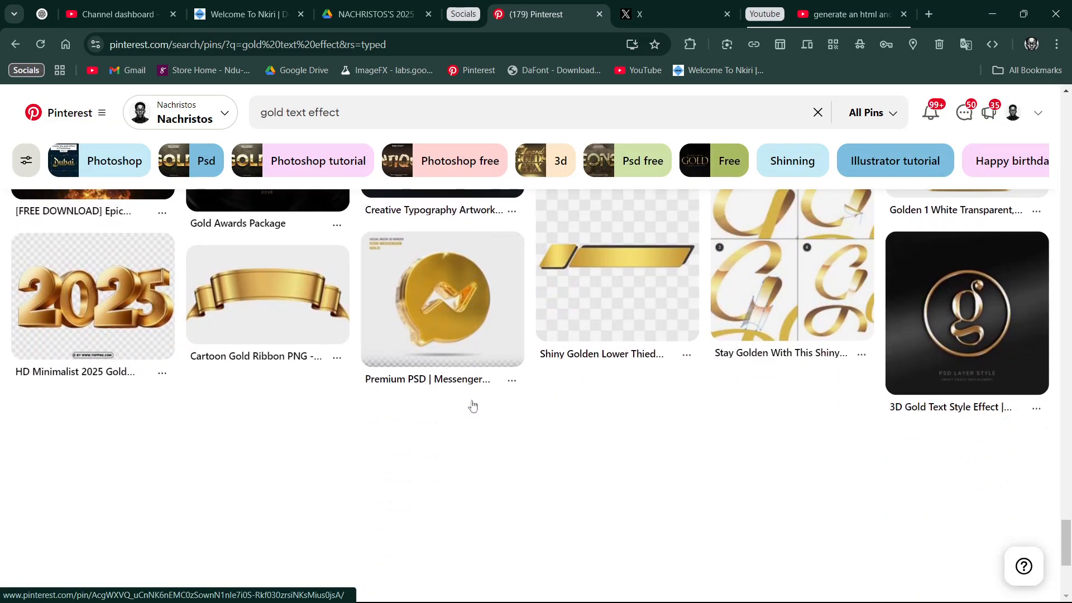
scroll(472, 404, "down", 4)
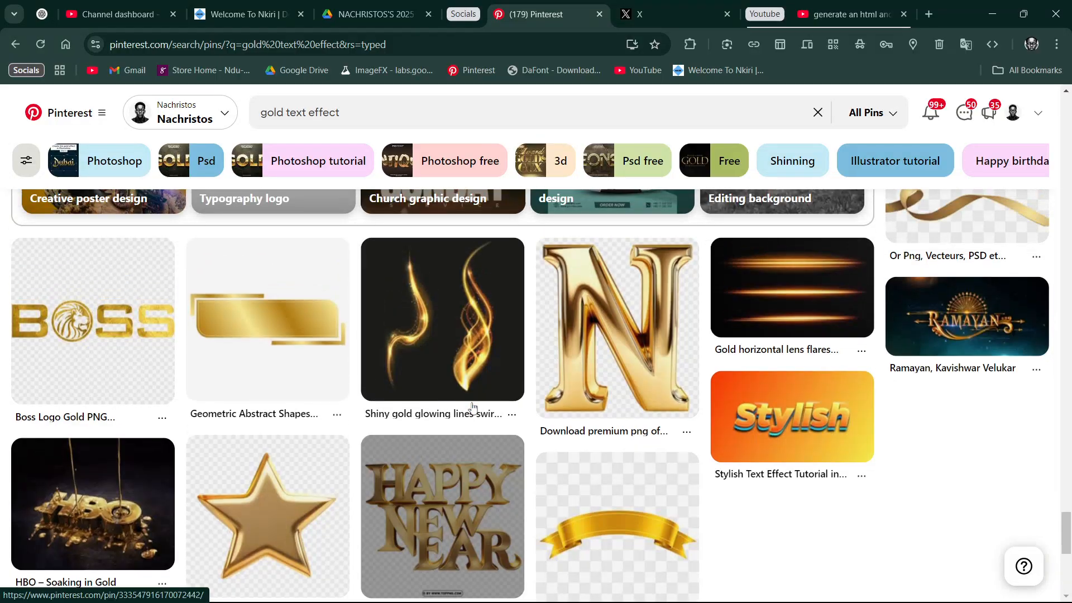
scroll(472, 406, "down", 7)
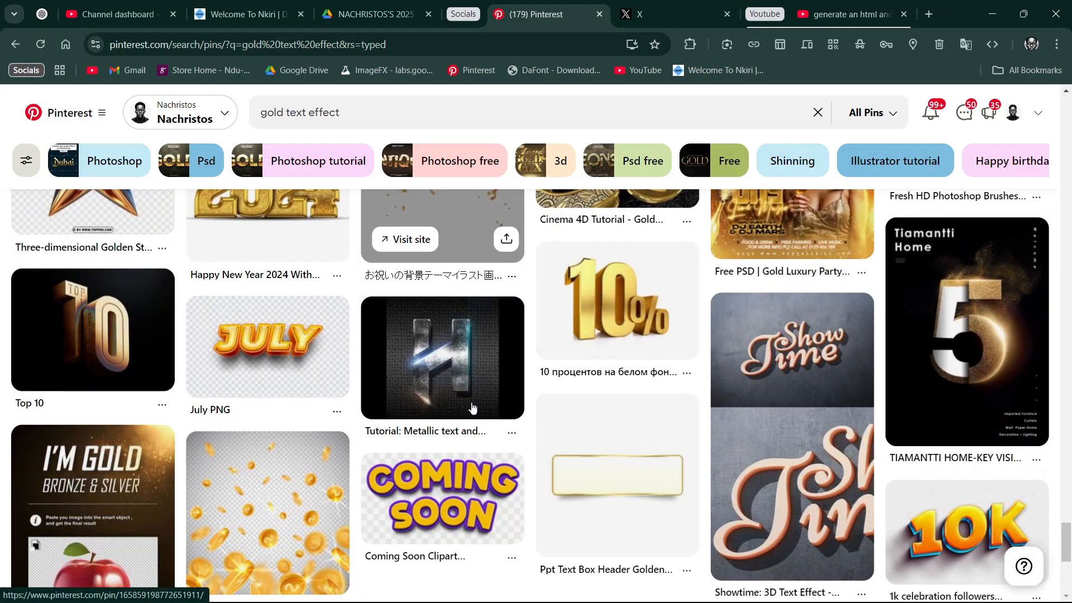
Look further down the gold text effect pins for more lettering styles usable as a reference
scroll(472, 407, "down", 9)
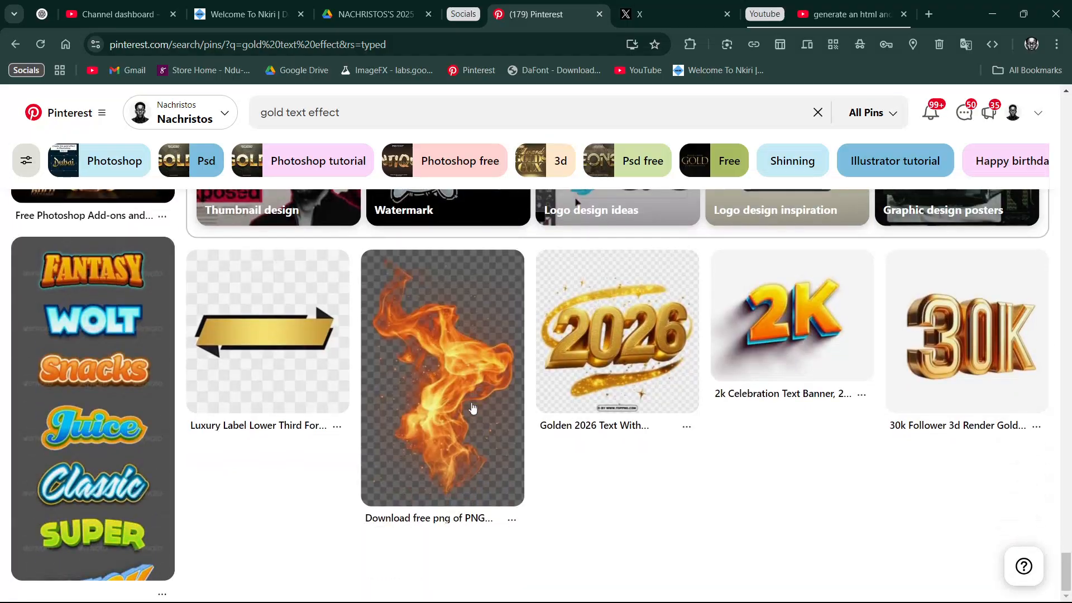
scroll(473, 409, "down", 2)
scroll(476, 411, "up", 4)
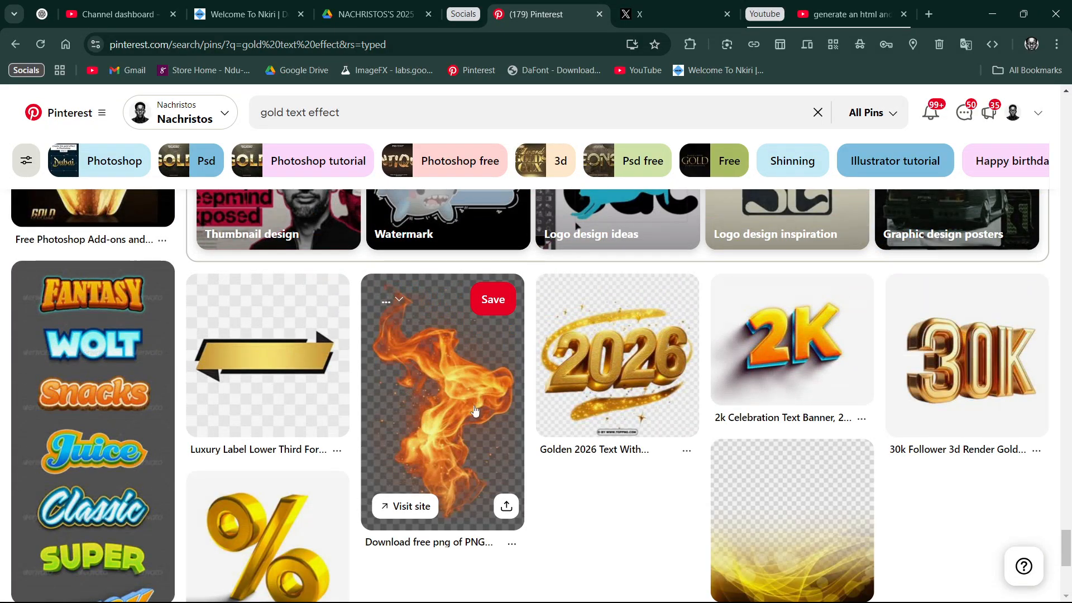
scroll(476, 412, "down", 2)
scroll(475, 411, "down", 8)
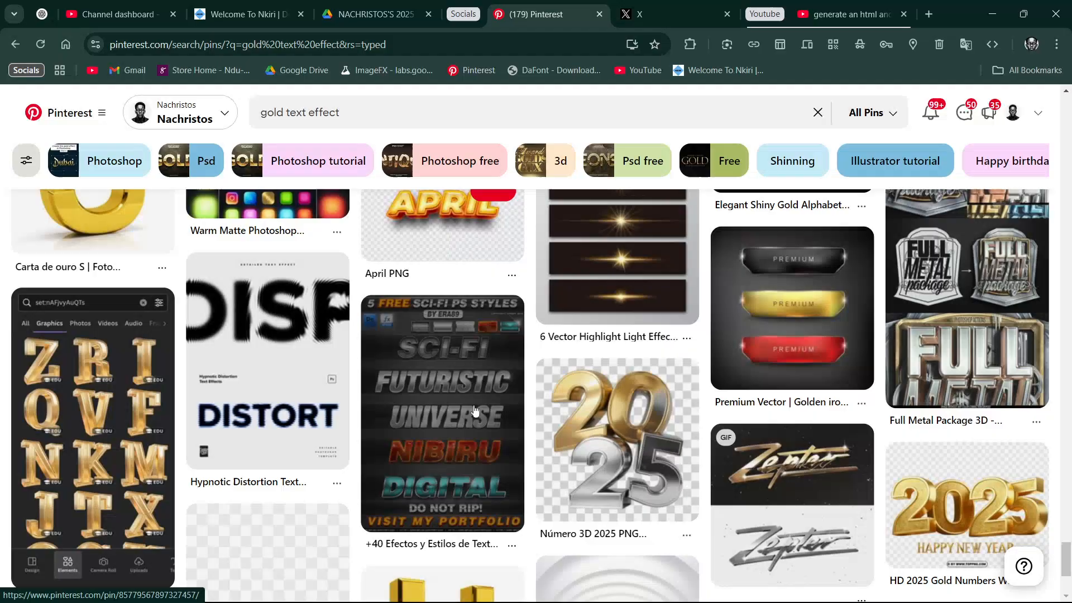
scroll(475, 411, "down", 3)
scroll(476, 411, "down", 6)
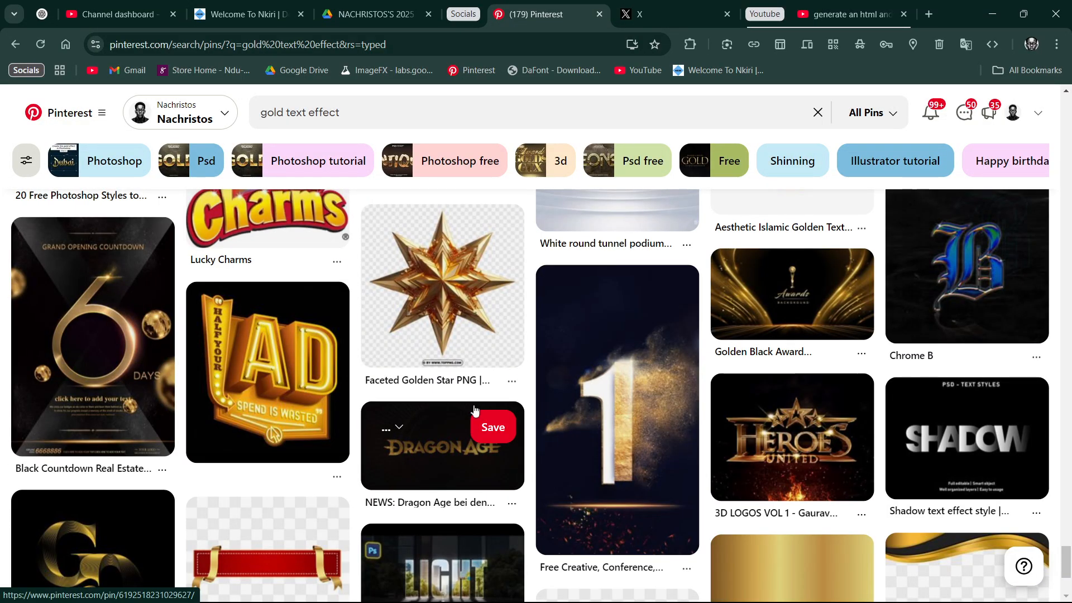
scroll(475, 411, "down", 3)
scroll(475, 411, "down", 2)
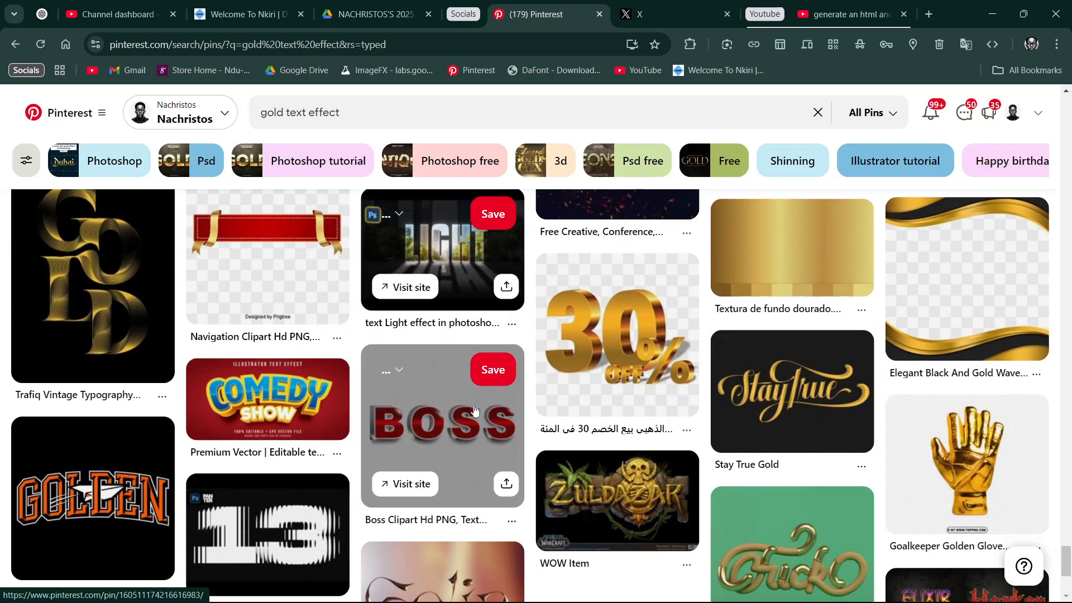
scroll(475, 413, "down", 3)
scroll(653, 417, "up", 2)
scroll(653, 417, "down", 6)
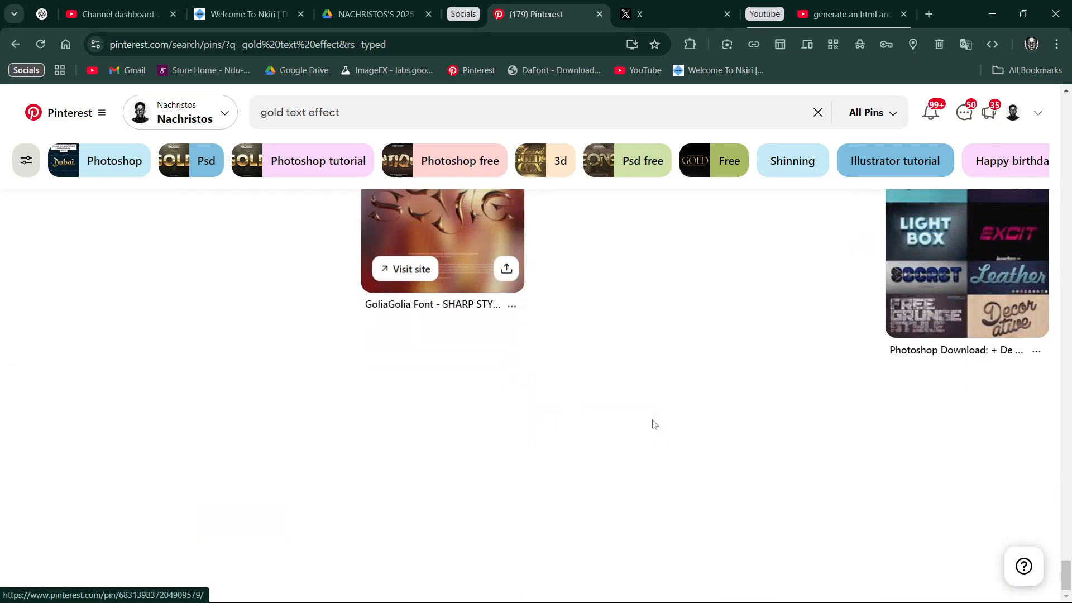
scroll(615, 428, "down", 3)
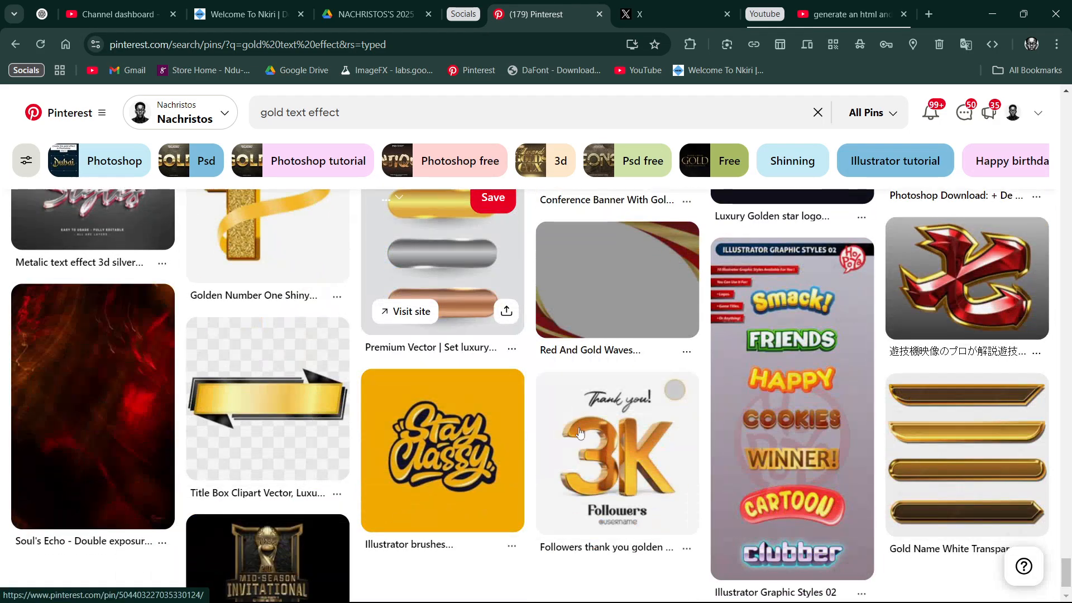
scroll(579, 428, "down", 4)
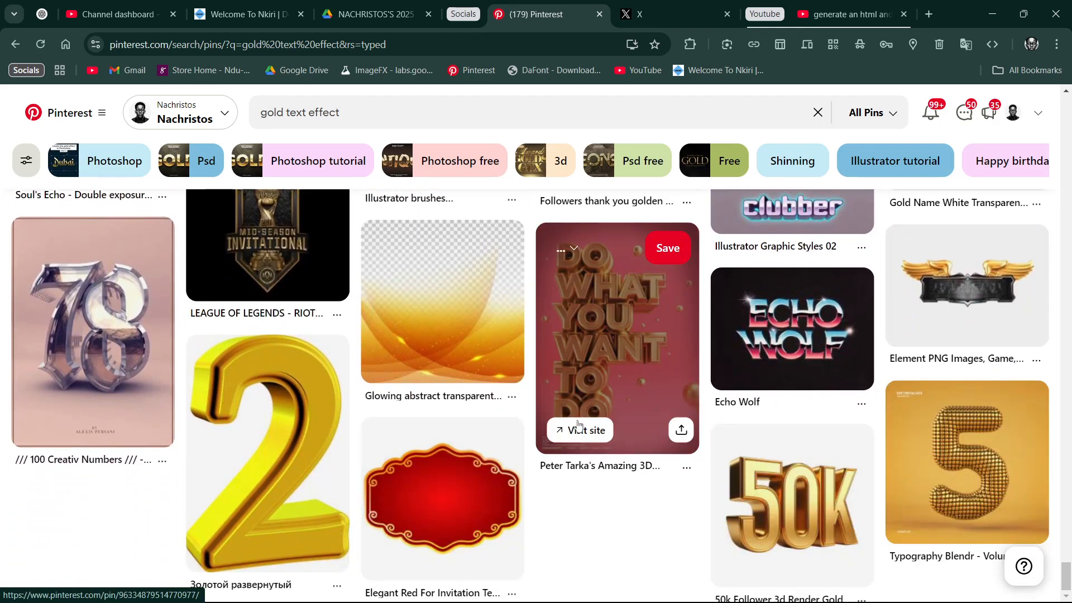
Minimize the Chrome browser and switch to the ChatGPT app
left_click(993, 15)
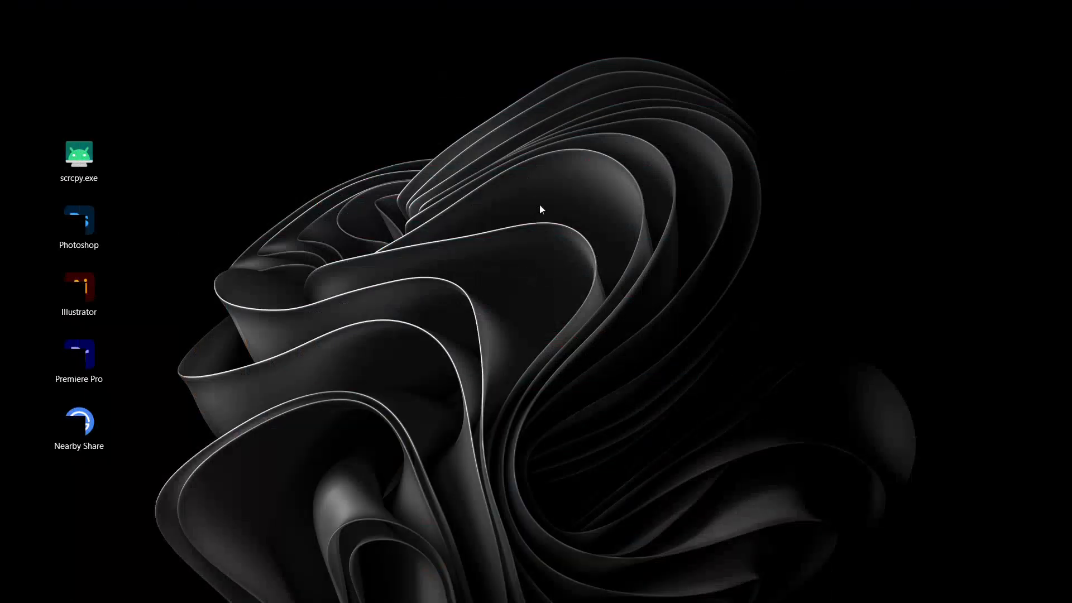
left_click(748, 591)
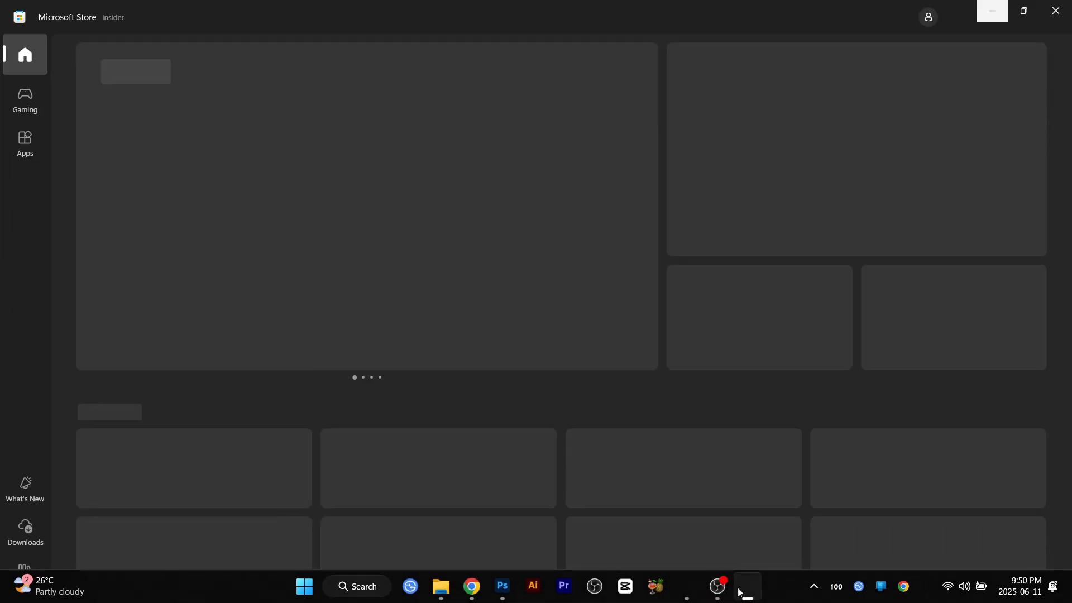
left_click(1051, 20)
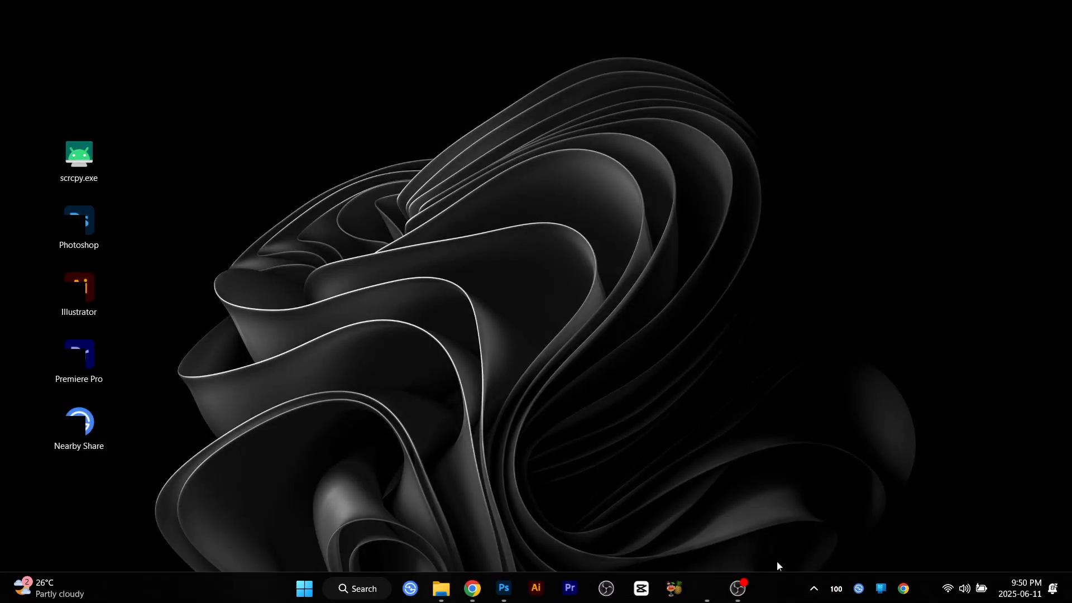
left_click(742, 588)
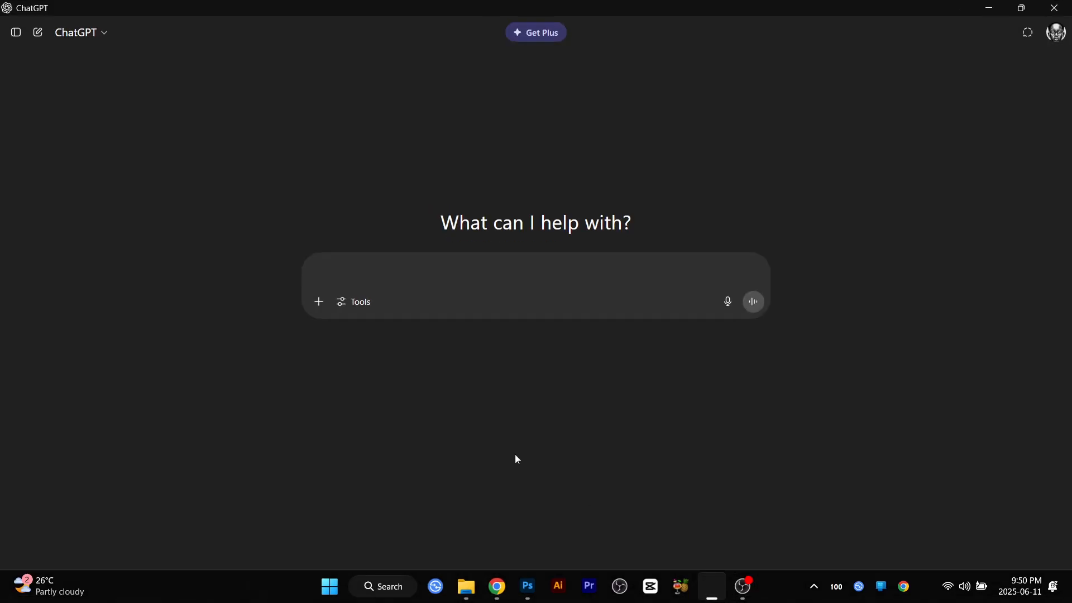
Attach the gold Gucci lettering image from the Downloads folder to a new chat and select the Create an image tool
left_click(318, 301)
left_click(354, 331)
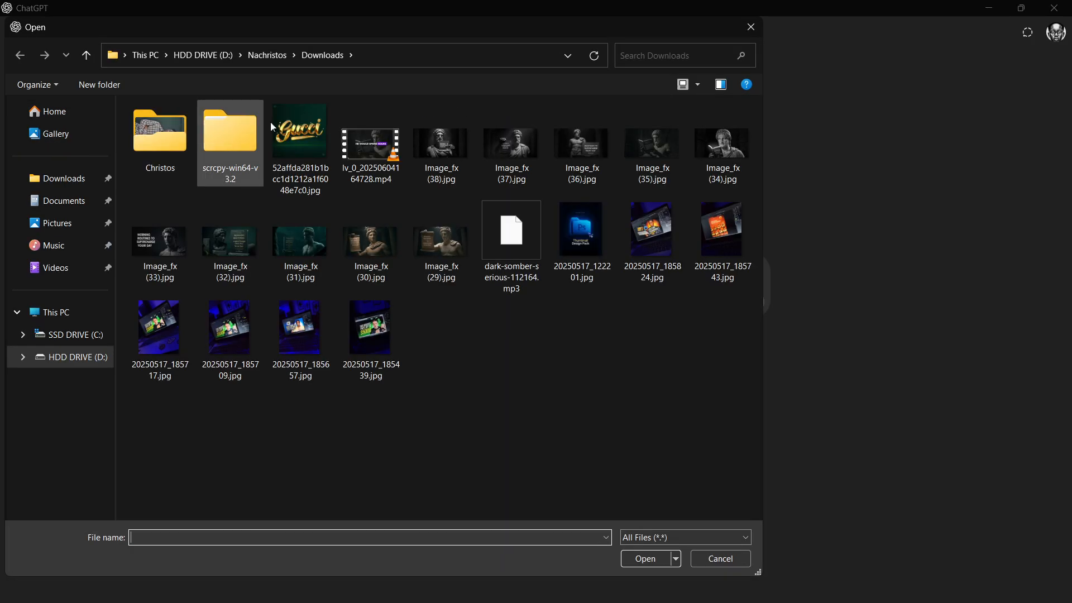
double_click(327, 108)
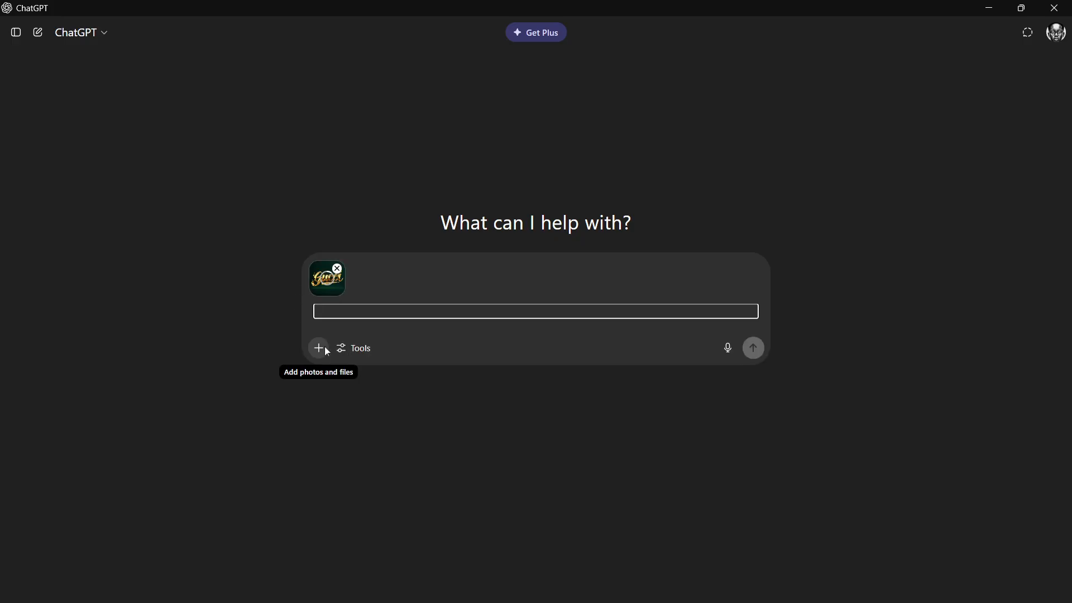
left_click(367, 347)
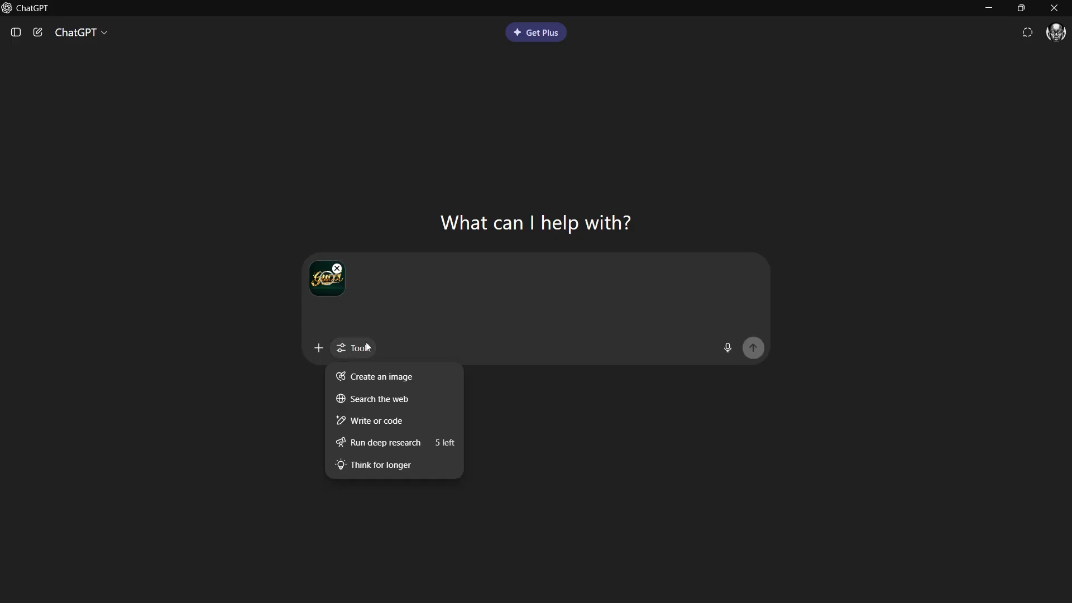
left_click(375, 377)
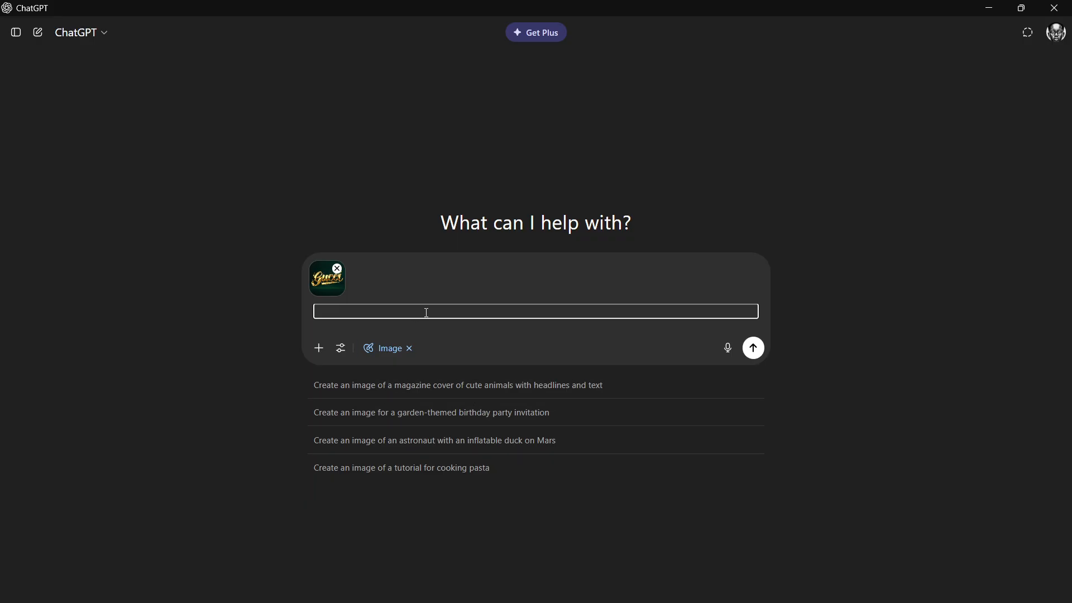
Write the prompt sentence 'Change the text in this imaghe from "Gucci" to "Happy Birthday".'
key("Caps_Lock")
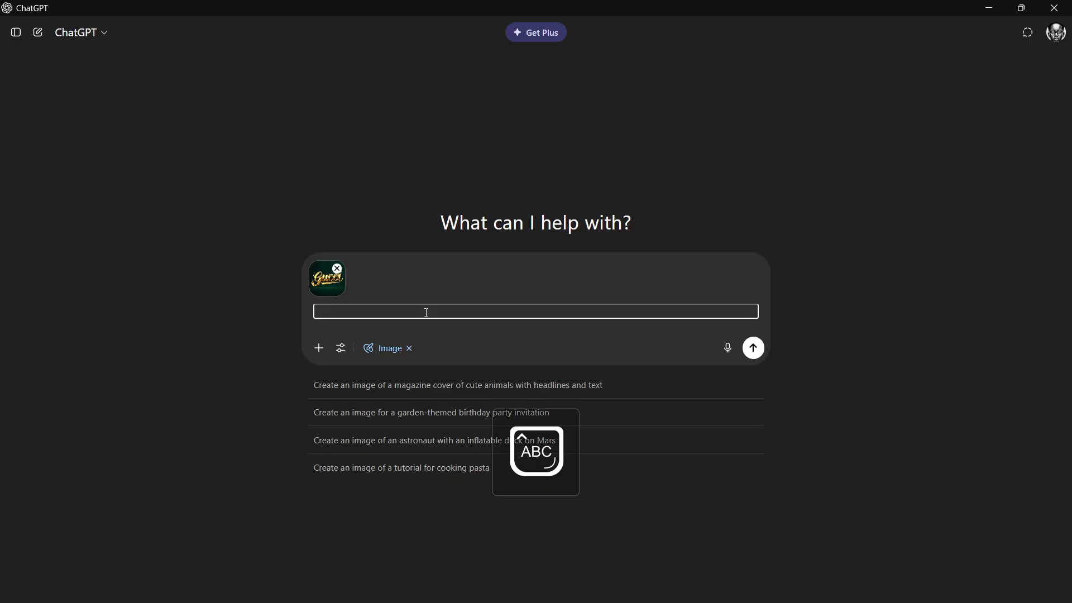
key("Caps_Lock")
type("Cha")
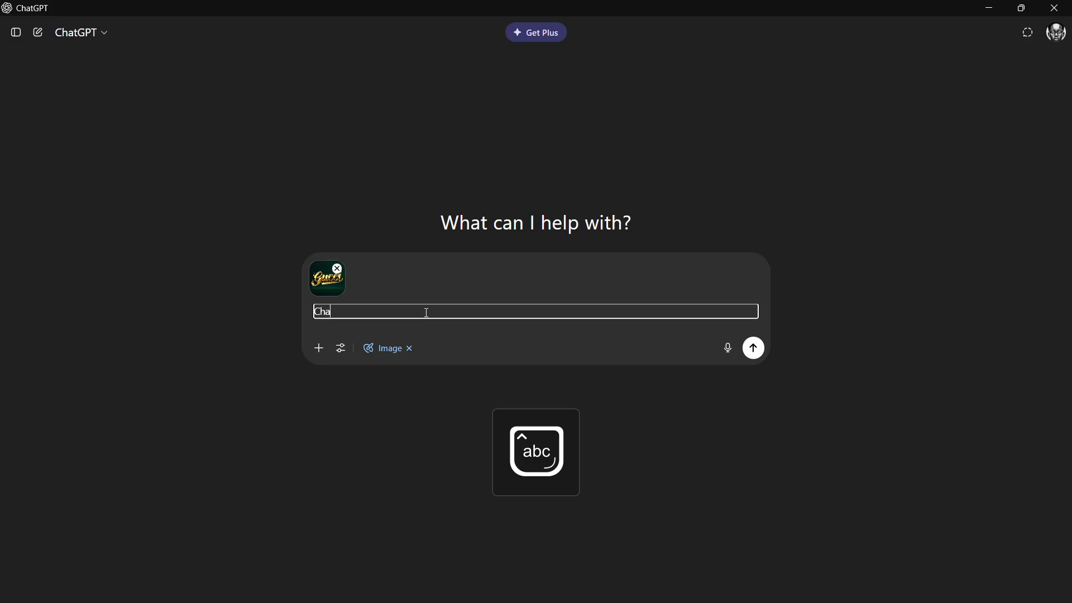
type("nge the ")
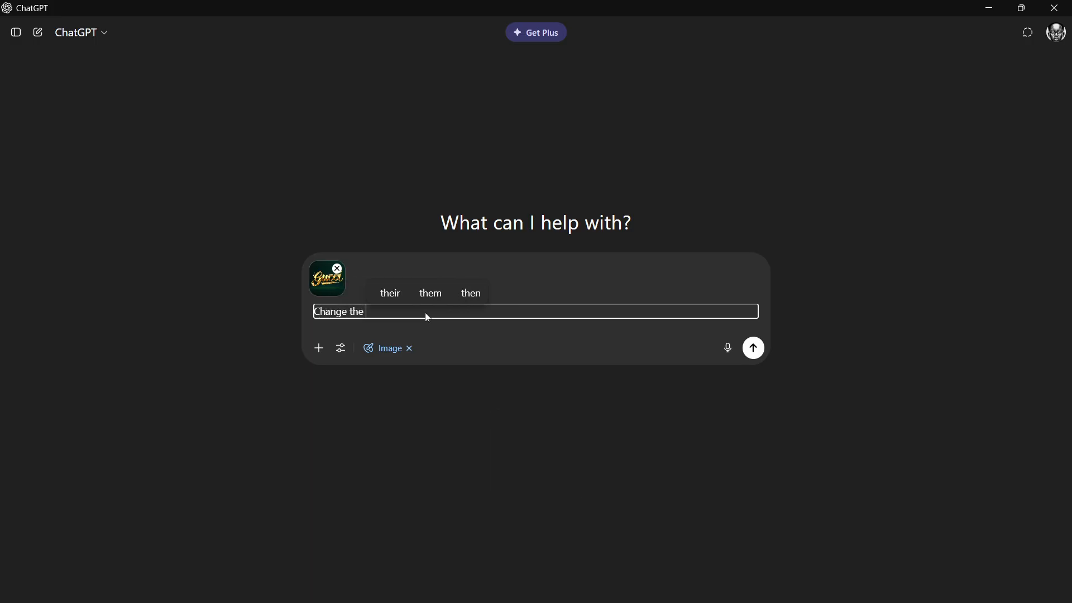
type("text")
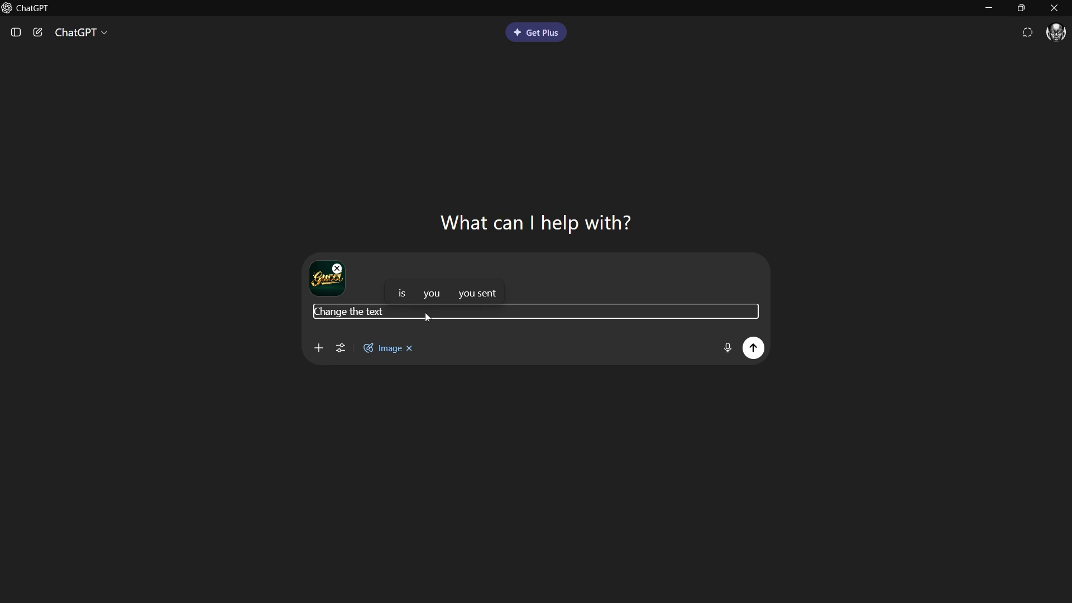
type(" in this ima")
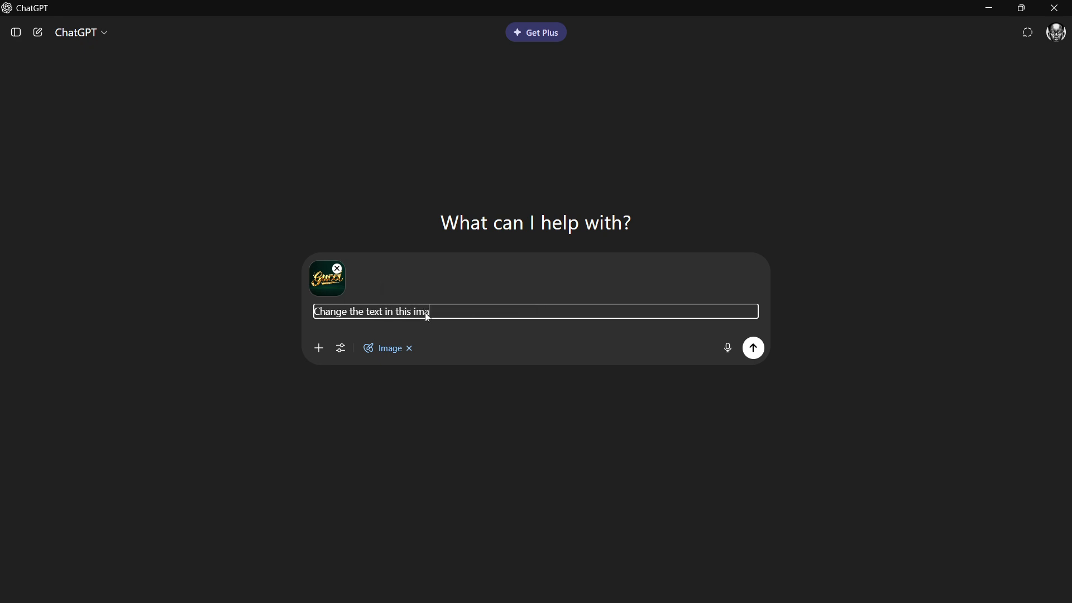
key("Caps_Lock")
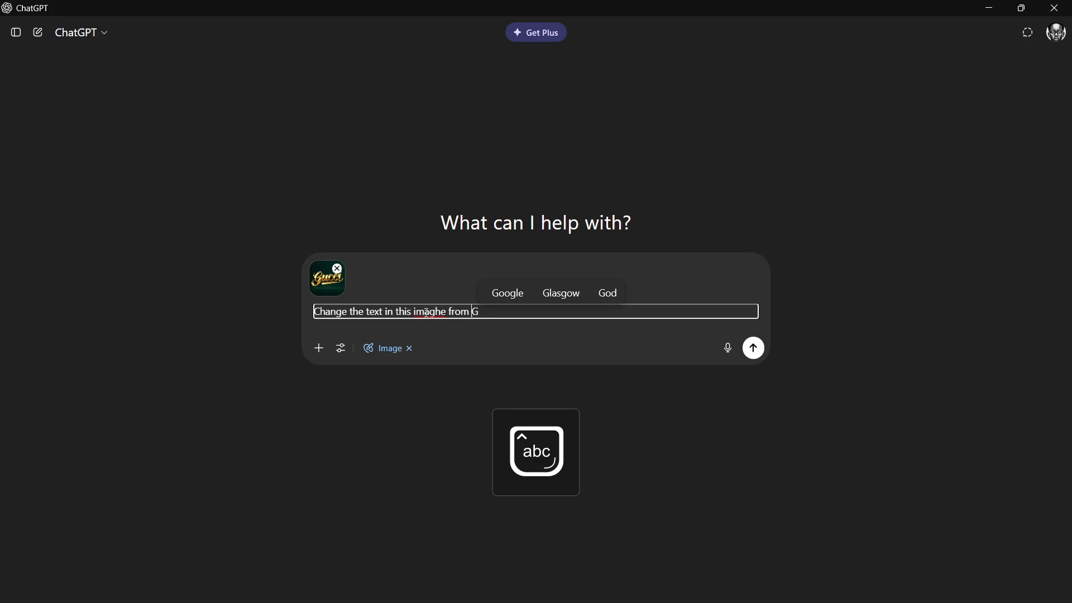
type("ghe from G")
key("Left")
type("\"")
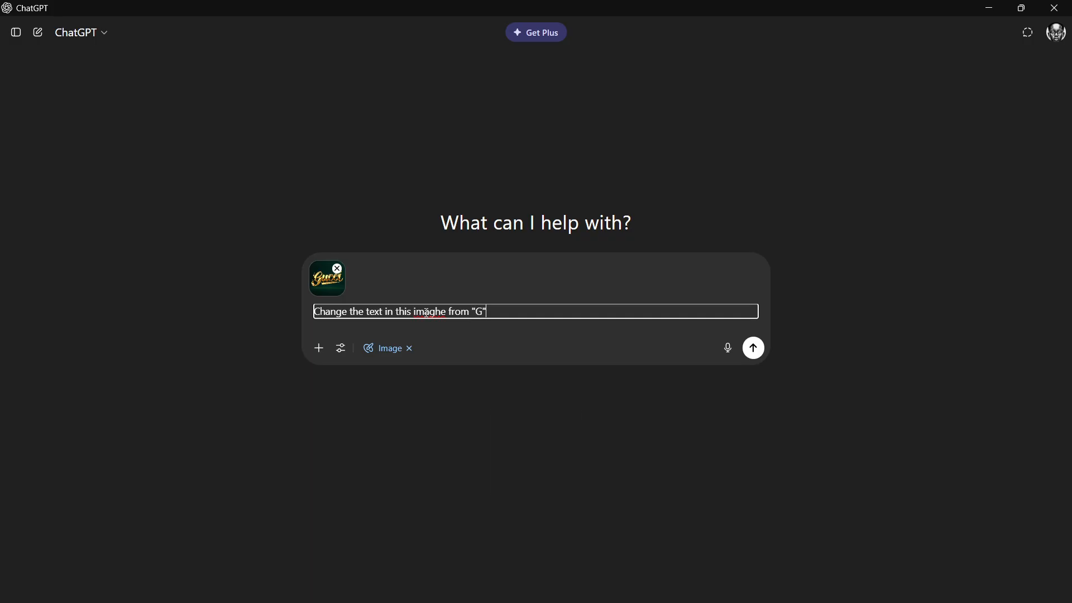
type("Gucci")
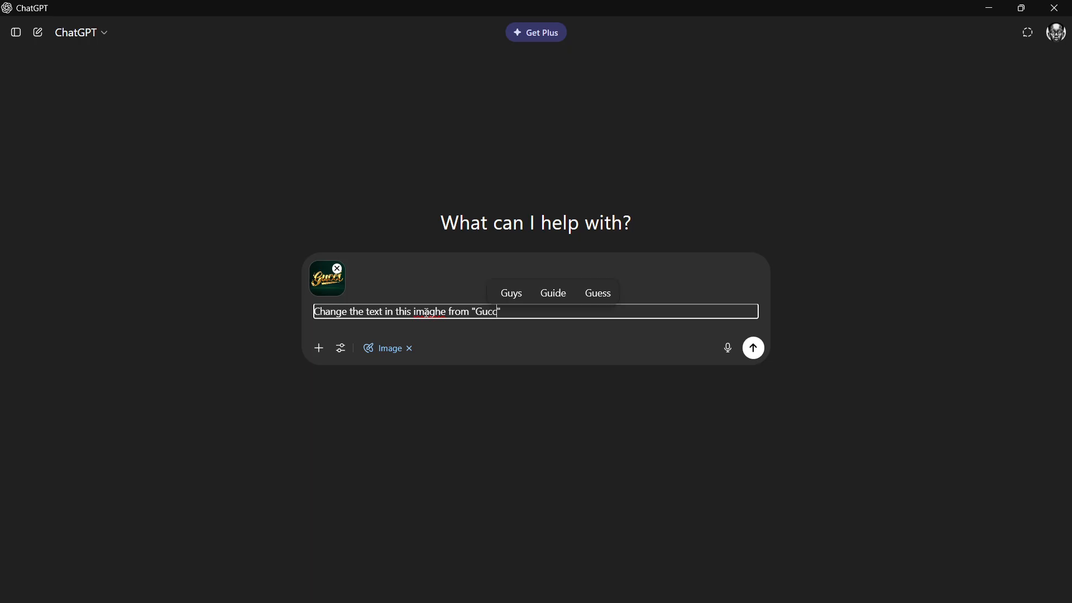
type("\" to")
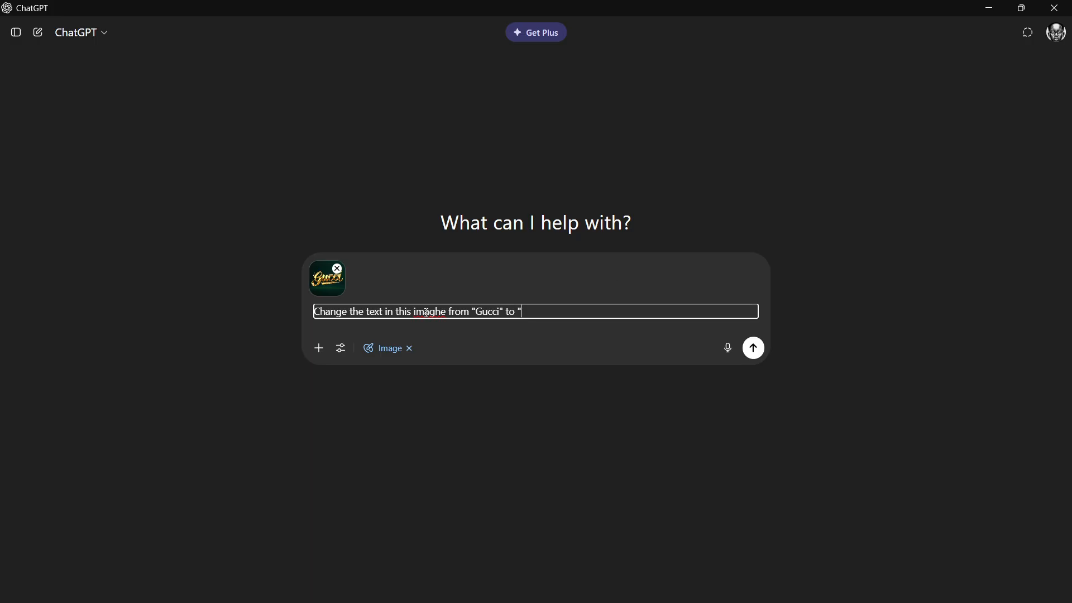
key("Caps_Lock")
type("\"H")
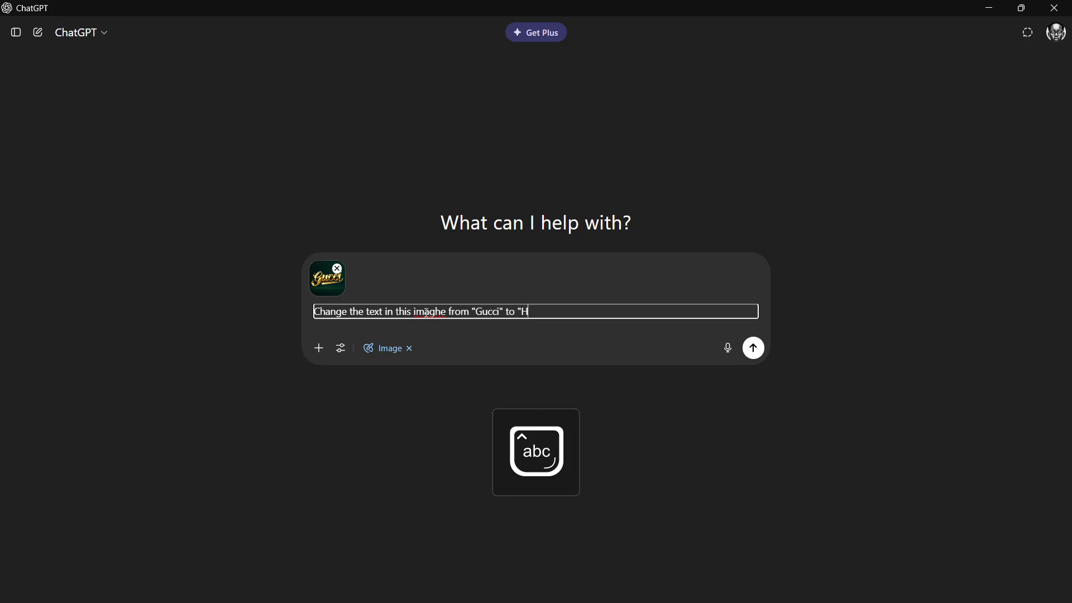
type("appy")
key("Caps_Lock")
type("B")
key("Caps_Lock")
type("i")
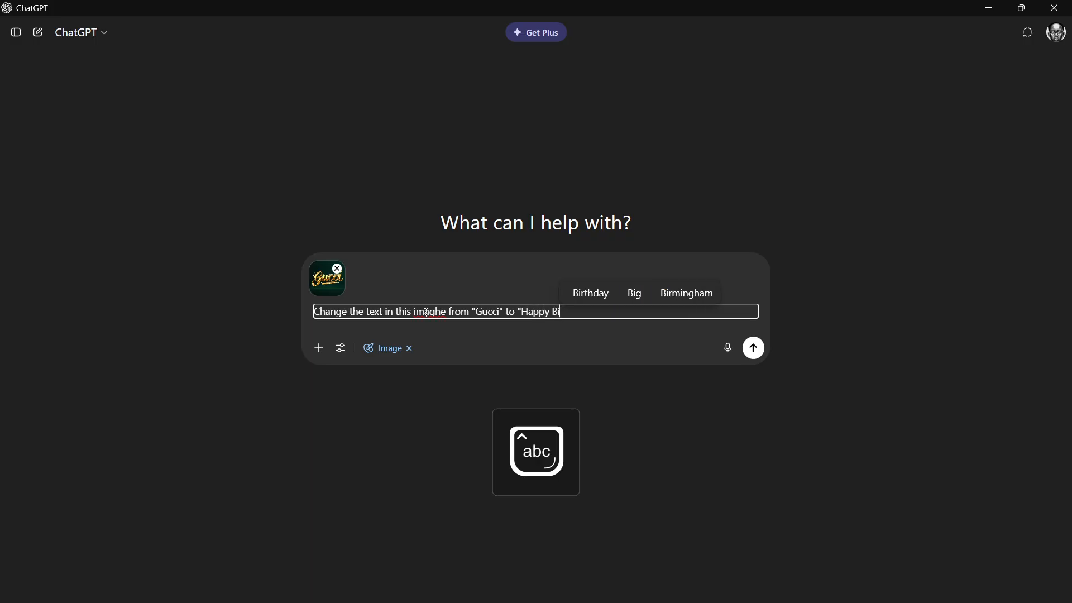
type("rthday")
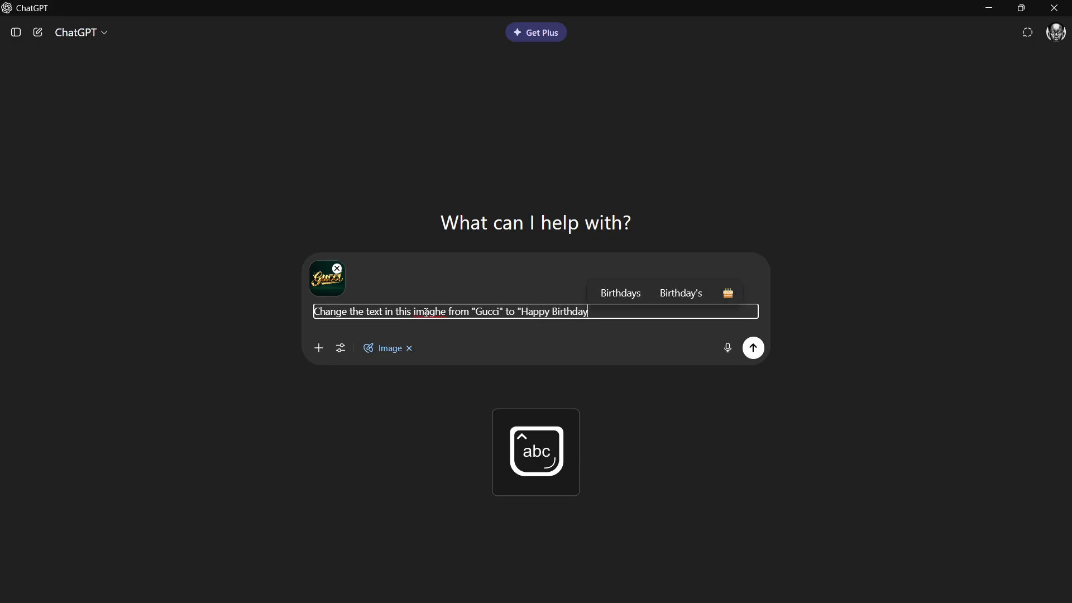
type("\".")
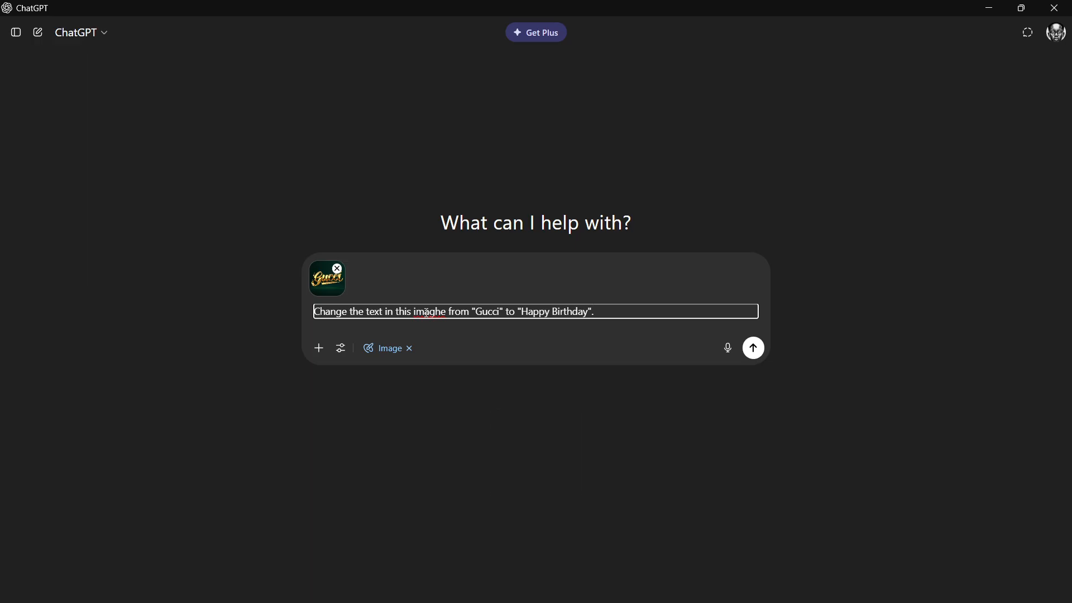
Add the sentence "Make the happy birthday text to be broken with happy on top and birthday beneath." to the prompt
key("XF86TouchpadToggle")
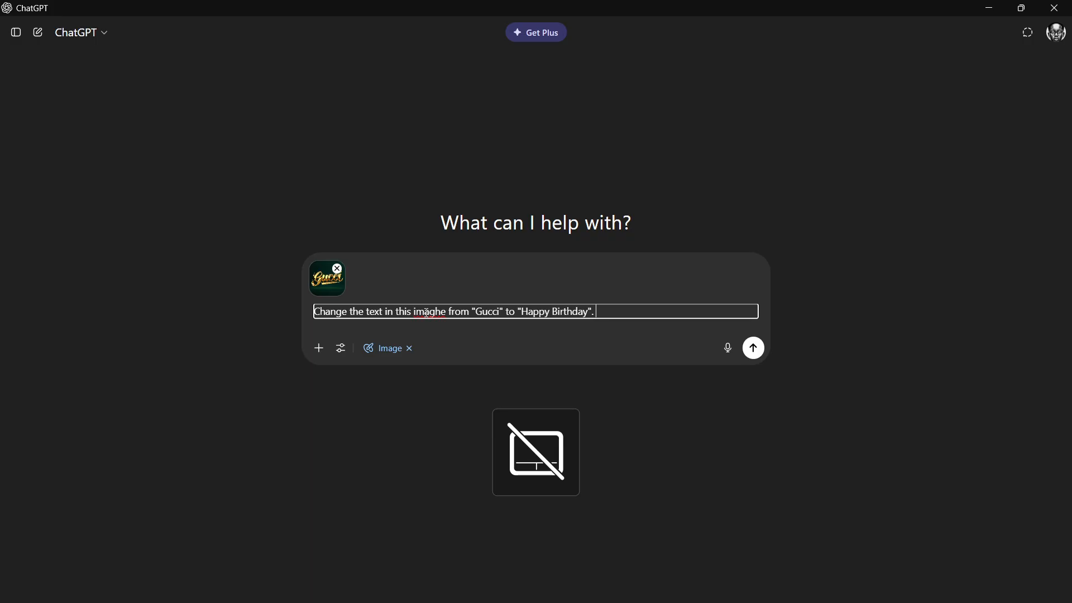
key("Caps_Lock")
type("M")
key("Caps_Lock")
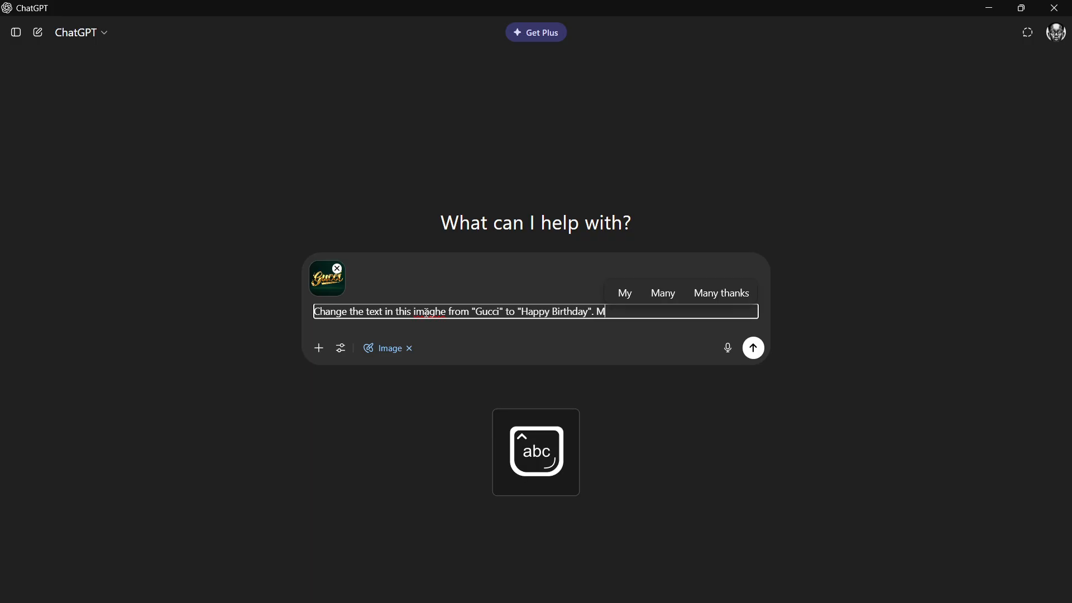
type("ake the h")
type("appy bir")
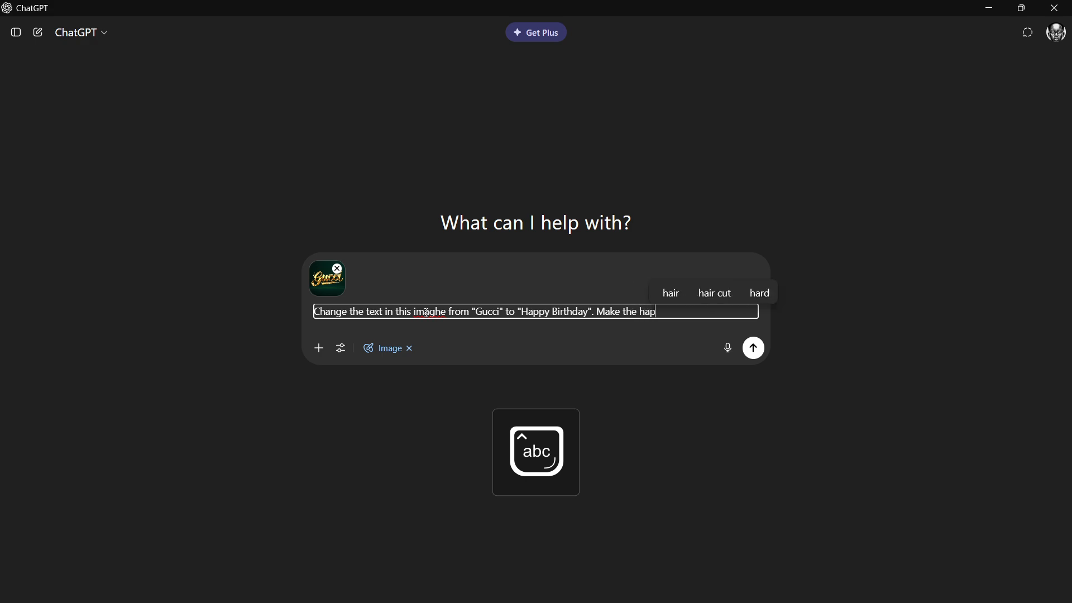
type("thd")
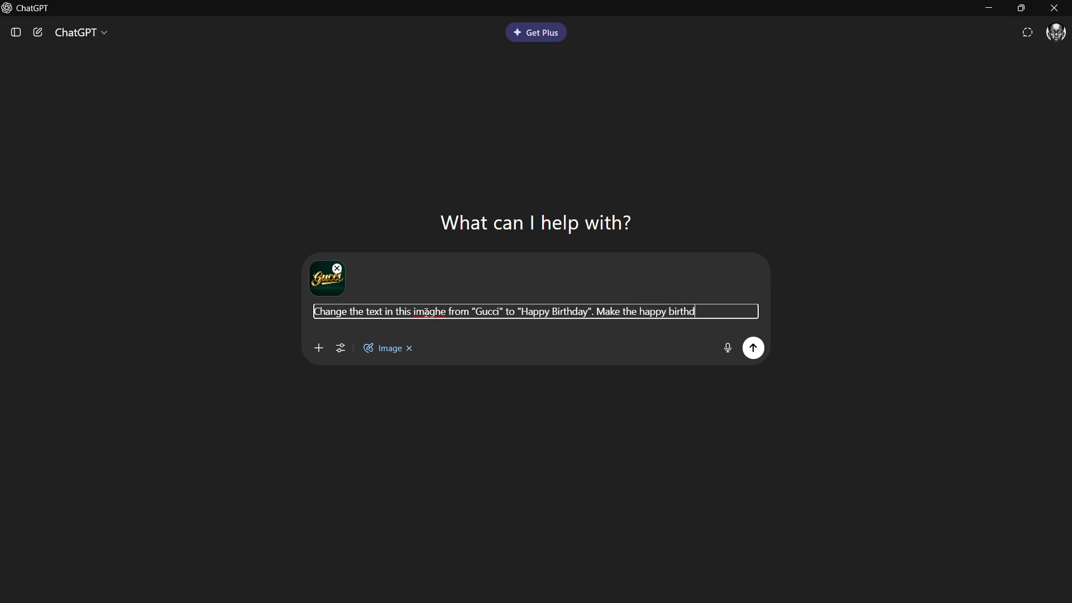
type("ay text to be broken")
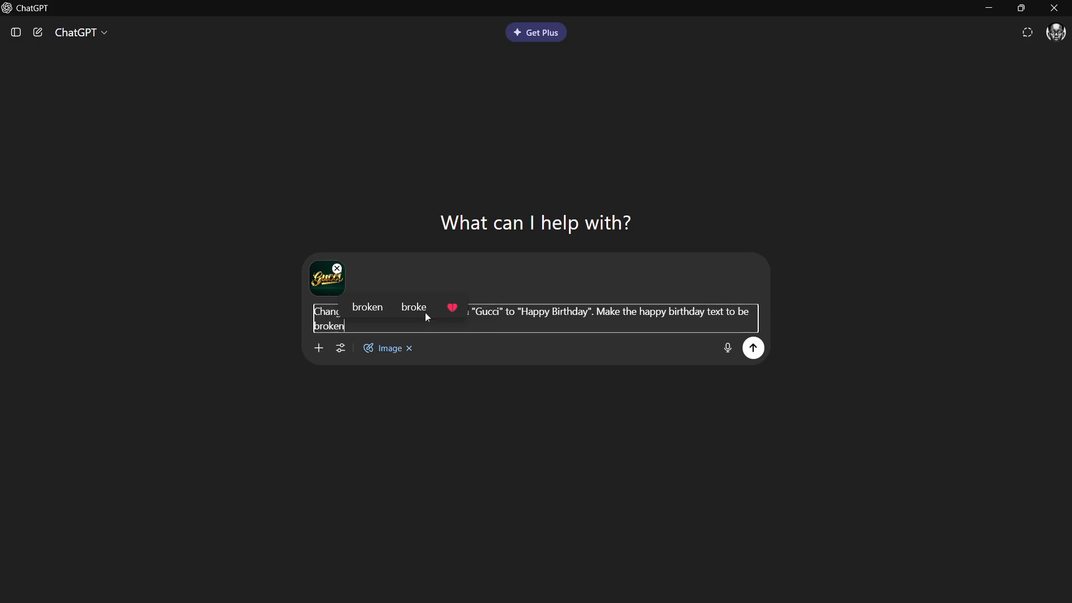
type(" with happy ")
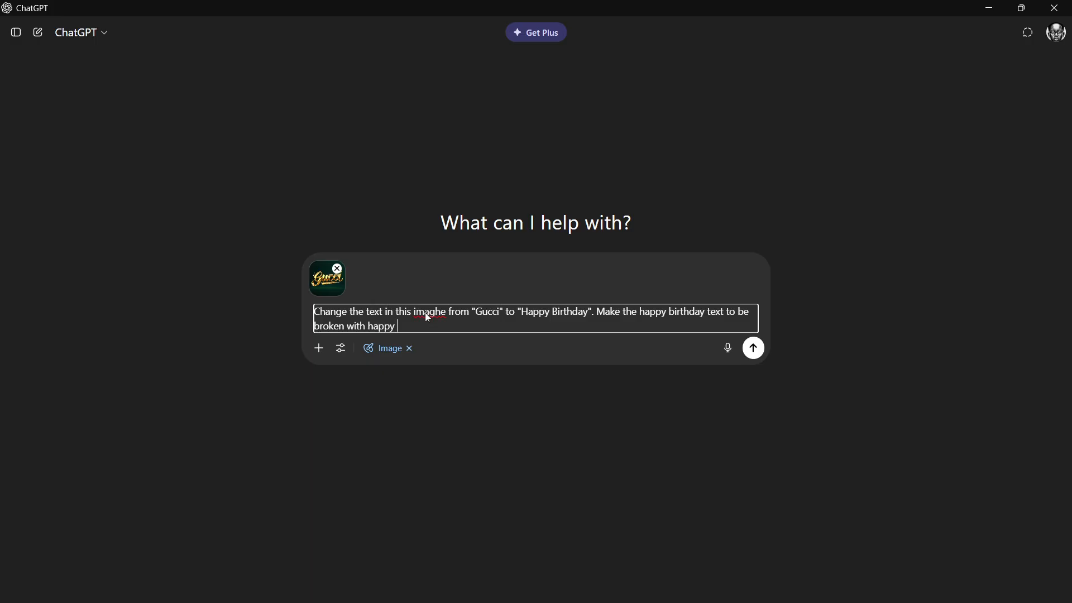
type("on top and")
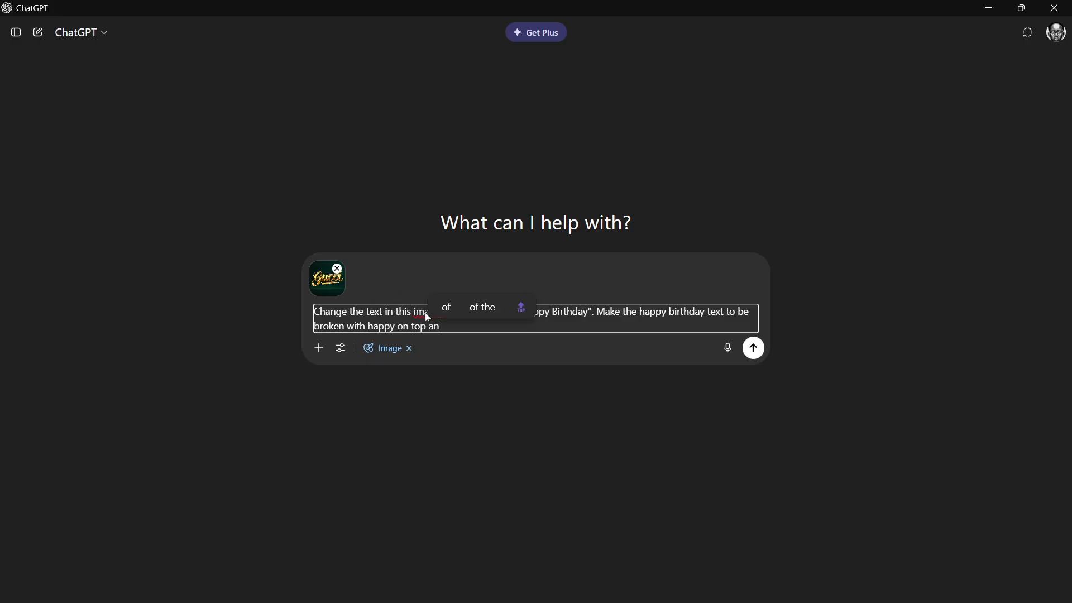
type("ir")
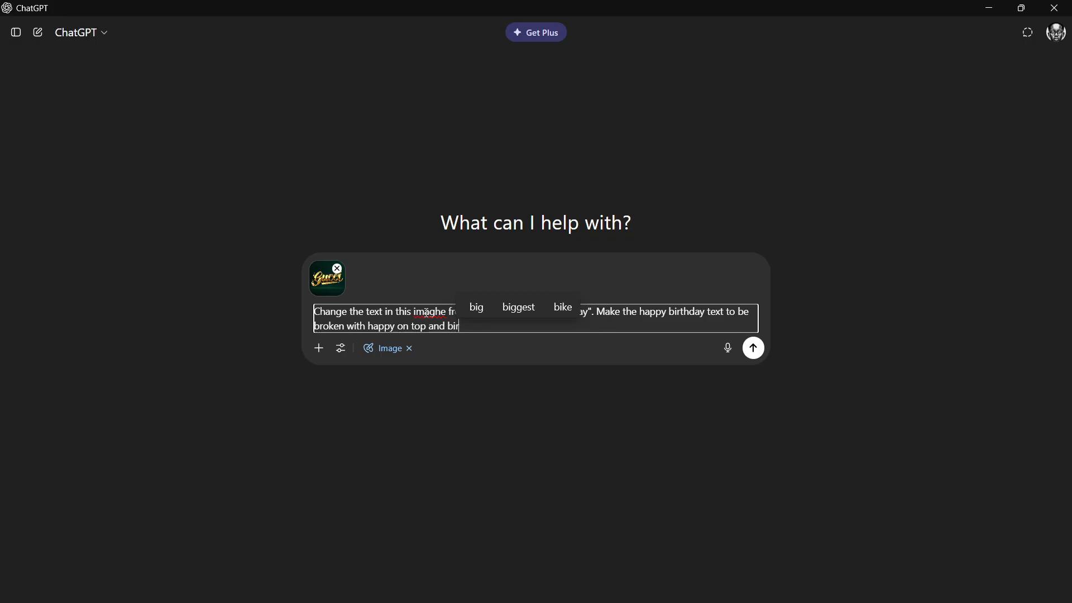
type("thday ben")
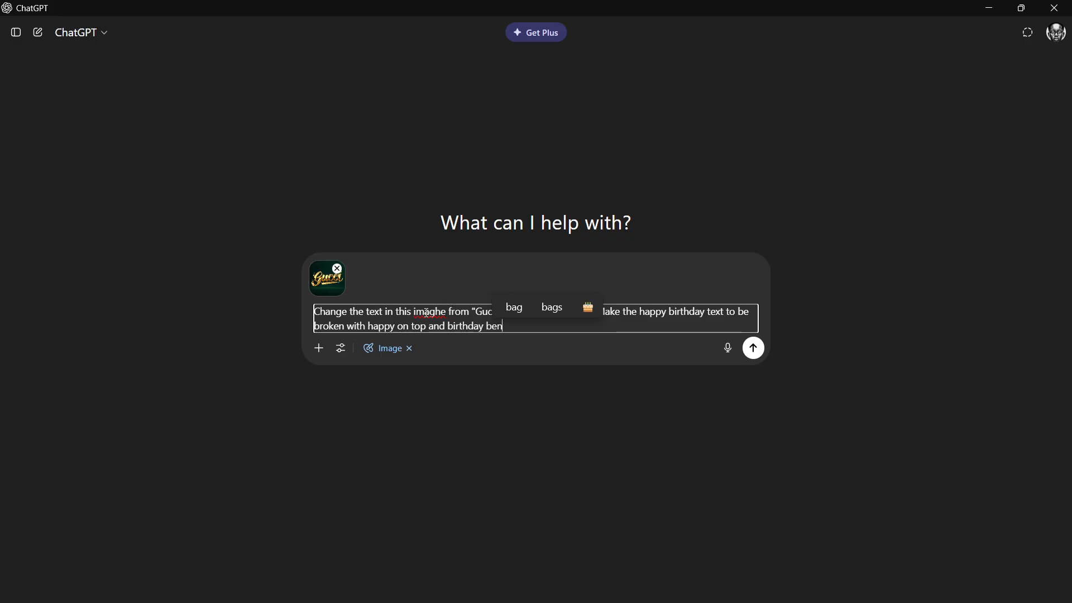
type("eath.")
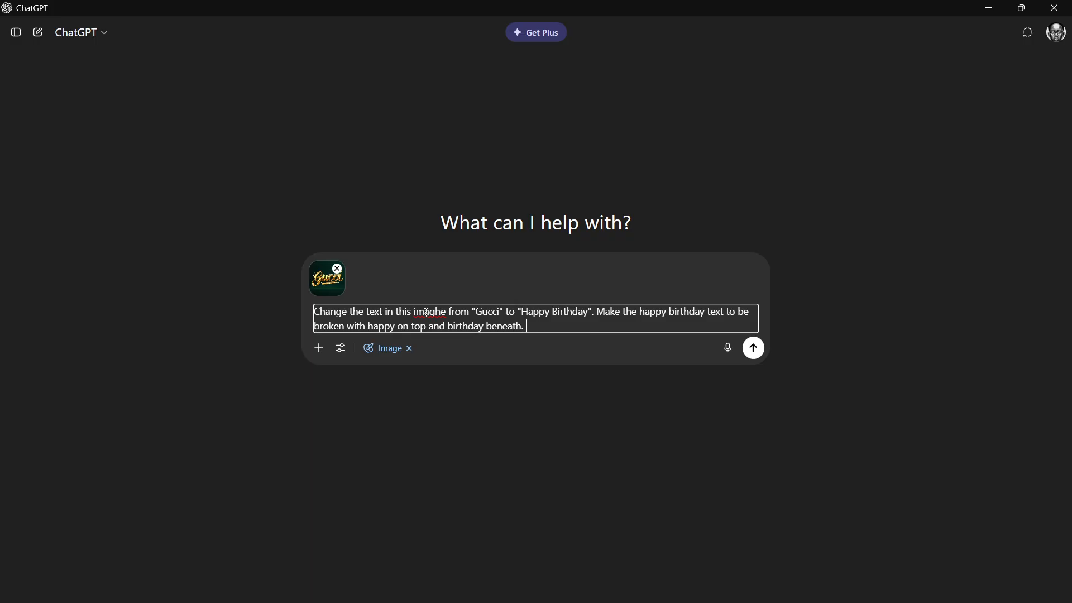
Continue the prompt with "Also keep the 3d properties from the original image text"
type(" Alao")
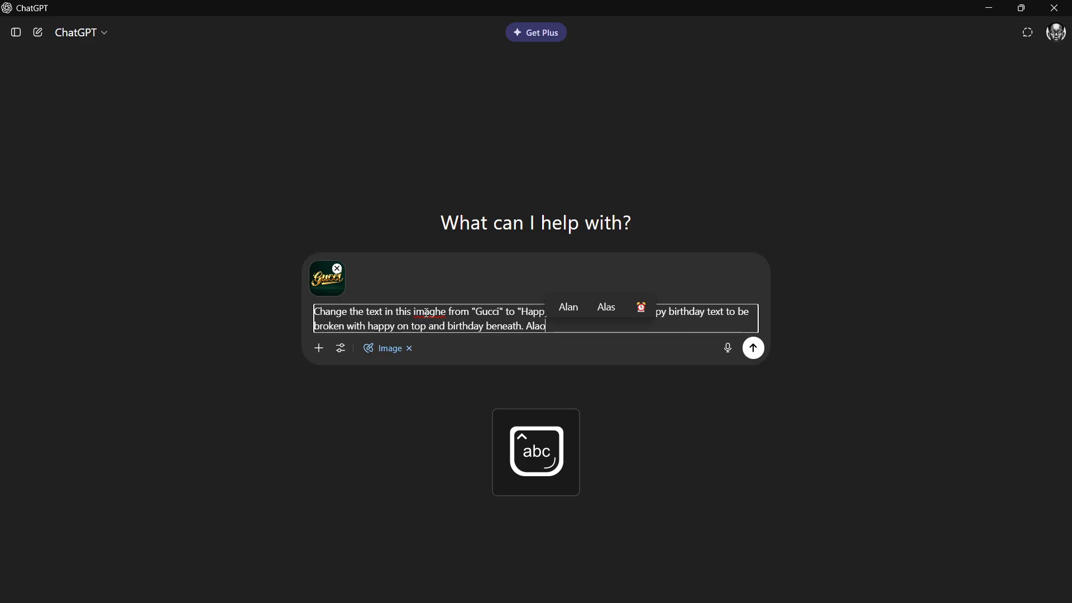
key("BackSpace")
key("BackSpace")
type("sp")
key("BackSpace")
type("o keeo")
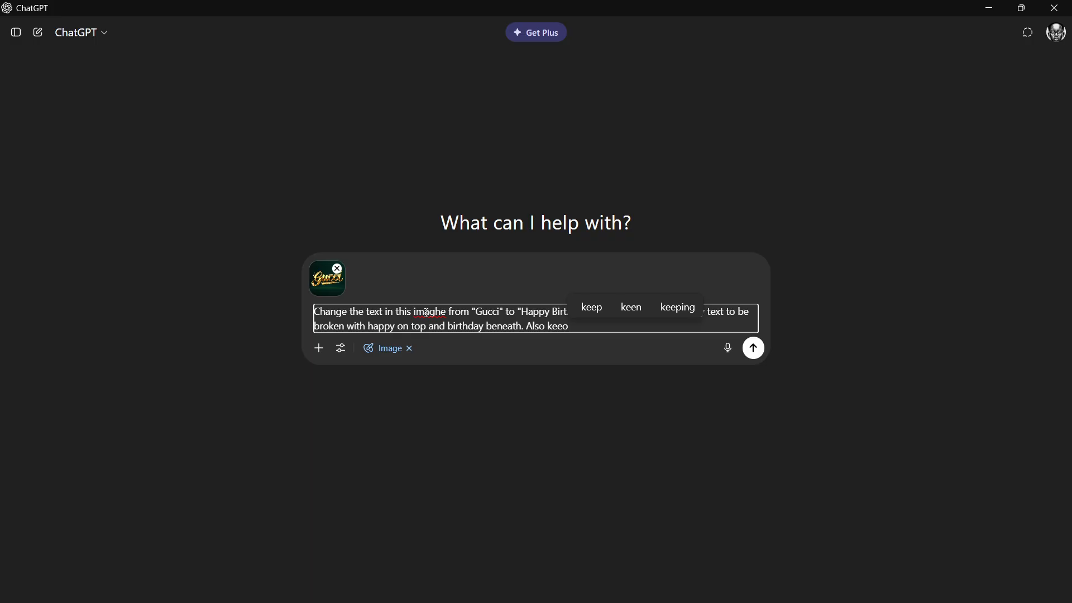
key("BackSpace")
type("p ")
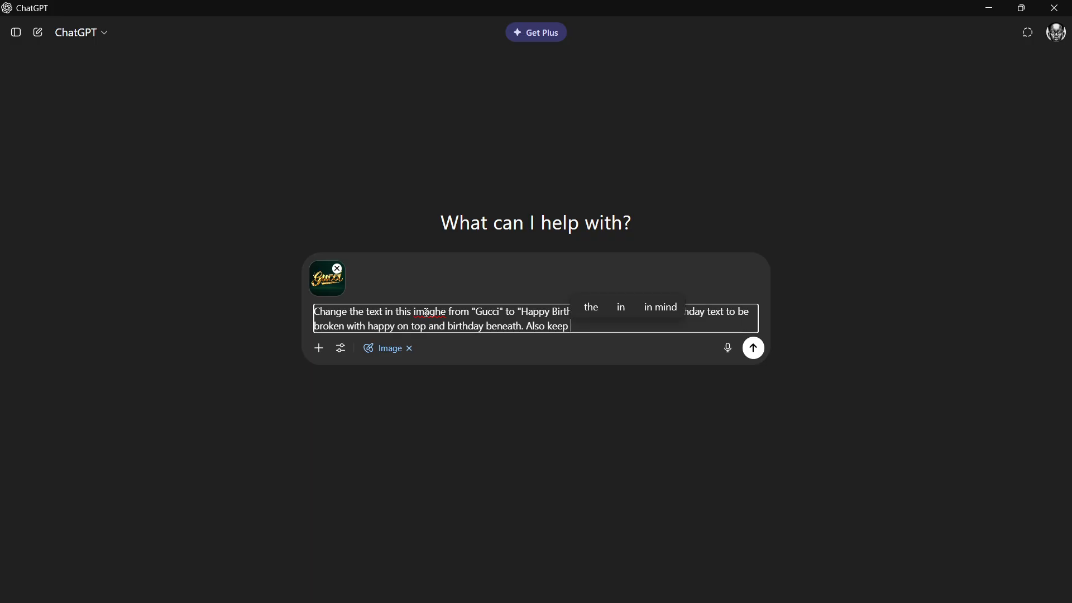
type("the 3d")
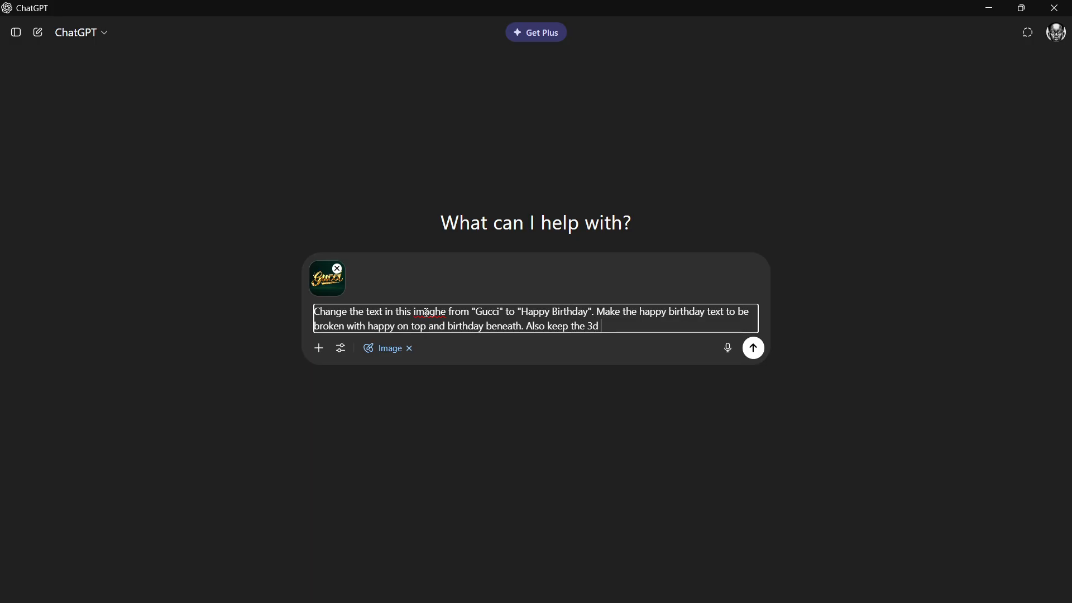
type(" prop")
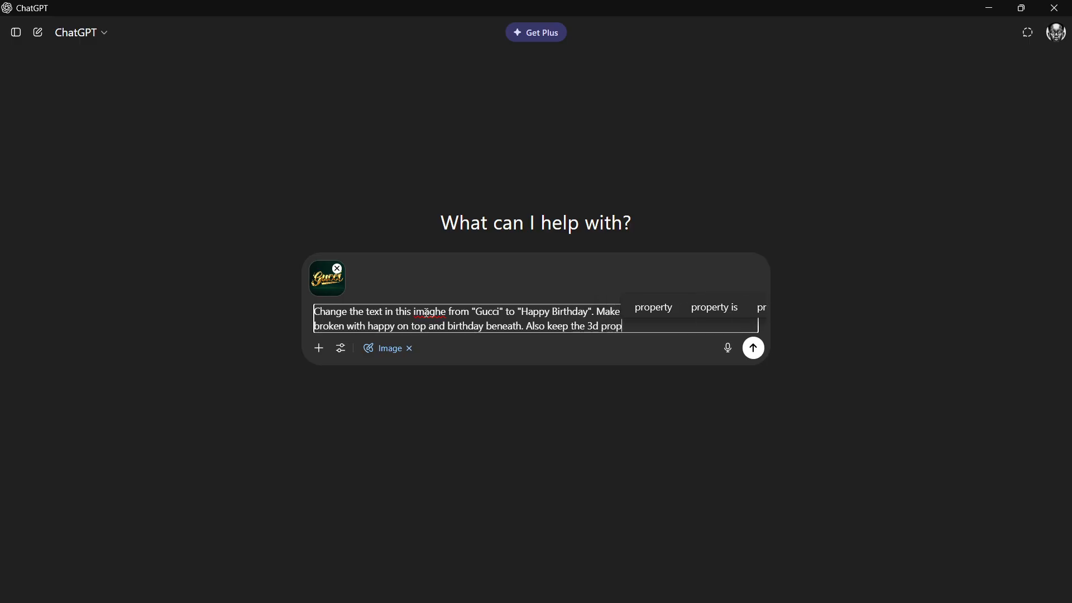
type("erties fro")
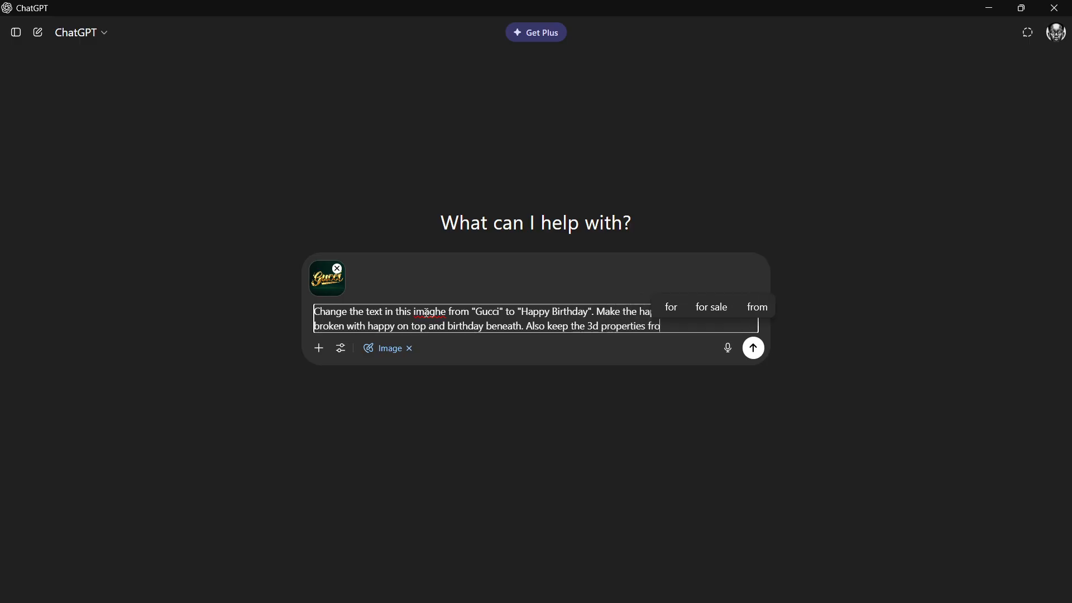
type("m the original ")
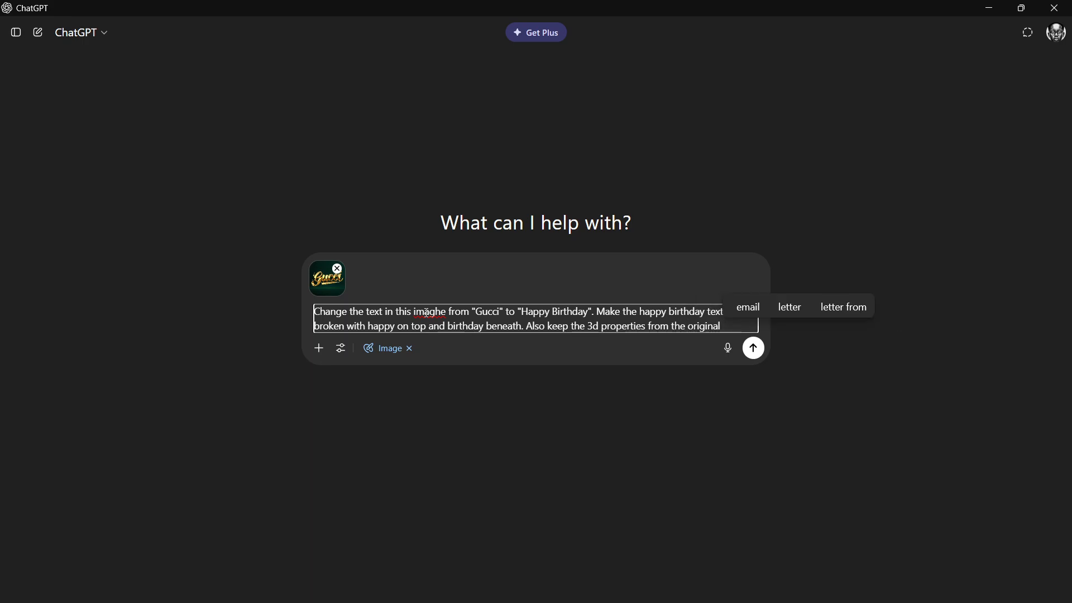
type("image ")
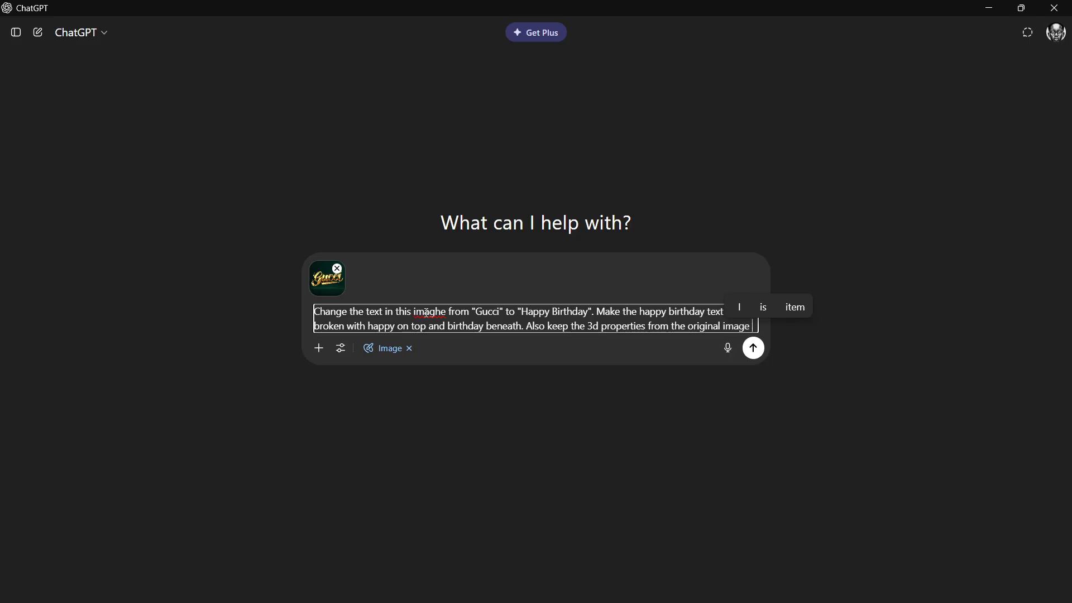
type("text a")
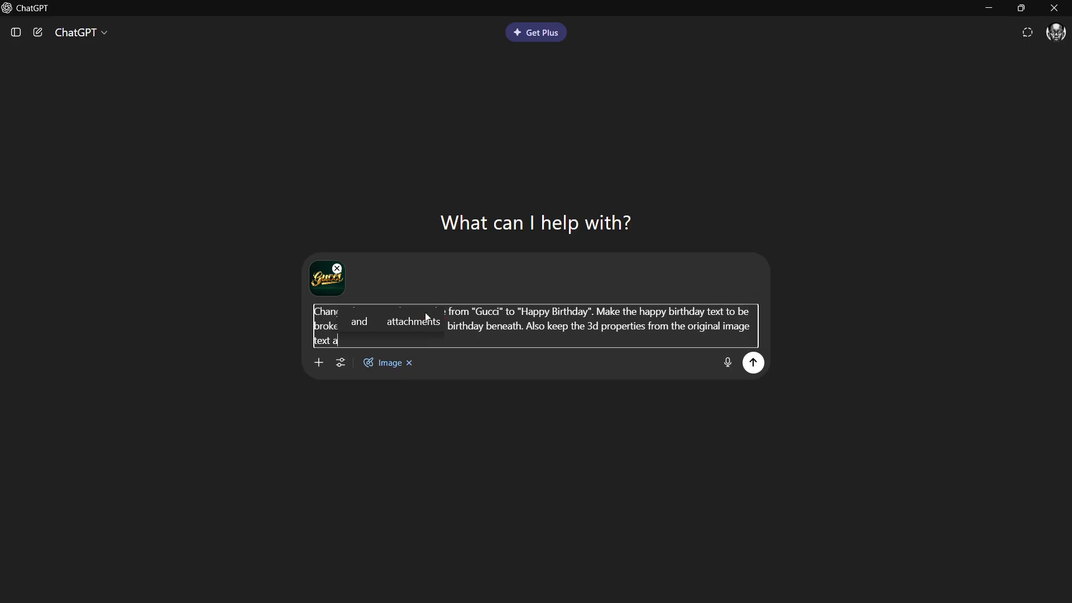
Extend the 3d instruction in the prompt with "and make the happy birthday text to be in a more 3 dimensional"
type("nd make")
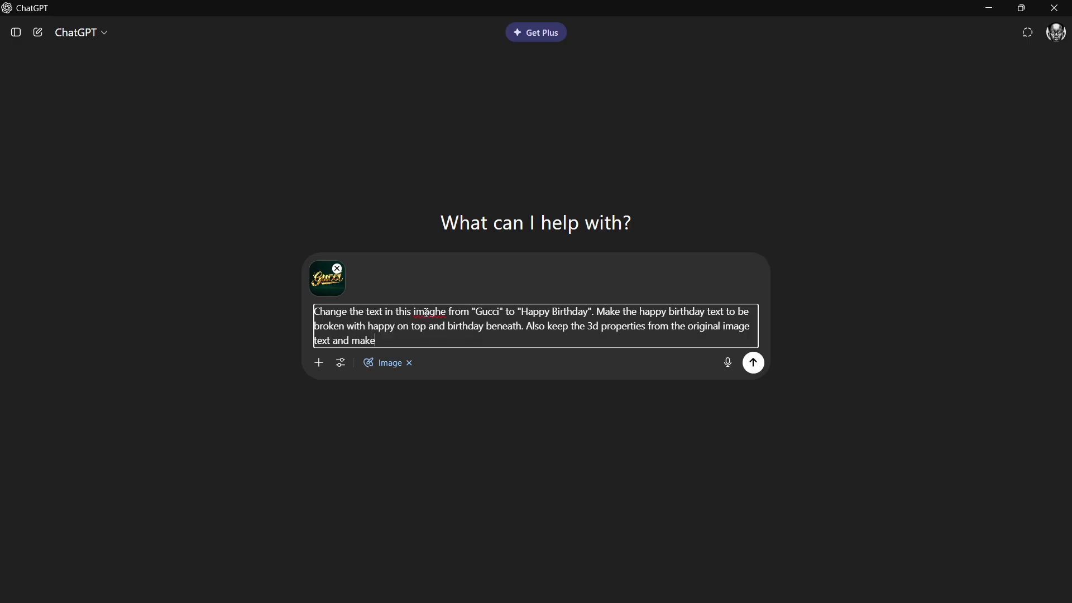
type(" the happy")
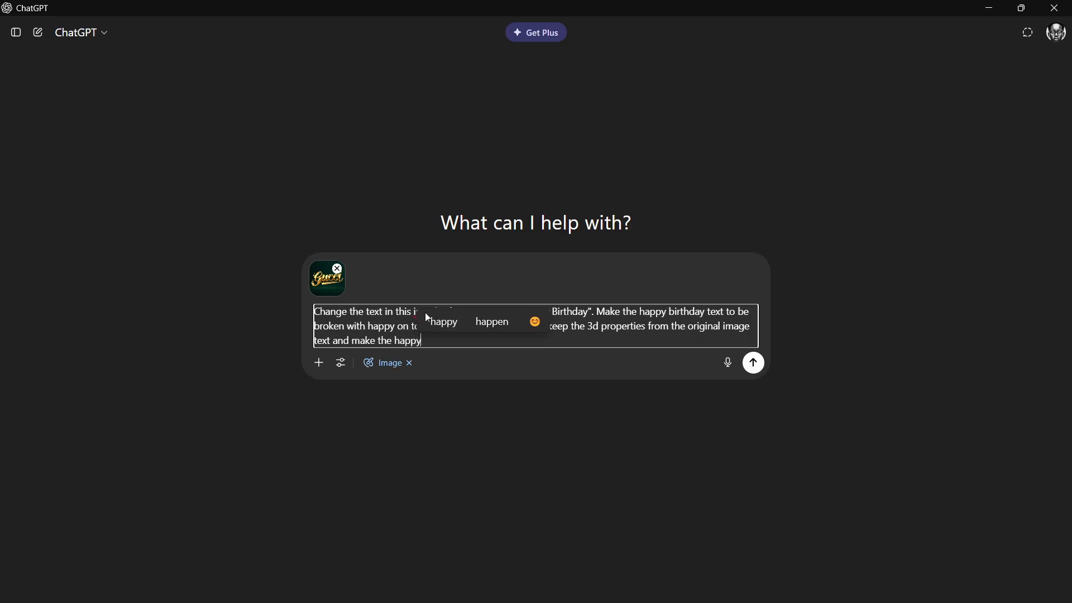
type(" birthday ")
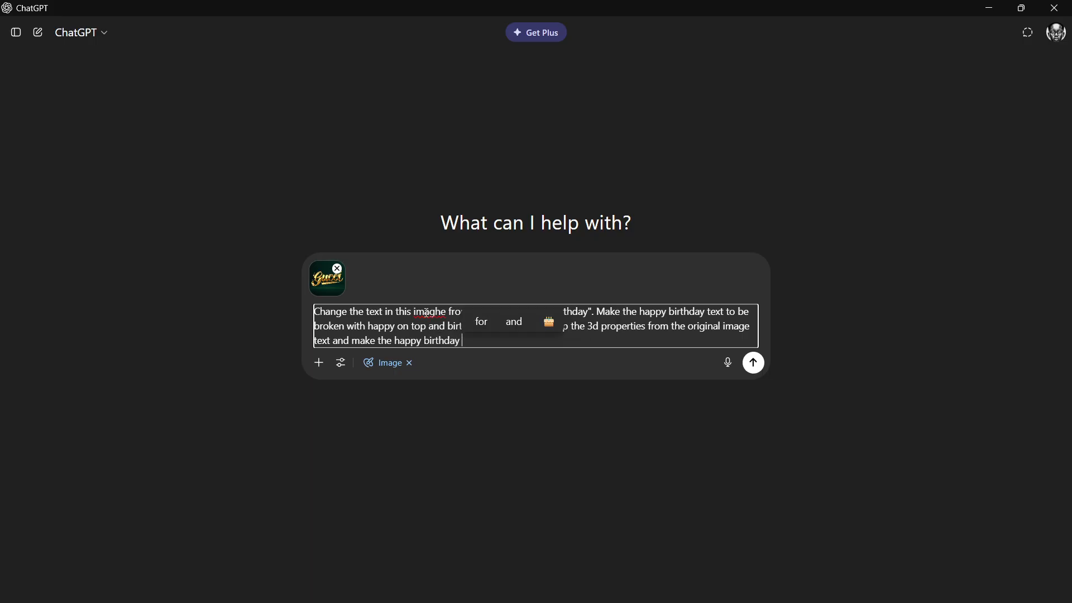
type("text to ")
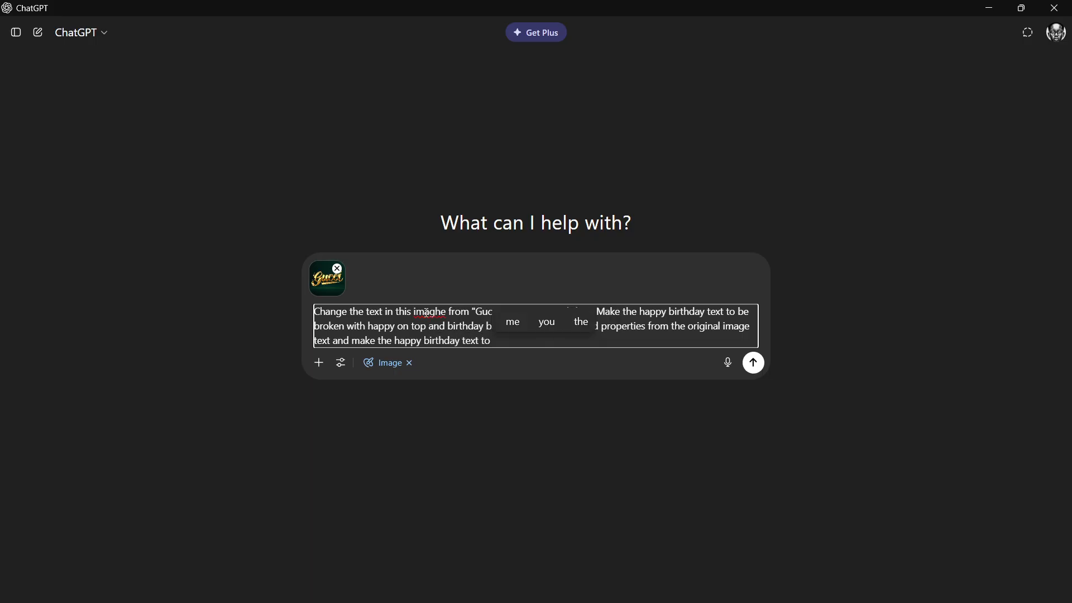
type("be in a m")
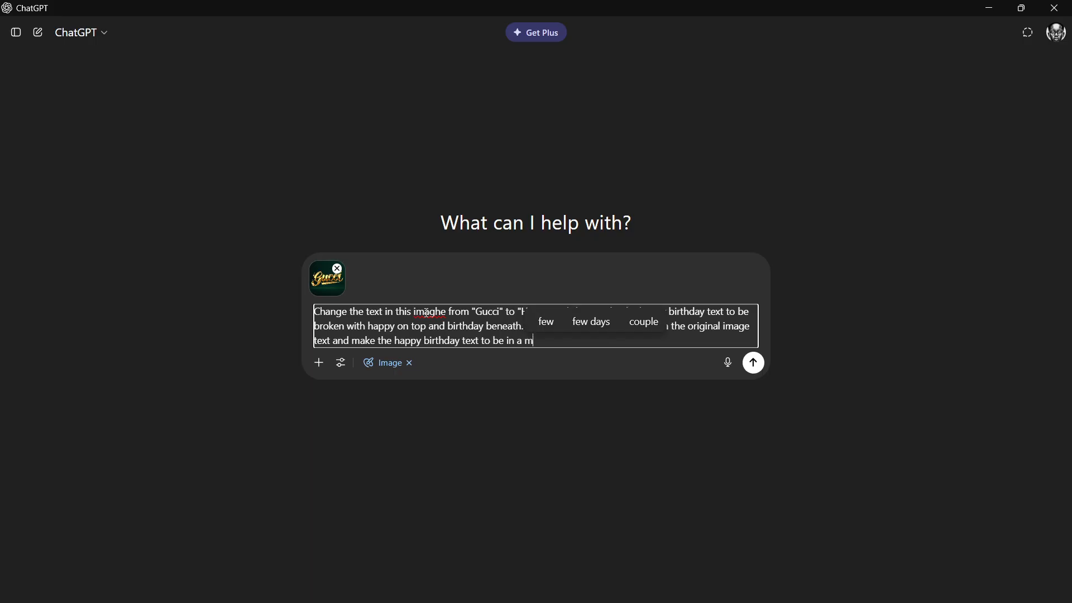
type("ore 3 ")
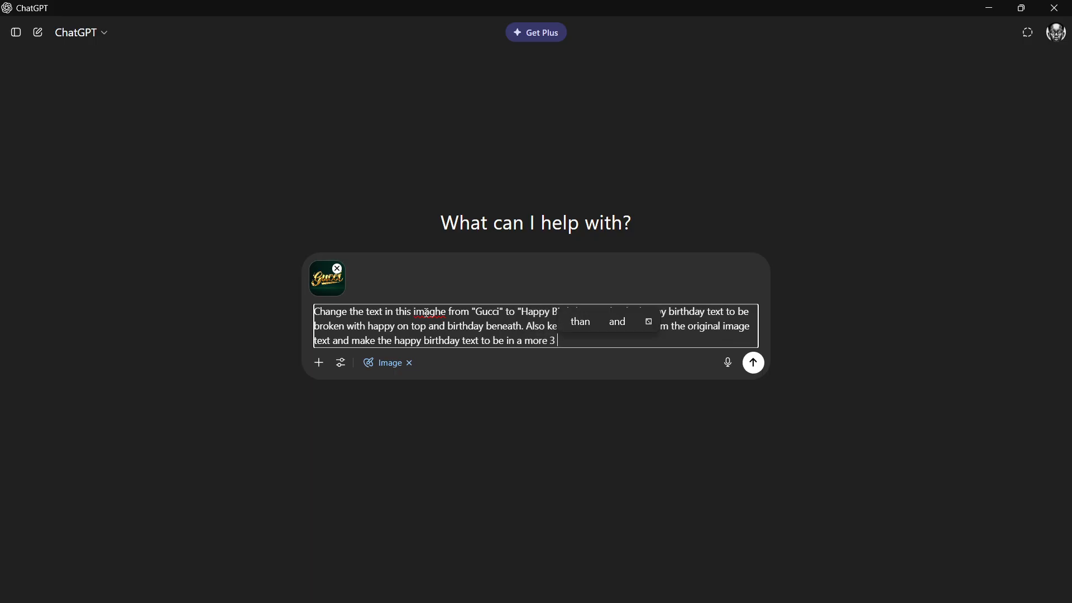
type("dimensi")
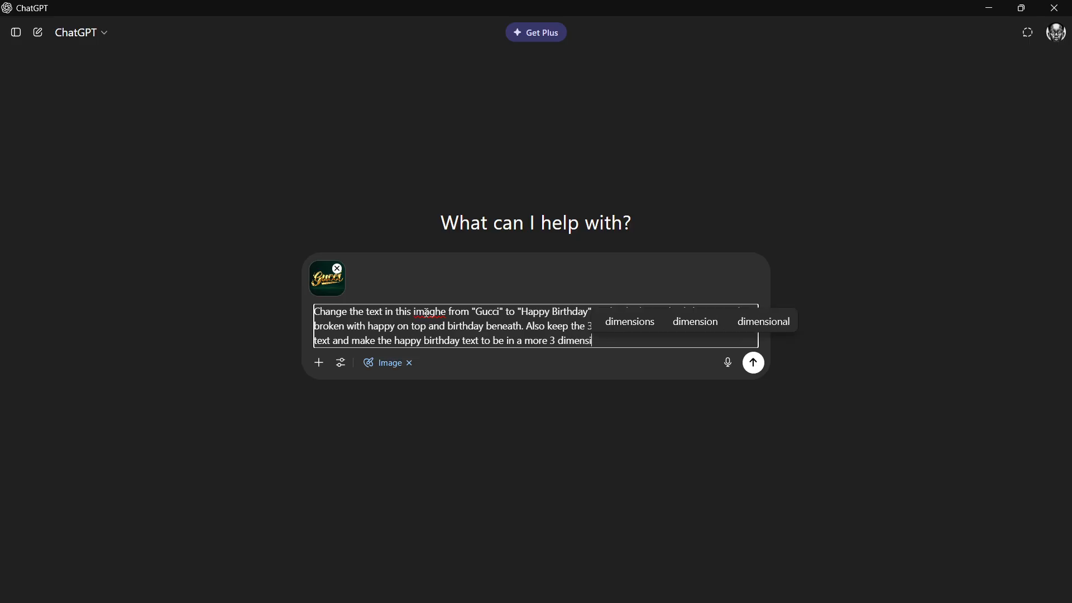
type("onal ea")
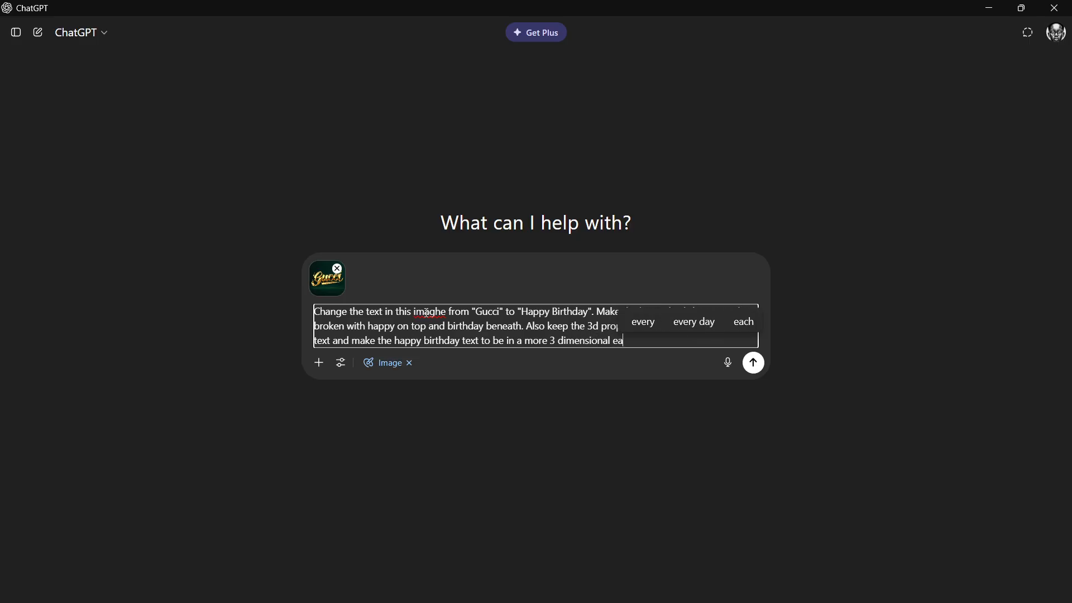
Complete the three-dimensional look request in the prompt by adding "with glows and subtle highlights."
type("y. with ")
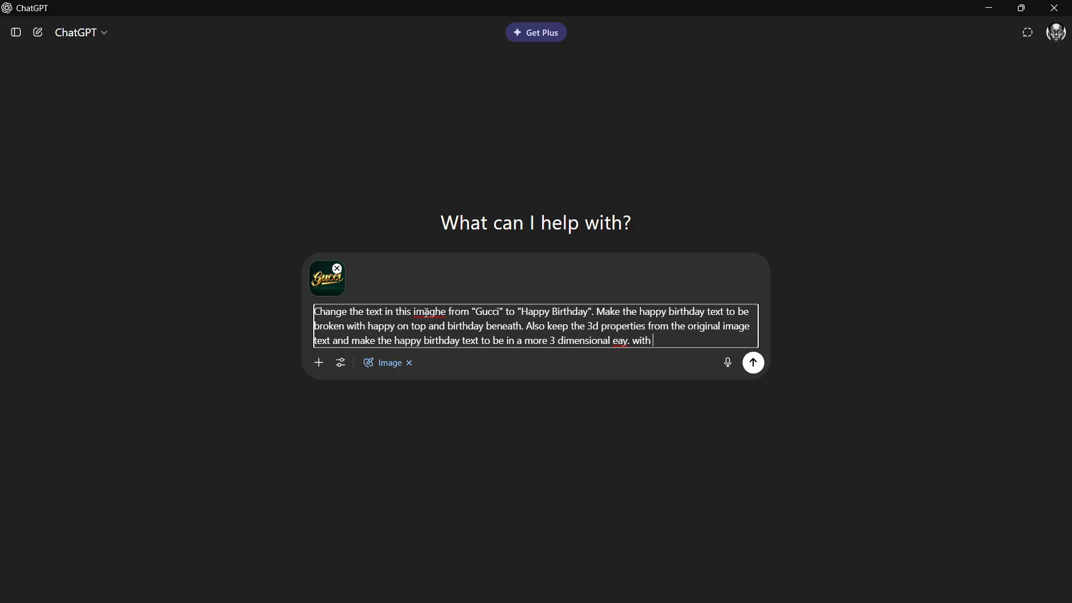
type("gloe")
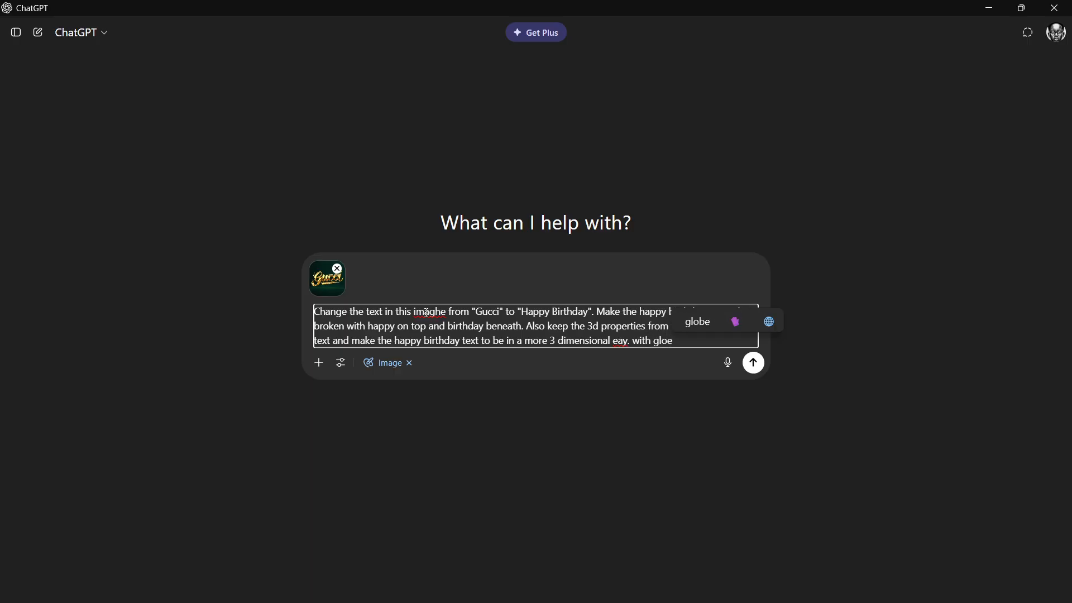
key("BackSpace")
type("ws and ")
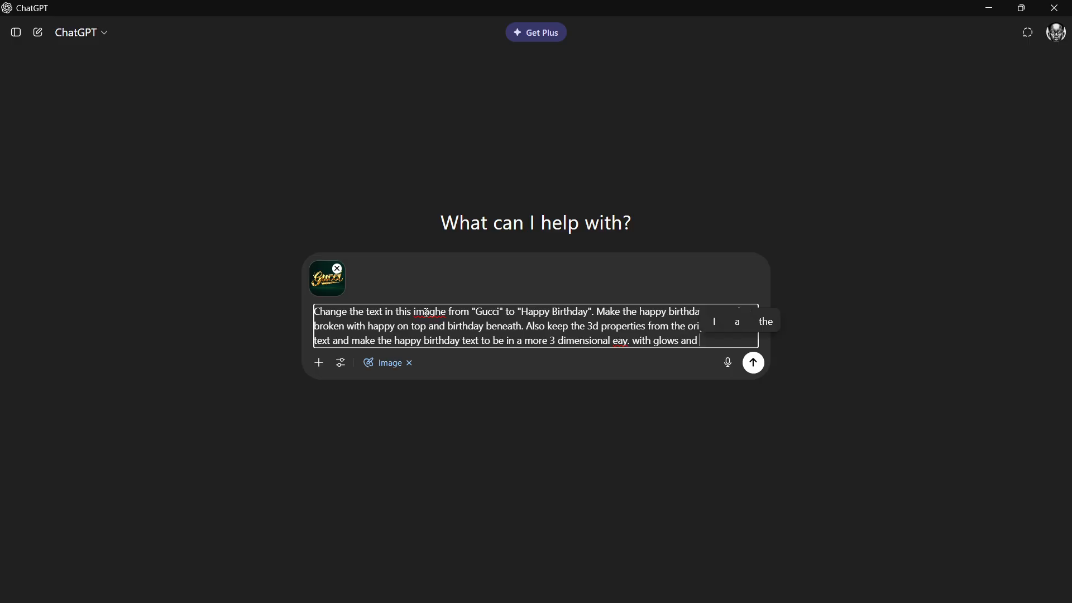
type("subtle")
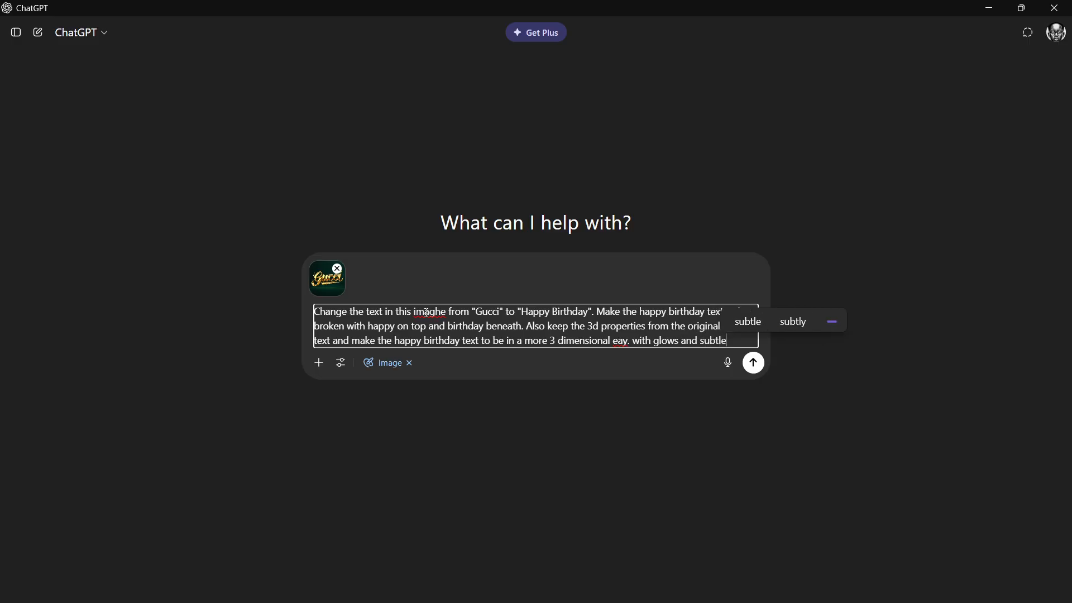
type(" highligh")
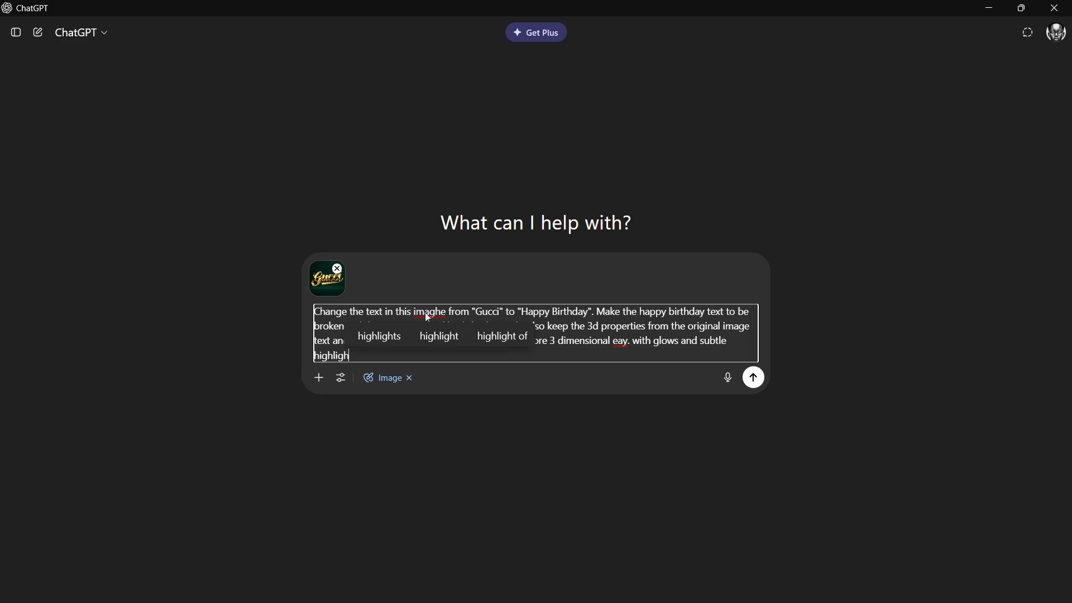
type("ts. ")
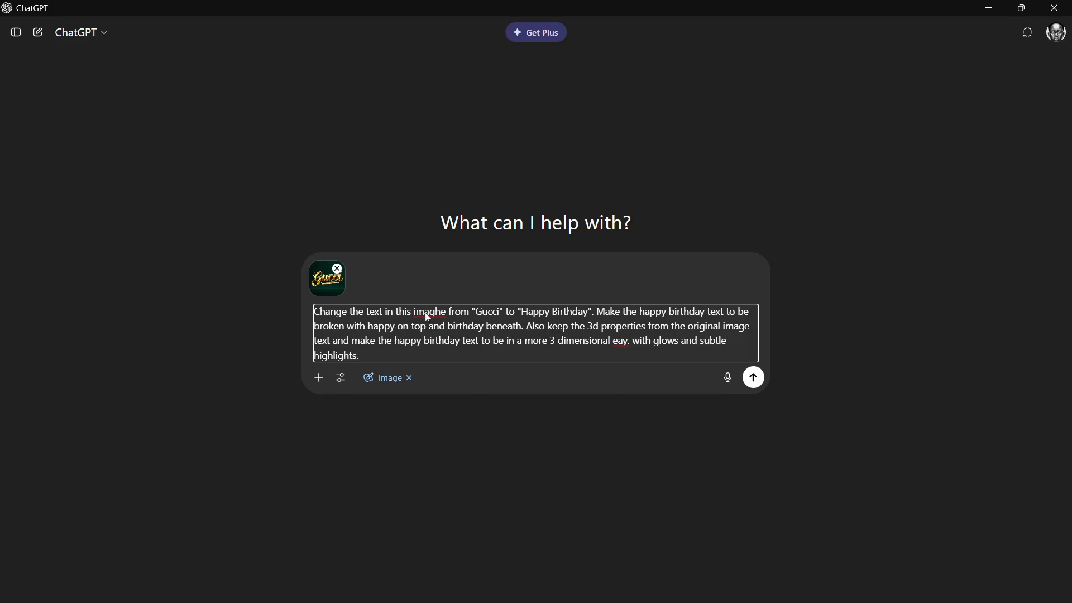
Add the sentence "Add a little bit of texture to the golden text image" to the end of the prompt
type("Add a")
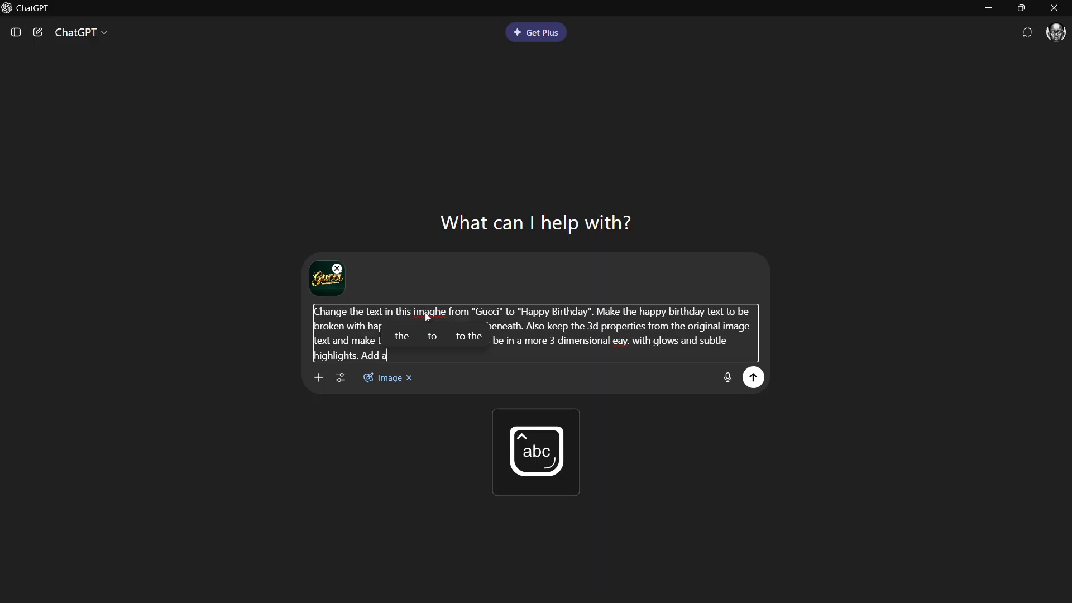
type(" littl")
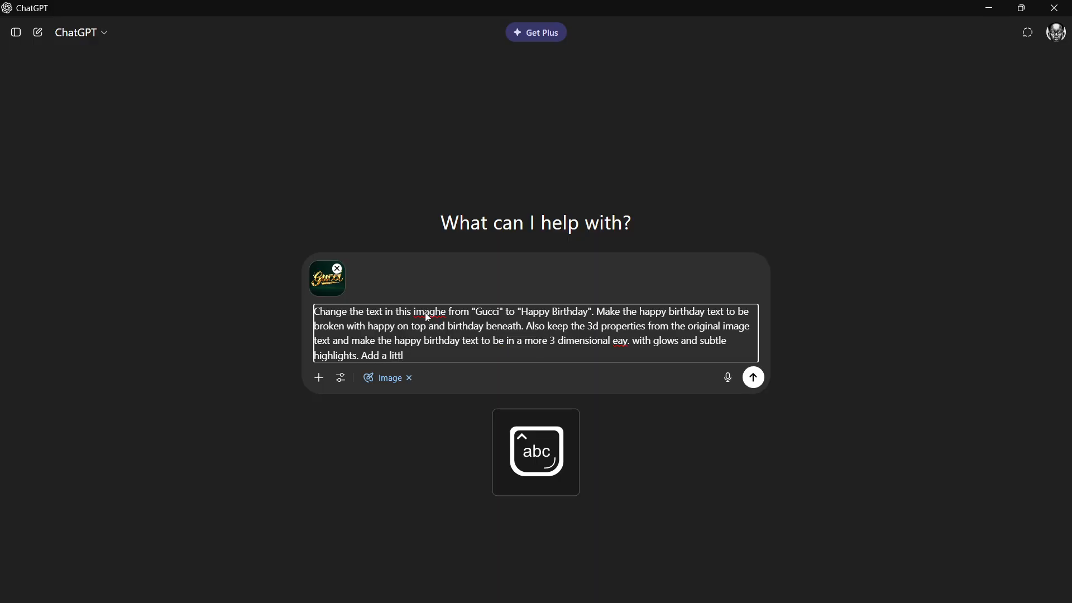
type("e bit ")
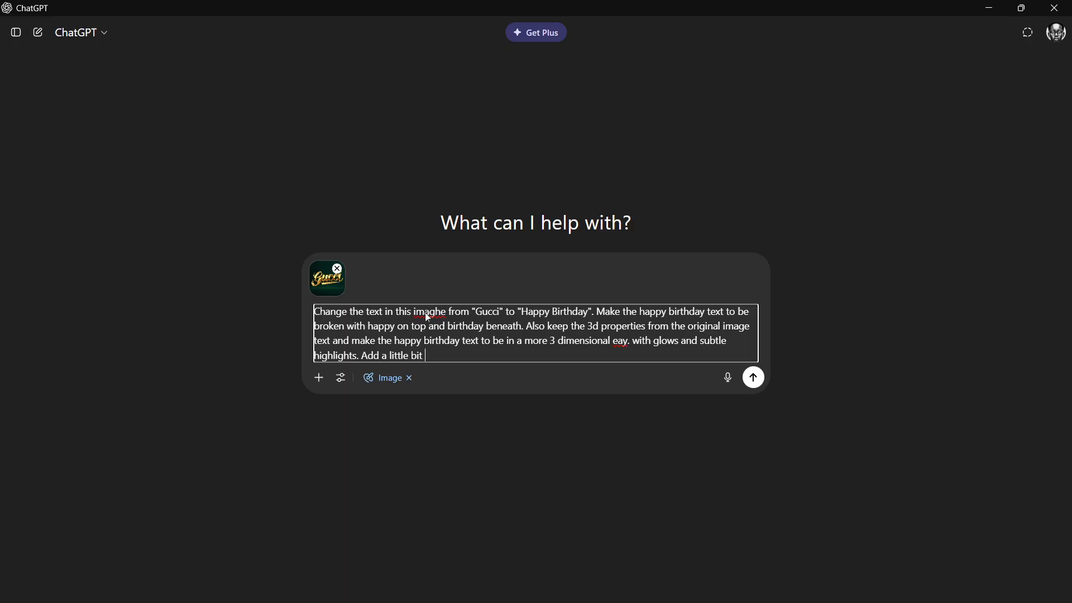
type("of textur")
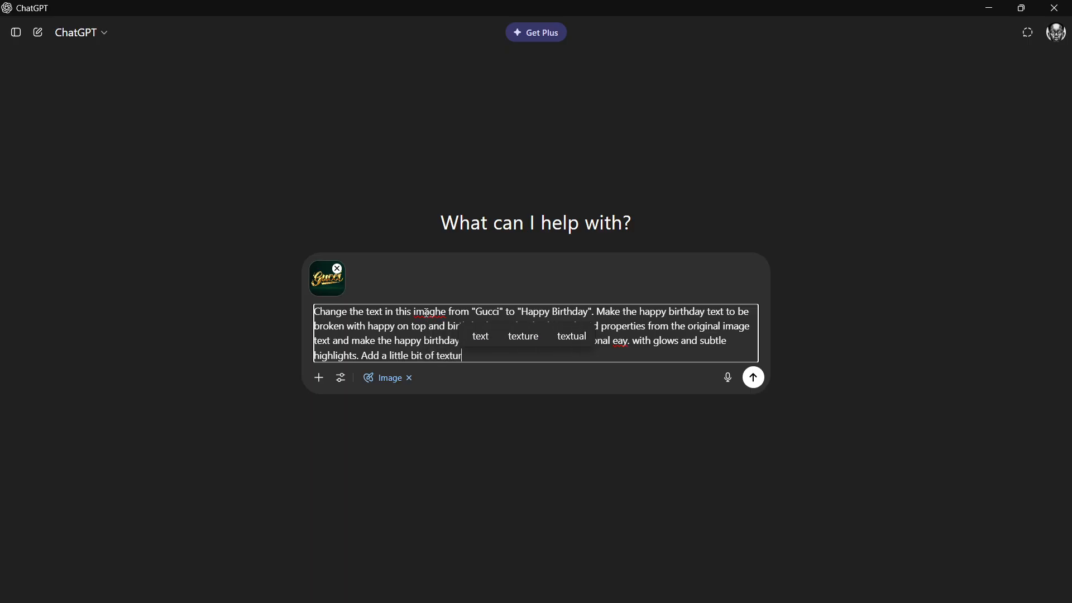
type("e to the")
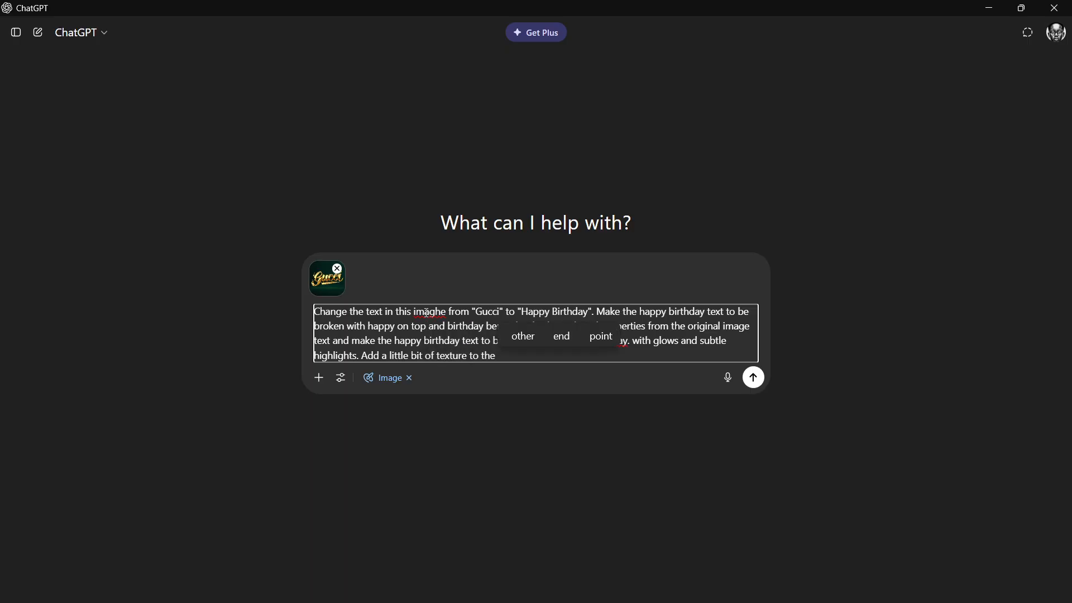
type(" golden")
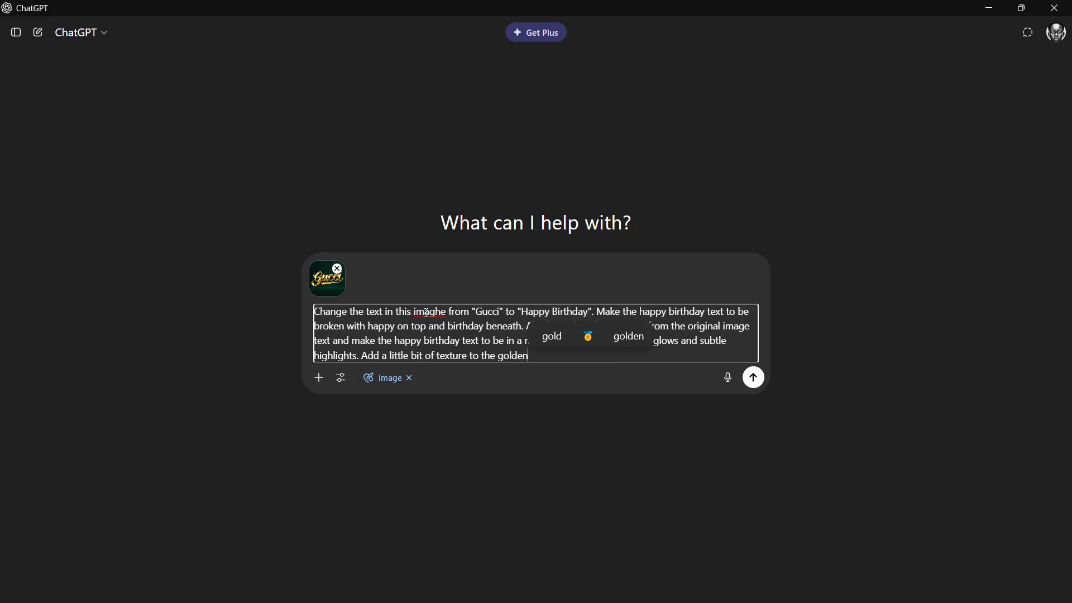
type(" text image")
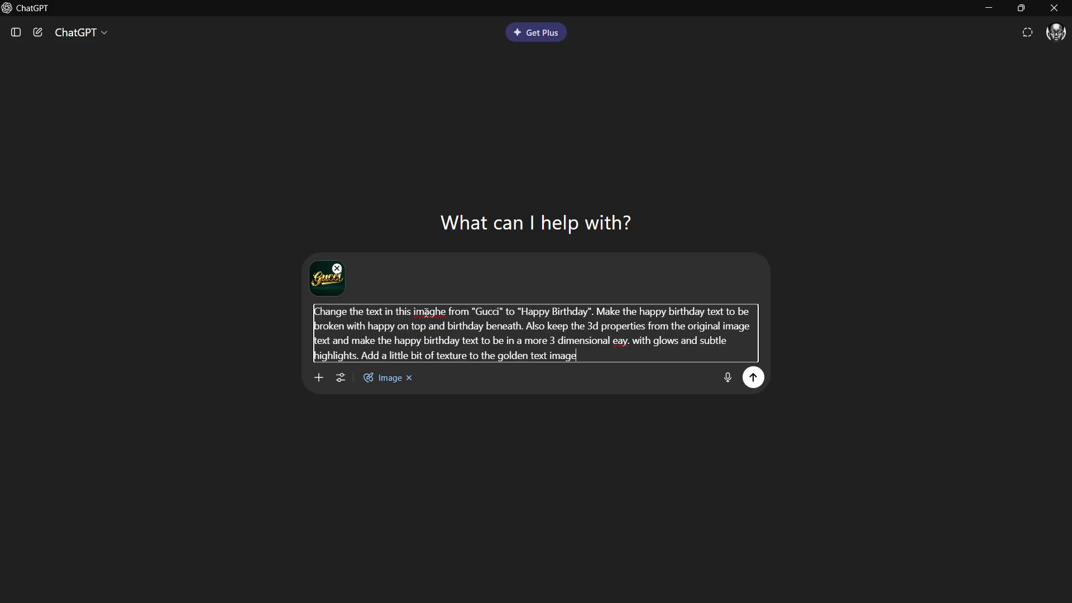
Finish the prompt with ". Add a drop shadow doe the text" and submit it to generate the image
type(". Add a")
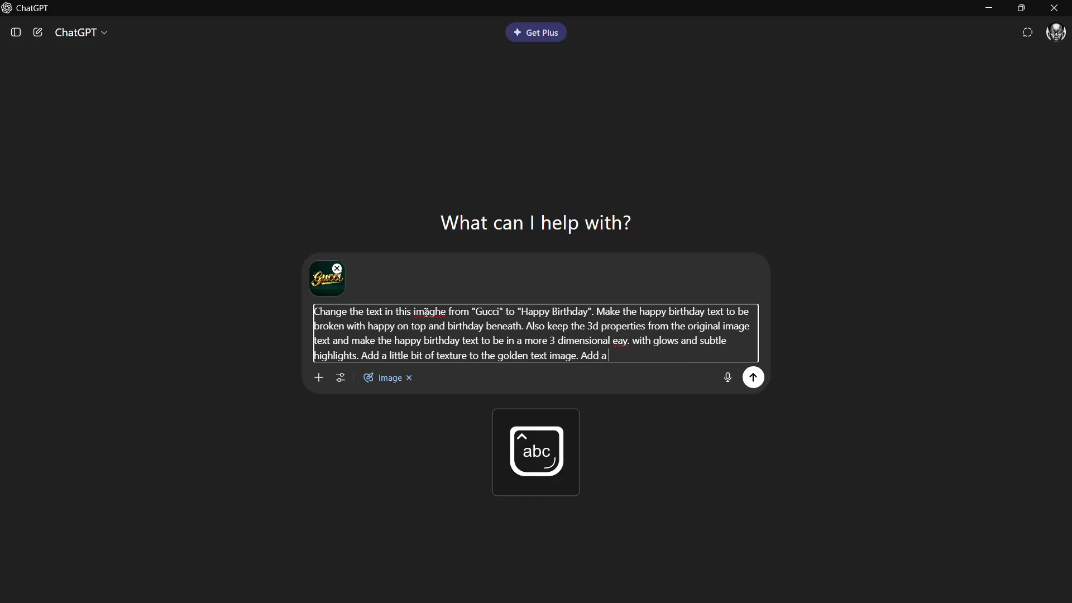
type(" drop shadow do")
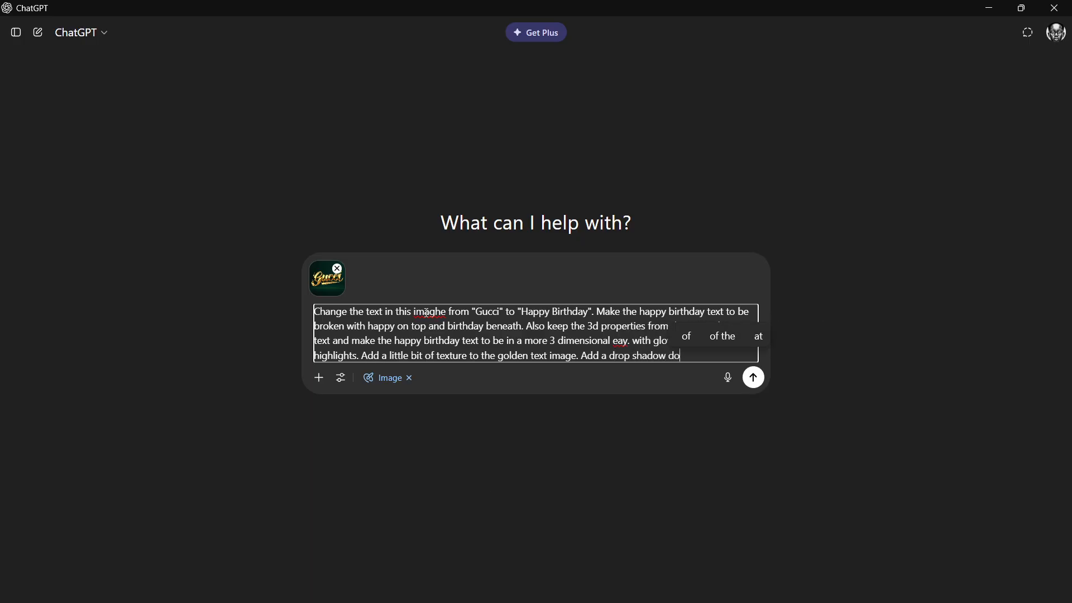
type("e the texr")
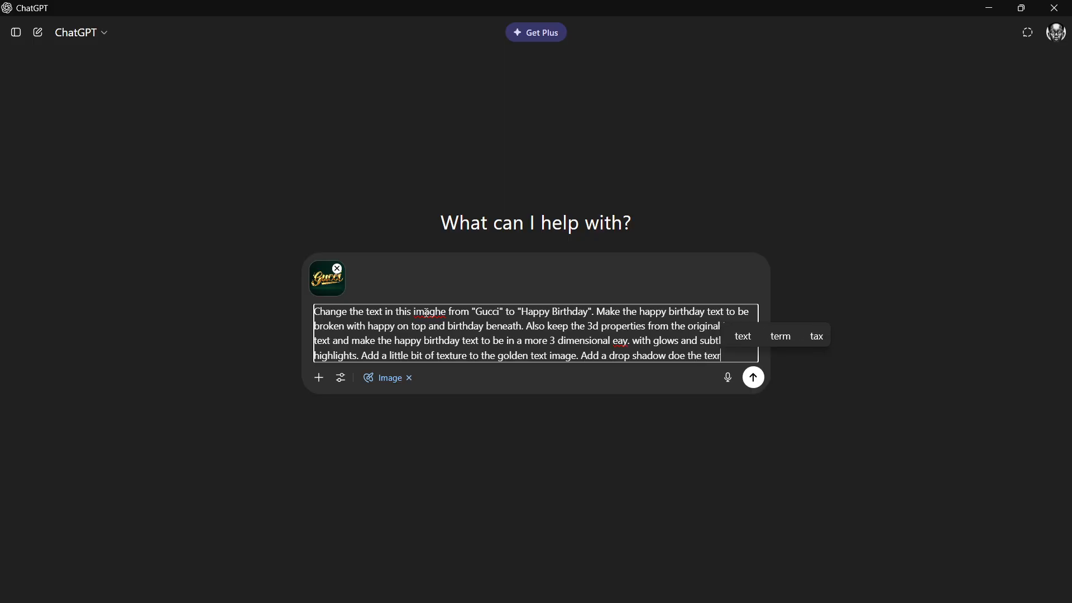
key("BackSpace")
type("t")
key("Return")
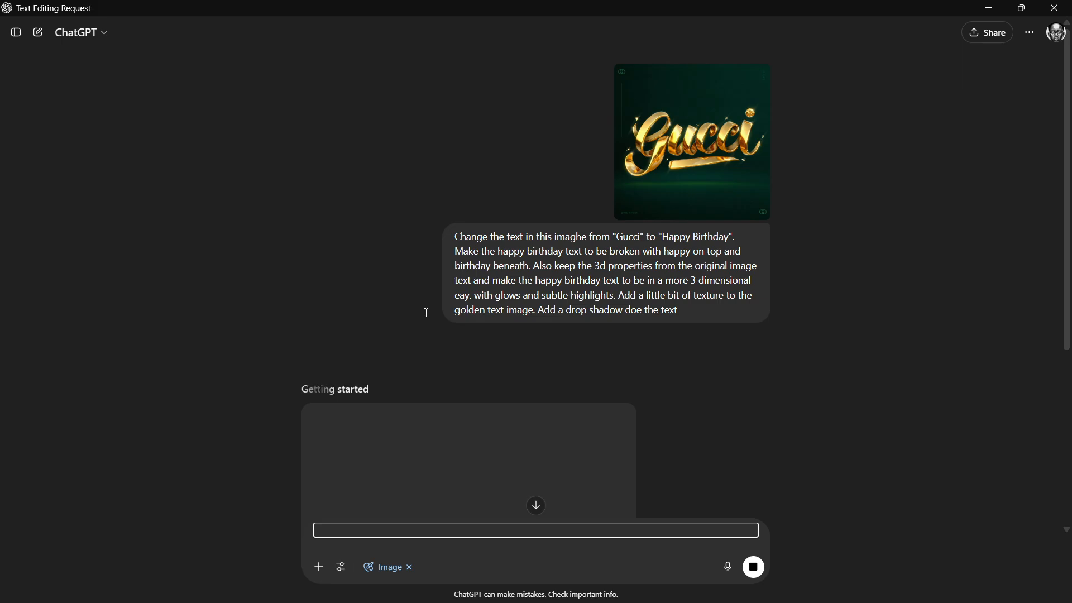
Examine the generated Happy Birthday image at full size and compare it with the prompt and the Gucci reference
scroll(408, 312, "down", 5)
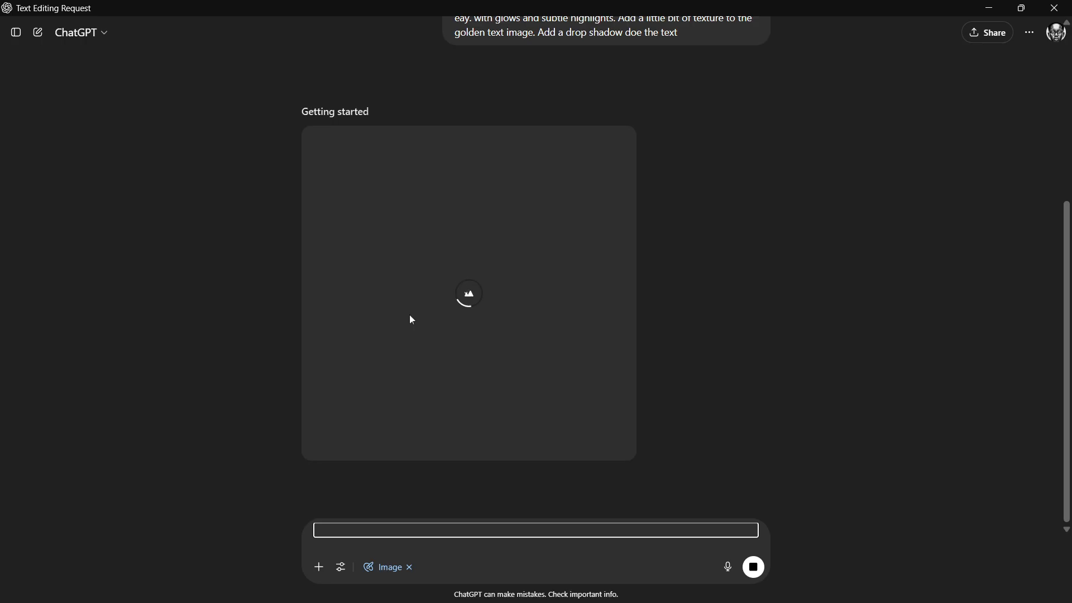
scroll(440, 303, "up", 5)
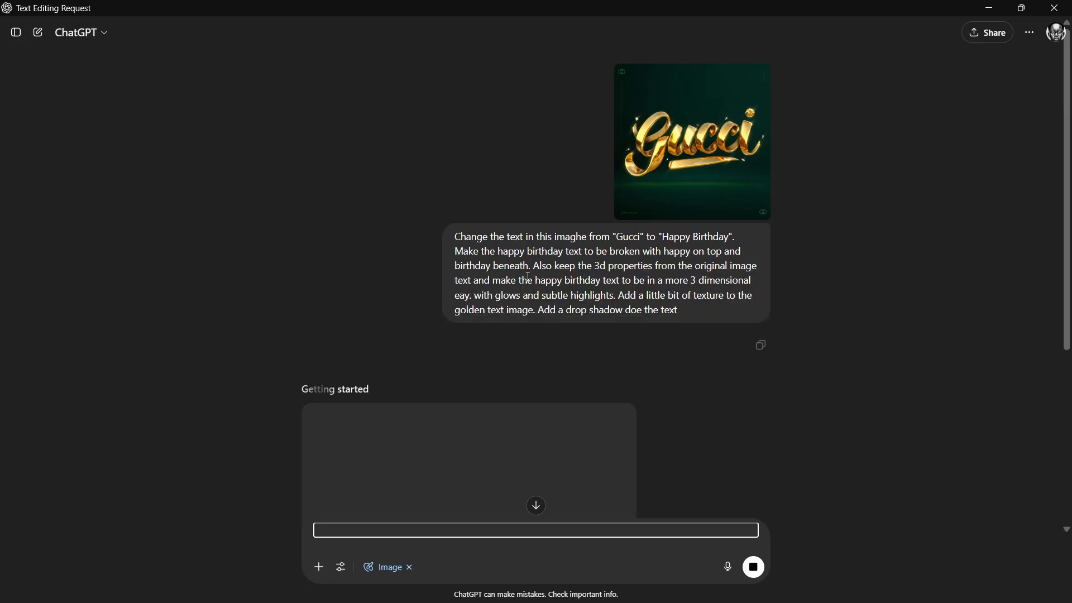
scroll(529, 277, "down", 3)
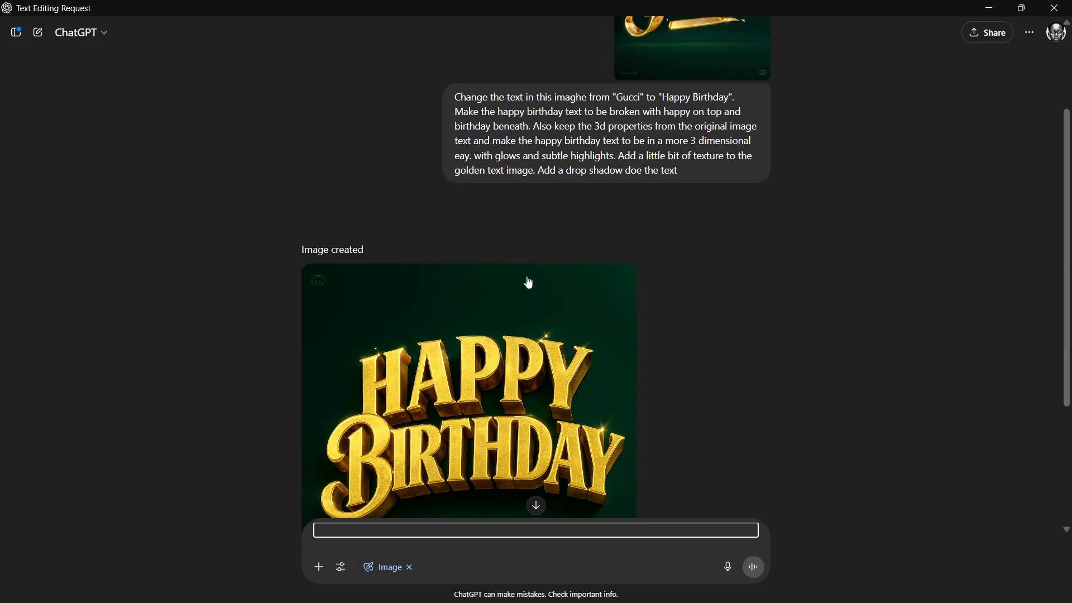
scroll(501, 370, "down", 4)
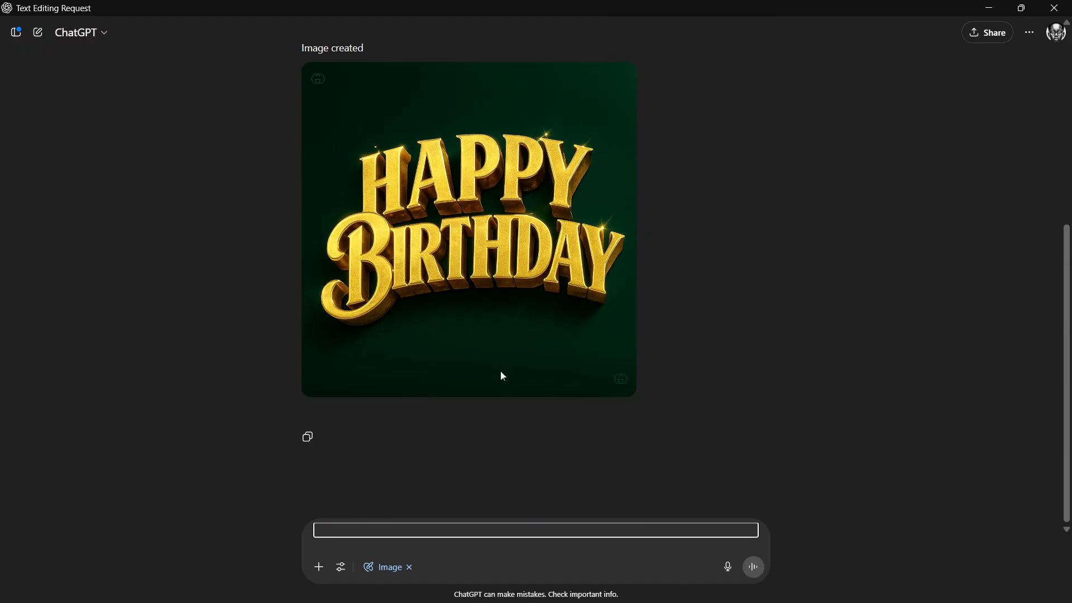
scroll(505, 347, "up", 1)
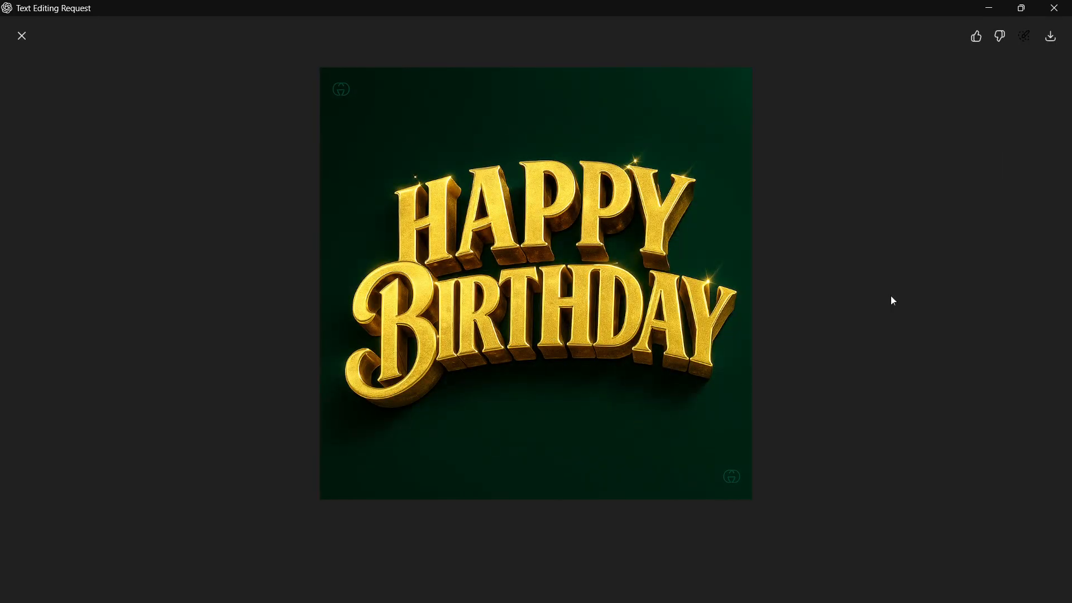
left_click(25, 47)
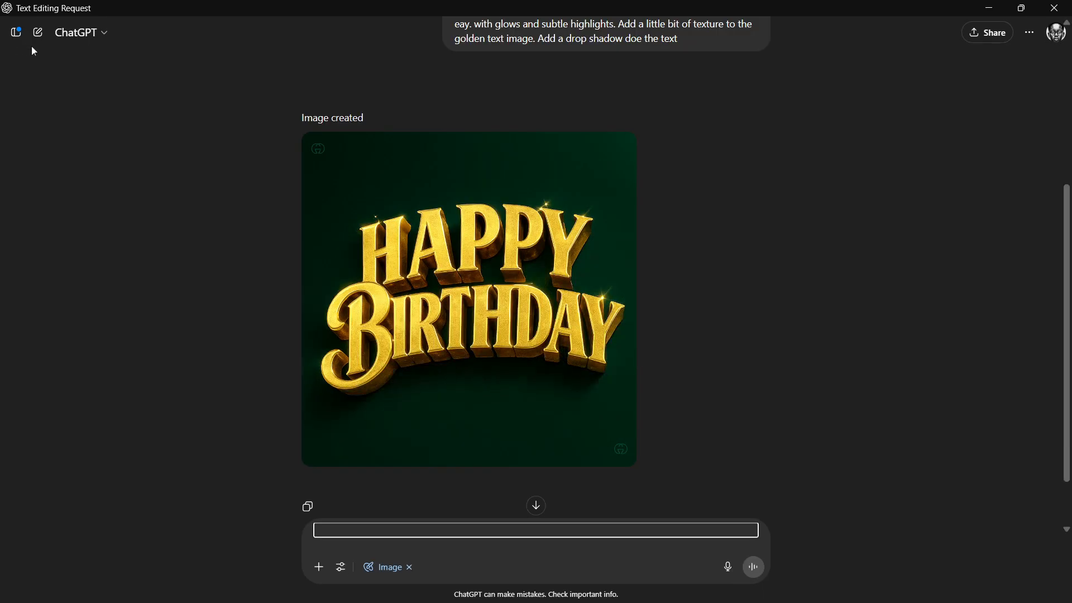
scroll(581, 434, "down", 1)
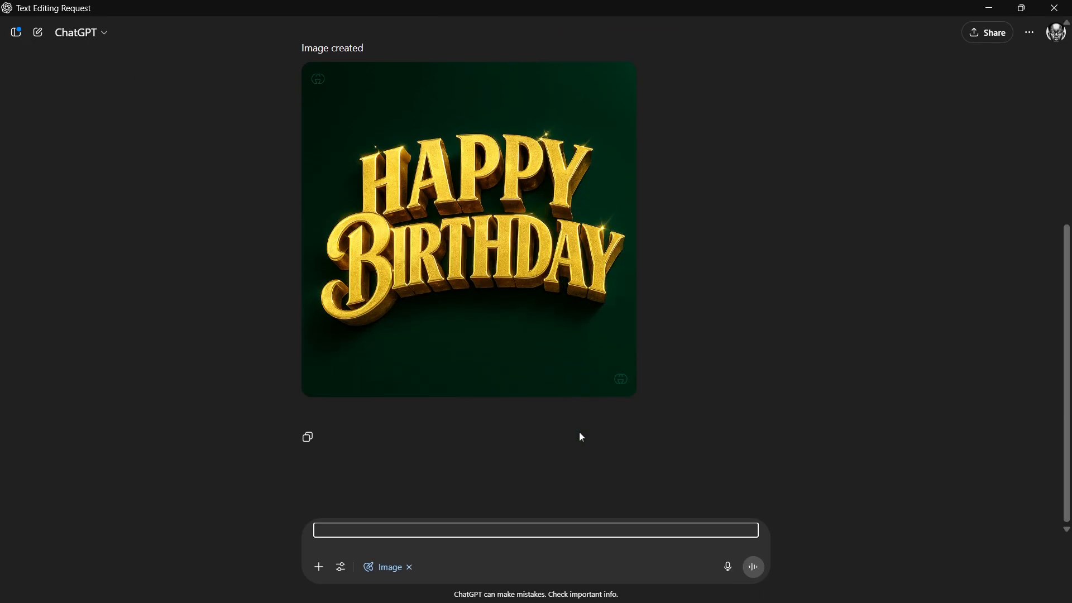
scroll(581, 437, "up", 5)
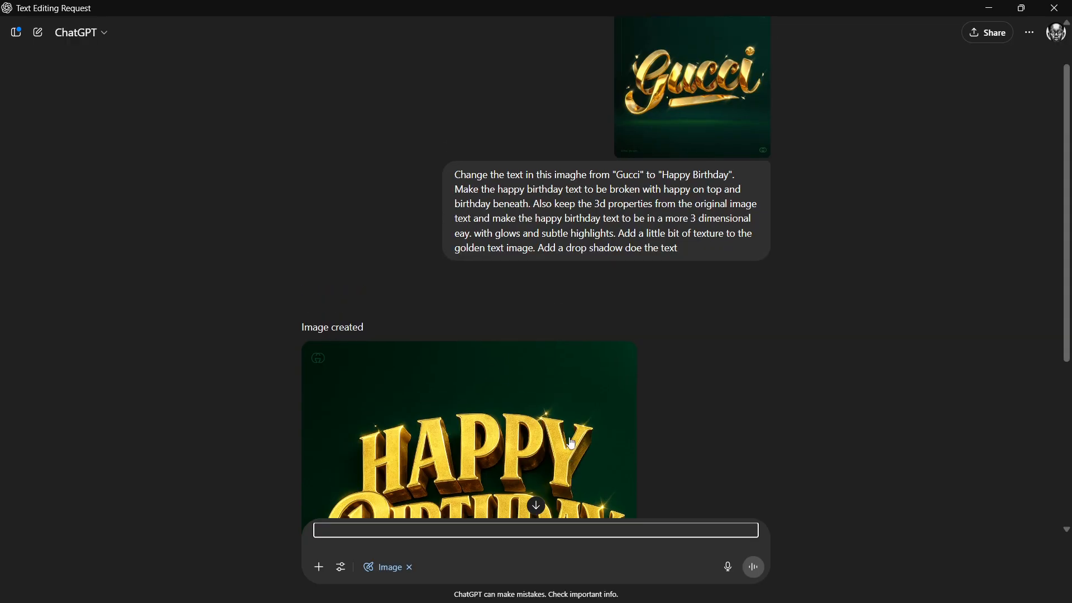
scroll(572, 444, "down", 5)
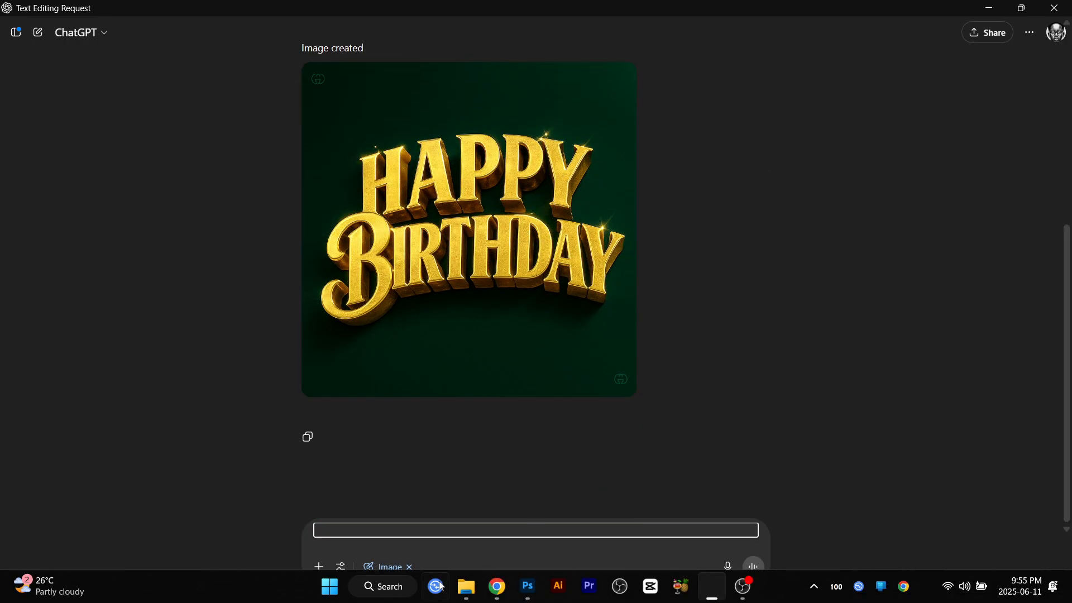
Switch to File Explorer, view the green Happy Birthday design Untitled-1.jpg from the Gallery, and return to ChatGPT
left_click(467, 587)
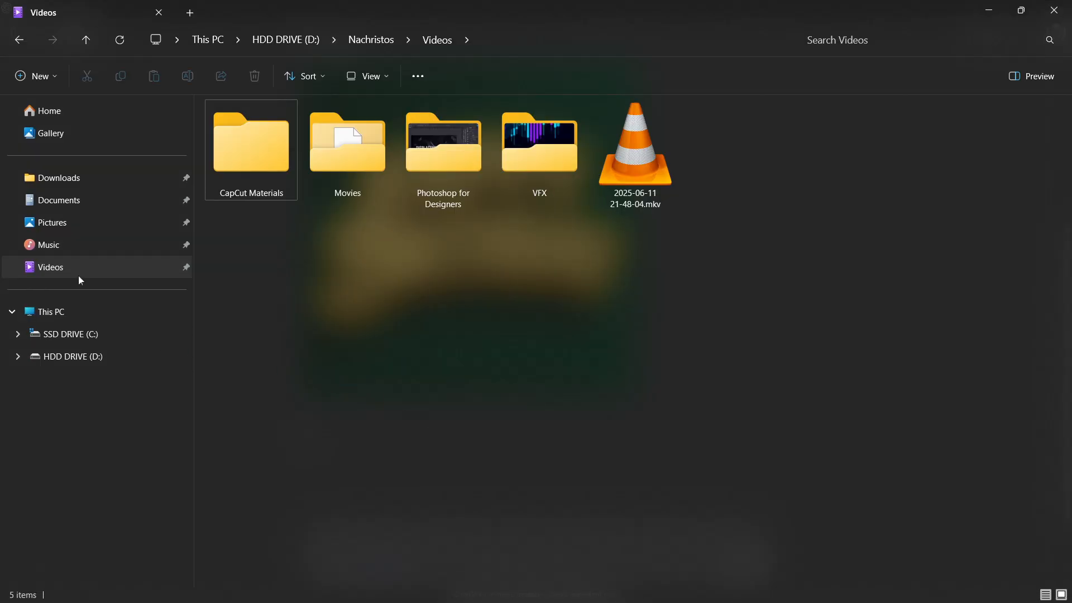
left_click(65, 135)
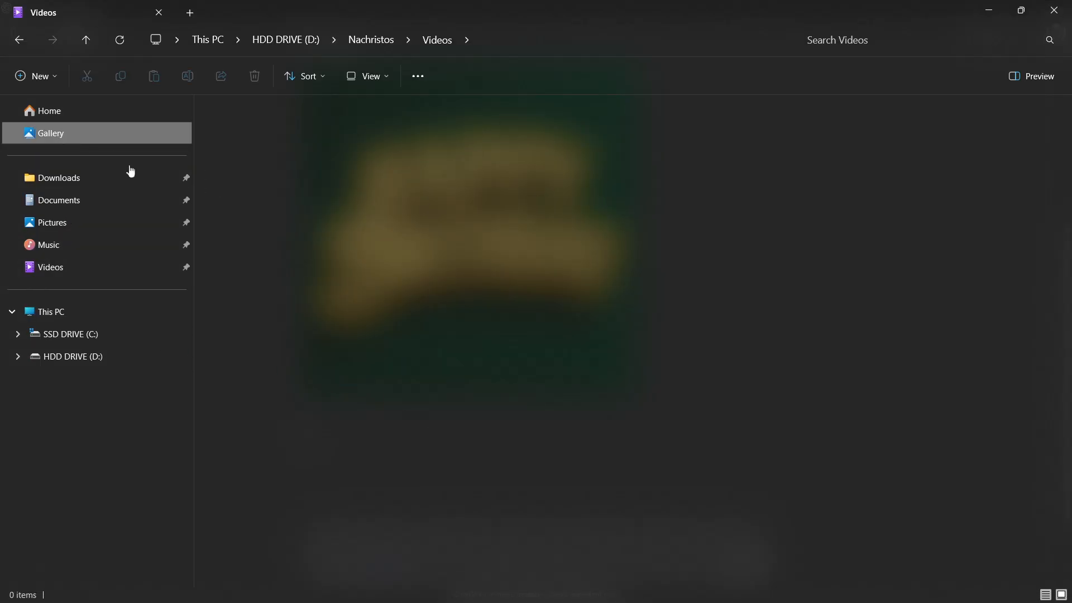
scroll(454, 429, "down", 5)
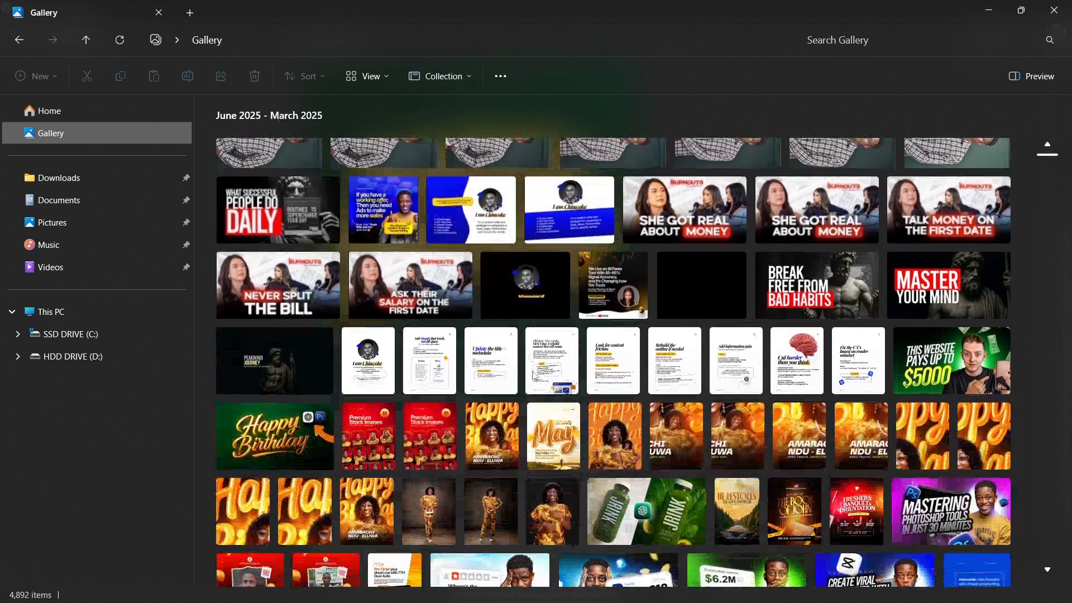
double_click(278, 448)
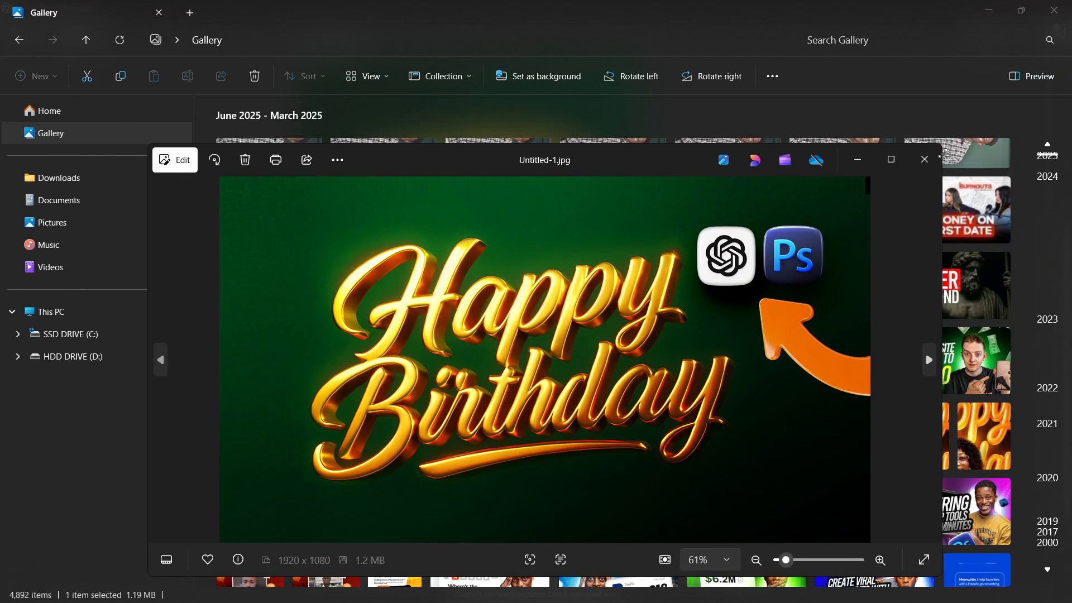
left_click(924, 162)
scroll(611, 280, "down", 3)
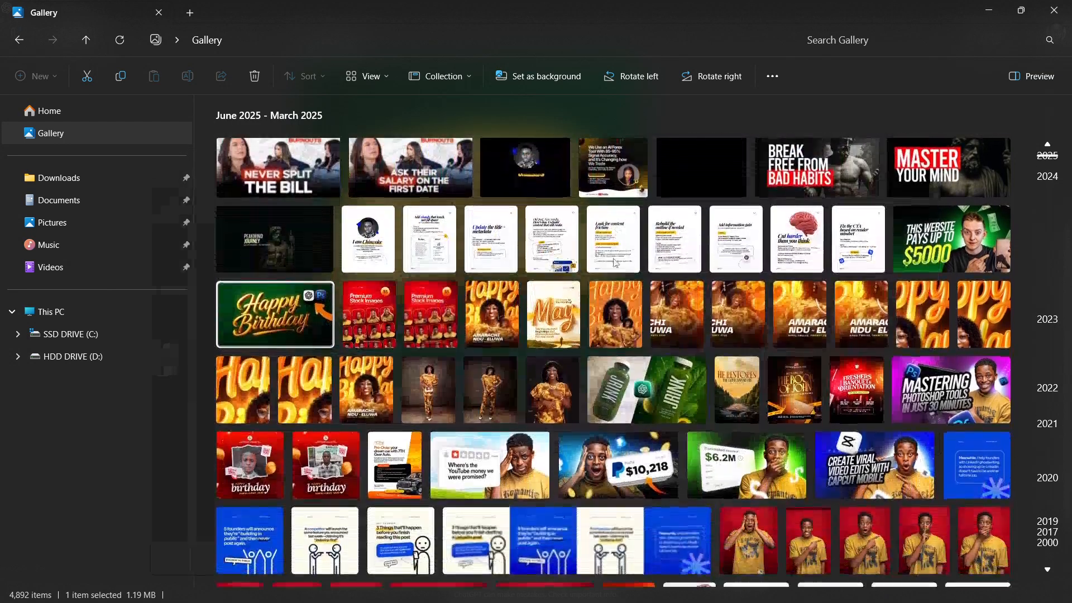
scroll(610, 280, "up", 2)
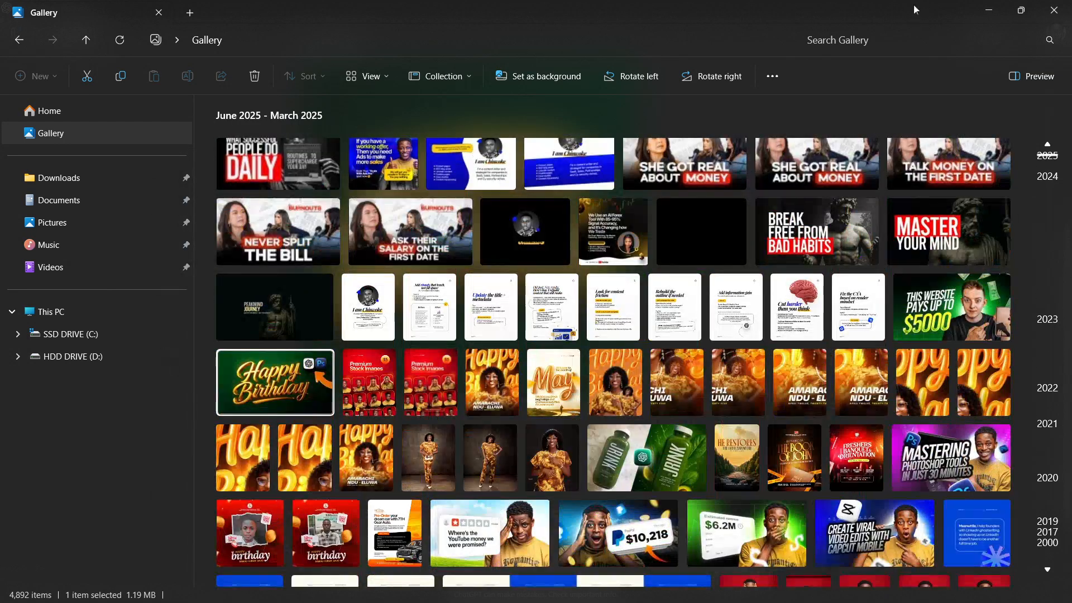
left_click(989, 10)
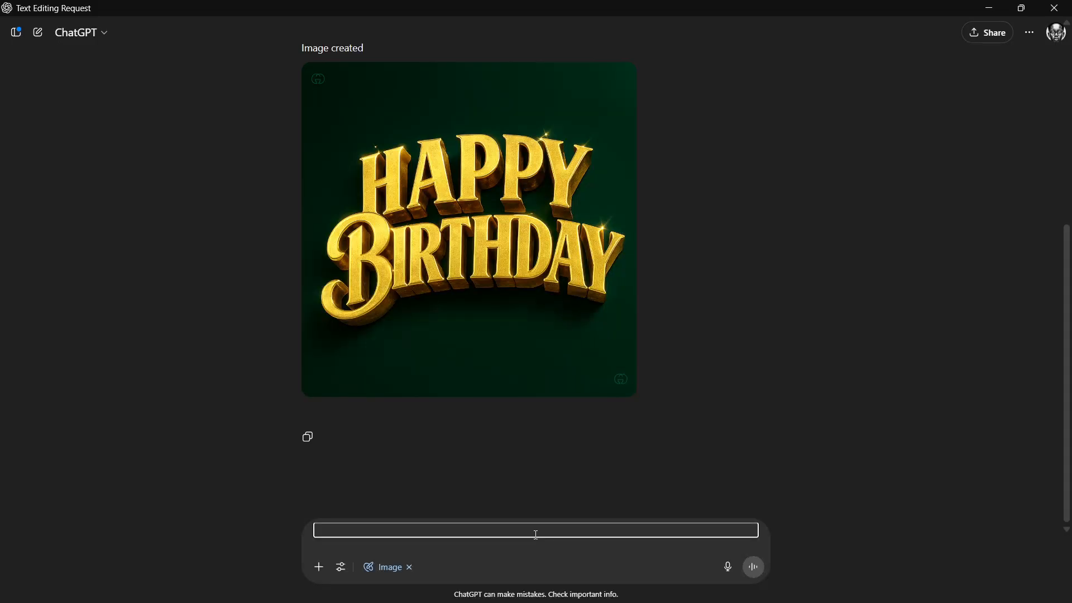
Start a follow-up prompt with "Make the texts to be in lowercase and"
scroll(621, 366, "up", 2)
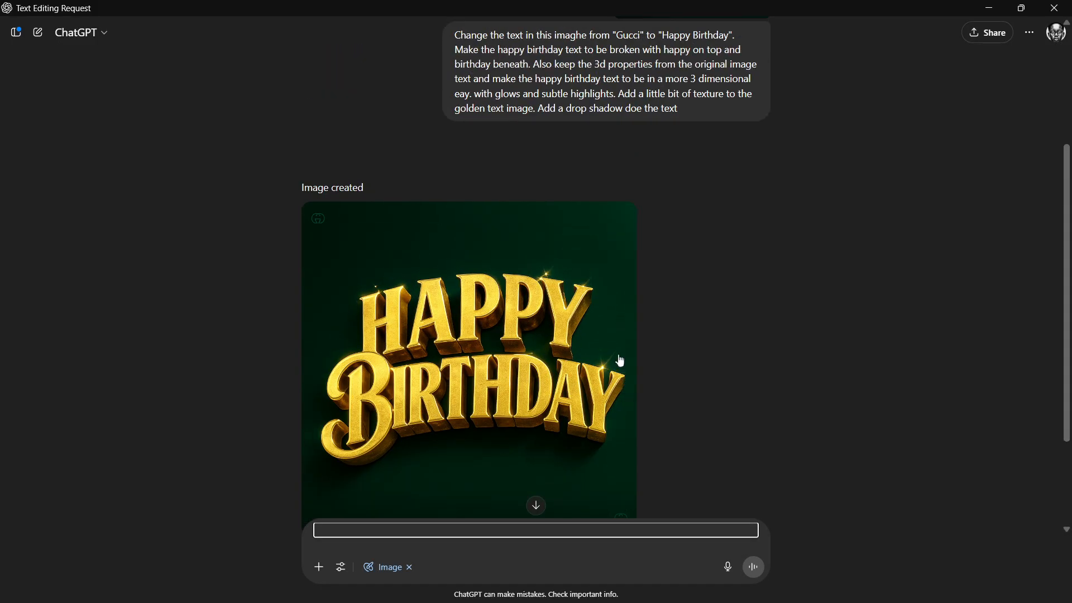
type("Mka")
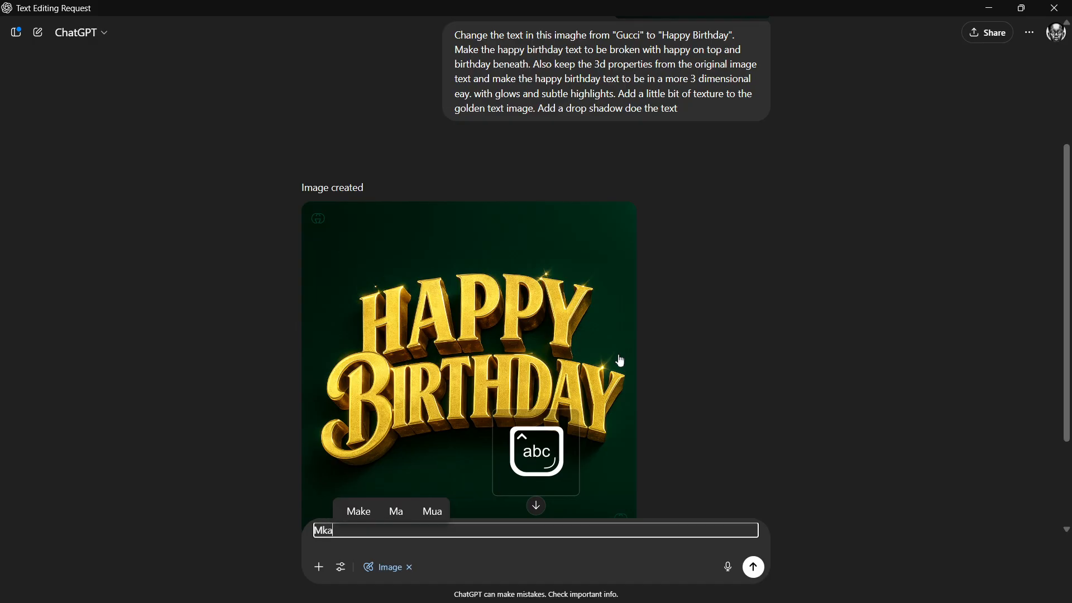
key("BackSpace")
key("BackSpace")
type("ake t")
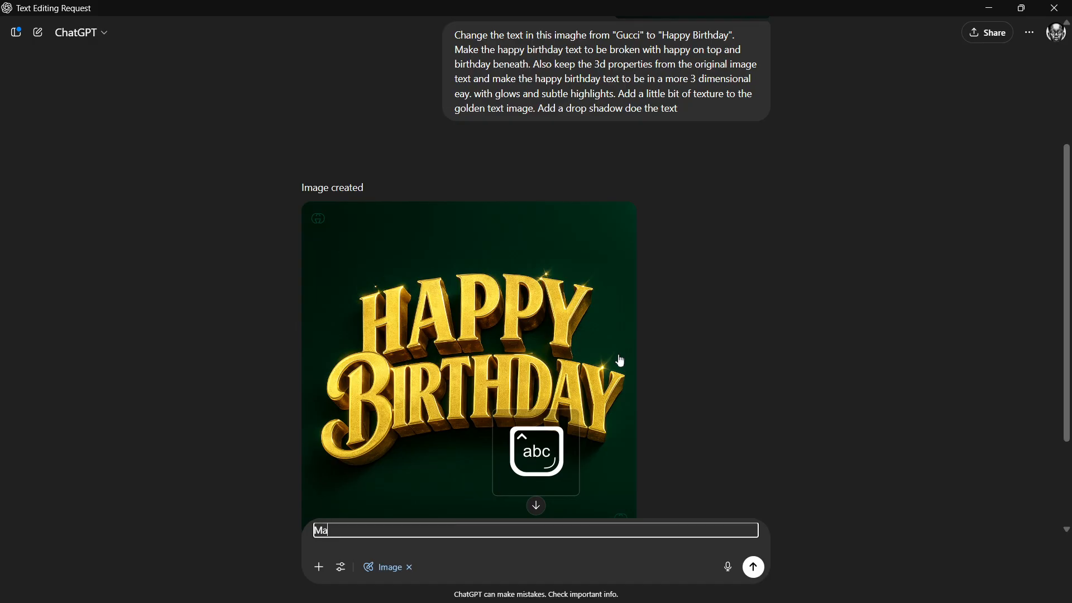
type("he te")
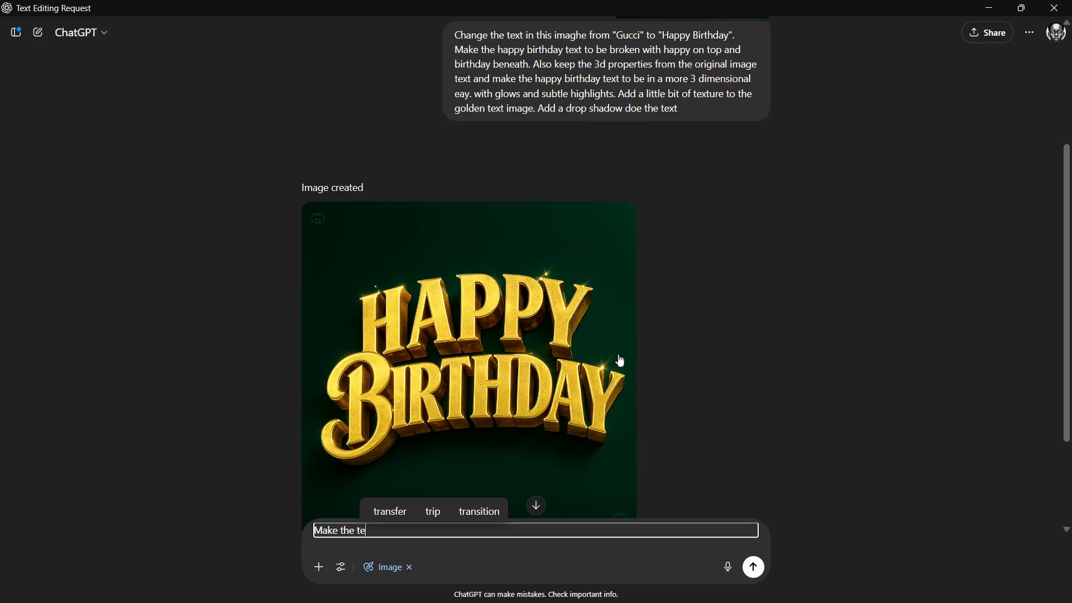
type("xts to be")
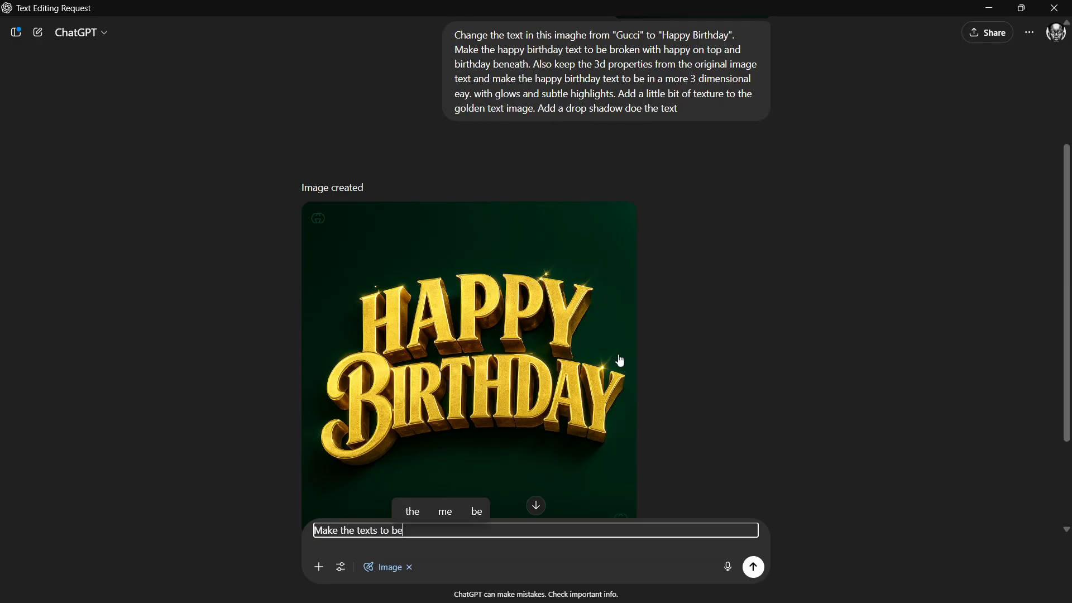
type(" in lower")
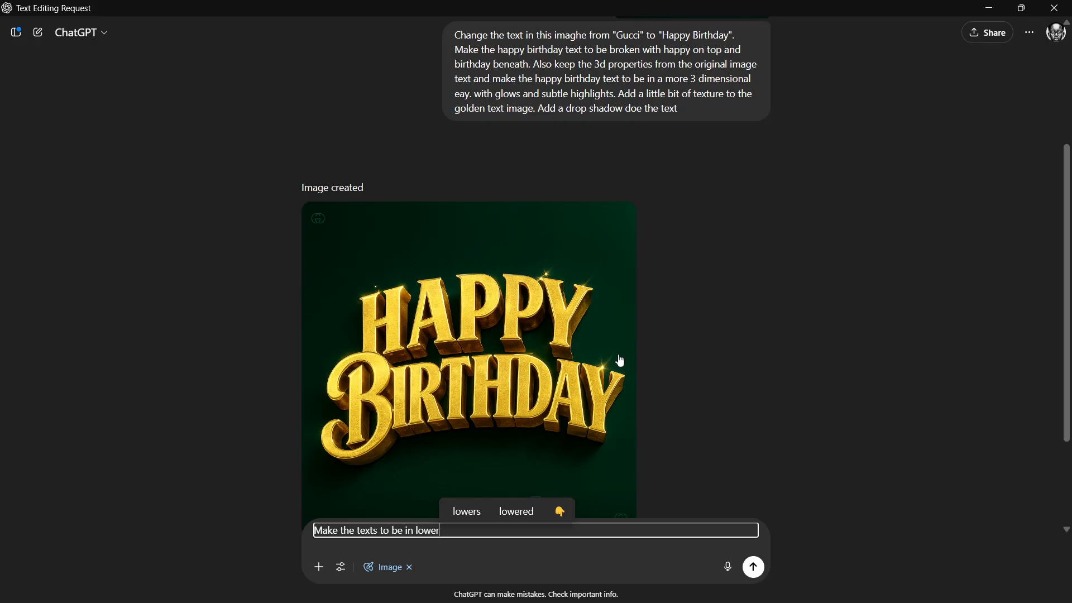
type("case and")
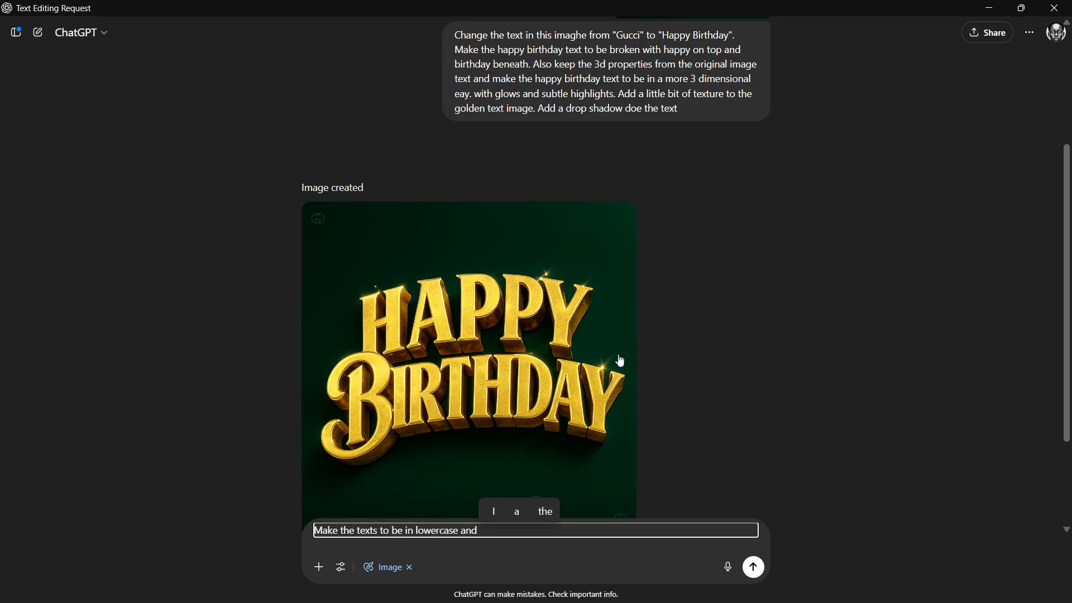
Continue the prompt with "more glossy golden text effext and glows on the text"
type(" more glo")
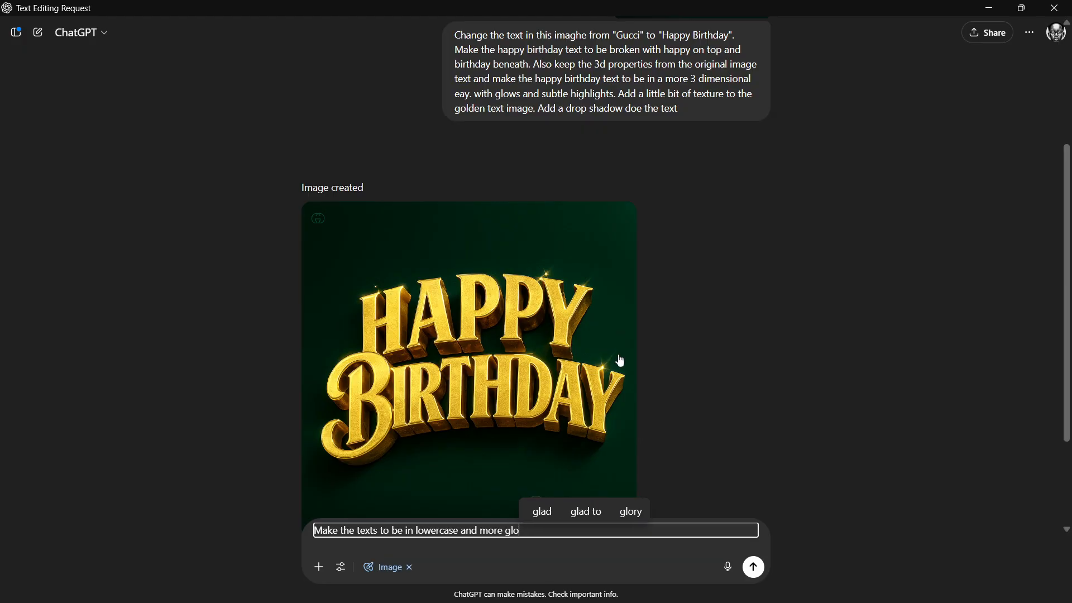
type("ssy")
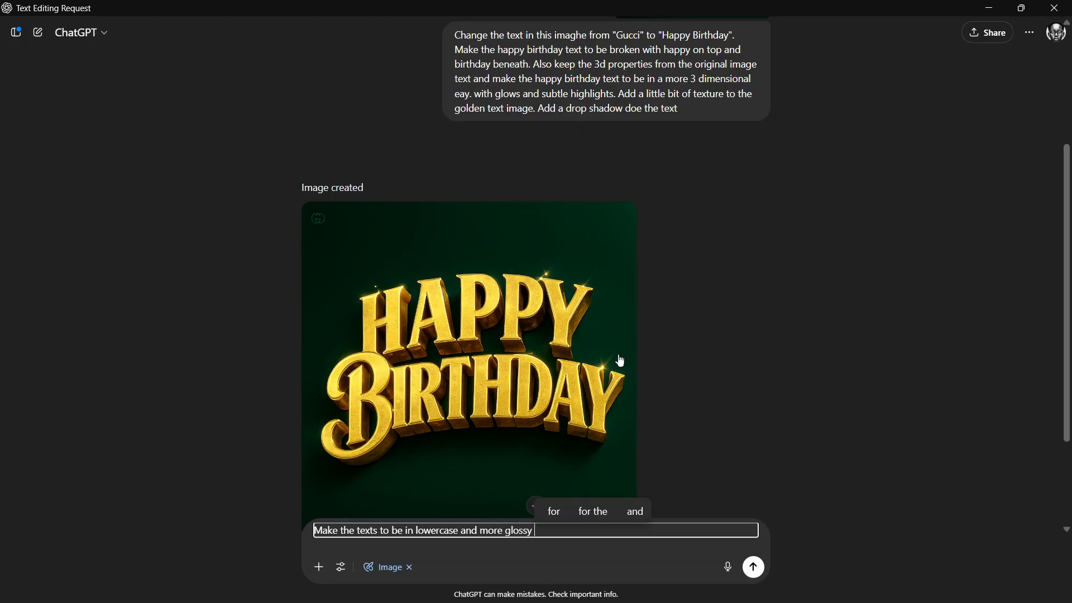
type(" golden text ")
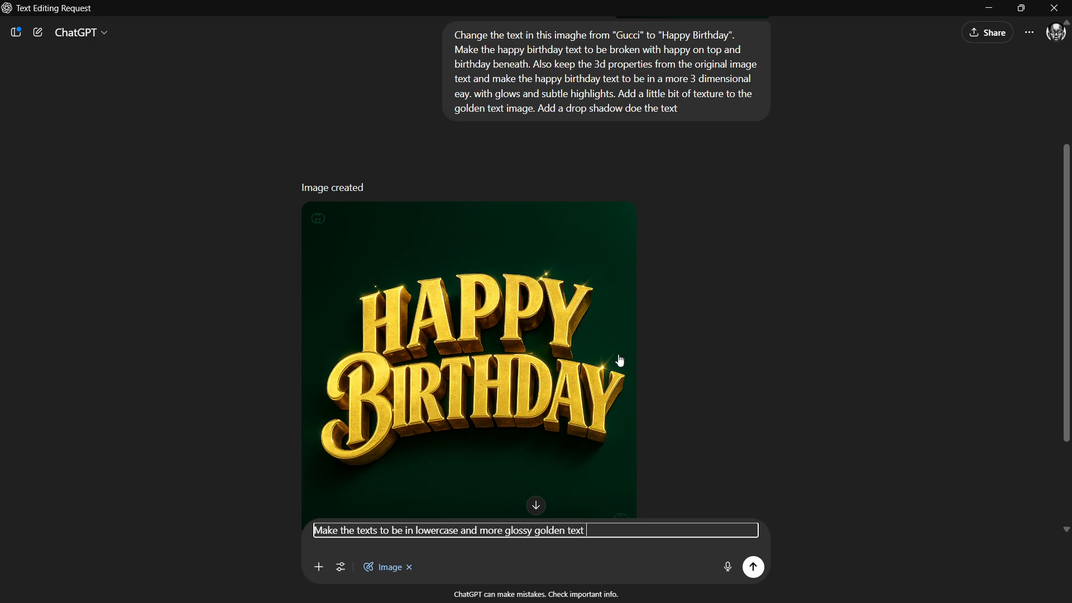
type("effext a")
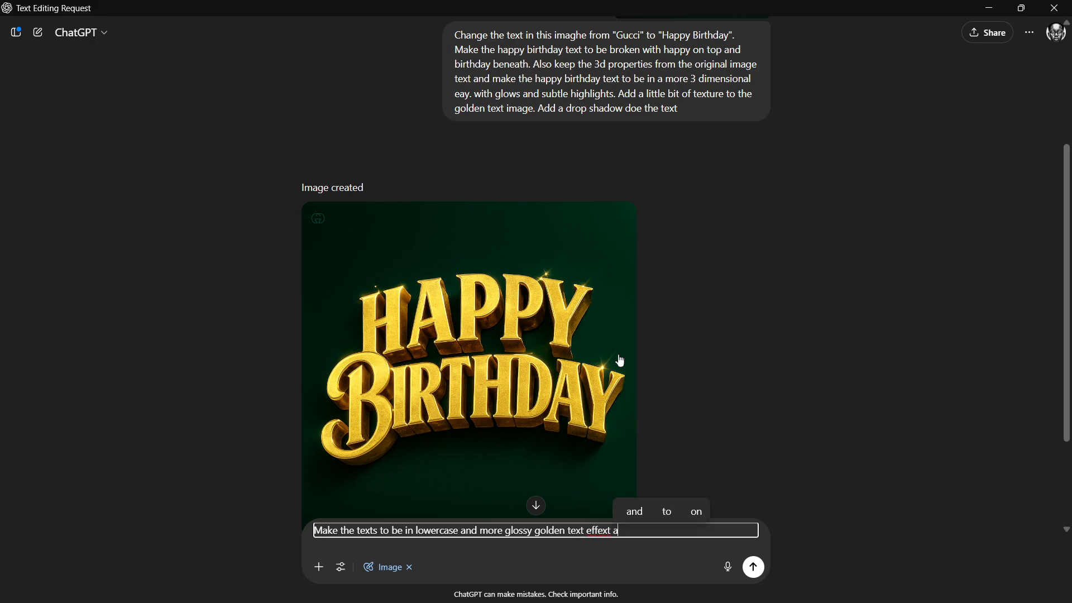
type("nd glows")
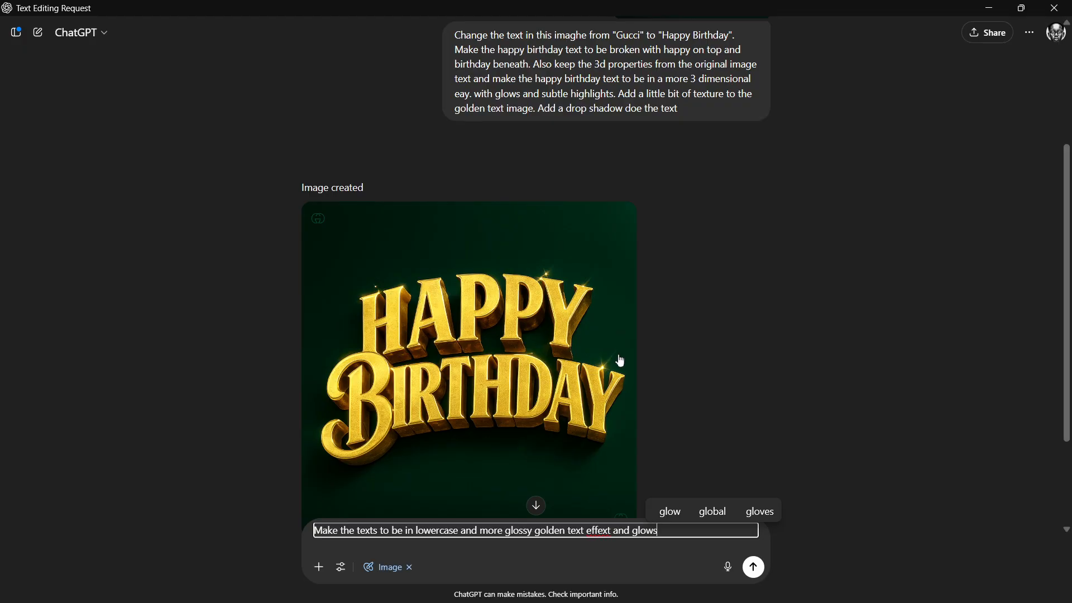
type(" on the te")
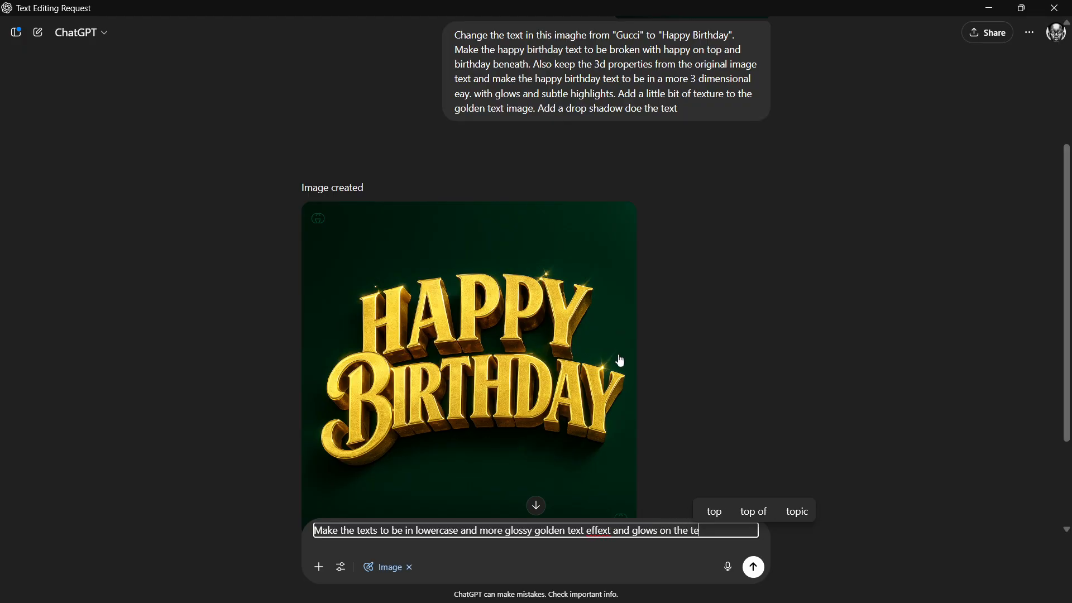
type("xt")
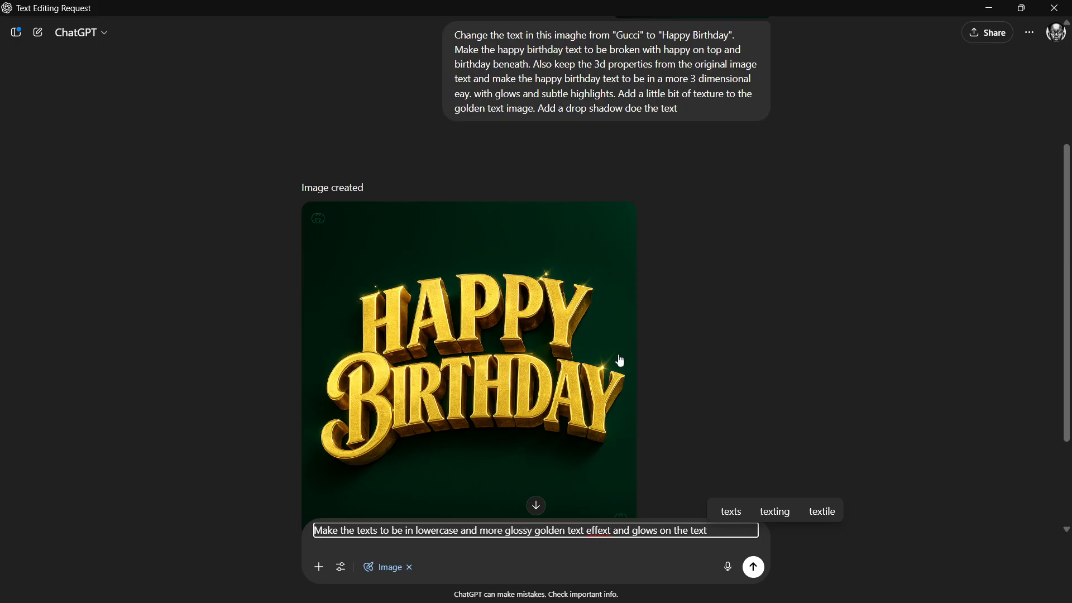
Insert ", serif or calligraphy" after "lowercase" in the prompt and submit it to generate the revised image
scroll(612, 354, "down", 3)
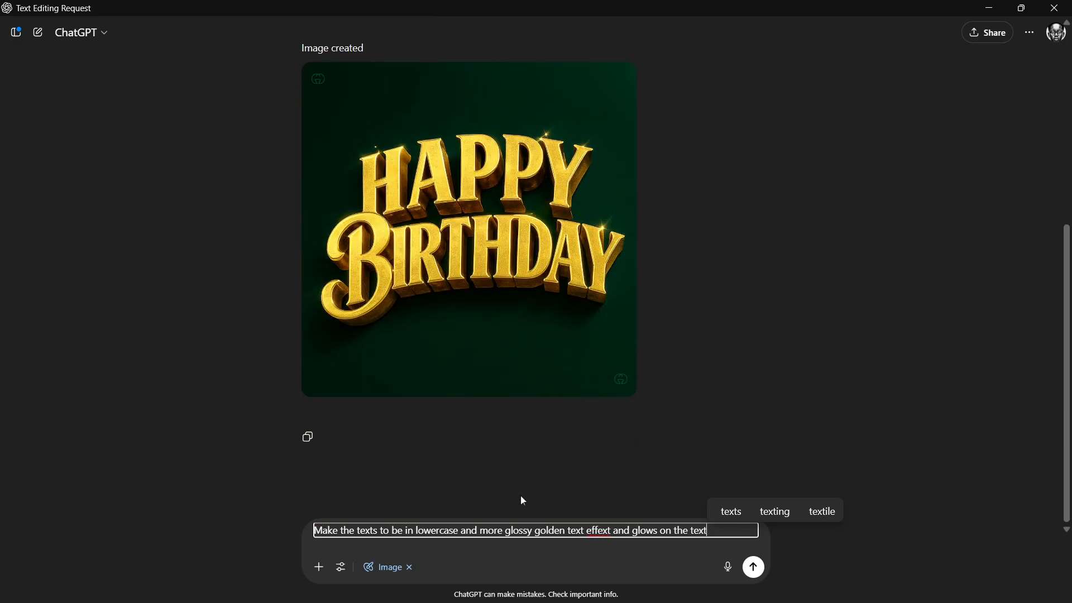
left_click(460, 531)
type(", ")
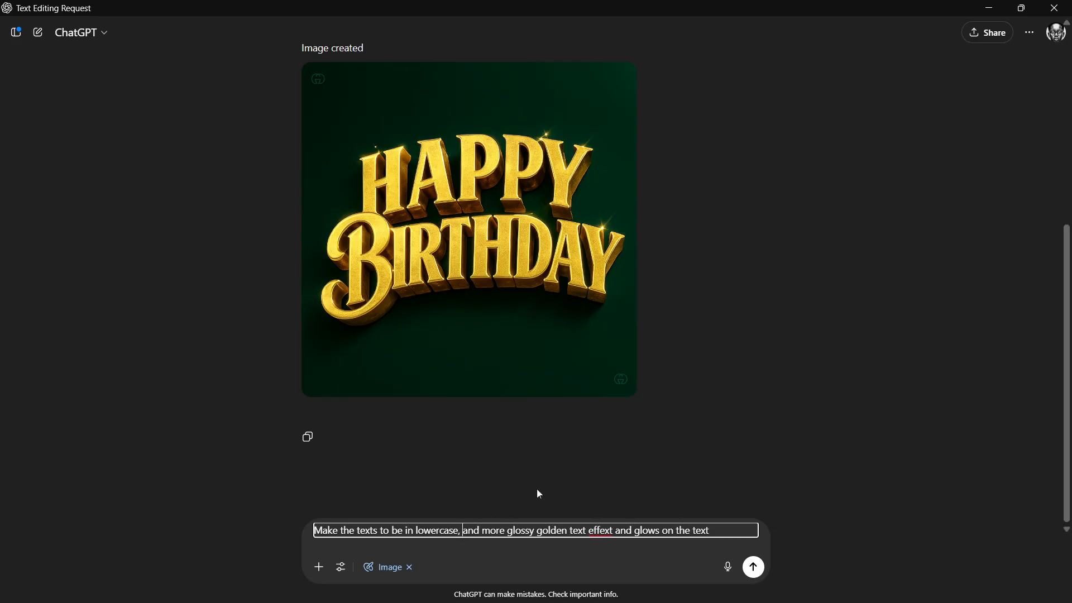
type("se")
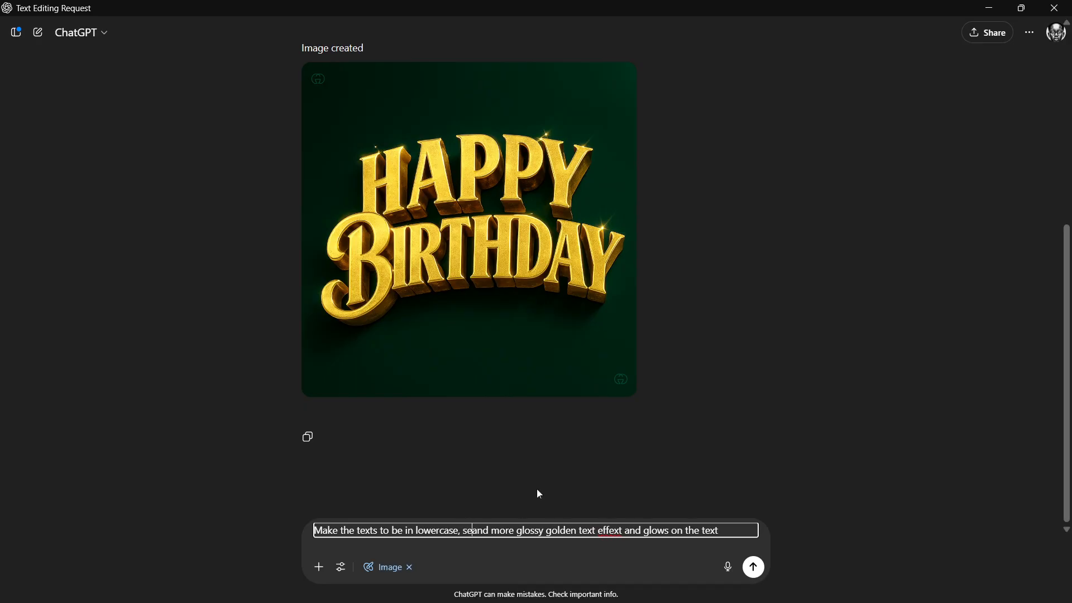
type("fir")
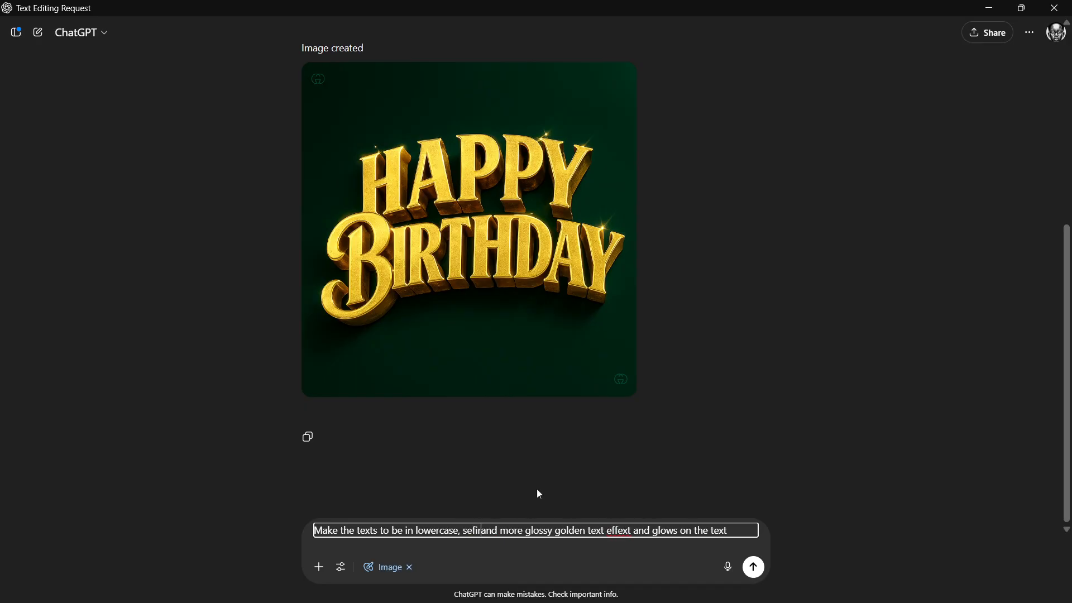
key("BackSpace")
key("BackSpace")
key("BackSpace")
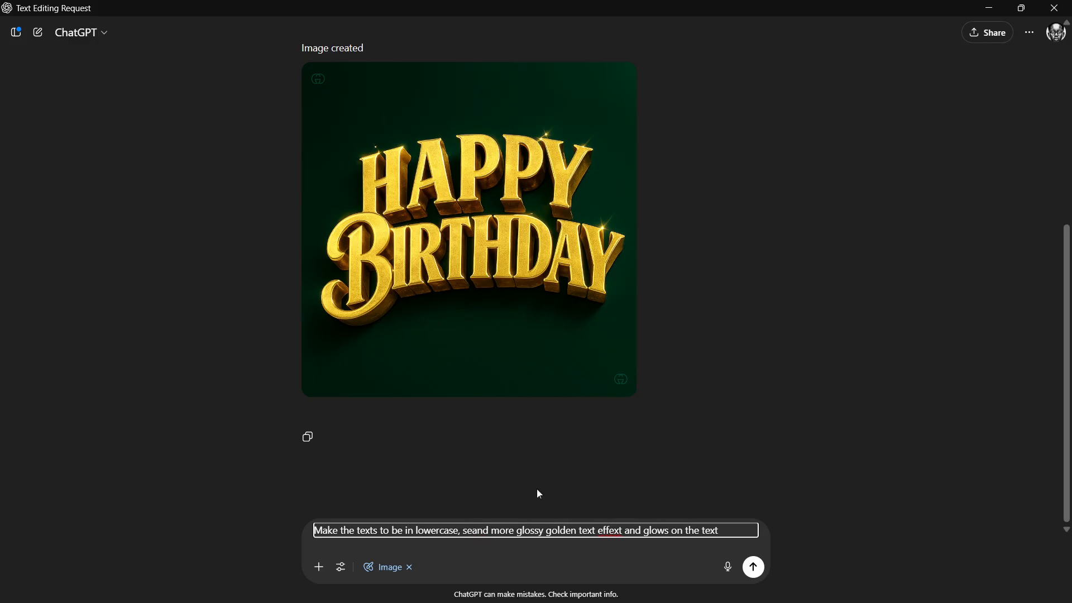
type("rif or ")
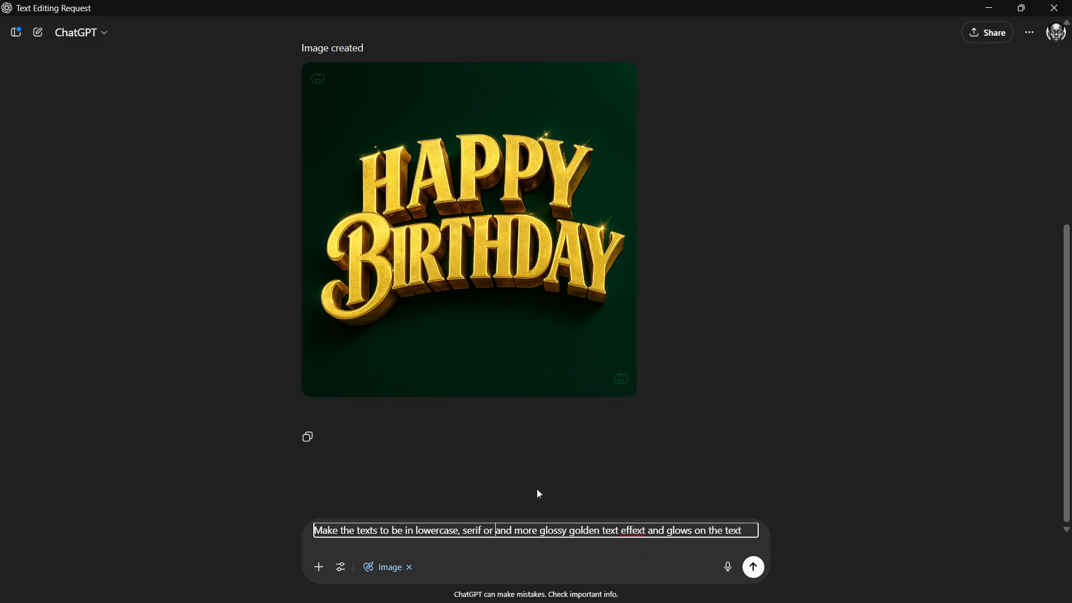
type("cali")
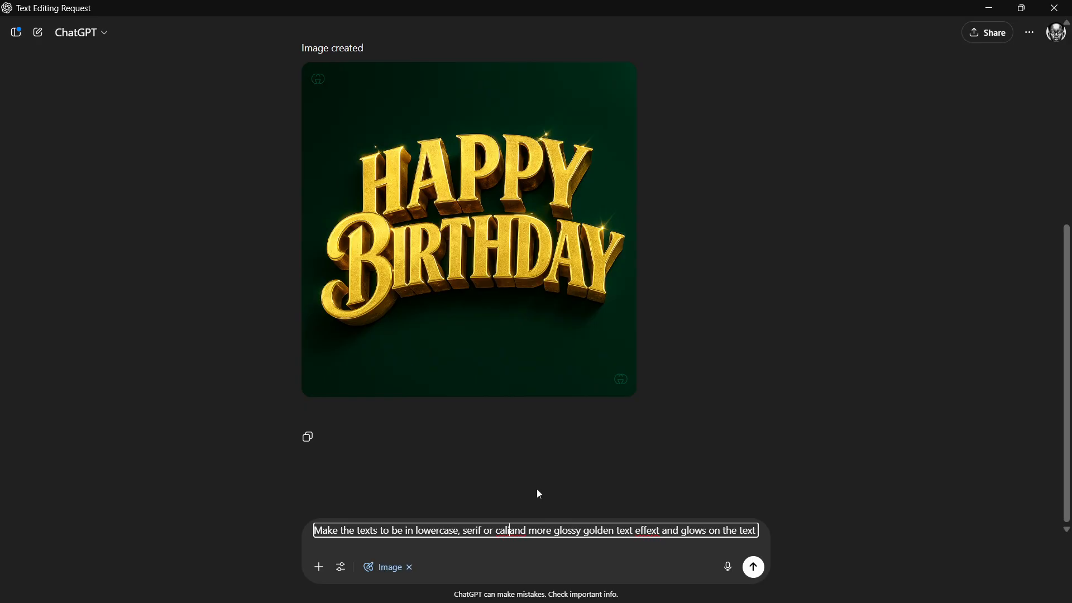
key("BackSpace")
type("ligra")
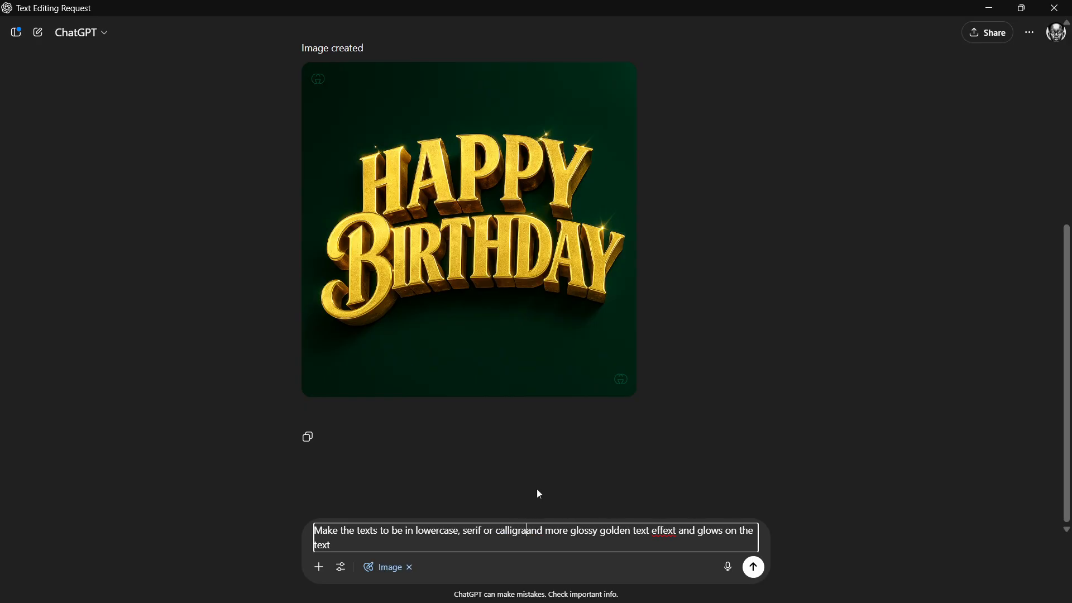
type("phy")
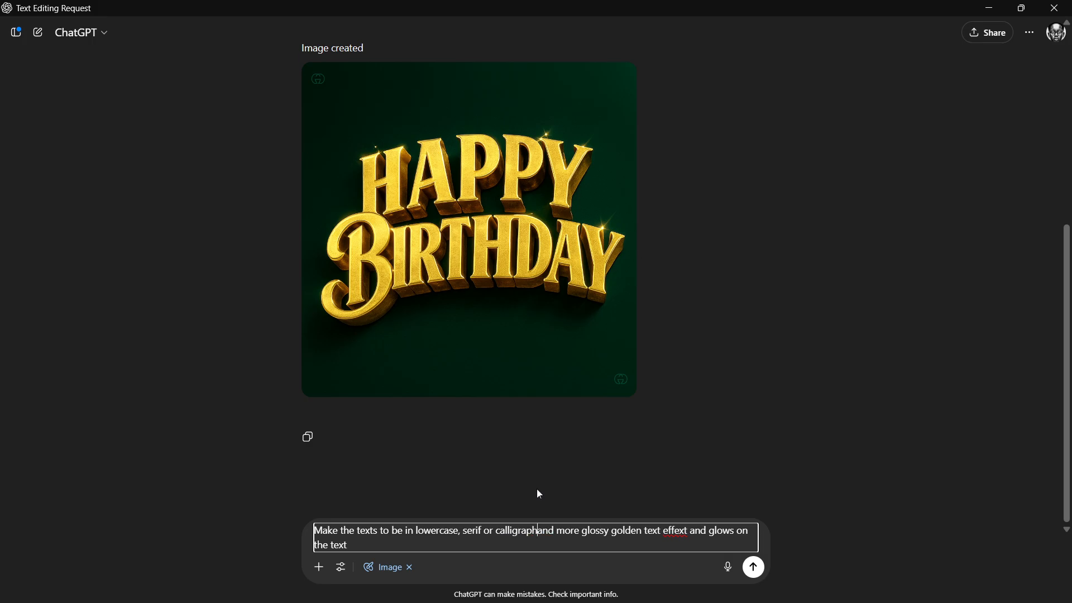
key("Return")
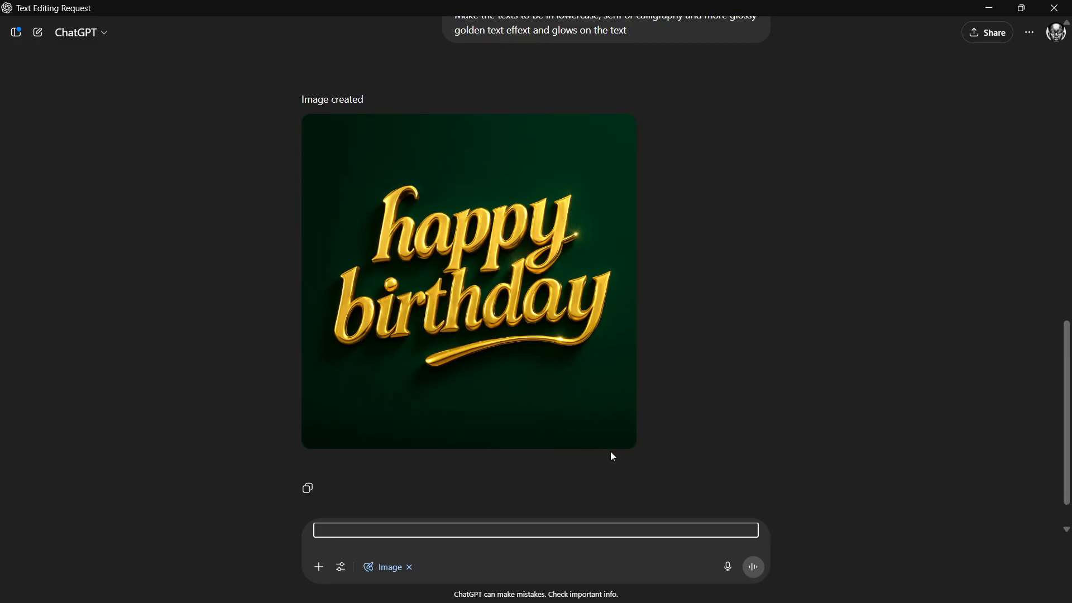
Compare the new lowercase happy birthday image with the earlier uppercase version and inspect the new one at full size
scroll(615, 451, "down", 1)
scroll(545, 358, "up", 10)
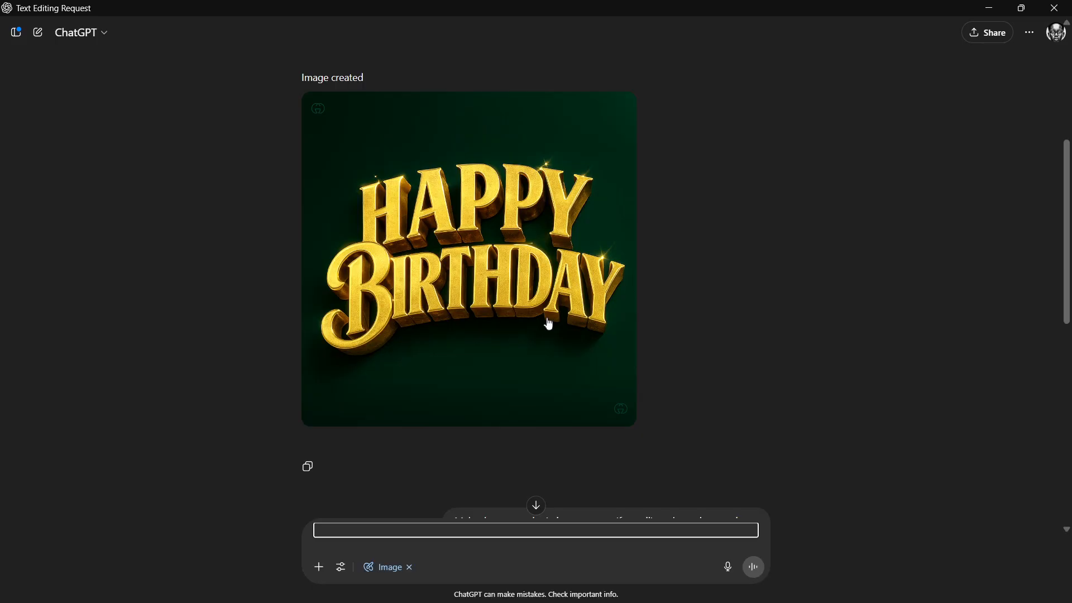
scroll(546, 320, "down", 7)
scroll(548, 335, "down", 3)
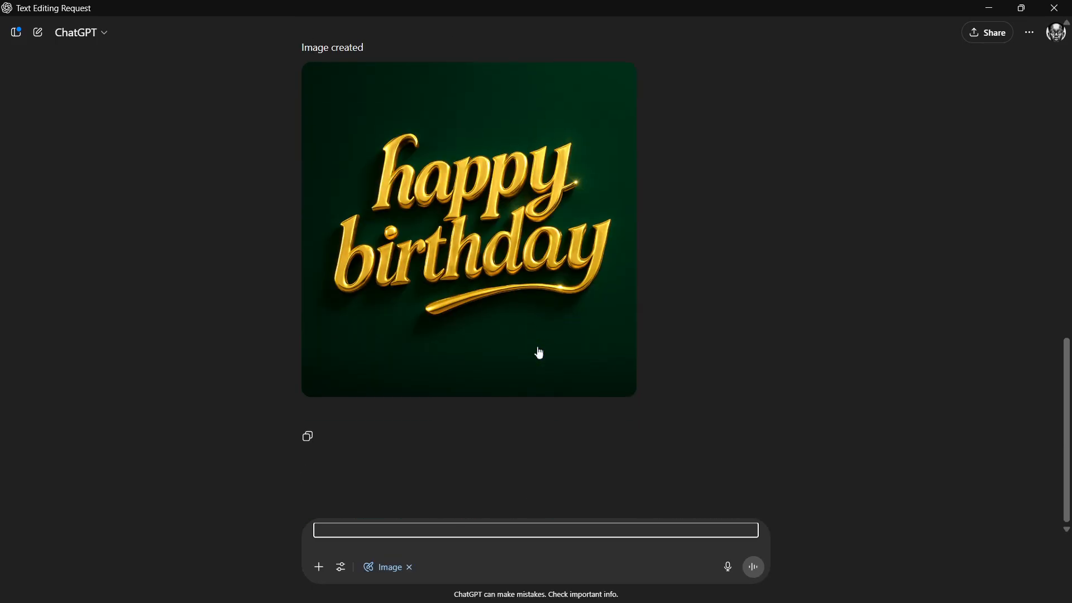
left_click(535, 325)
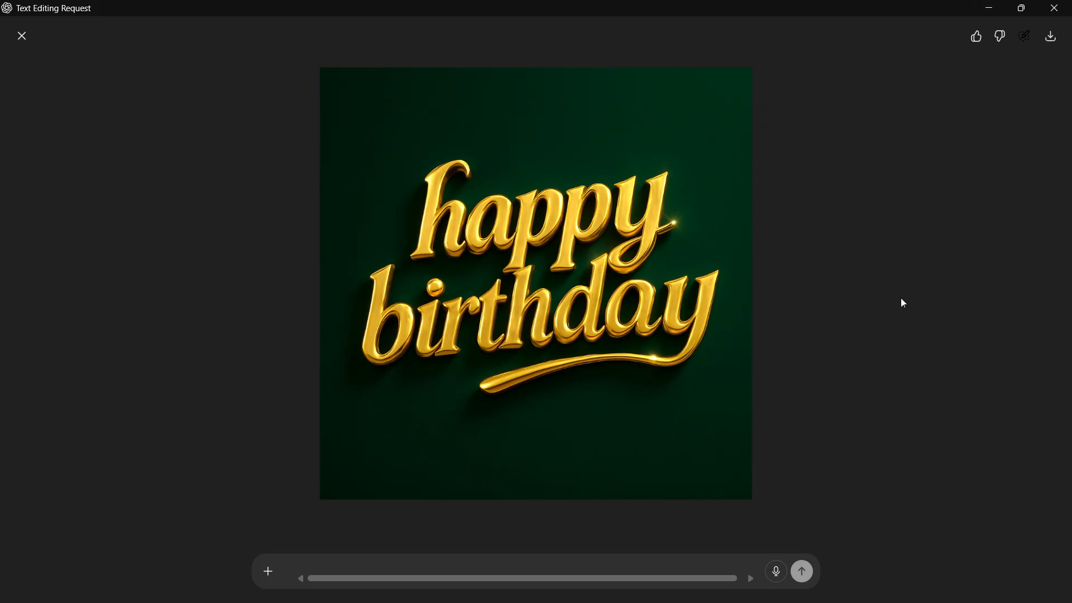
left_click(21, 37)
Open the earlier uppercase HAPPY BIRTHDAY image and save it as a PNG in the Downloads folder
scroll(502, 301, "up", 10)
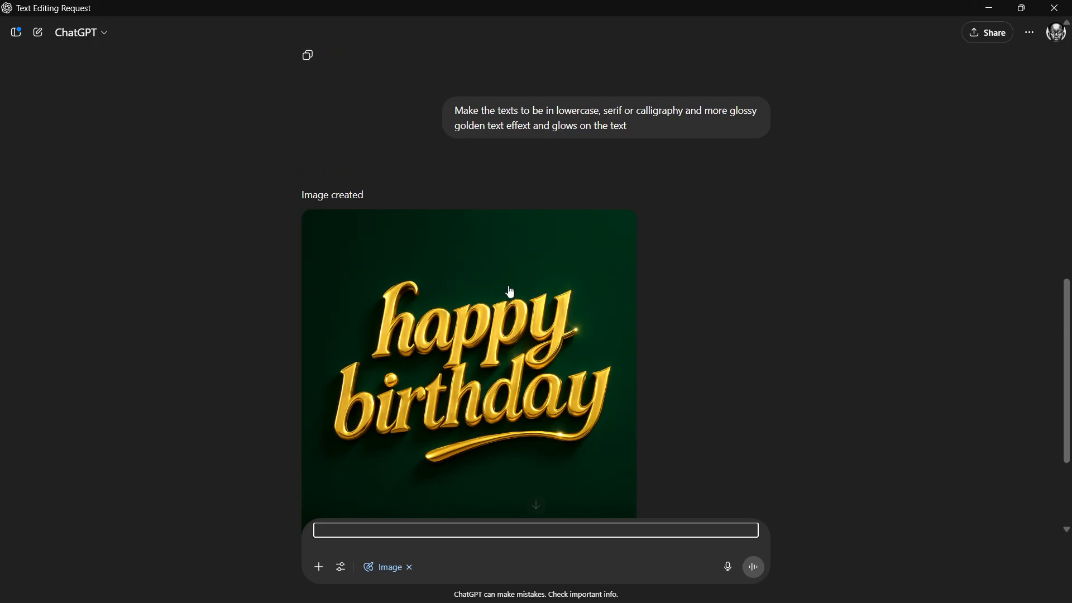
left_click(522, 307)
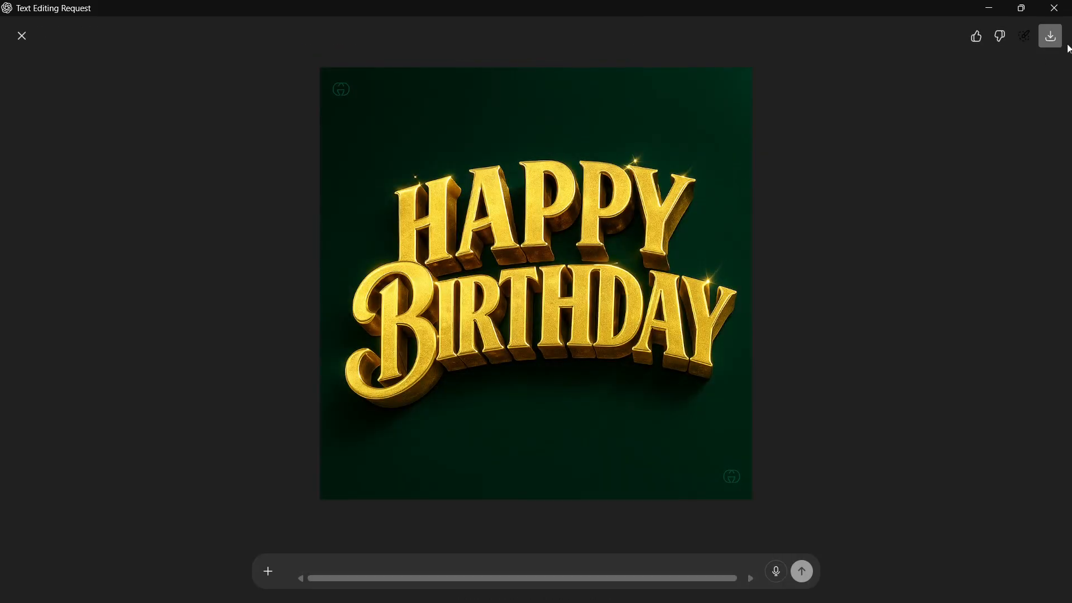
left_click(1050, 36)
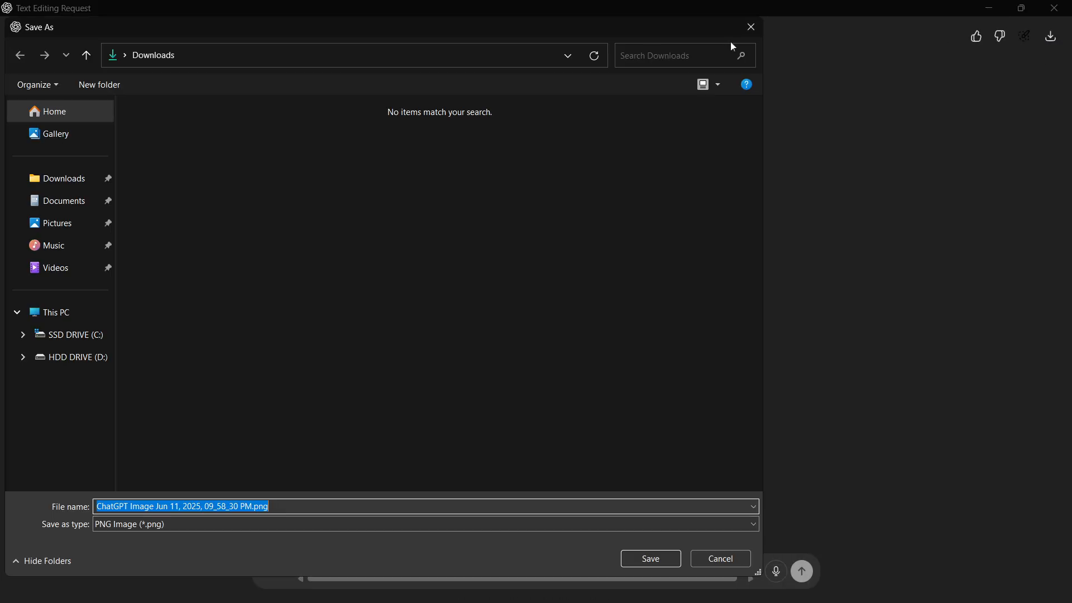
left_click(57, 178)
left_click(648, 557)
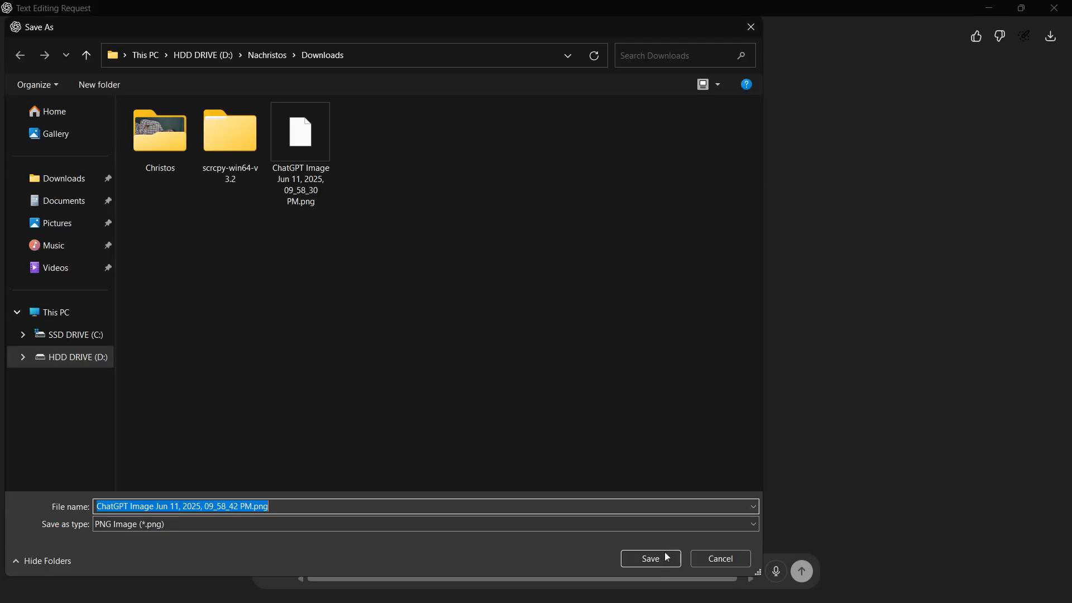
left_click(663, 557)
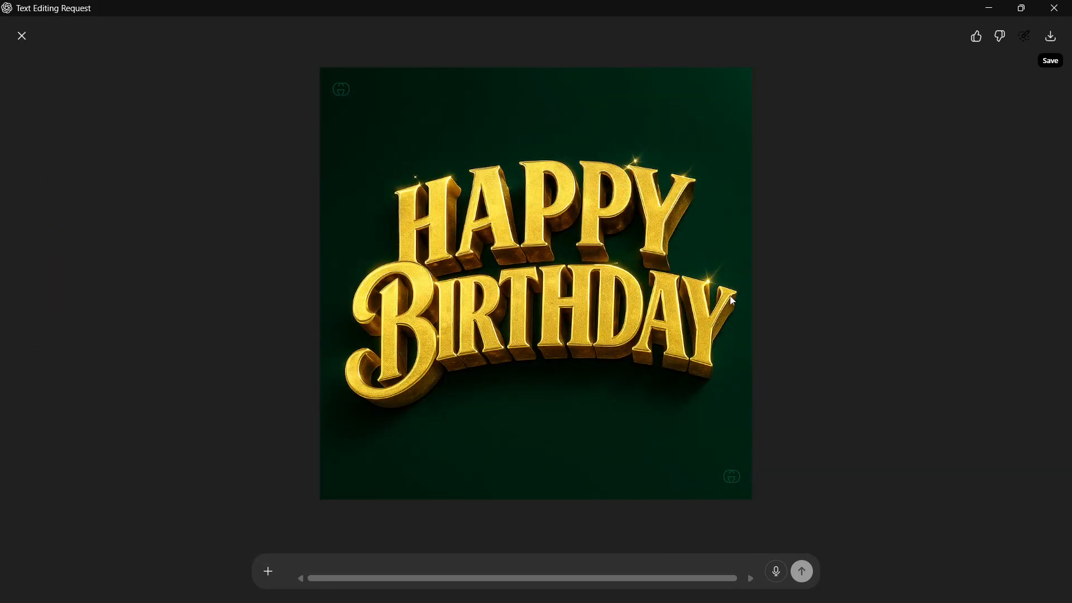
left_click(22, 36)
Start a new prompt reading "make the whole image more 3 dimensional with highlights and shadows"
scroll(576, 364, "down", 10)
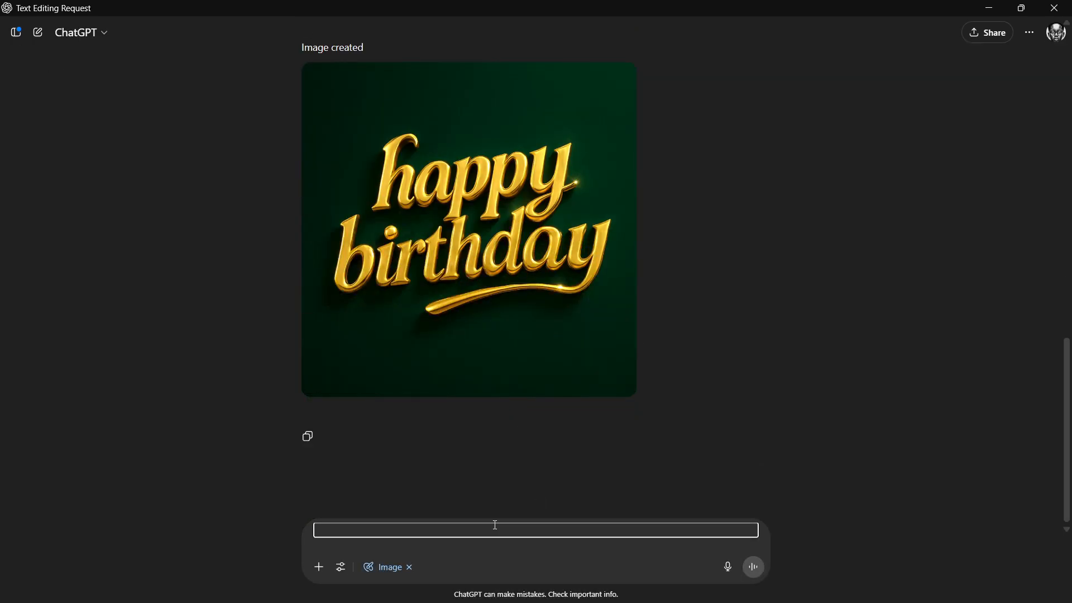
type("make ")
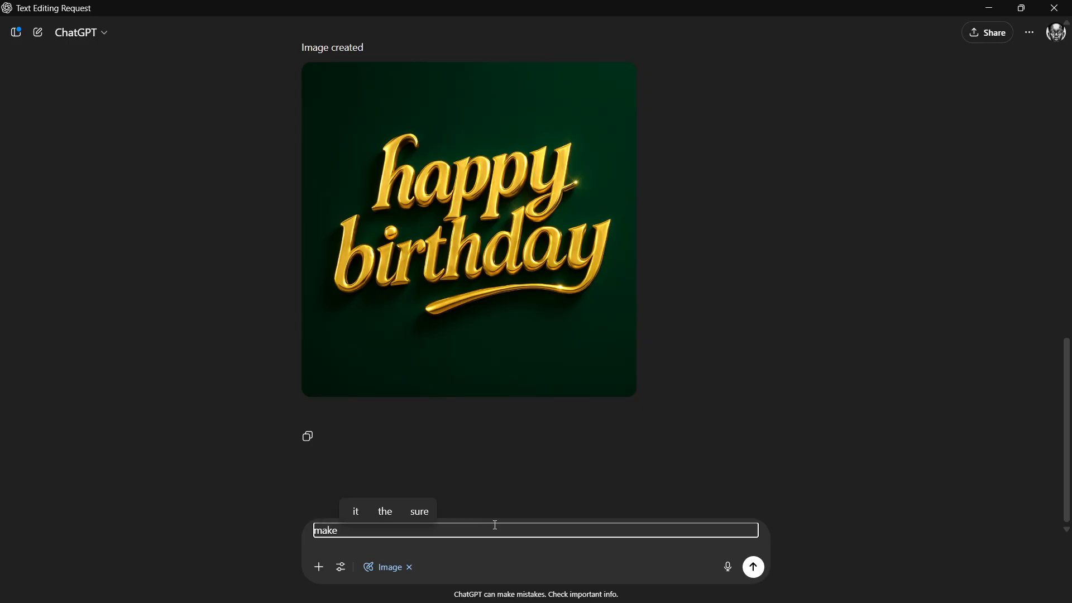
type("the ")
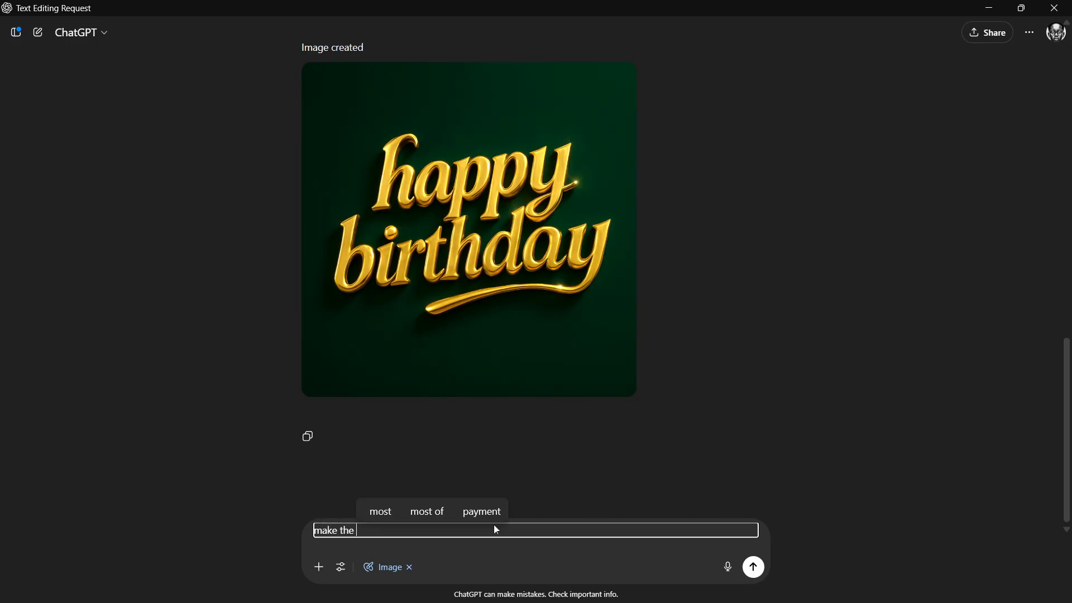
type("whole image")
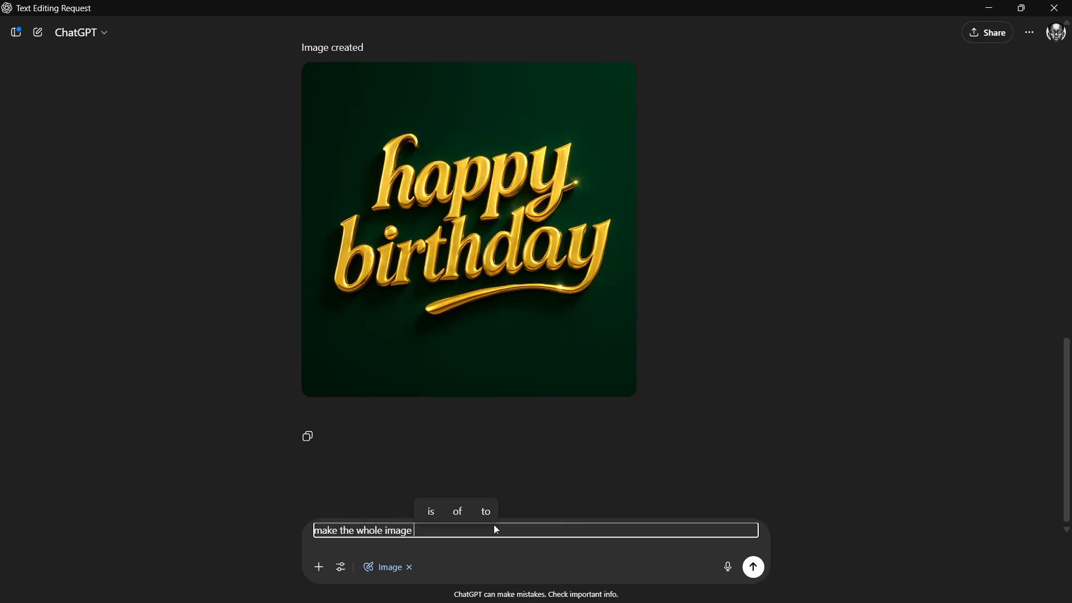
type(" more 3 ")
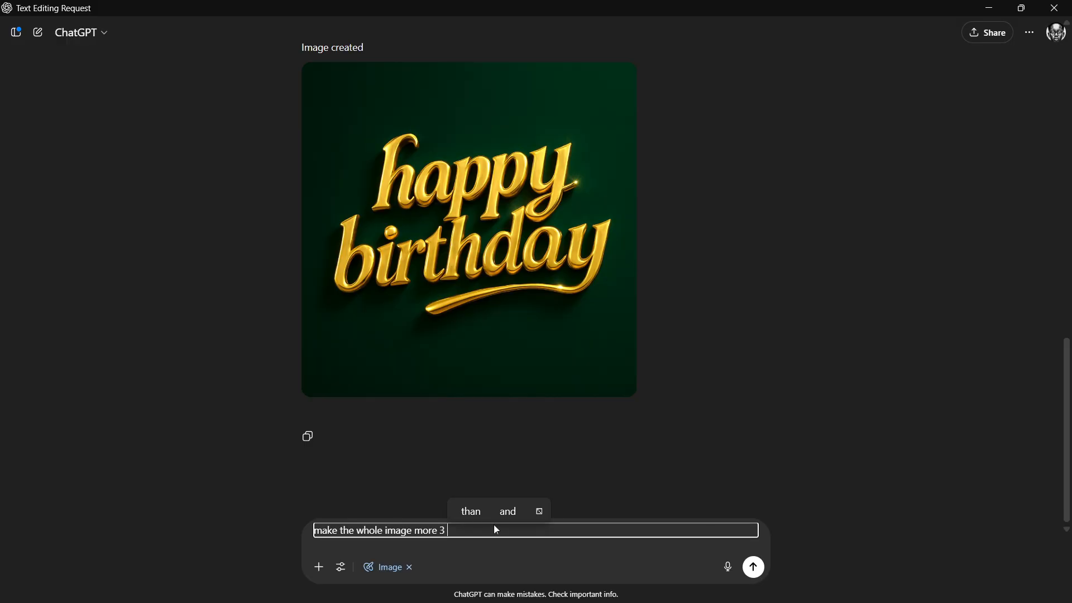
type("dimensional")
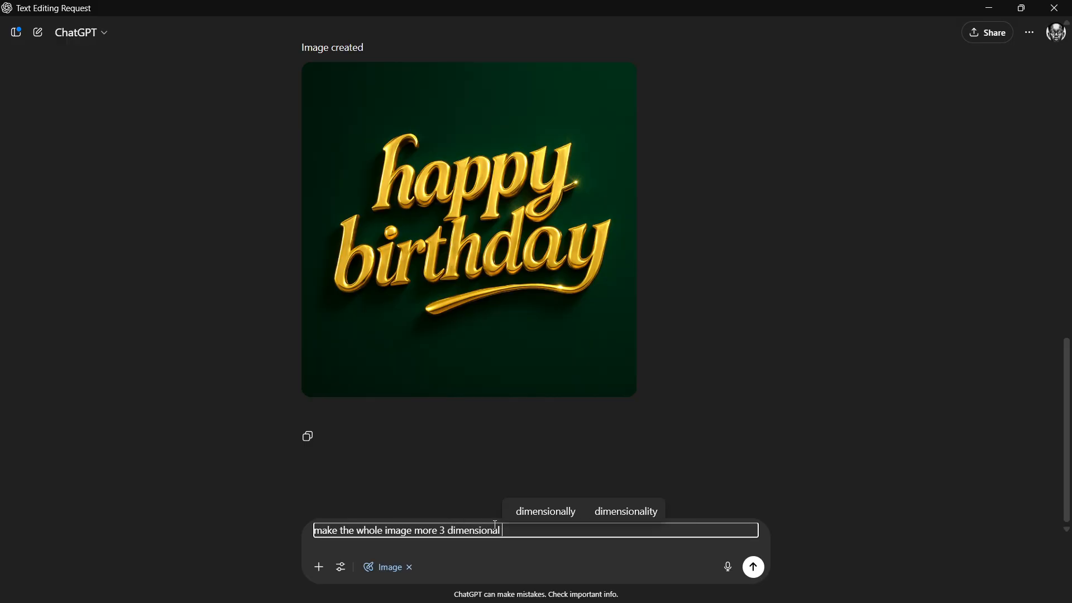
type(" with")
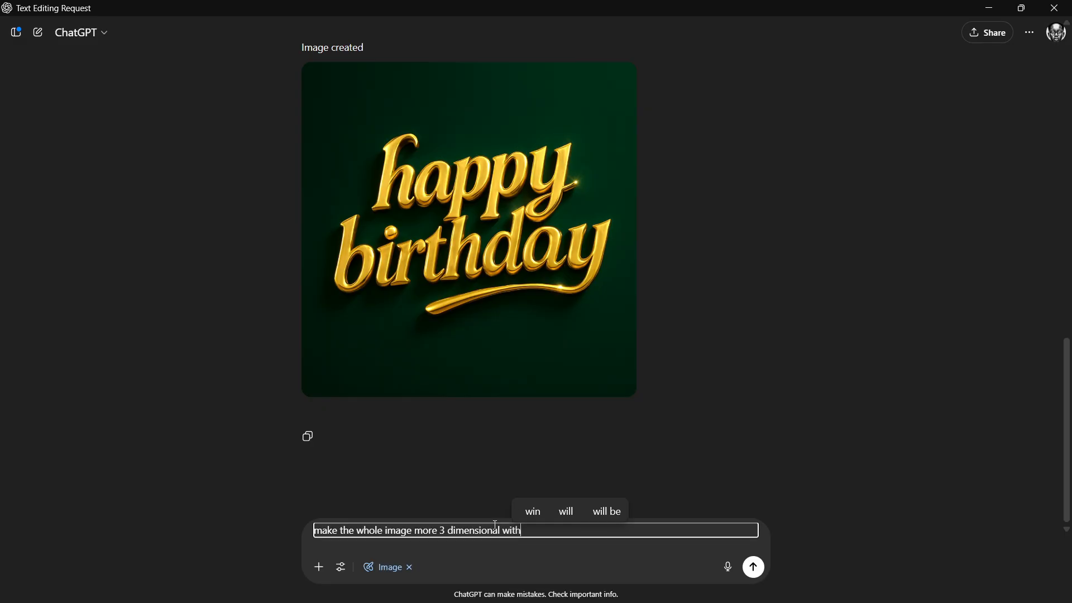
type(" highli")
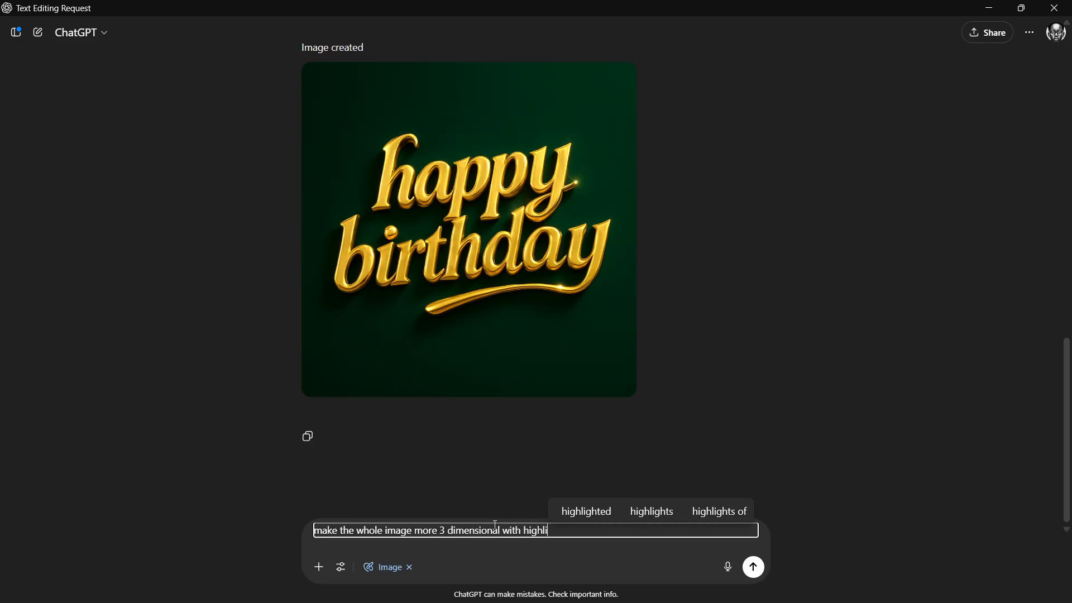
type("ghts and sh")
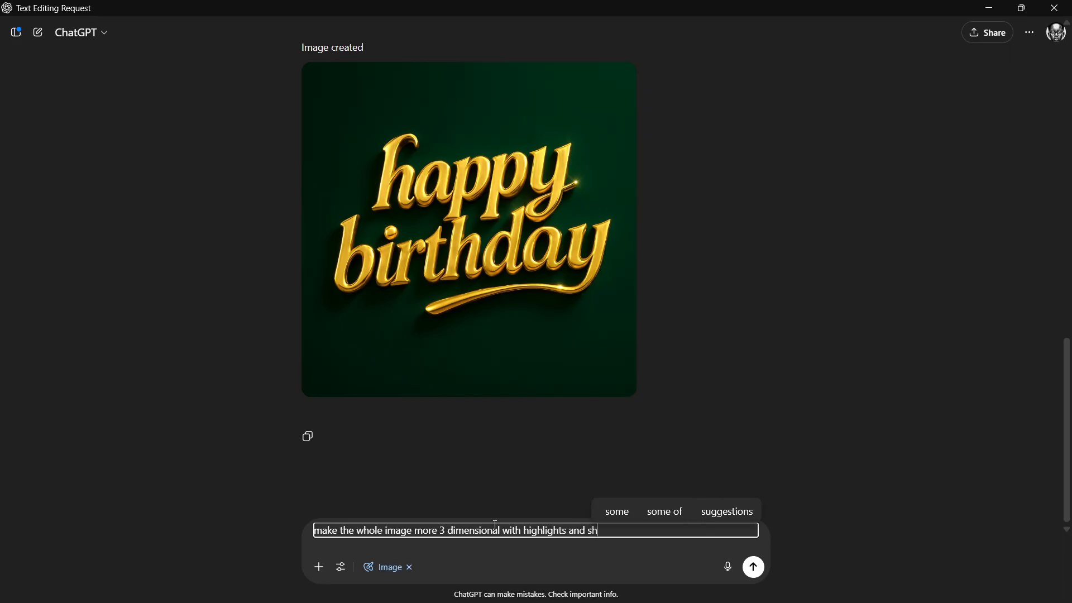
type("adow")
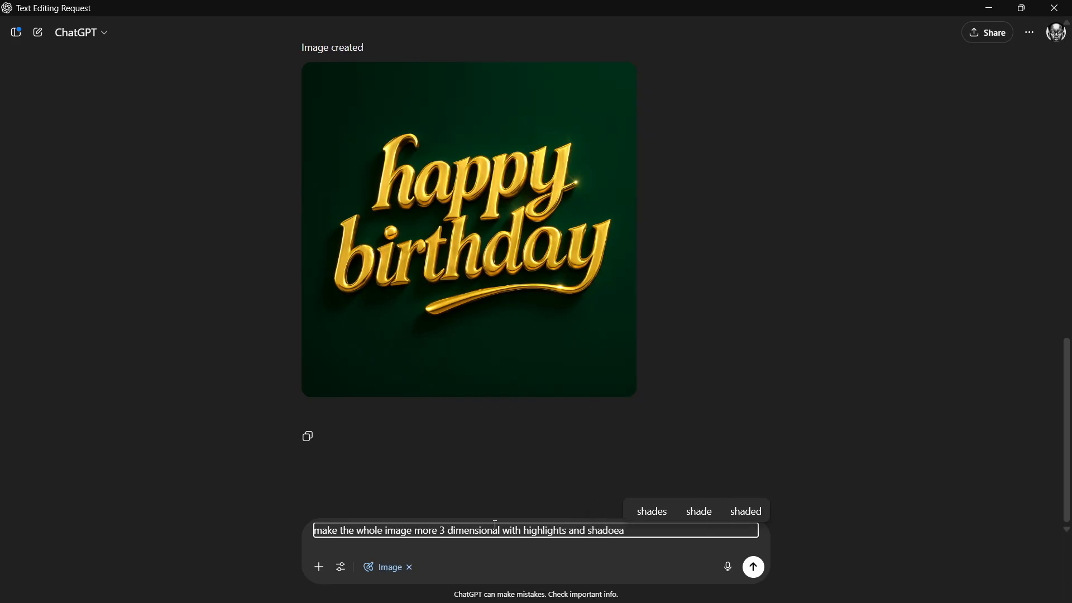
type("s")
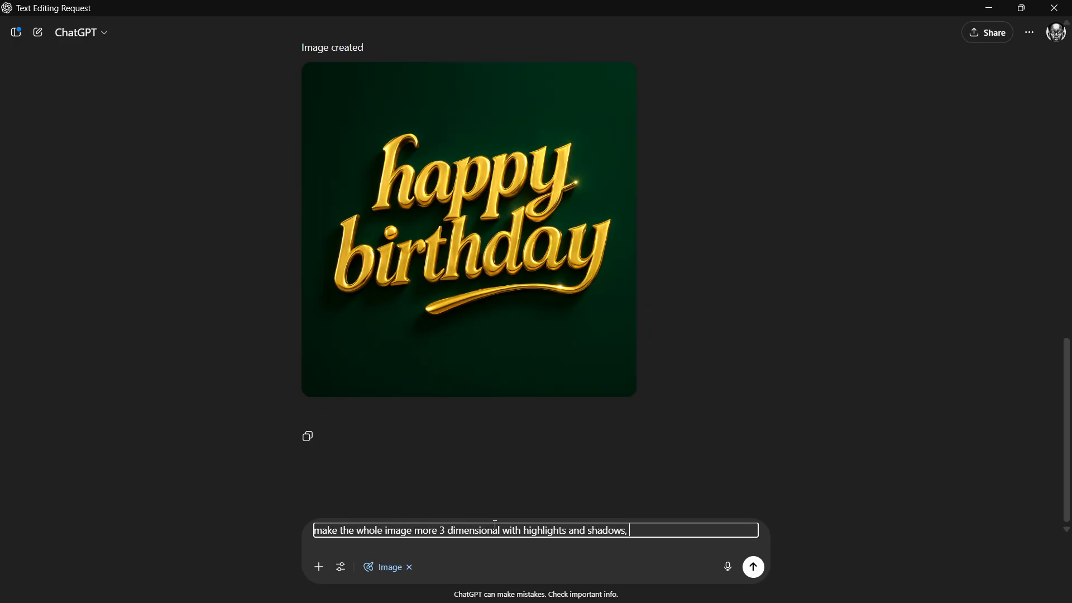
Extend the prompt with ", highlight blurry glows, imperfections, drop shadows"
type(", glows")
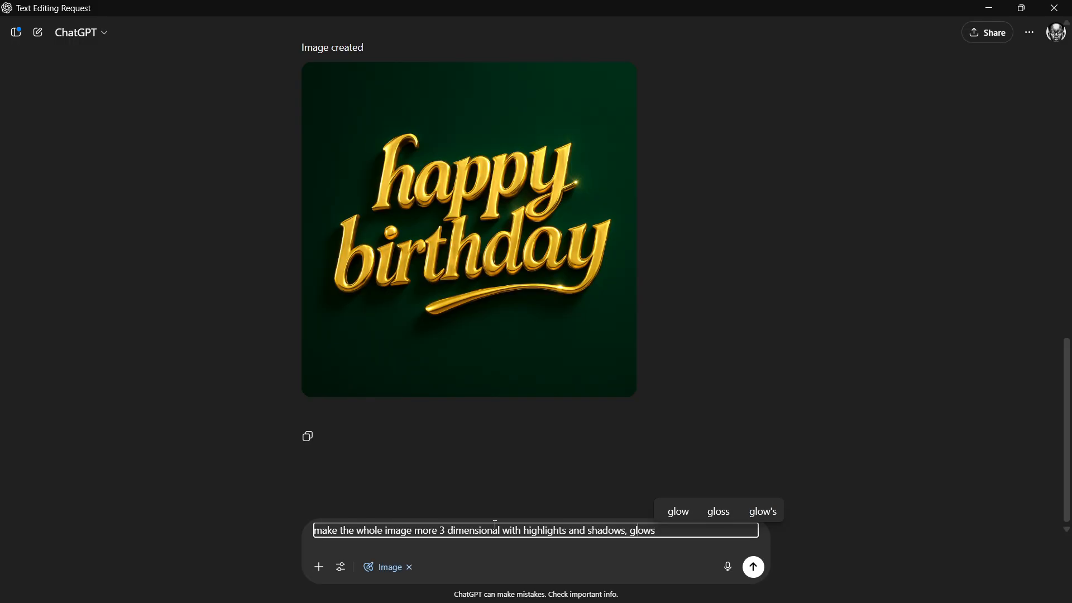
key("ctrl+Left")
type("highligh")
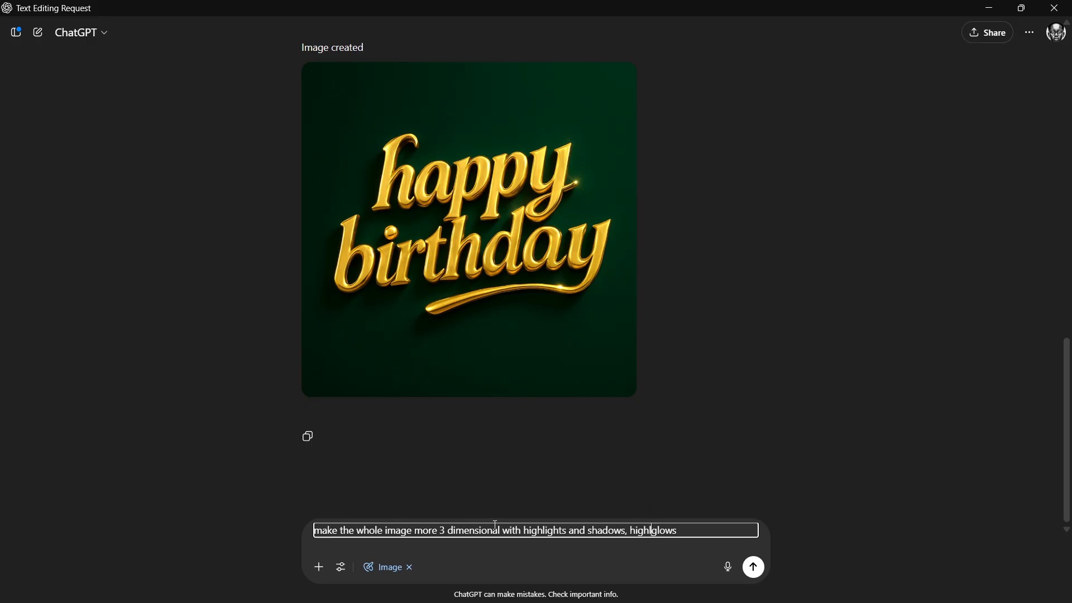
type("t blurry glows, im")
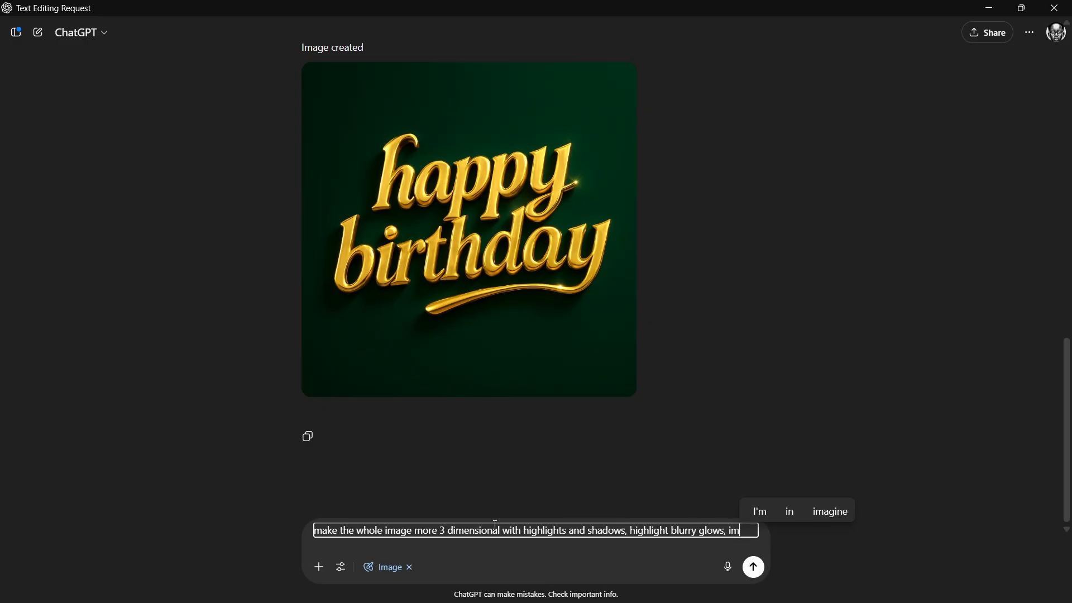
type("perfectio")
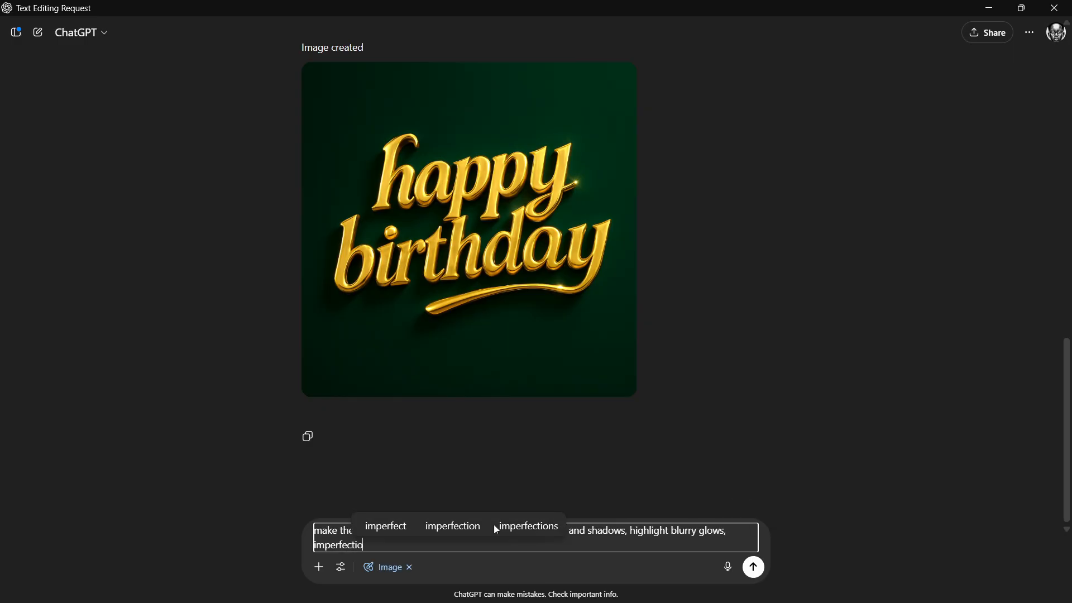
type("ns, ")
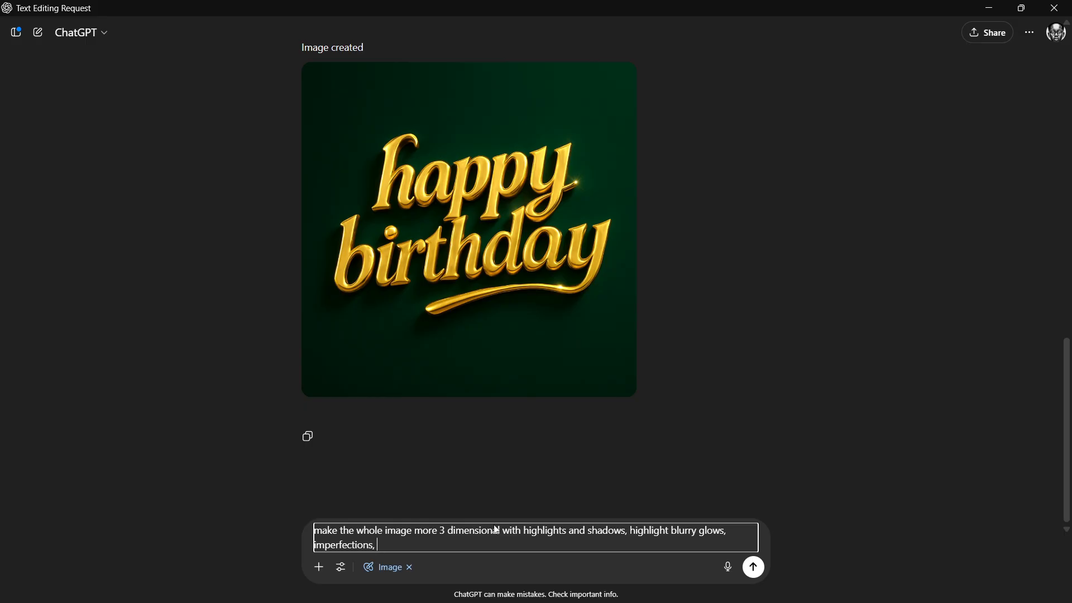
type("drop sha")
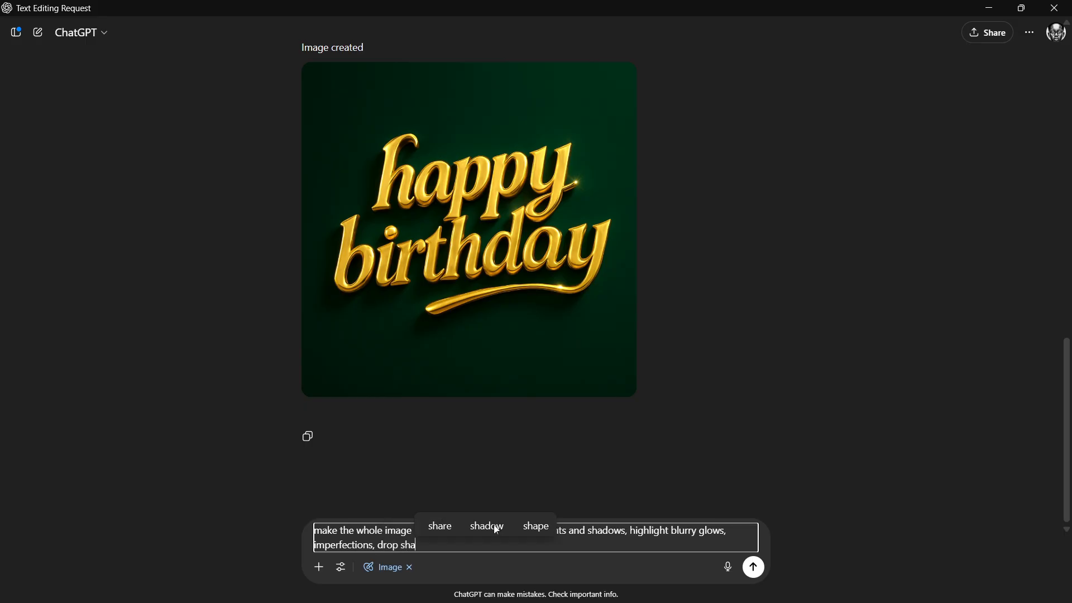
type("dows")
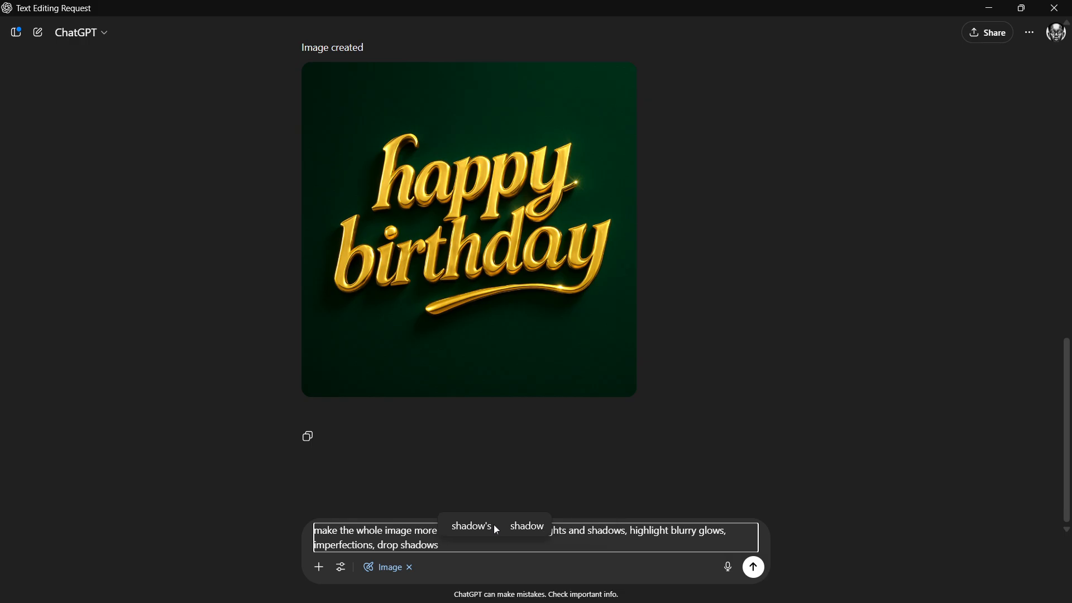
Finish the prompt with ". Uppercase first letters, rest lowercase" and submit it to generate the revised image
type(".")
key("Caps_Lock")
type("U")
key("Caps_Lock")
type("ppe")
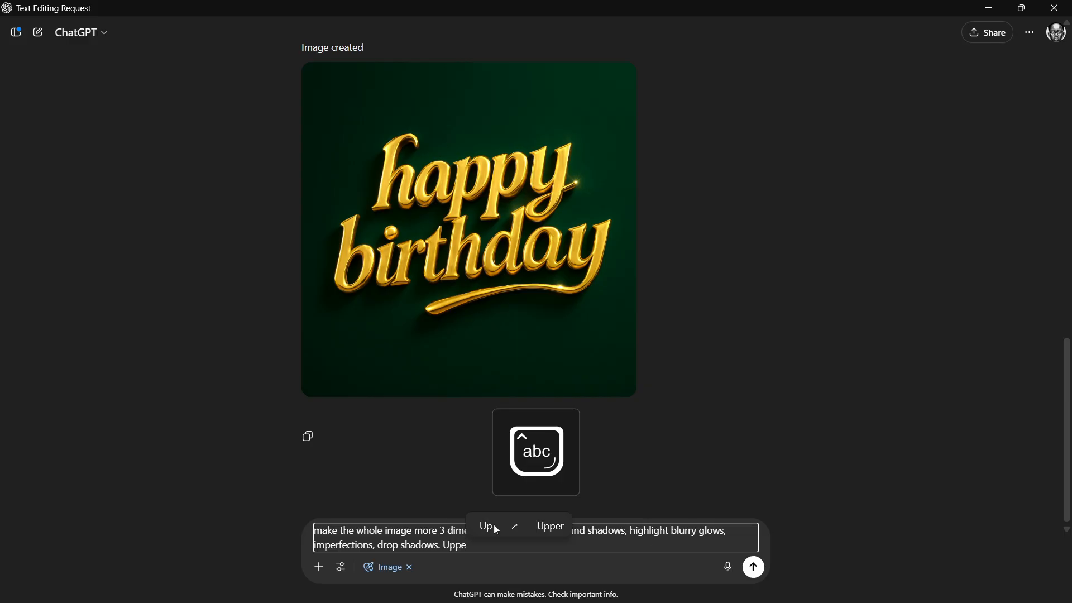
type("rcase fi")
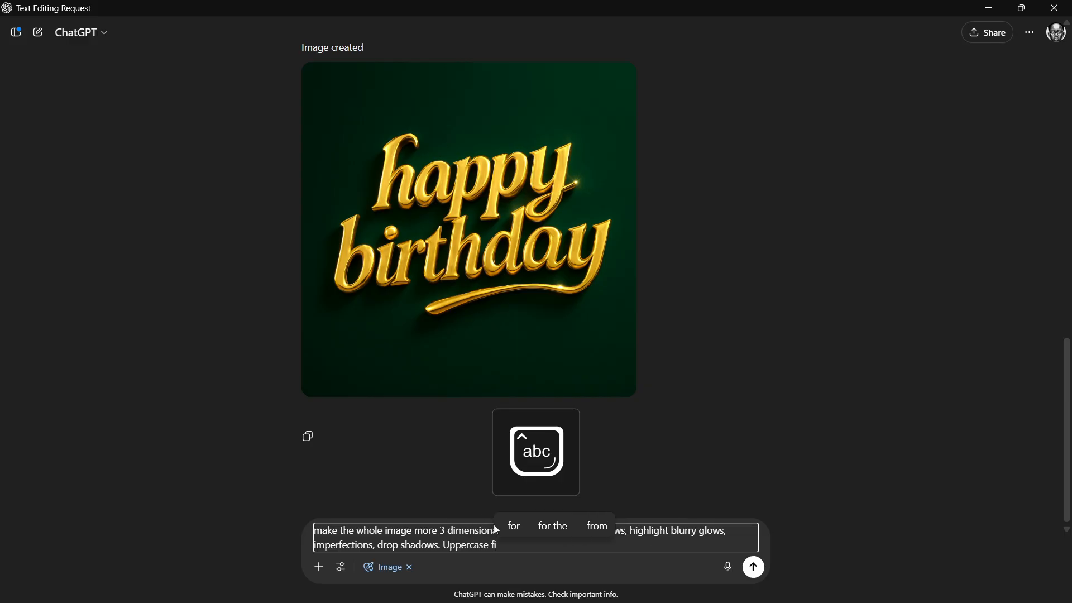
type("rst l")
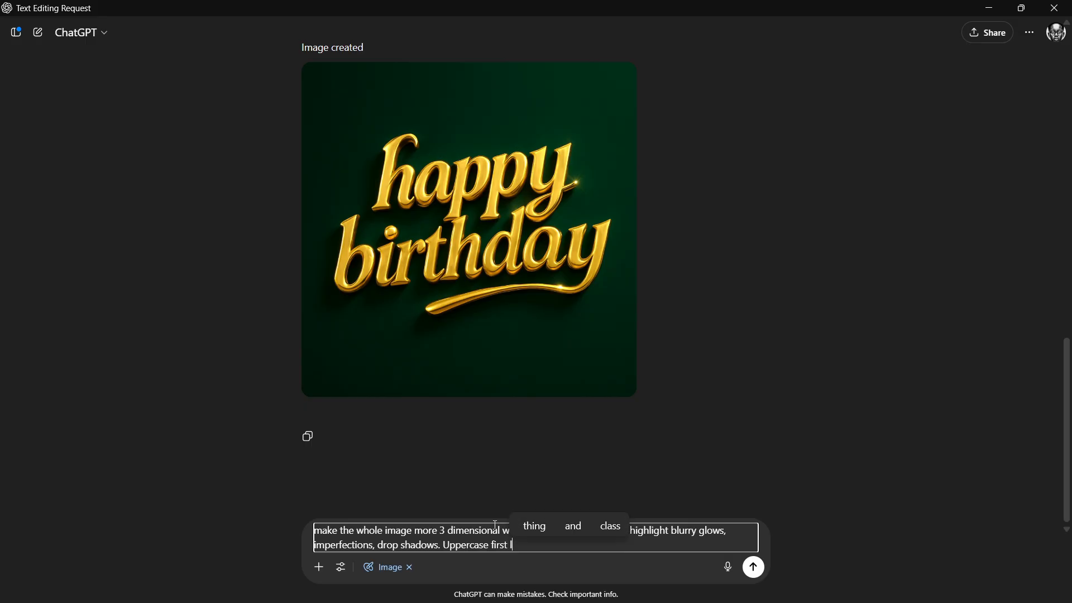
type("etters")
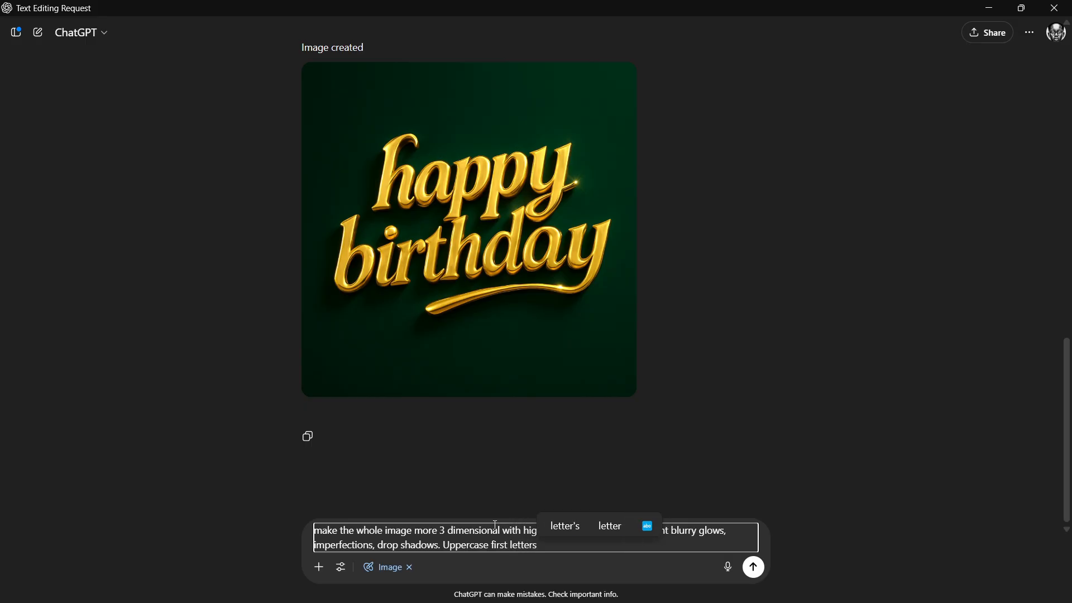
type(", res")
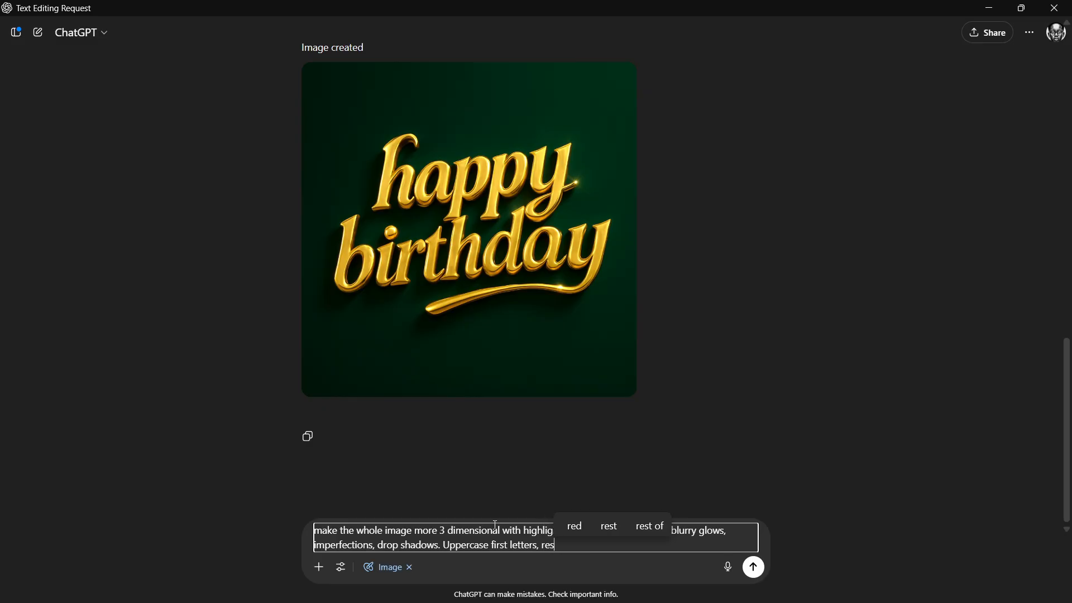
type("t lowercase")
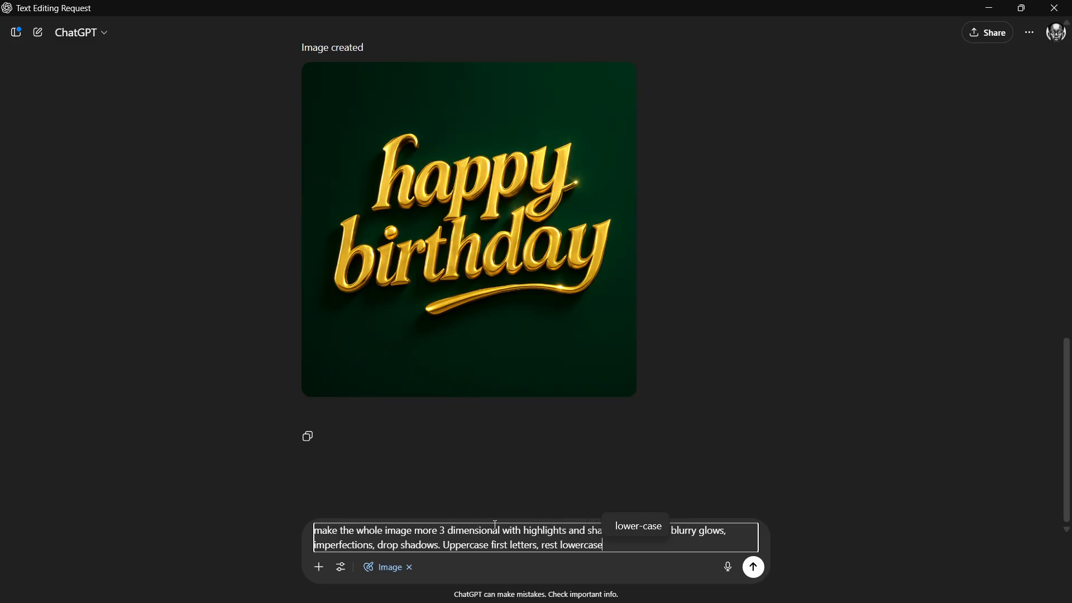
key("Return")
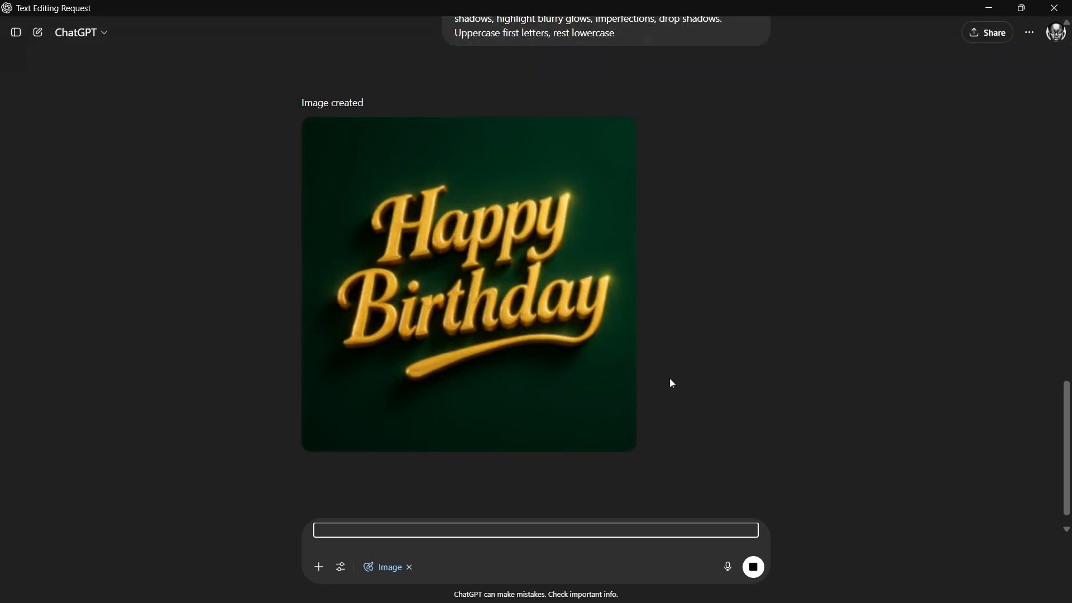
Open the new Happy Birthday image at full size and save it as a PNG in the Downloads folder
left_click(526, 360)
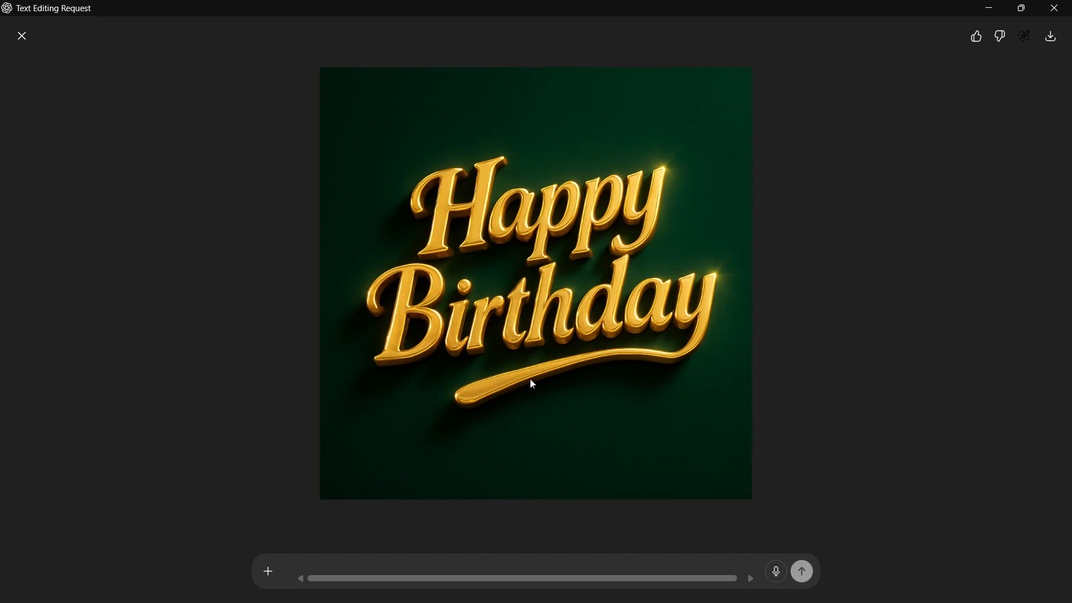
left_click(1057, 39)
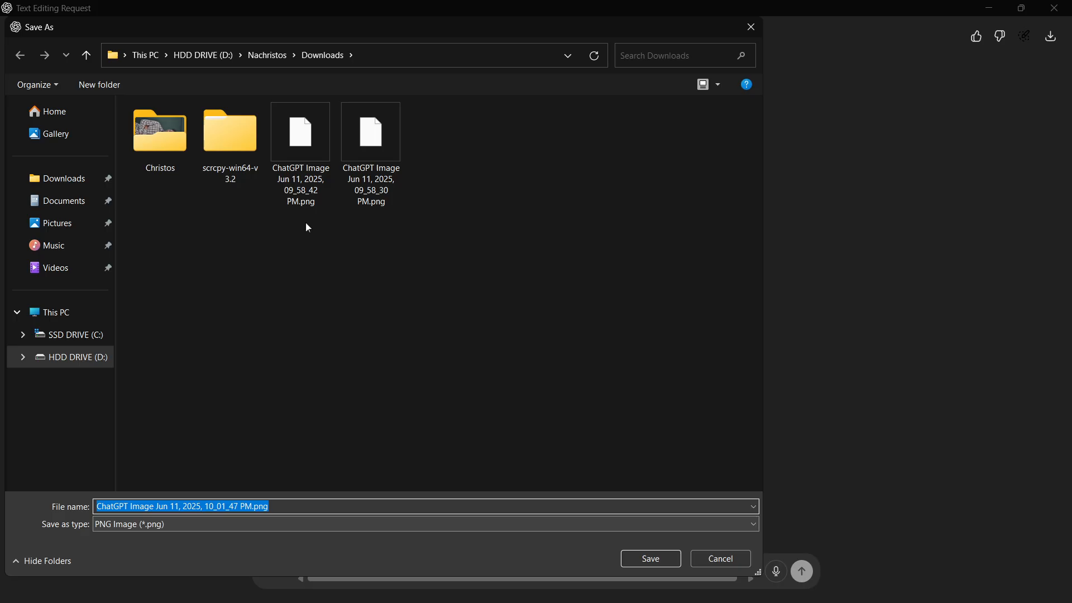
left_click(649, 553)
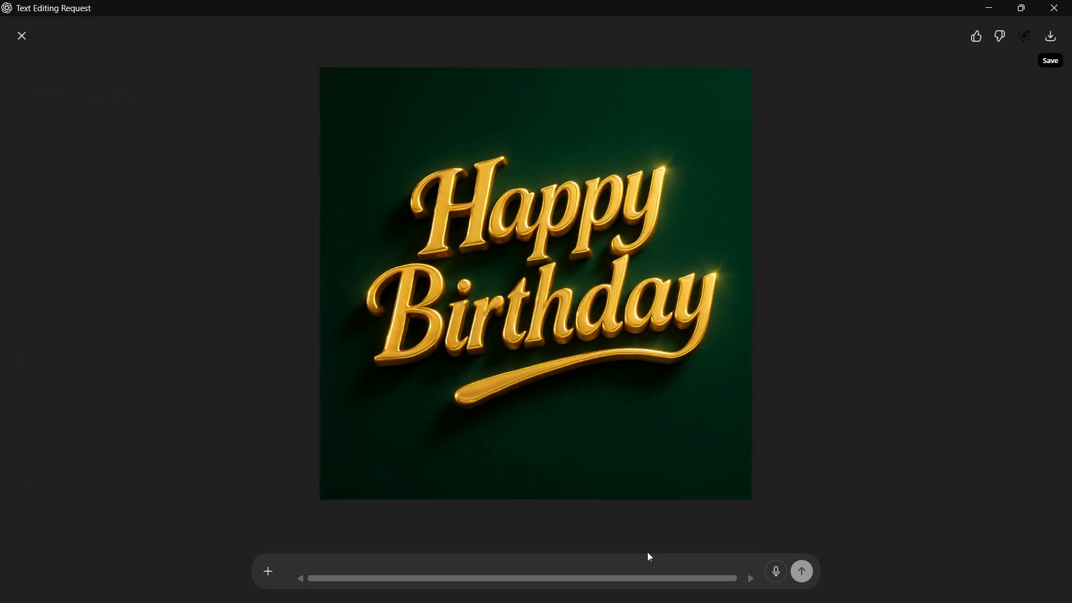
Close the full-size image, minimize ChatGPT and switch to Photoshop
left_click(29, 40)
left_click(987, 8)
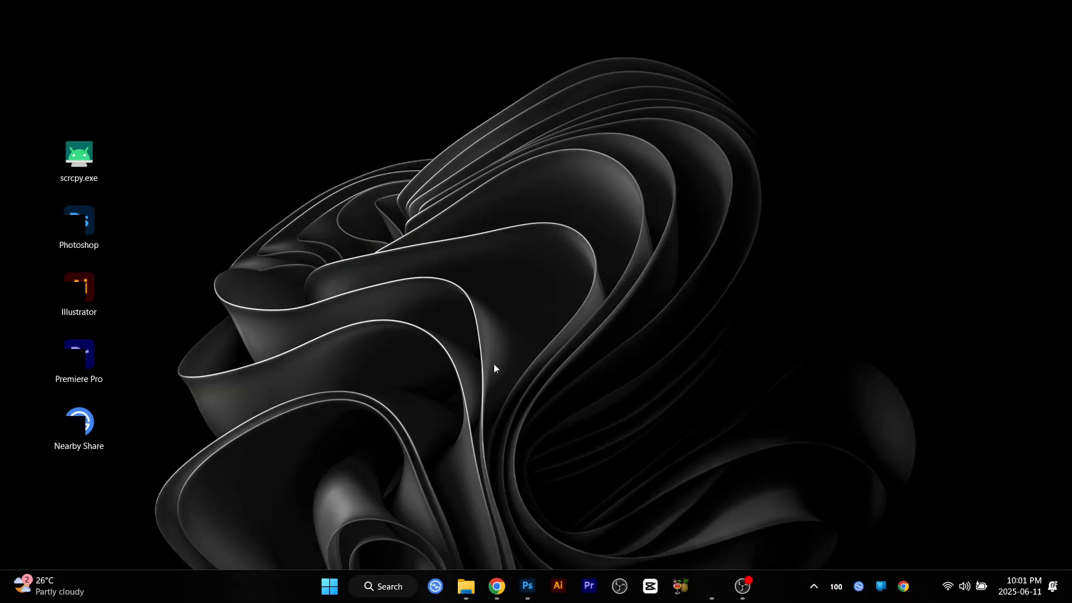
left_click(536, 578)
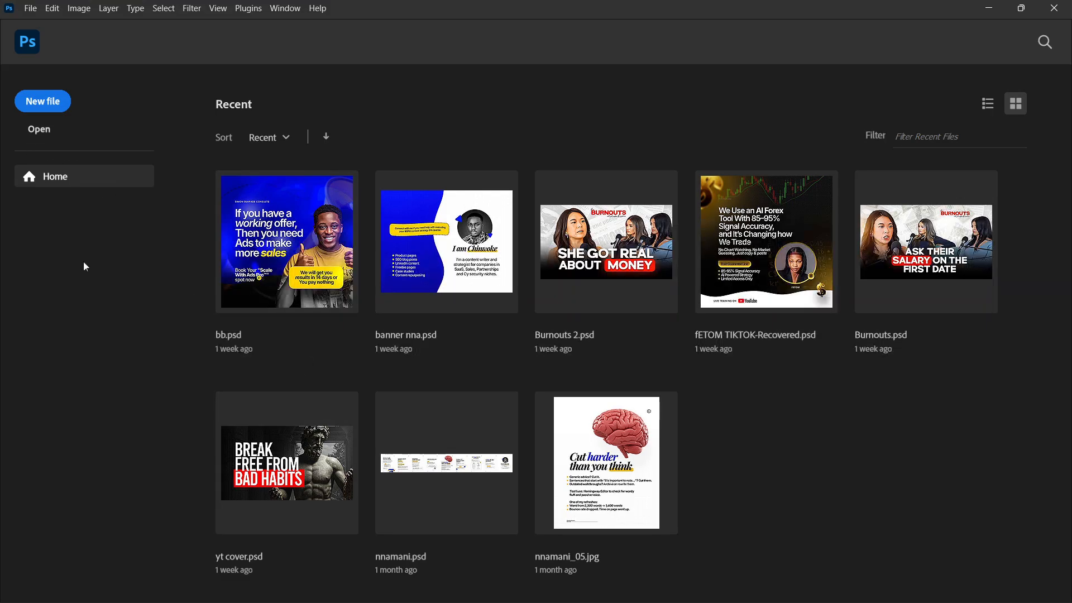
Open Untitled-1.jpg from the File Explorer gallery and examine its gold Happy Birthday text enlarged
left_click(466, 586)
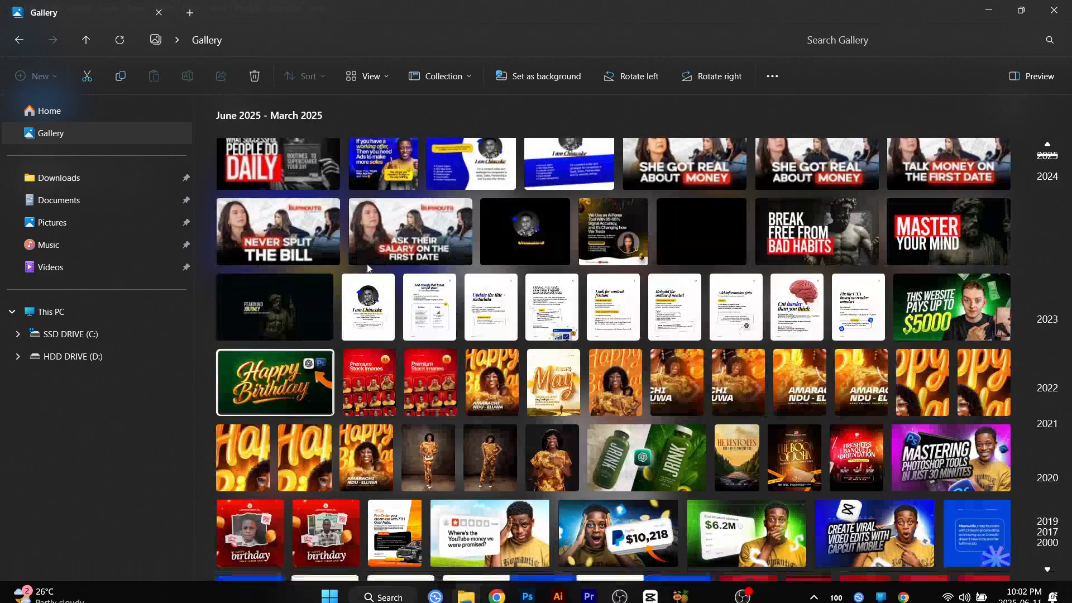
double_click(259, 400)
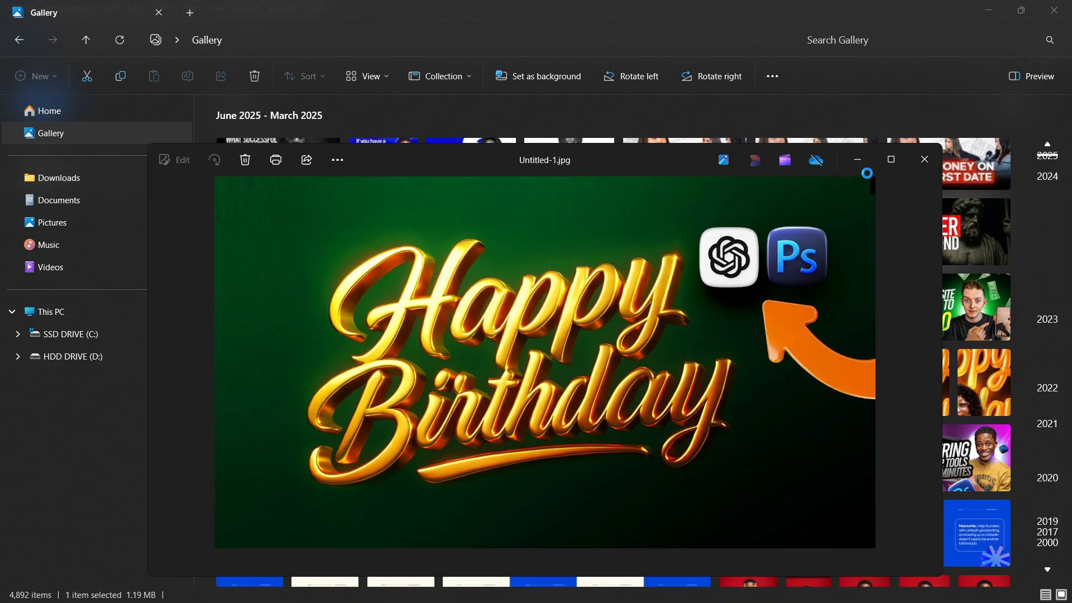
left_click(891, 161)
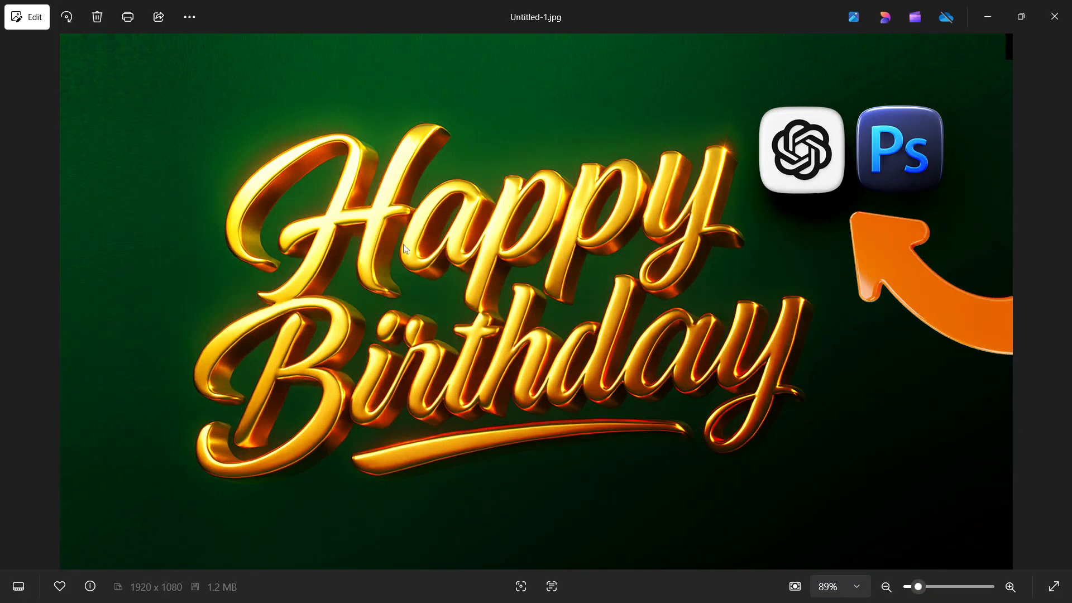
left_click(1055, 16)
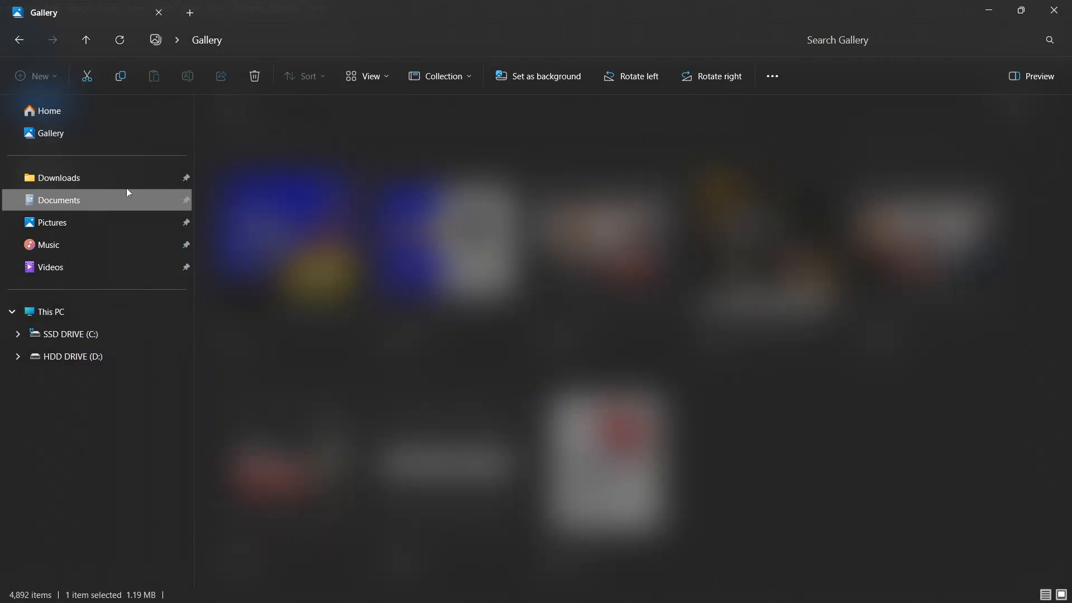
Open the saved Happy Birthday images from the Downloads folder and compare the script and uppercase versions
left_click(129, 193)
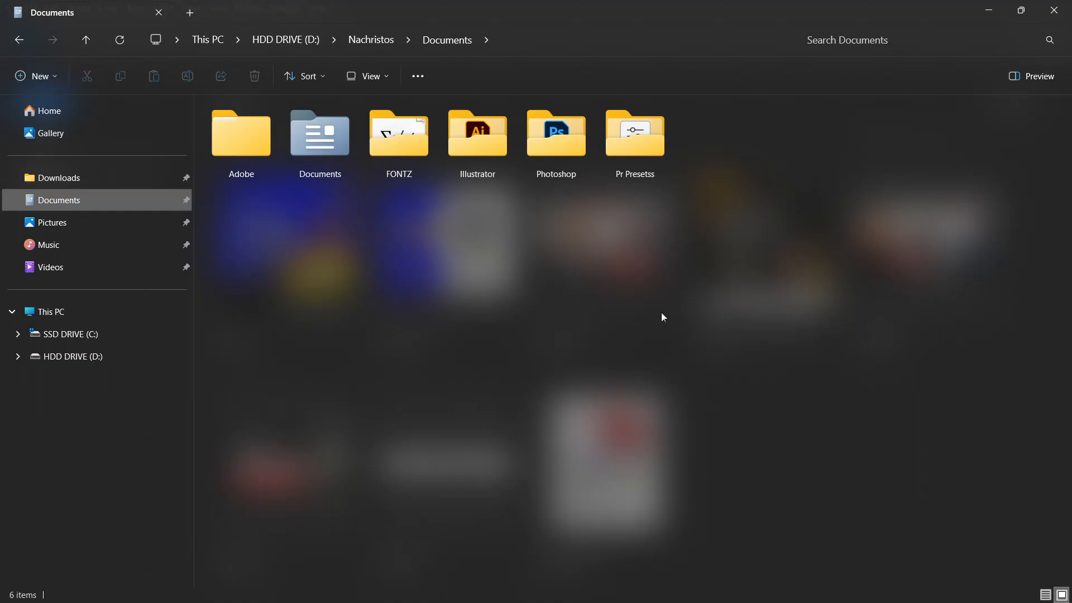
left_click(80, 182)
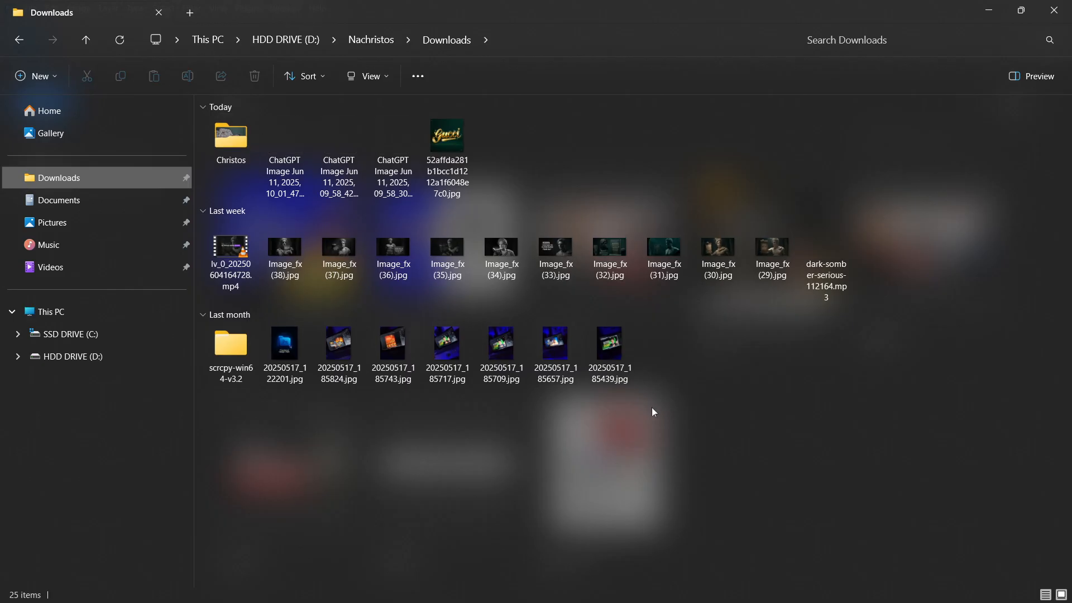
scroll(652, 407, "up", 4, "ctrl")
double_click(314, 165)
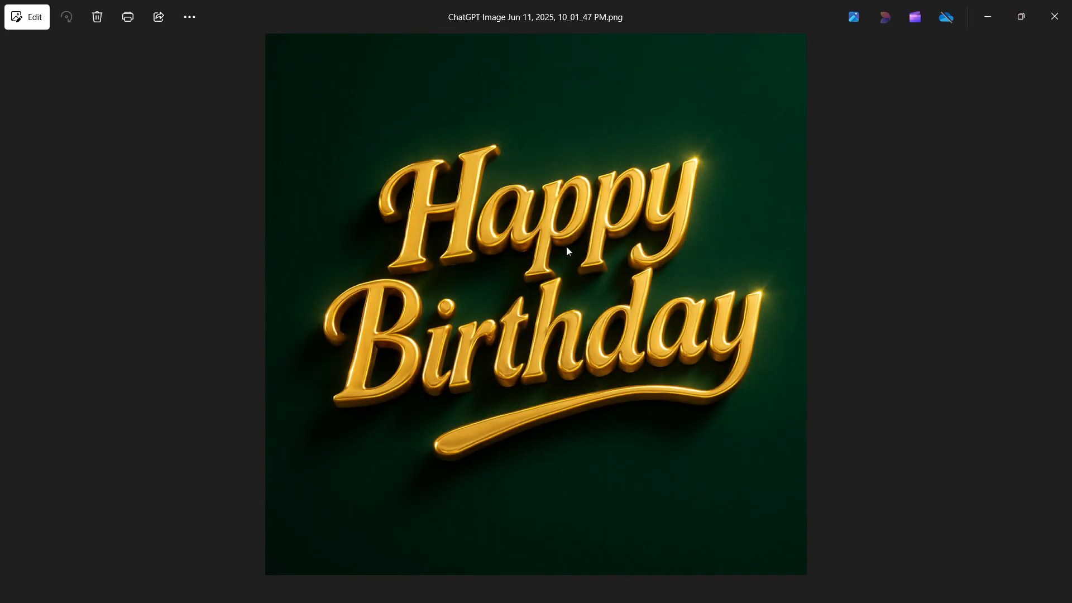
key("Right")
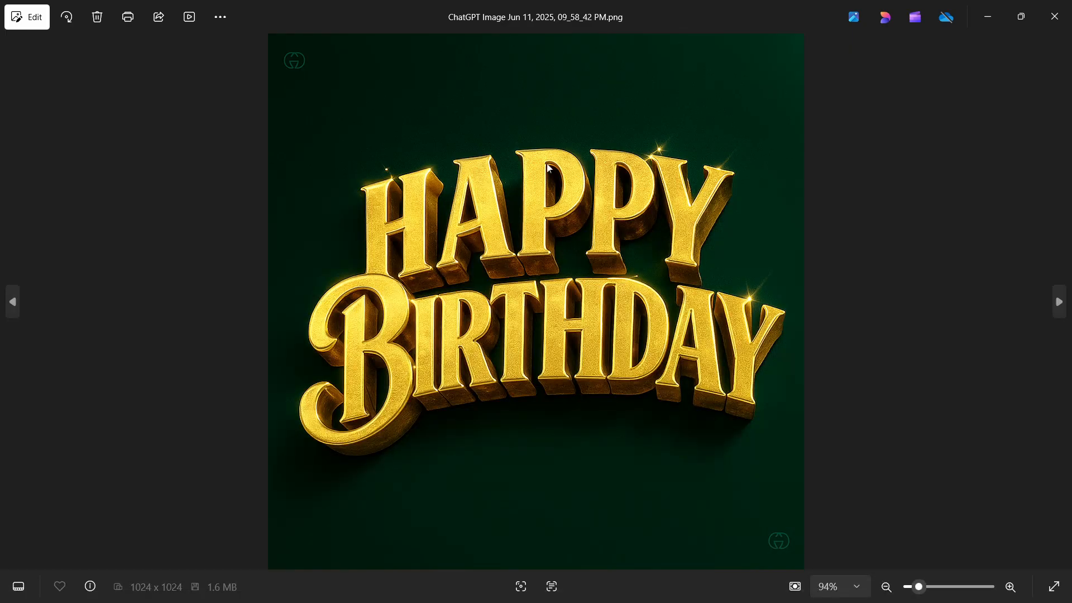
left_click(1061, 21)
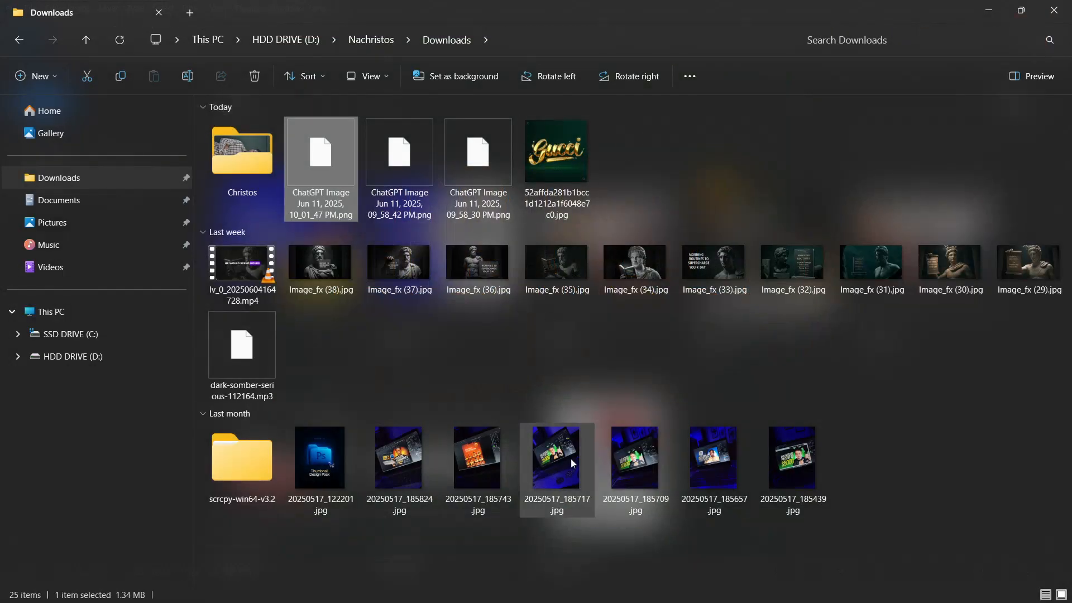
Browse the Christos folder in Downloads and the picture gallery for an existing birthday design
left_click(229, 159)
double_click(229, 159)
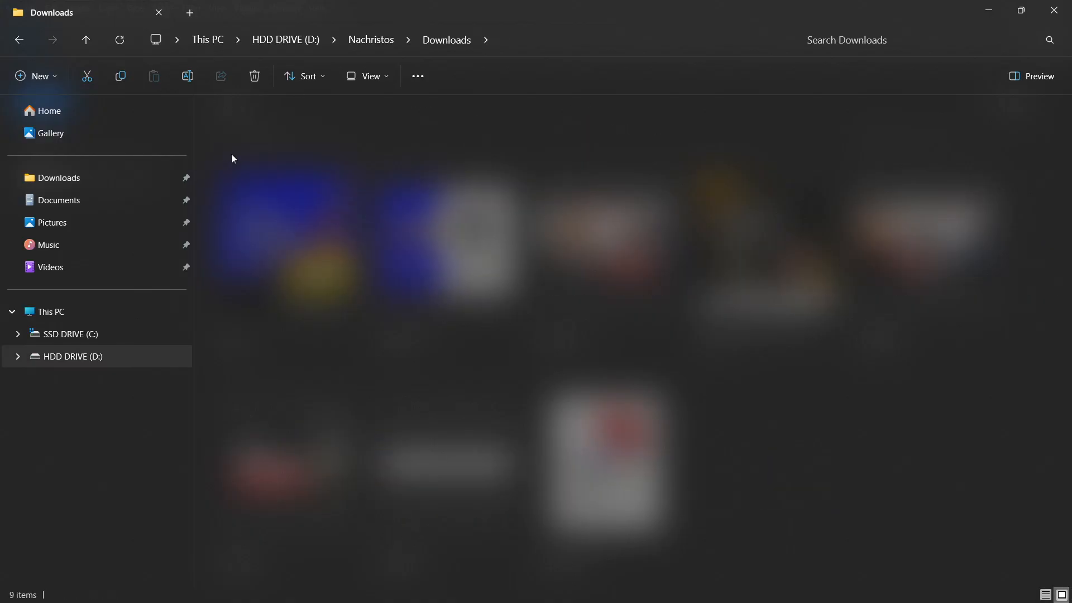
left_click(55, 134)
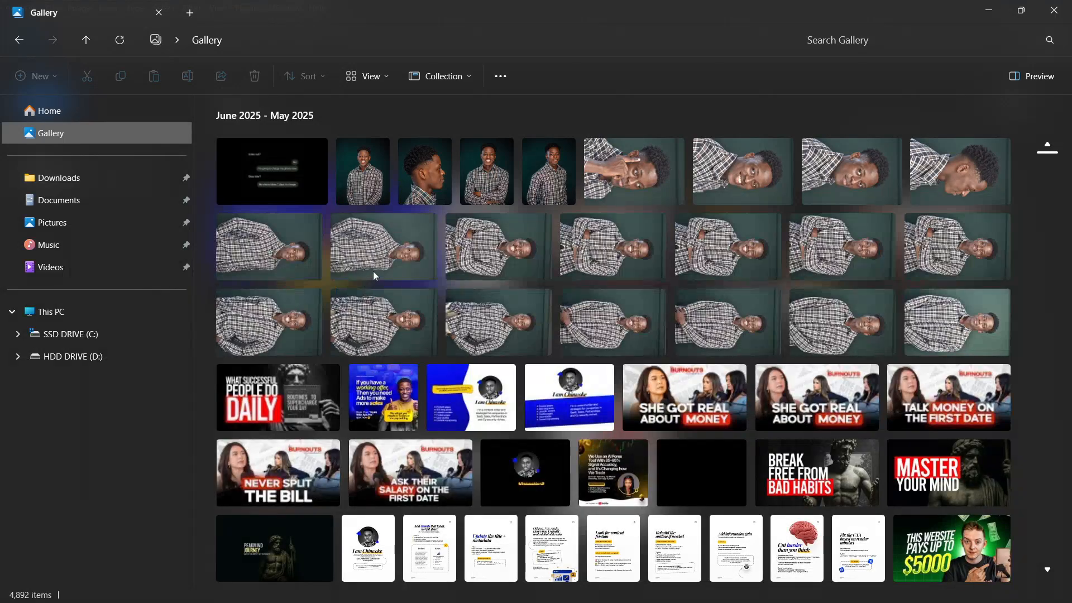
scroll(370, 276, "down", 2)
scroll(330, 231, "down", 5)
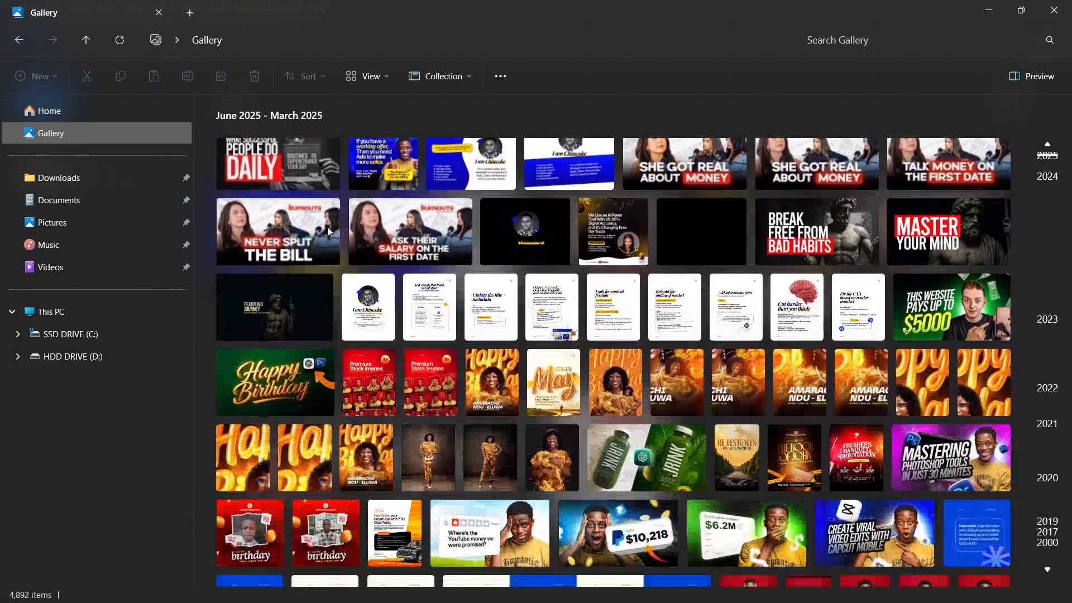
Open Amara.psd from the 2025 folder inside the Photoshop folder in Documents
left_click(78, 223)
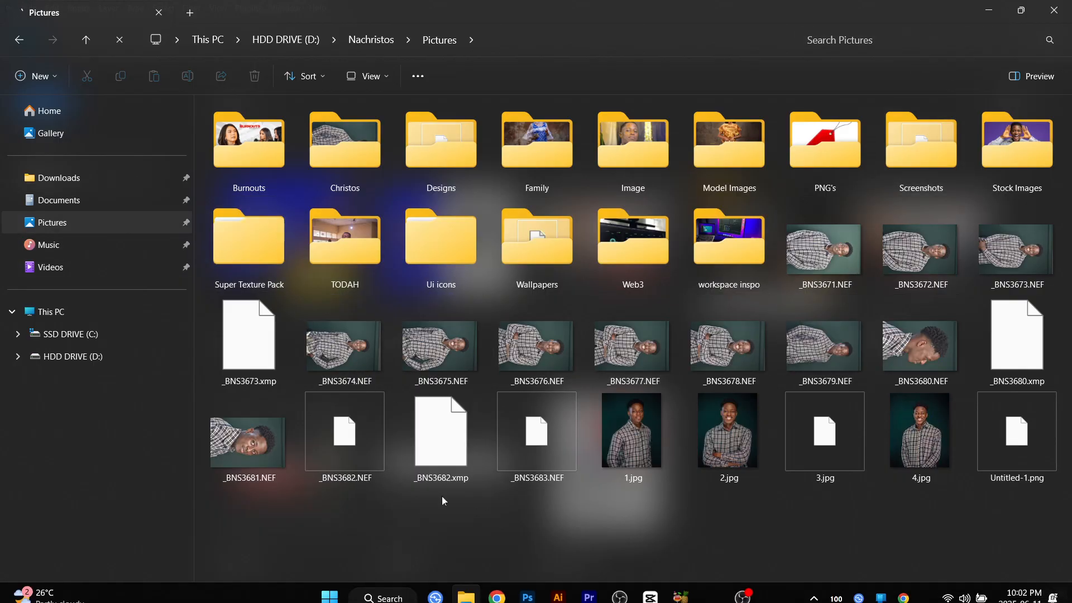
left_click(77, 200)
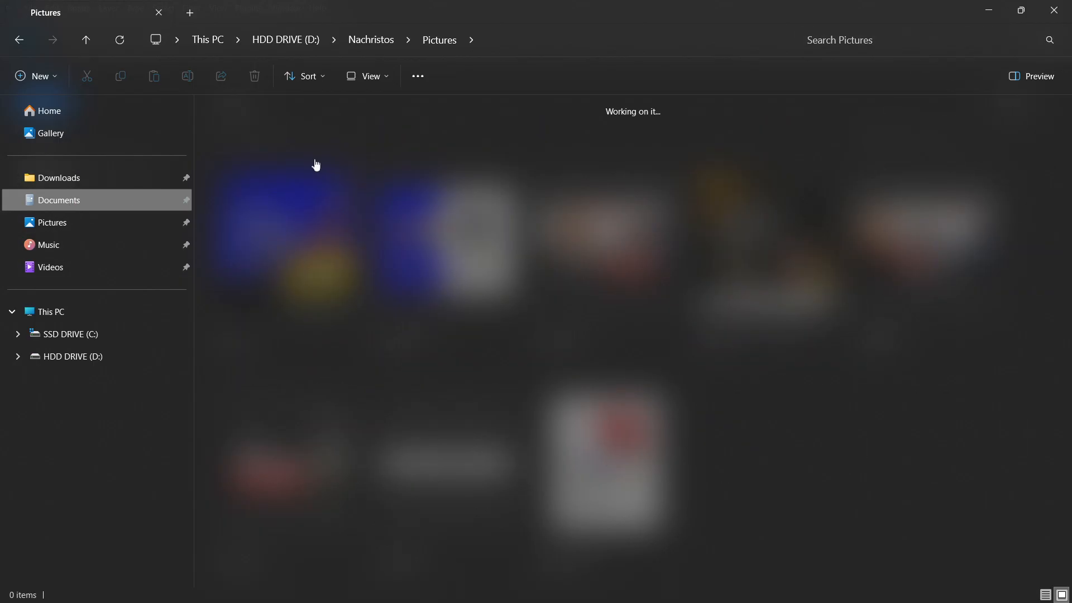
left_click(547, 135)
double_click(546, 134)
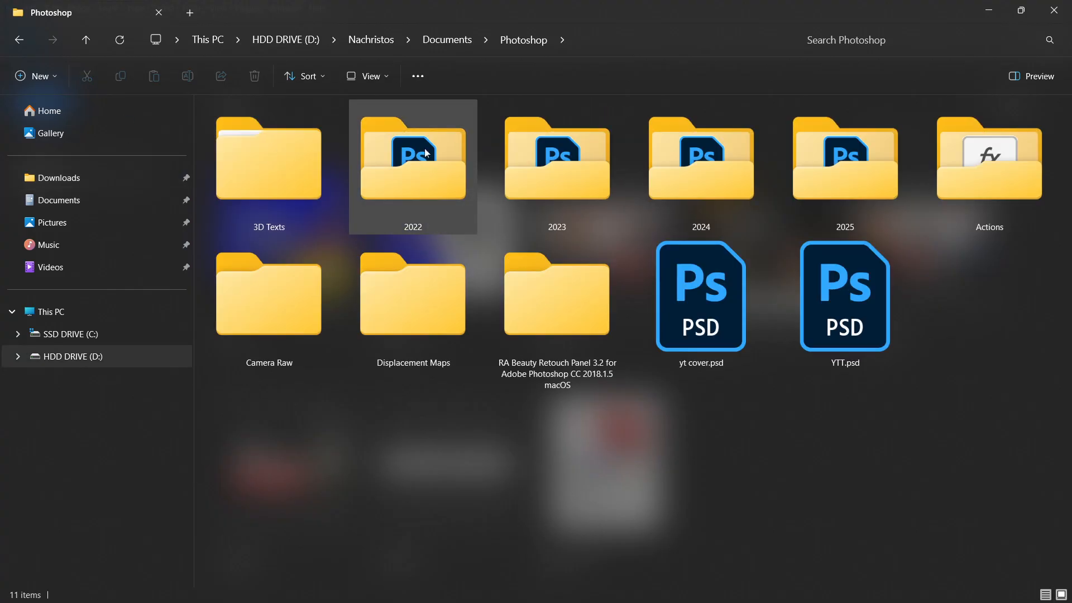
double_click(851, 167)
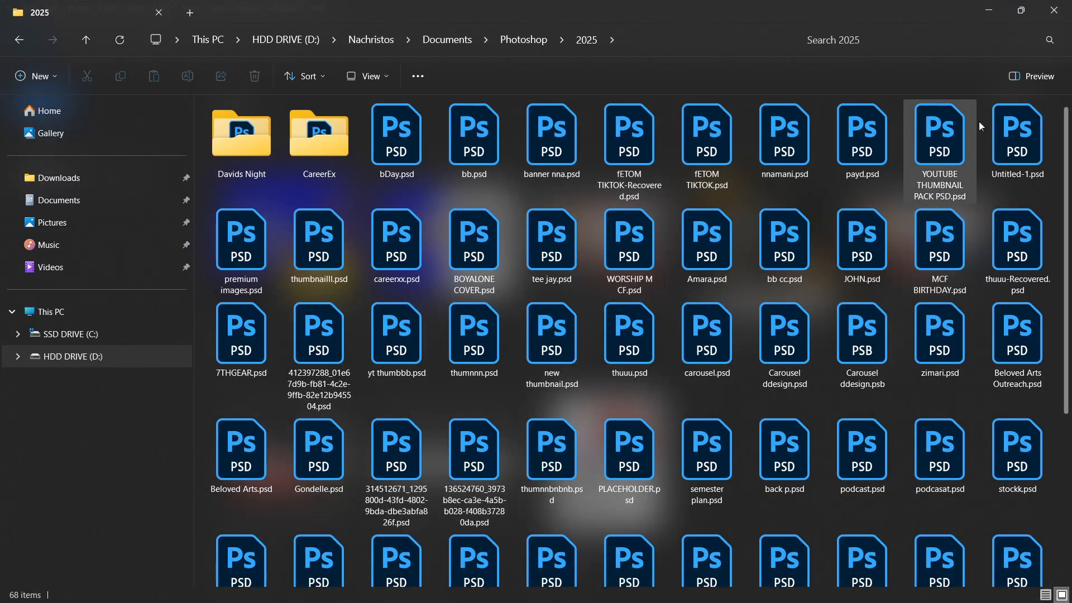
left_click(729, 241)
double_click(729, 241)
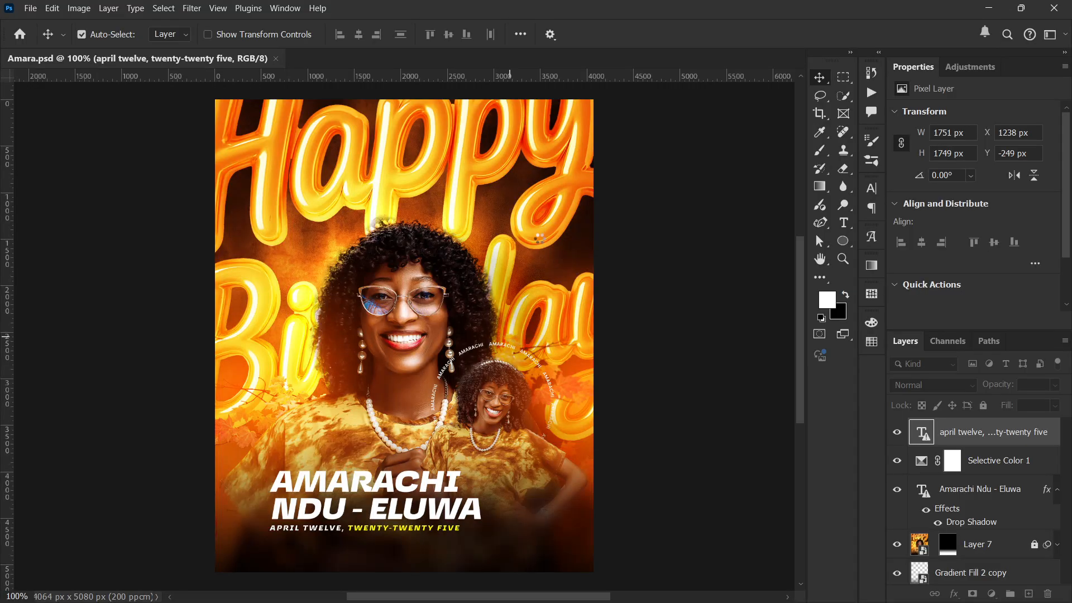
Hide the large name text layer and the date text layer at the bottom of the birthday flyer
scroll(534, 229, "down", 3)
scroll(476, 458, "up", 2)
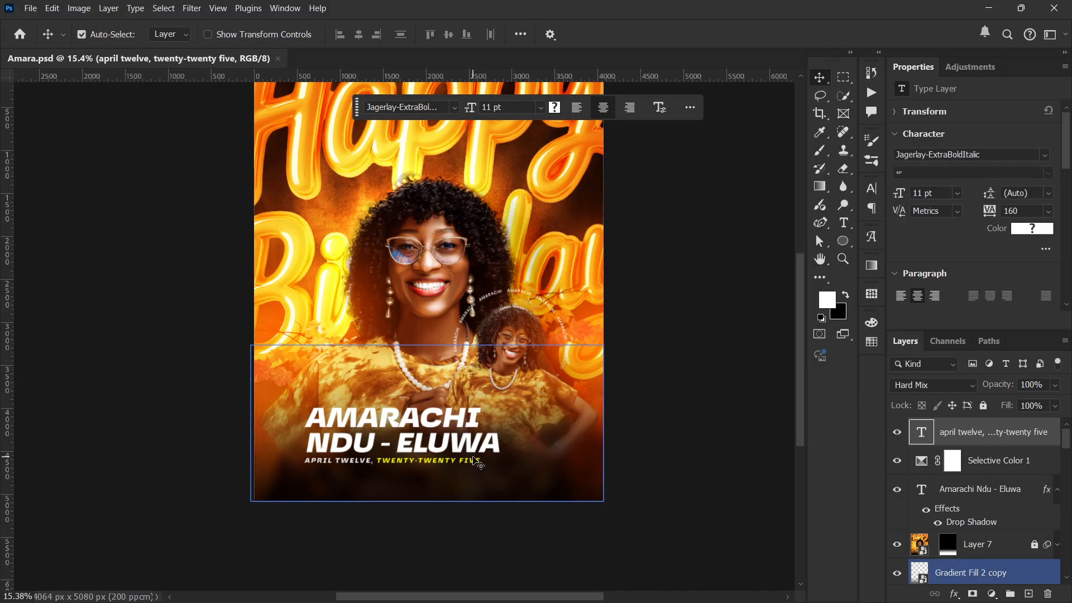
left_click(452, 434)
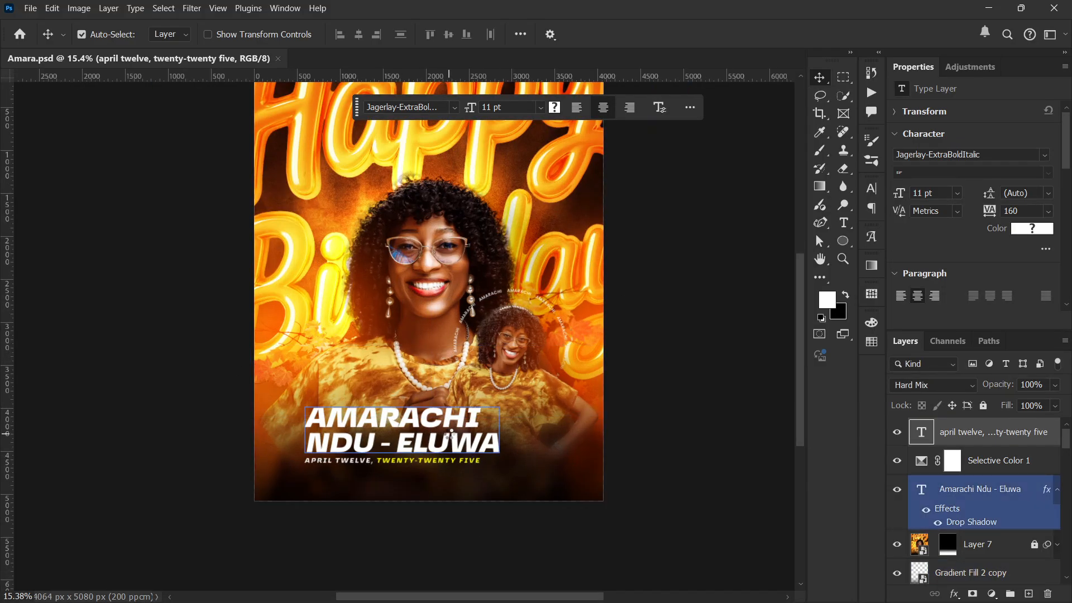
left_click(897, 490)
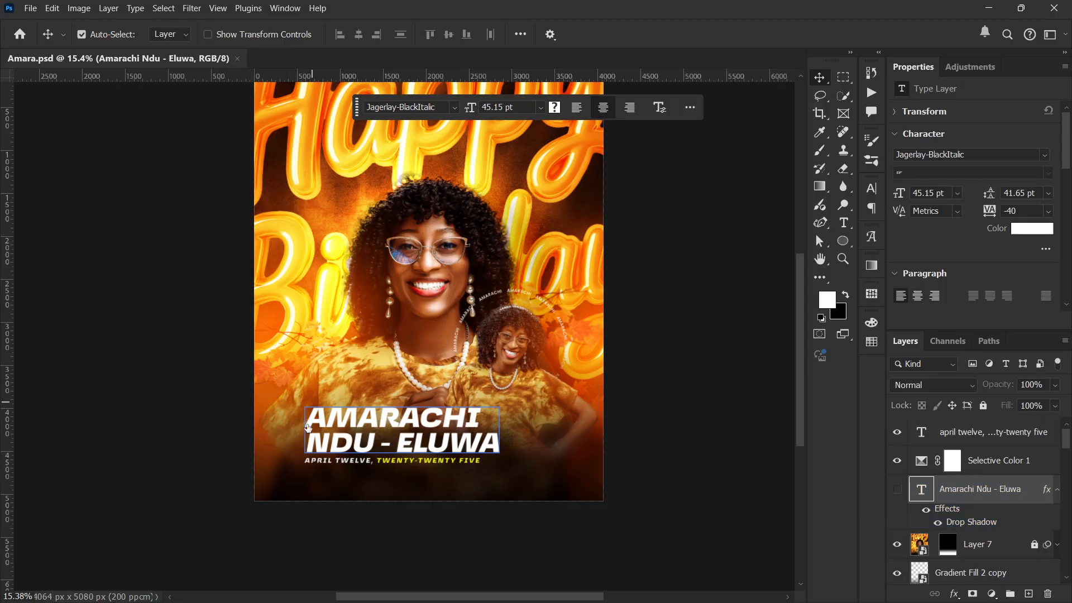
left_click(435, 463)
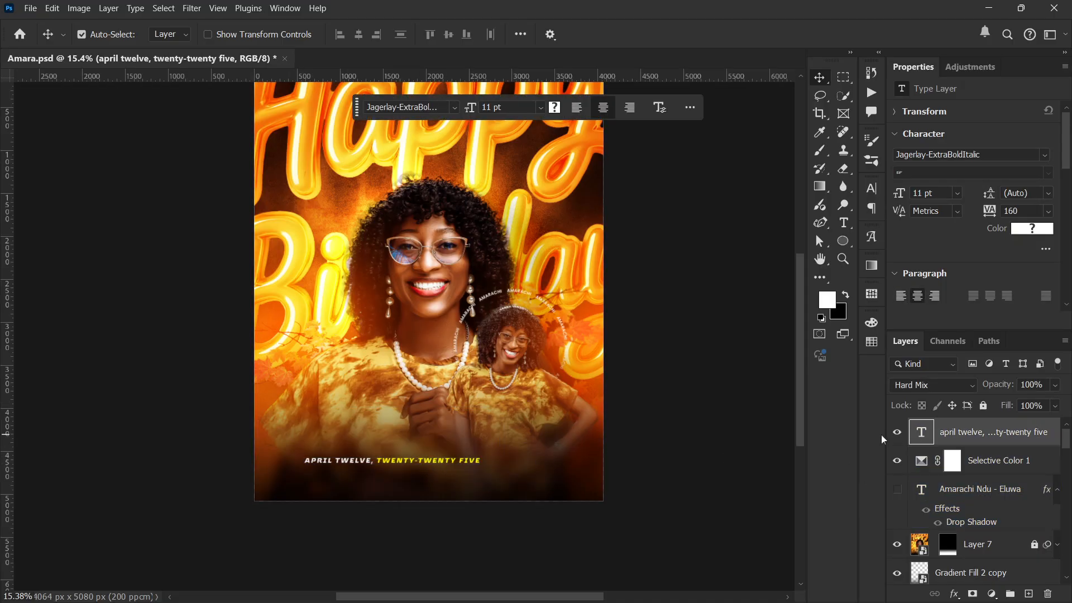
left_click(897, 432)
Set the colour of the area surrounding the canvas to Black
right_click(708, 269)
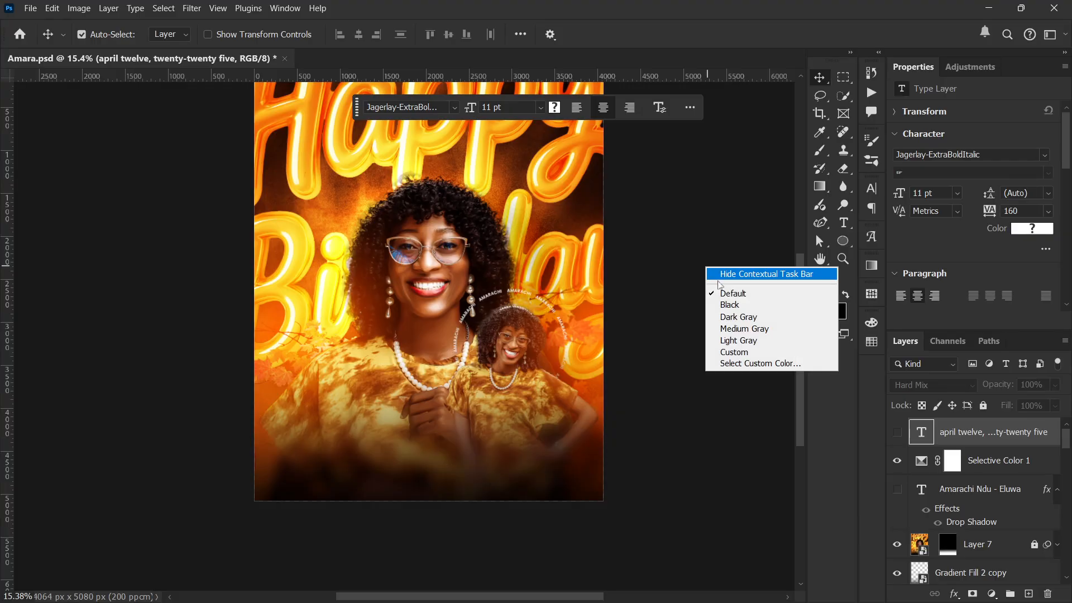
left_click(734, 307)
scroll(519, 321, "down", 4)
scroll(466, 345, "up", 3)
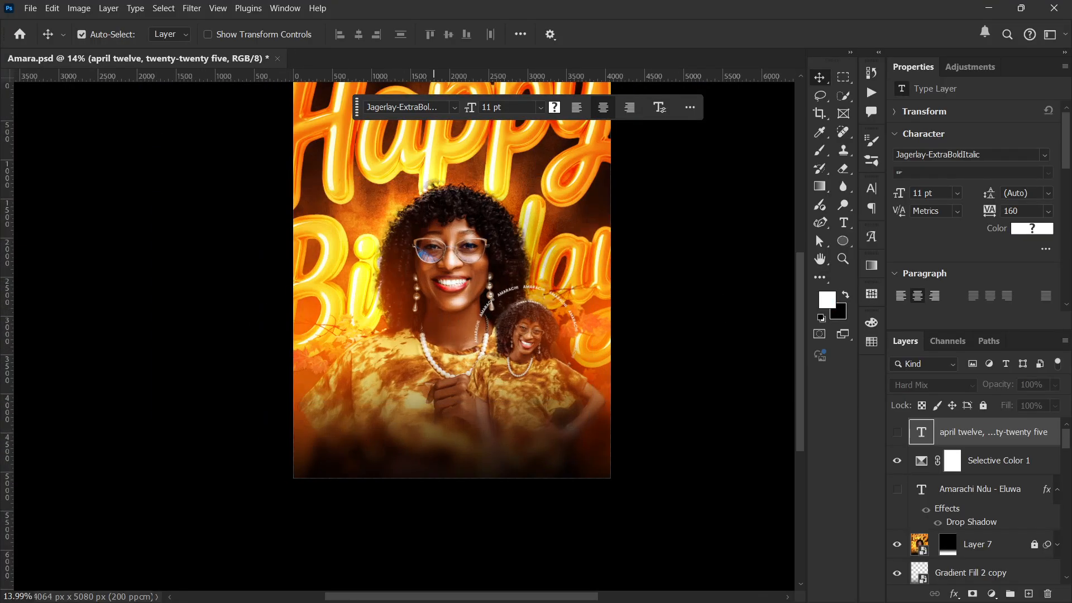
Place "ChatGPT Image Jun 11, 2025, 09_58_42 PM.png" from the Downloads folder into the flyer as a new layer
left_click(474, 598)
left_click(190, 133)
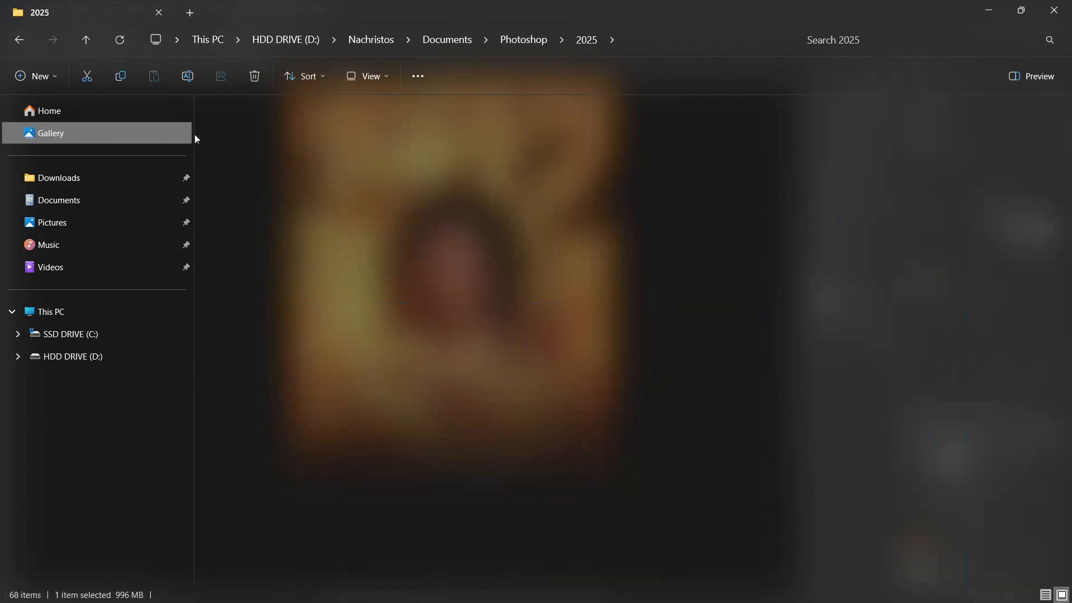
left_click(94, 178)
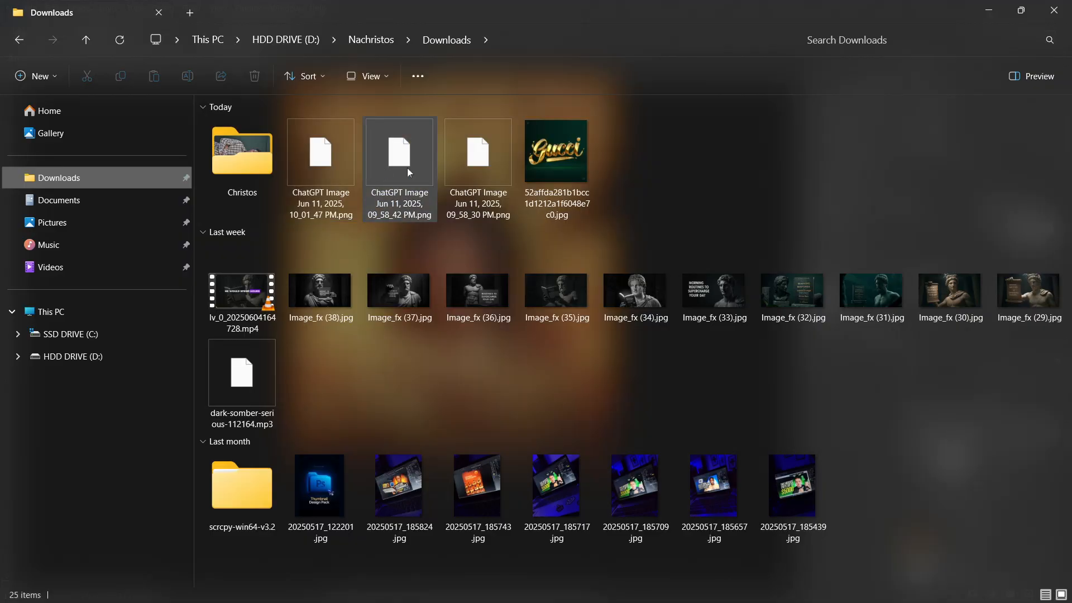
left_click_drag(407, 168, 476, 427)
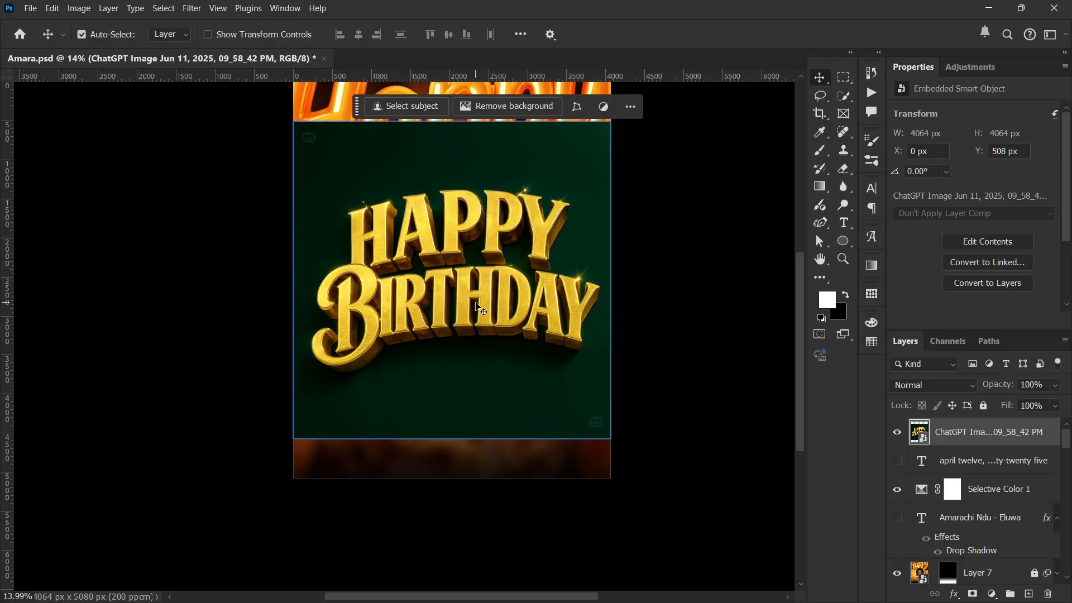
Try to isolate the gold Happy Birthday lettering with Select Subject
scroll(411, 113, "up", 3)
left_click(404, 112)
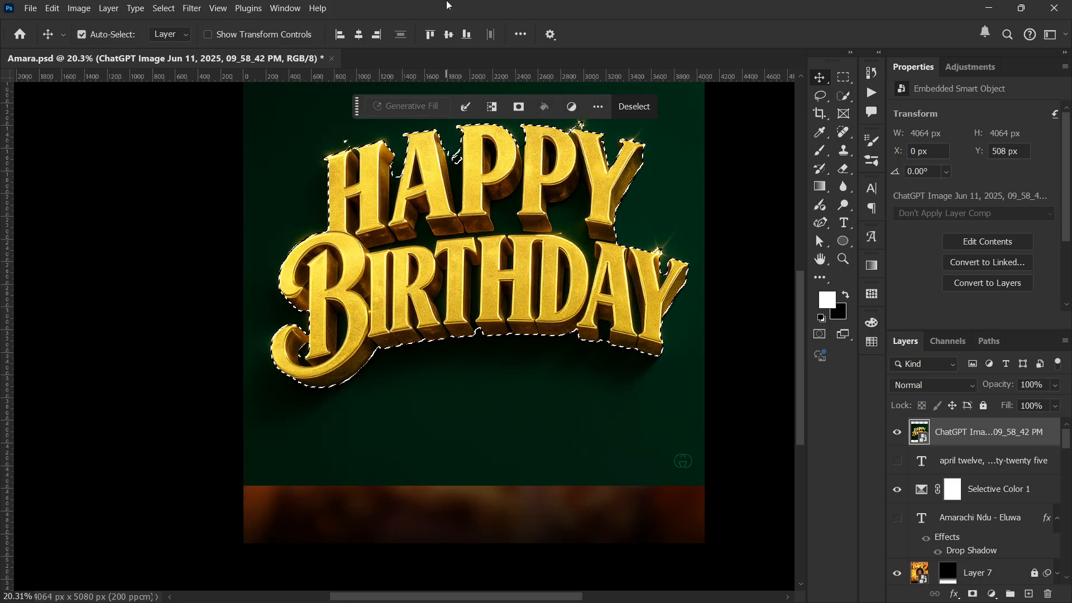
key("ctrl+j")
scroll(465, 227, "up", 2)
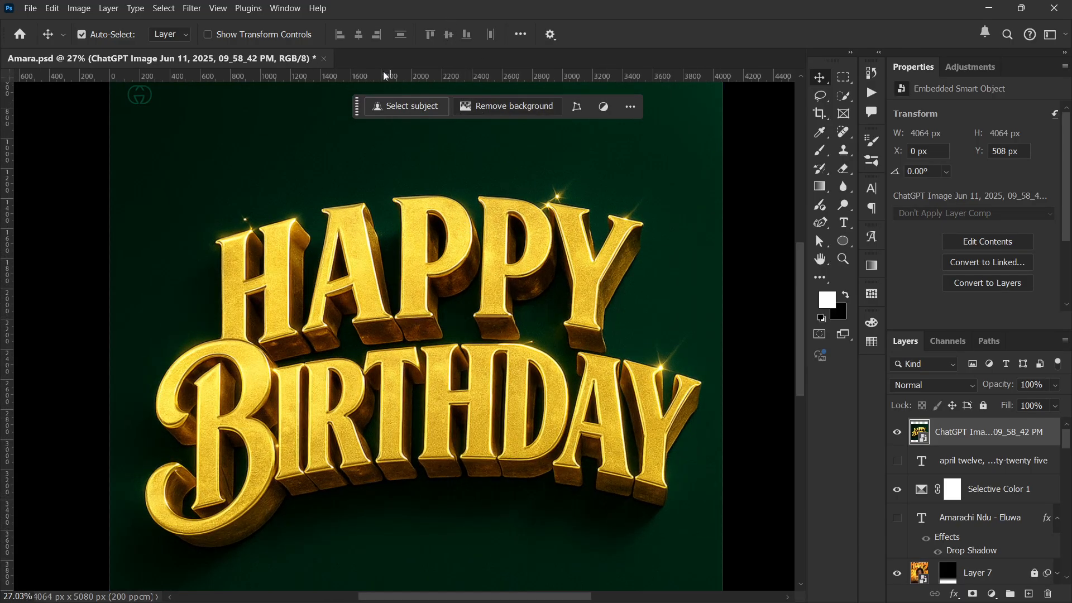
Select the gold lettering with Color Range by sampling the letter A's yellow face and setting Fuzziness to 200
left_click(164, 8)
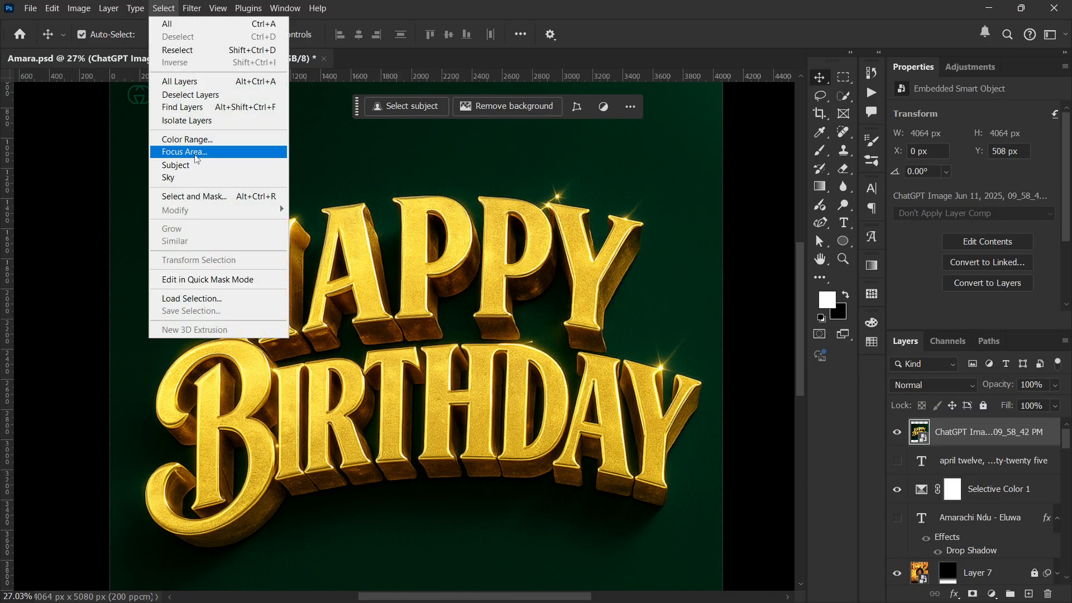
left_click(187, 139)
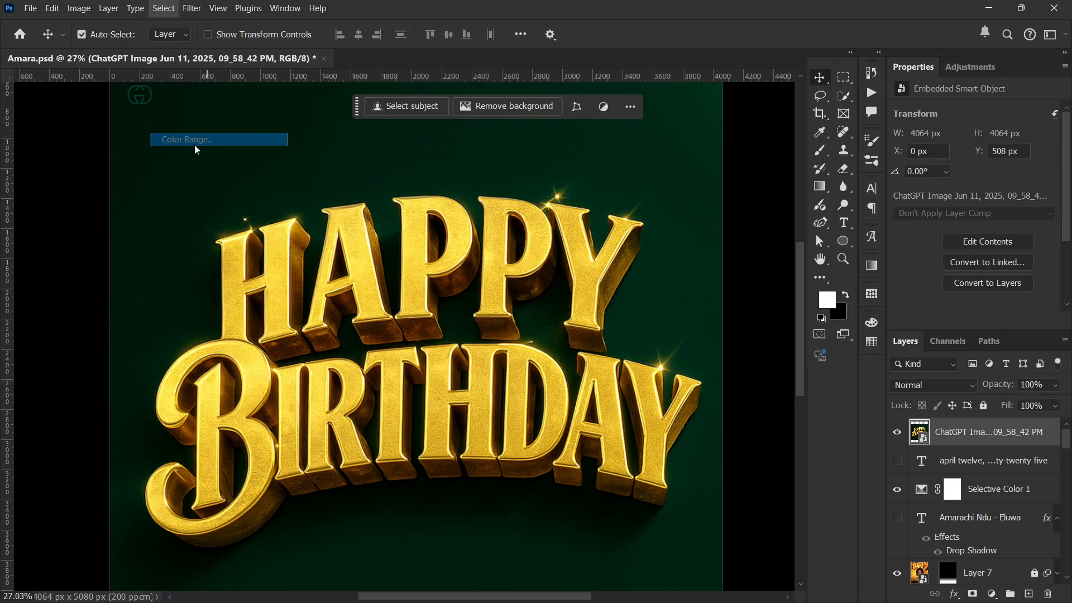
left_click(357, 246)
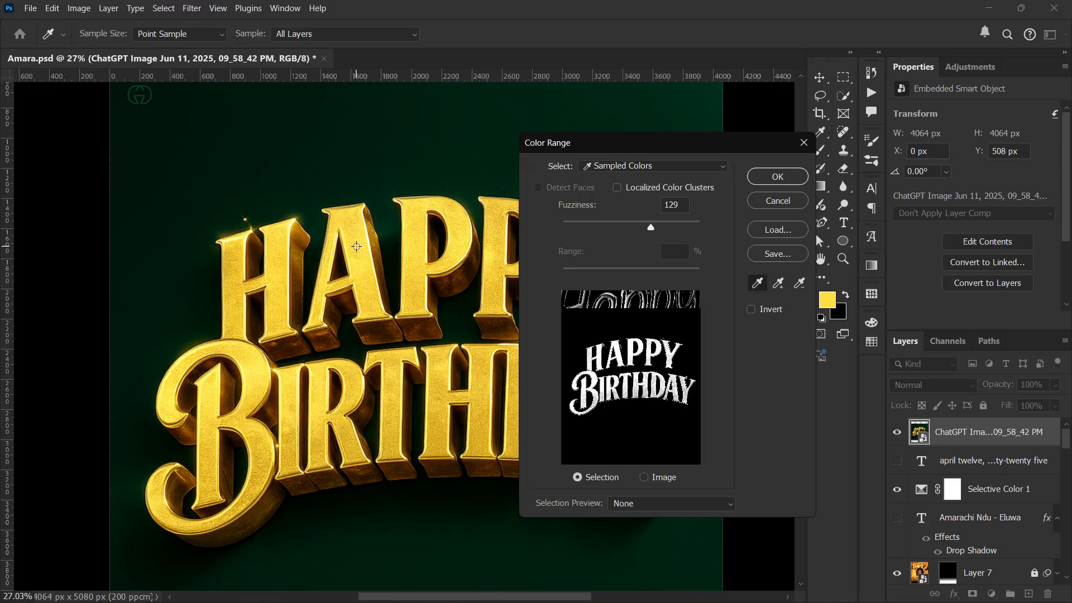
left_click_drag(651, 228, 703, 235)
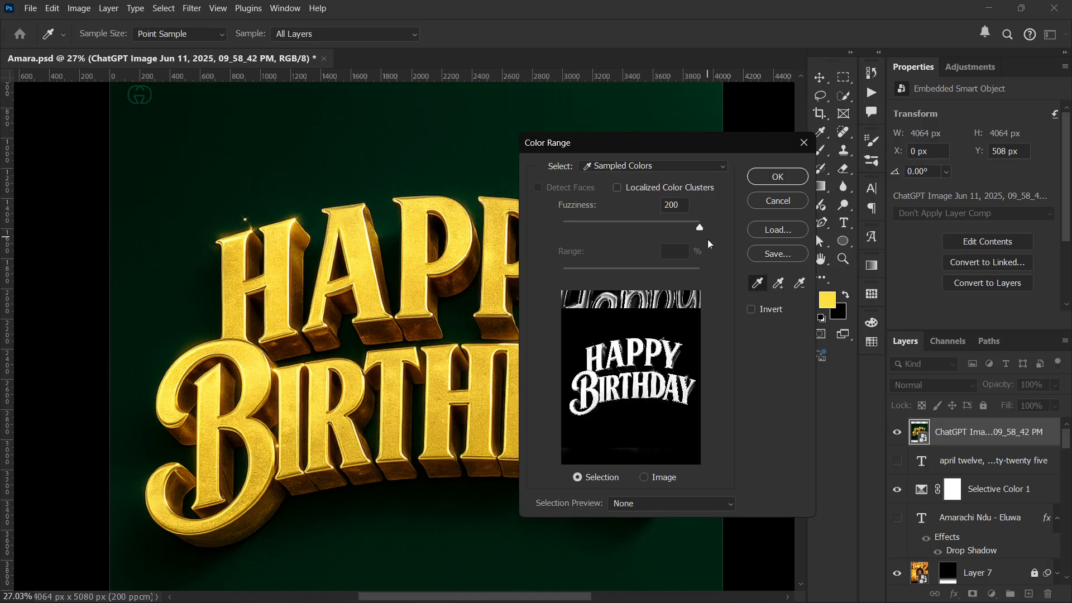
left_click(778, 177)
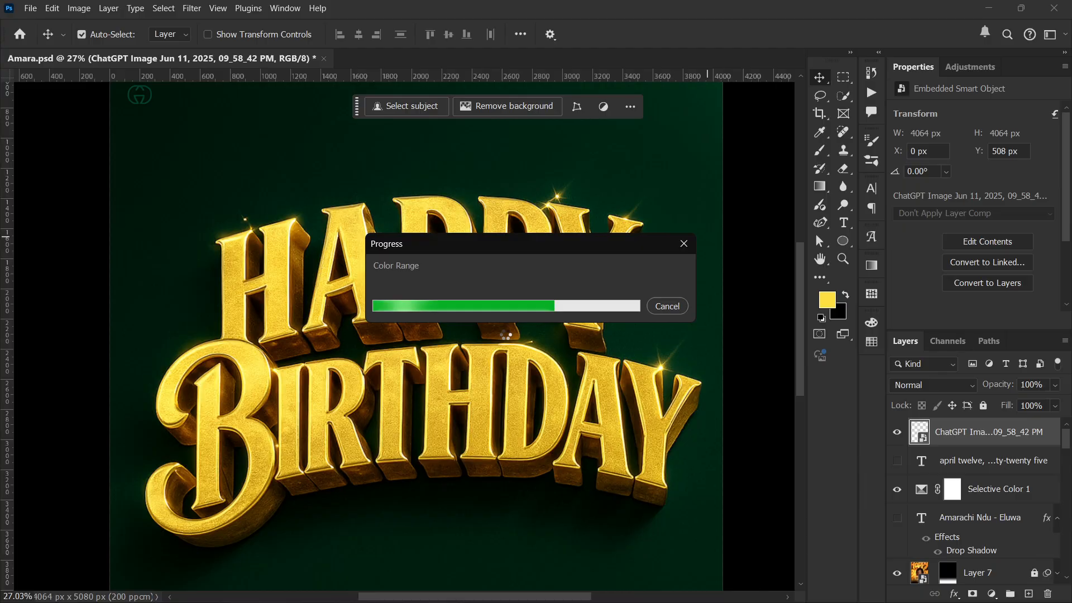
Try to mask the placed image with the gold lettering selection, and undo the layer mask
scroll(506, 335, "down", 2)
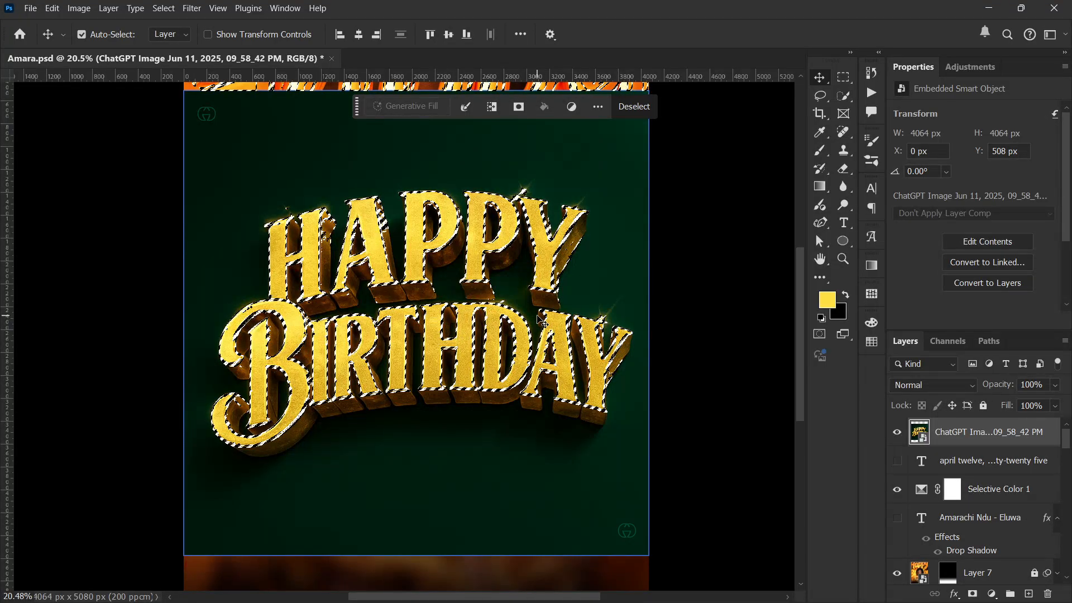
scroll(458, 224, "up", 2)
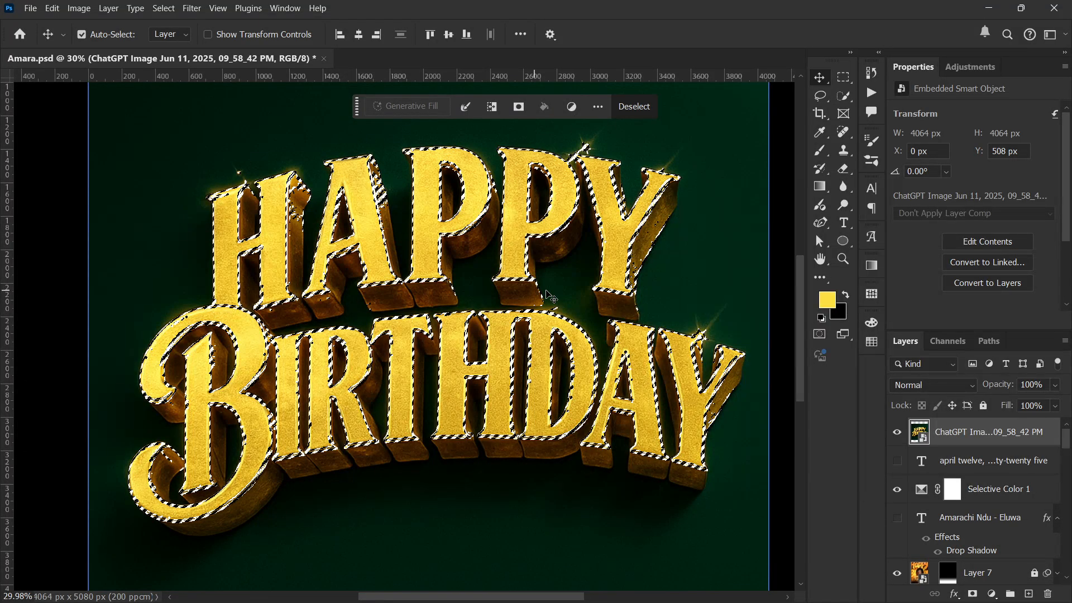
scroll(548, 291, "up", 2)
scroll(555, 291, "down", 4)
left_click_drag(596, 366, 493, 306)
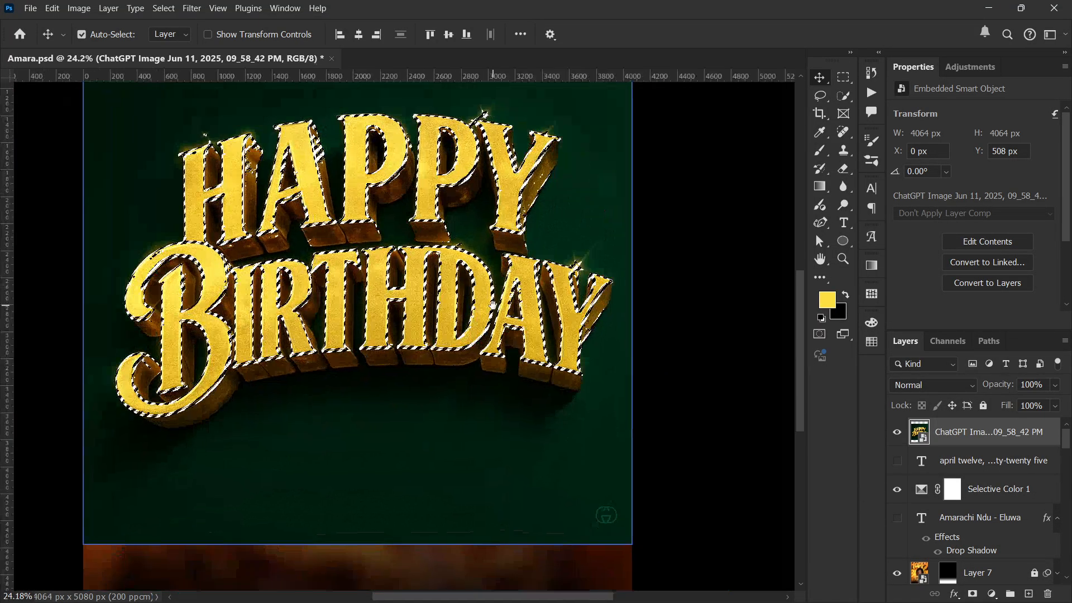
left_click(972, 593)
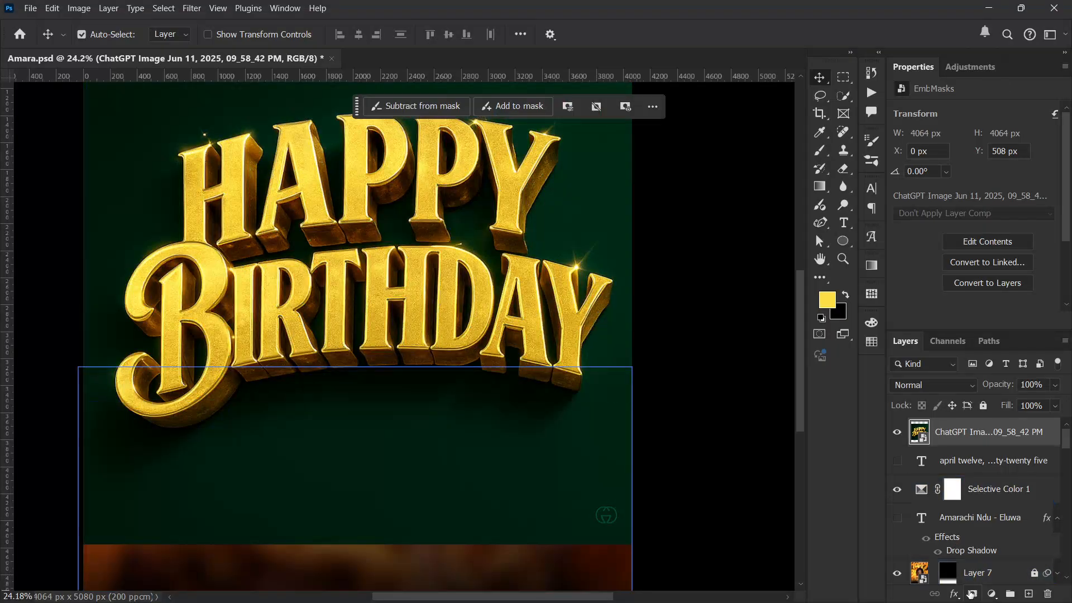
scroll(403, 374, "down", 3)
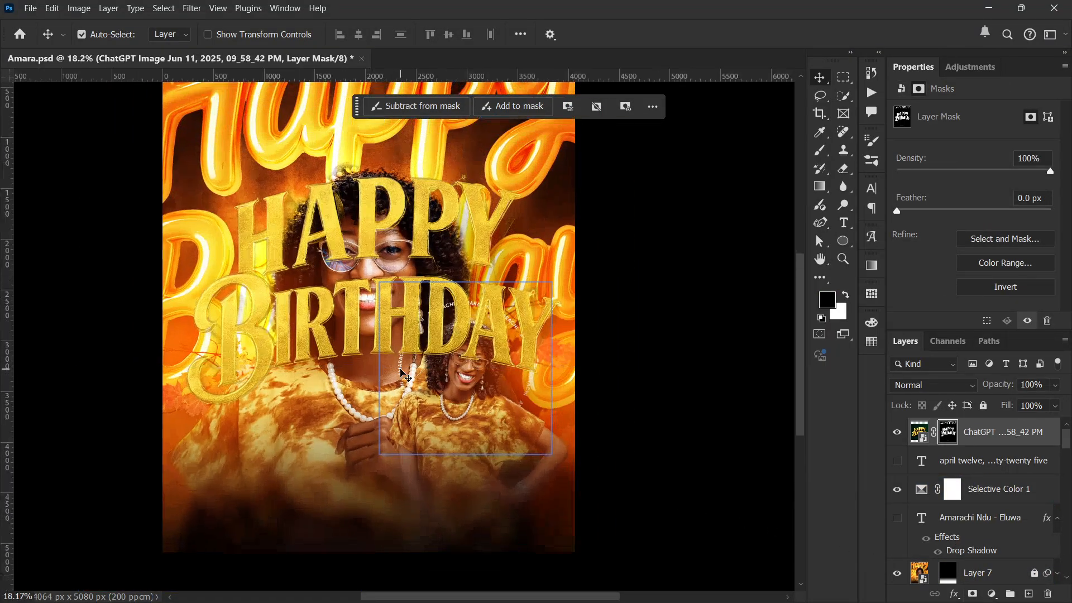
scroll(399, 369, "up", 1)
key("ctrl+z")
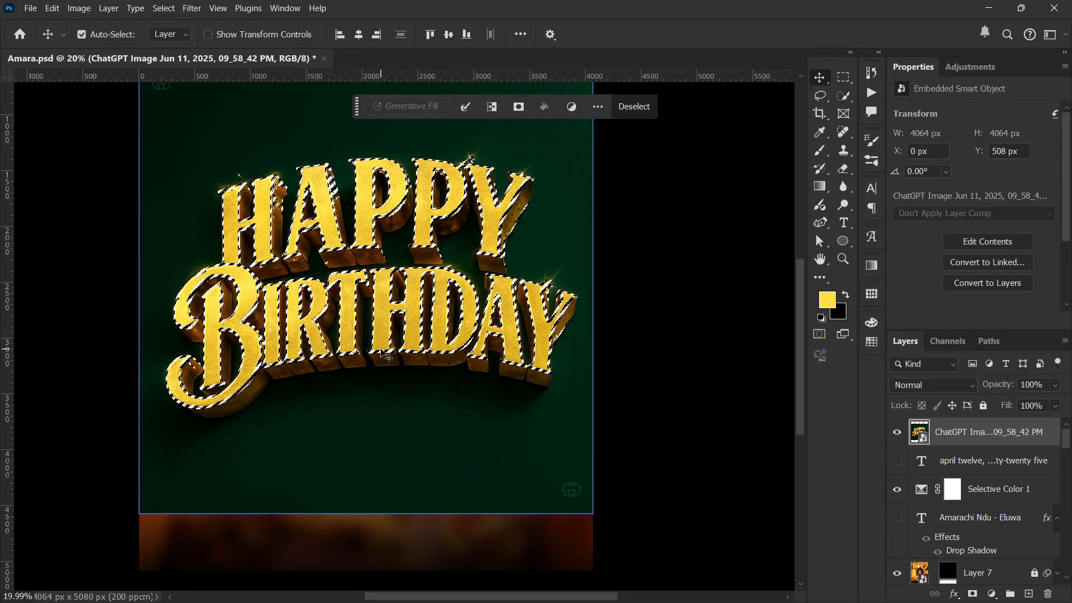
Deselect the gold lettering selection on the placed Happy Birthday image
scroll(388, 357, "up", 2)
scroll(469, 397, "up", 2)
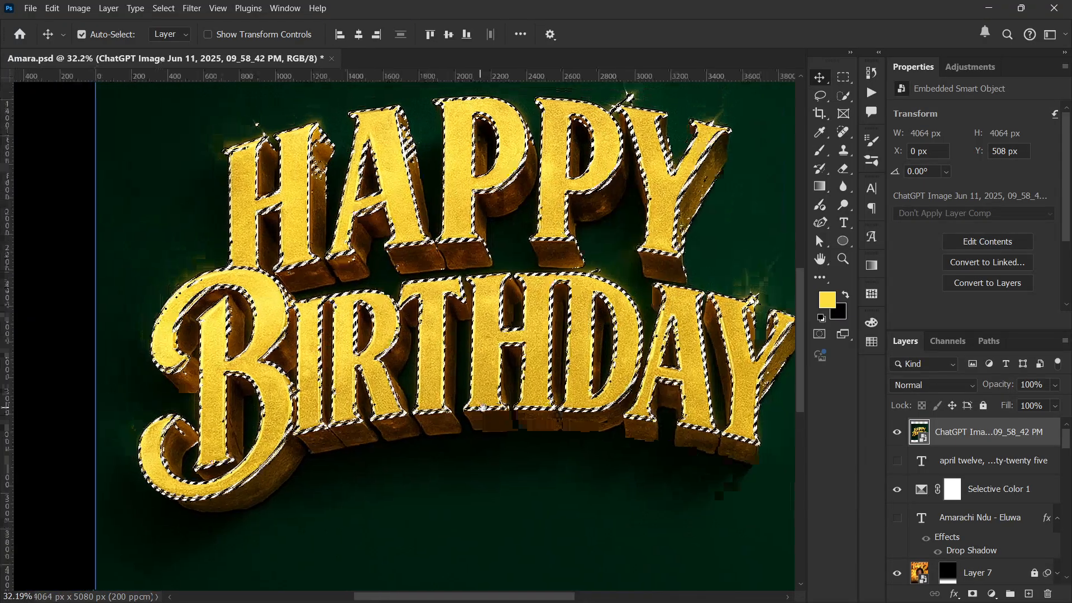
scroll(483, 408, "down", 1)
scroll(435, 313, "down", 1)
key("ctrl+d")
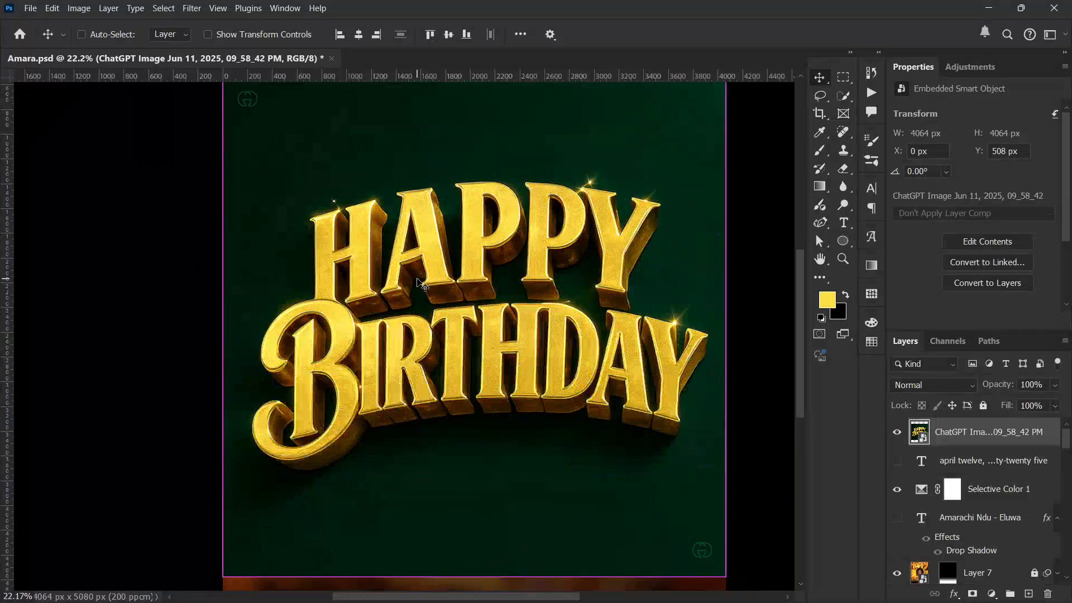
Select the image's dark green background with Color Range by sampling the green and setting Fuzziness to 61
scroll(472, 311, "down", 2)
left_click_drag(478, 358, 443, 342)
scroll(417, 167, "up", 1)
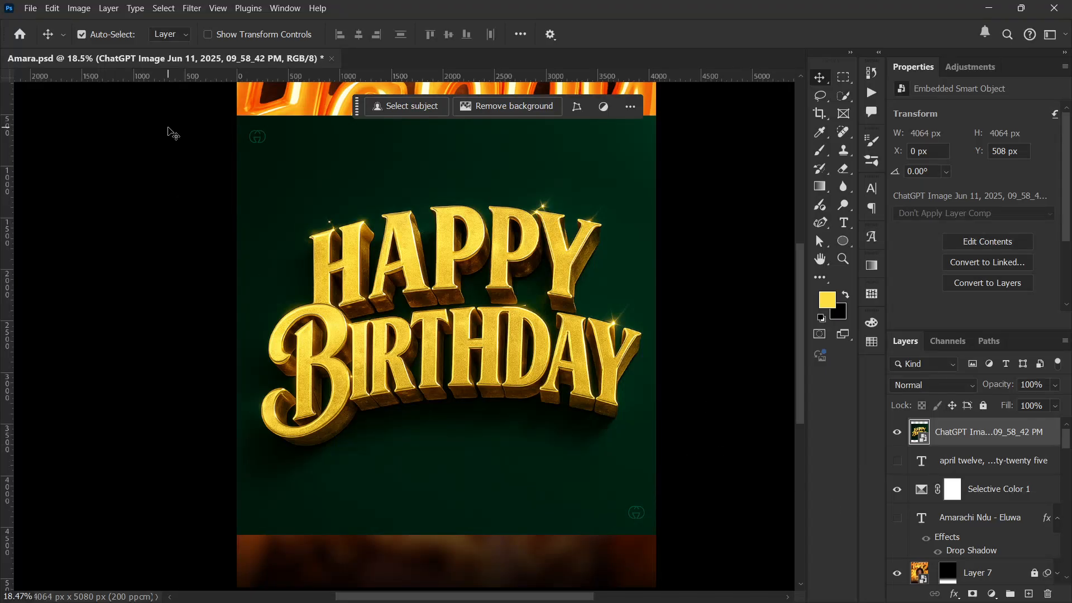
left_click(168, 9)
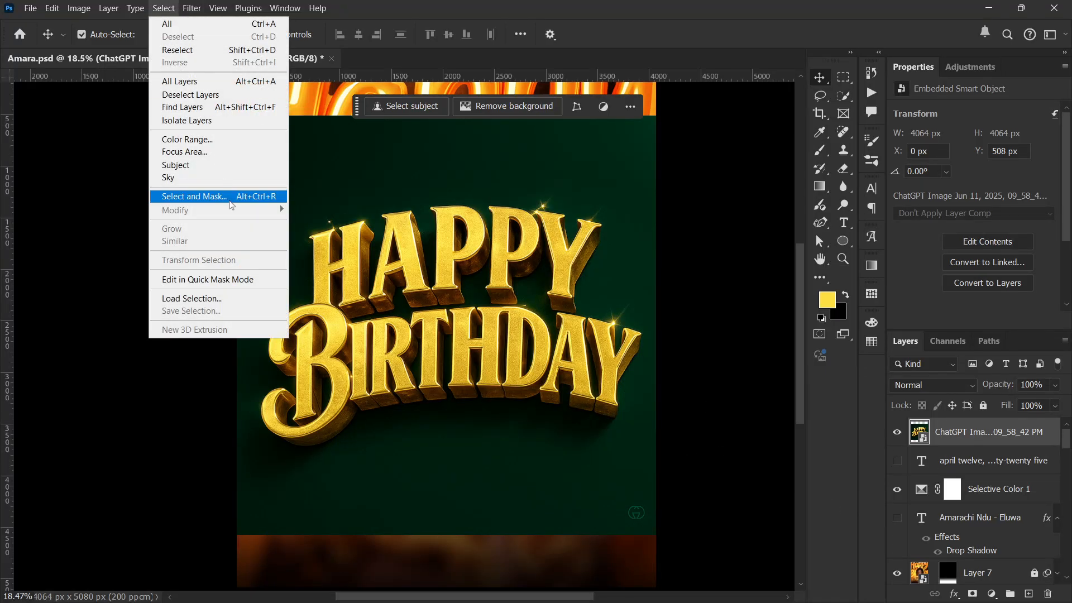
left_click(219, 147)
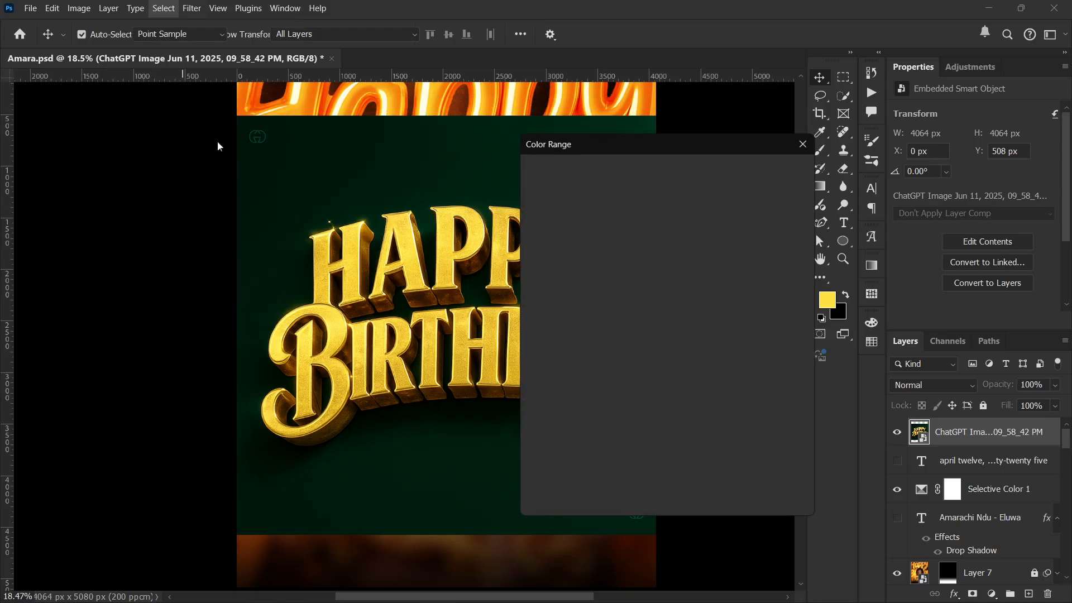
left_click(410, 166)
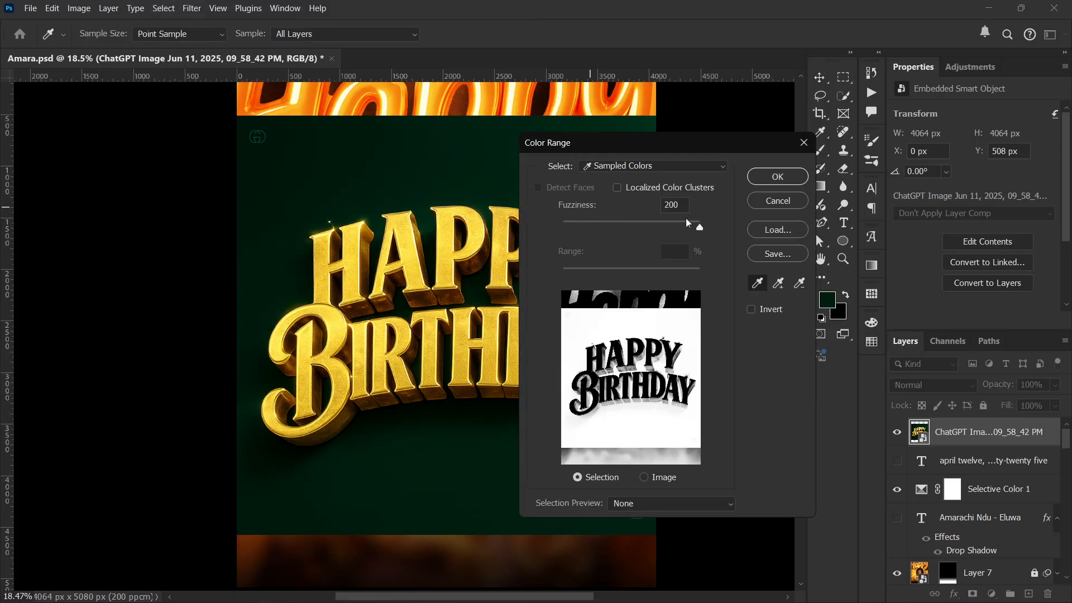
left_click_drag(700, 228, 638, 229)
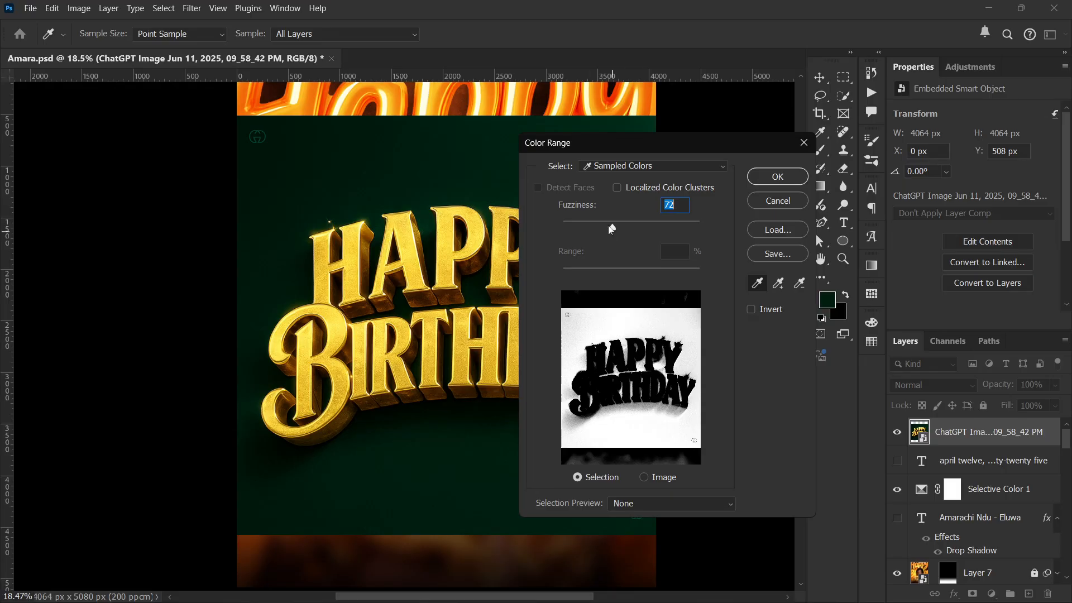
mouse_move(613, 228)
left_mouse_down()
mouse_move(590, 229)
mouse_move(606, 229)
left_mouse_up()
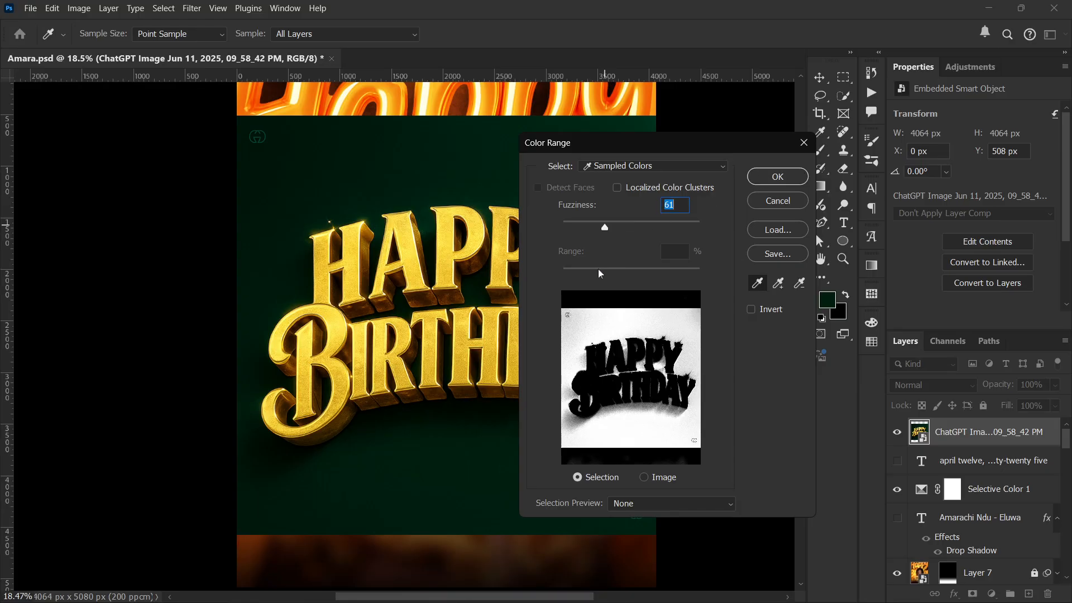
left_click(762, 178)
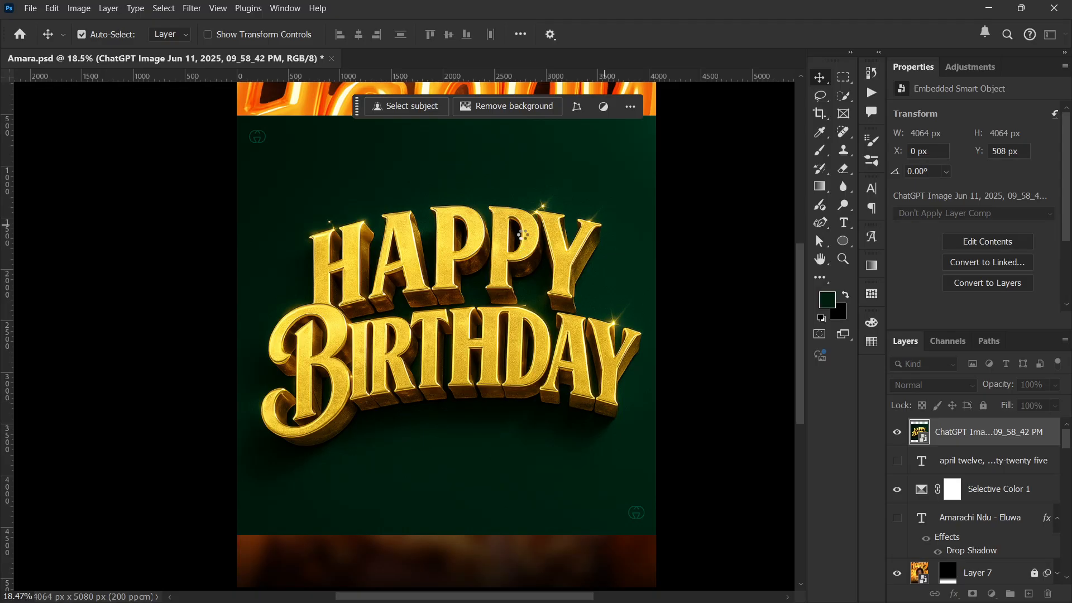
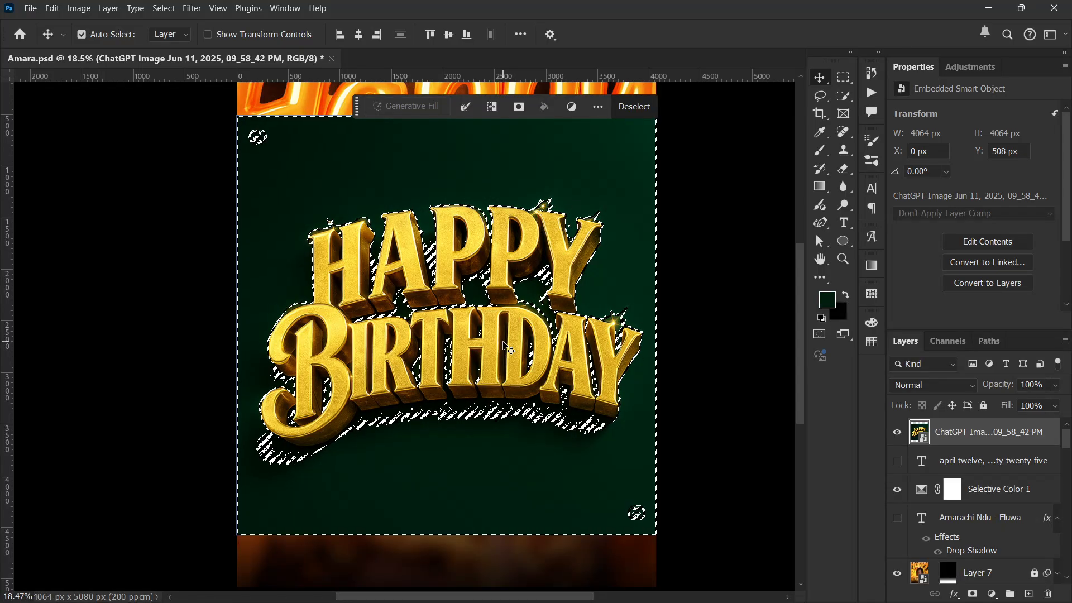
Add a layer mask to the placed image from the background selection and invert the mask
left_click(974, 583)
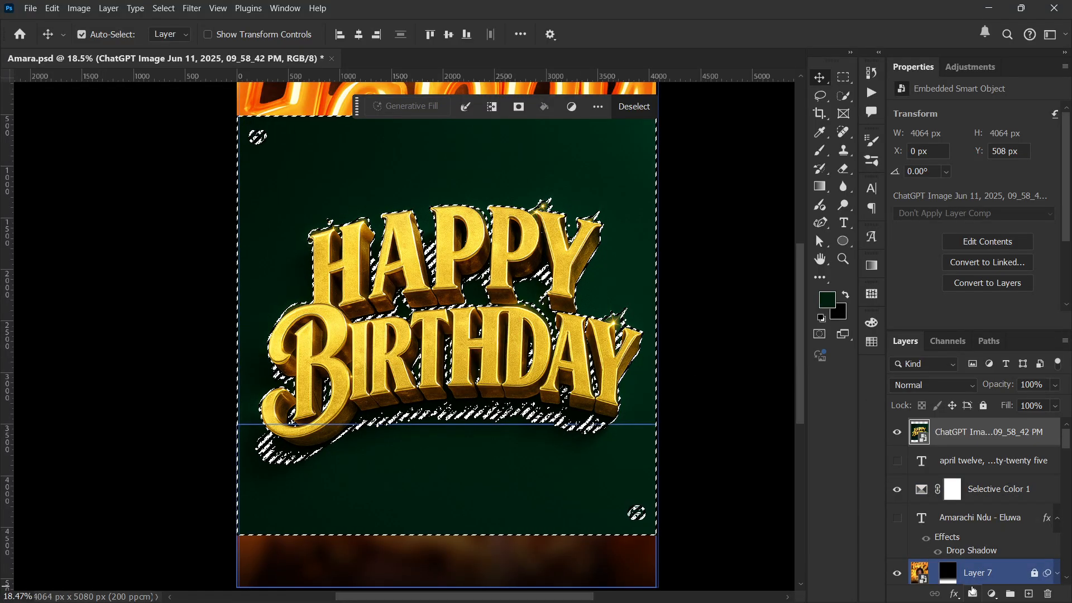
left_click(974, 593)
key("ctrl+i")
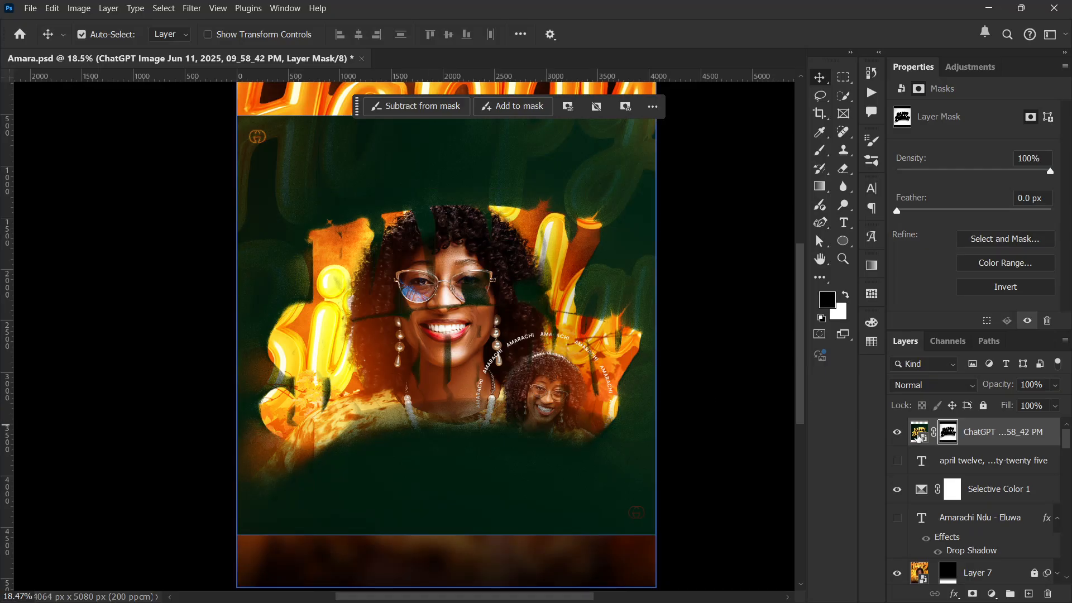
key("ctrl+i")
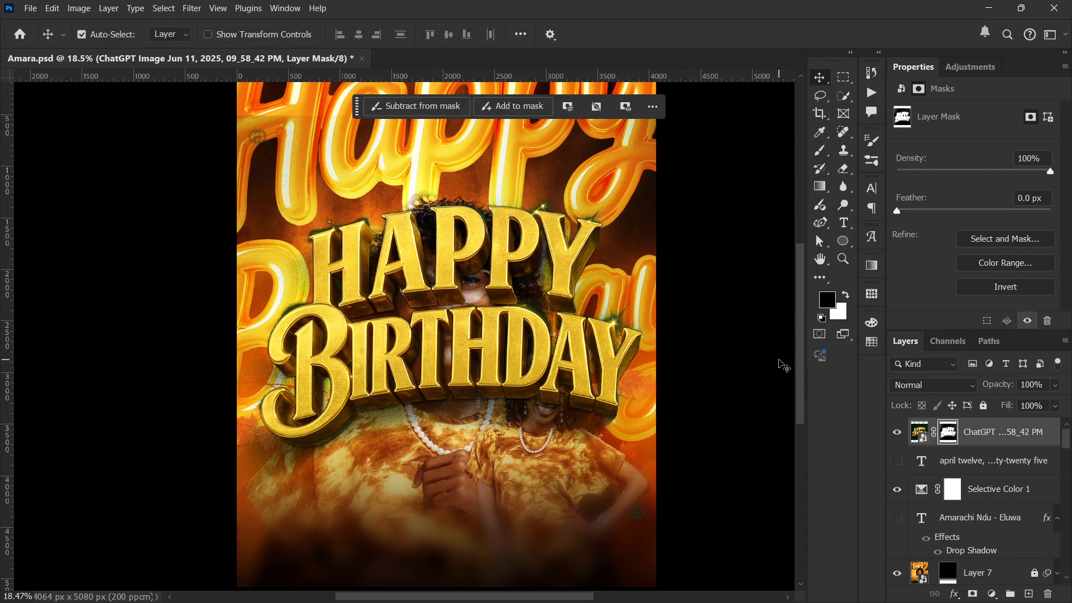
Scale the masked Happy Birthday lettering to about 51.69% and place it over the lower-left part of the flyer
scroll(470, 270, "down", 3)
left_click_drag(469, 328, 455, 356)
scroll(450, 359, "up", 3)
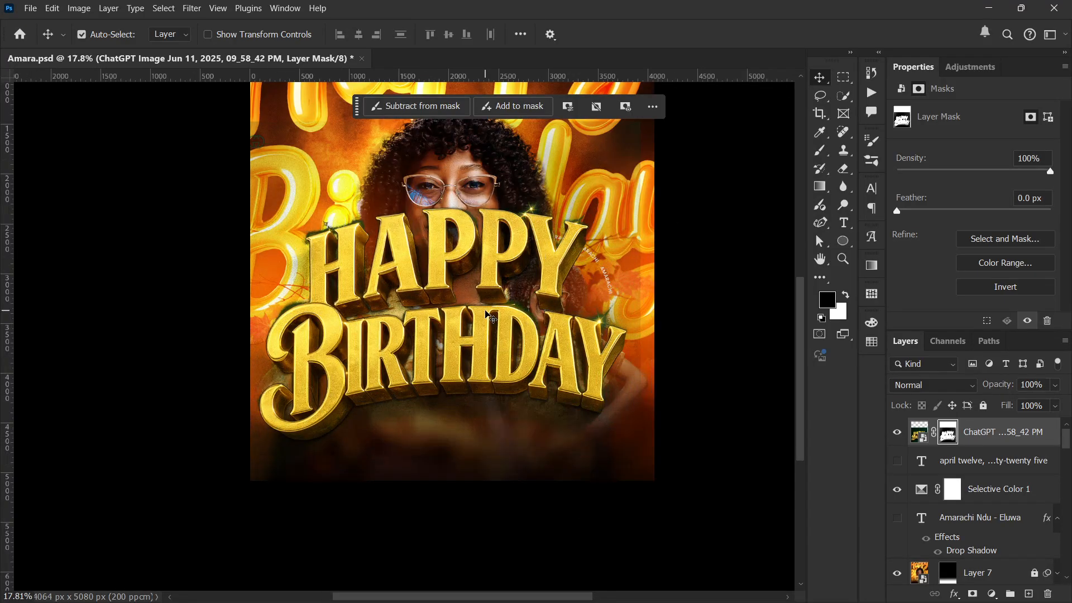
scroll(491, 317, "up", 2)
scroll(491, 317, "down", 1)
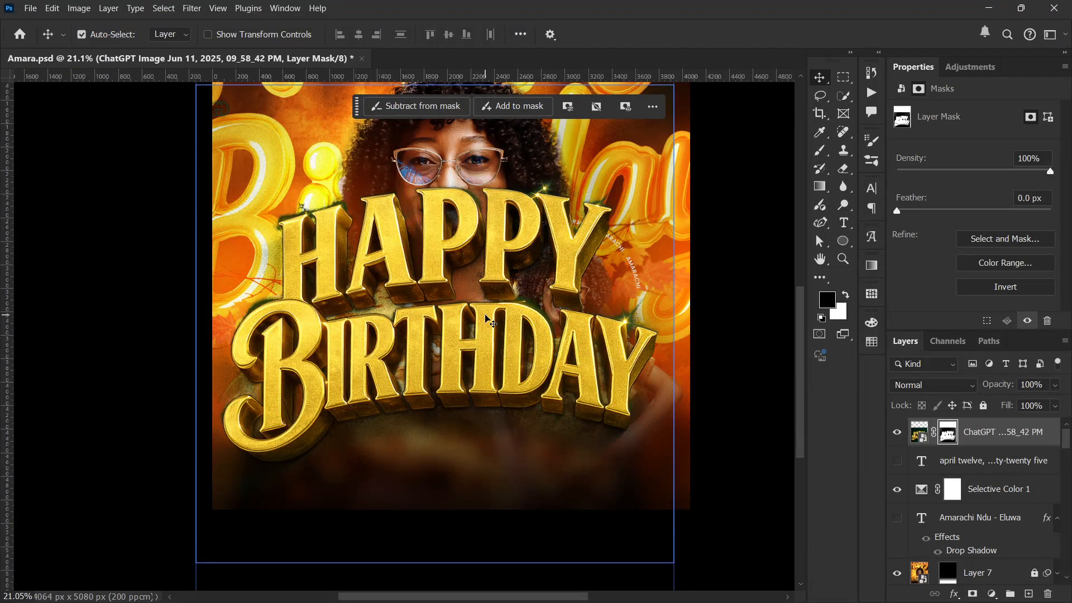
key("ctrl+t")
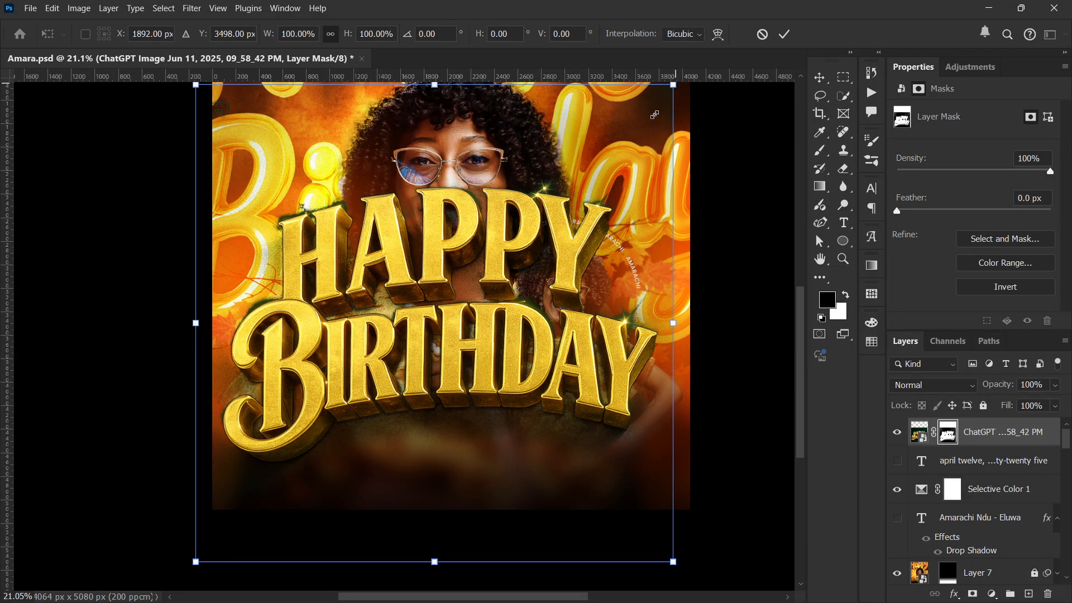
left_click_drag(673, 84, 443, 315)
left_click_drag(330, 476, 376, 423)
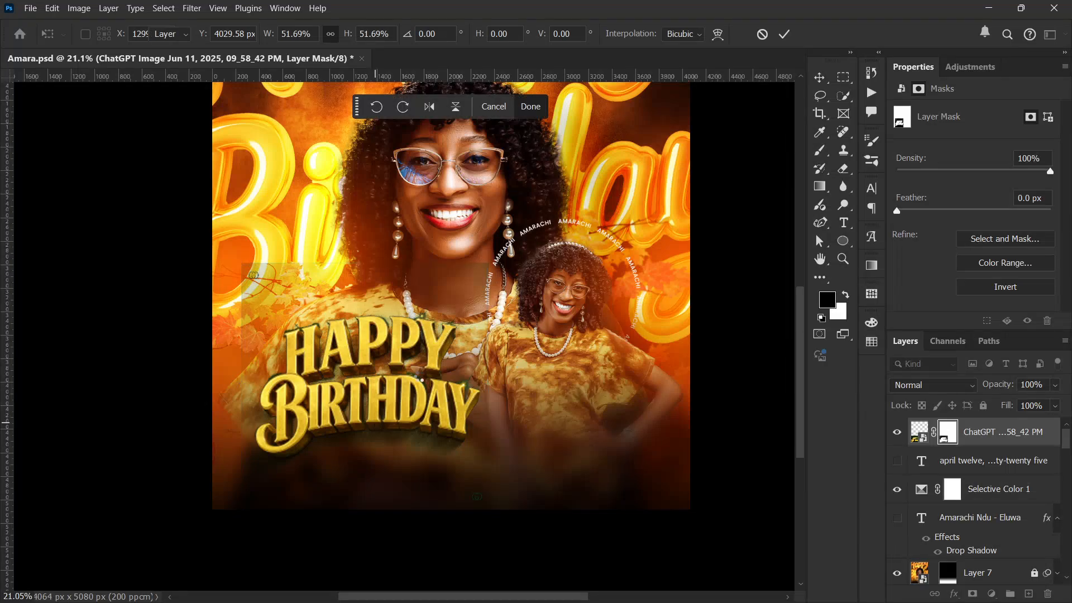
scroll(422, 377, "down", 3)
Move the masked lettering to about X 343 px, Y 2877 px, and hide its layer
scroll(421, 375, "up", 6)
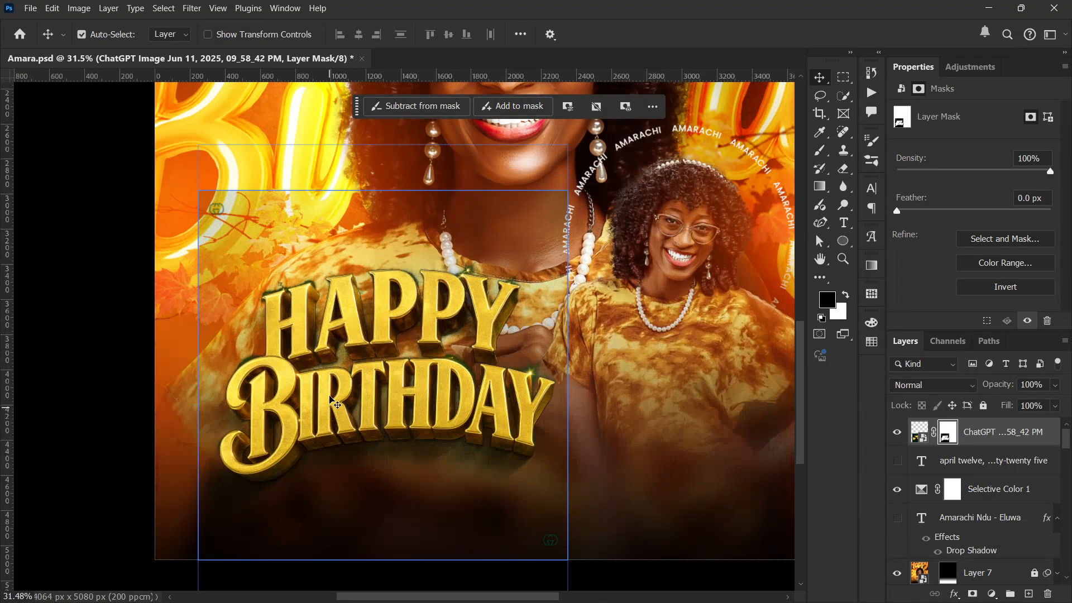
scroll(335, 402, "up", 2)
scroll(335, 402, "down", 6)
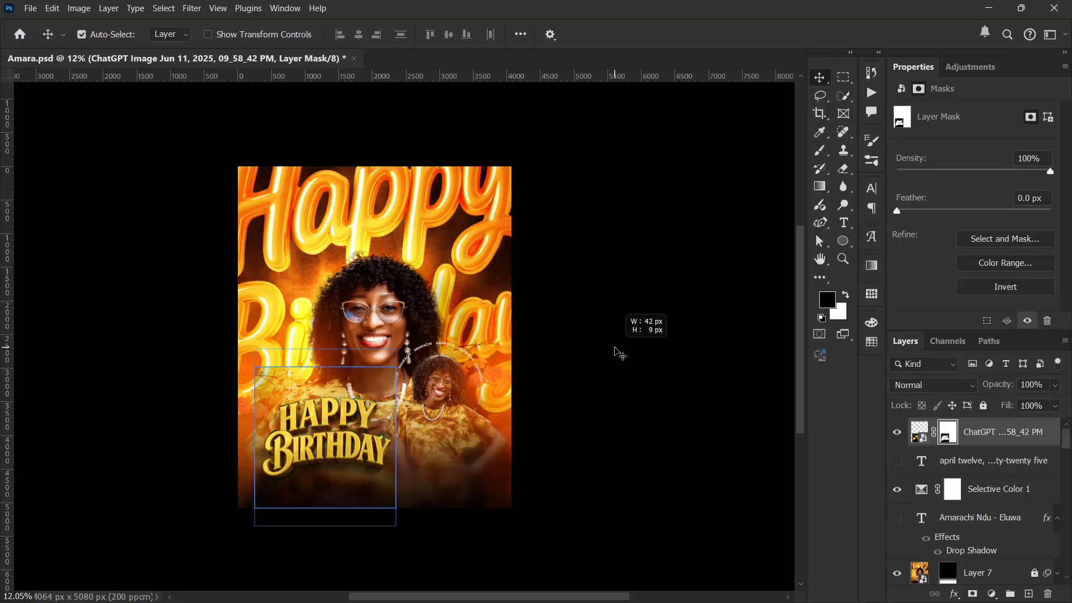
left_click_drag(619, 353, 620, 354)
left_click_drag(361, 394, 439, 322)
scroll(440, 321, "up", 6)
mouse_move(437, 395)
left_mouse_down()
mouse_move(474, 407)
mouse_move(455, 384)
left_mouse_up()
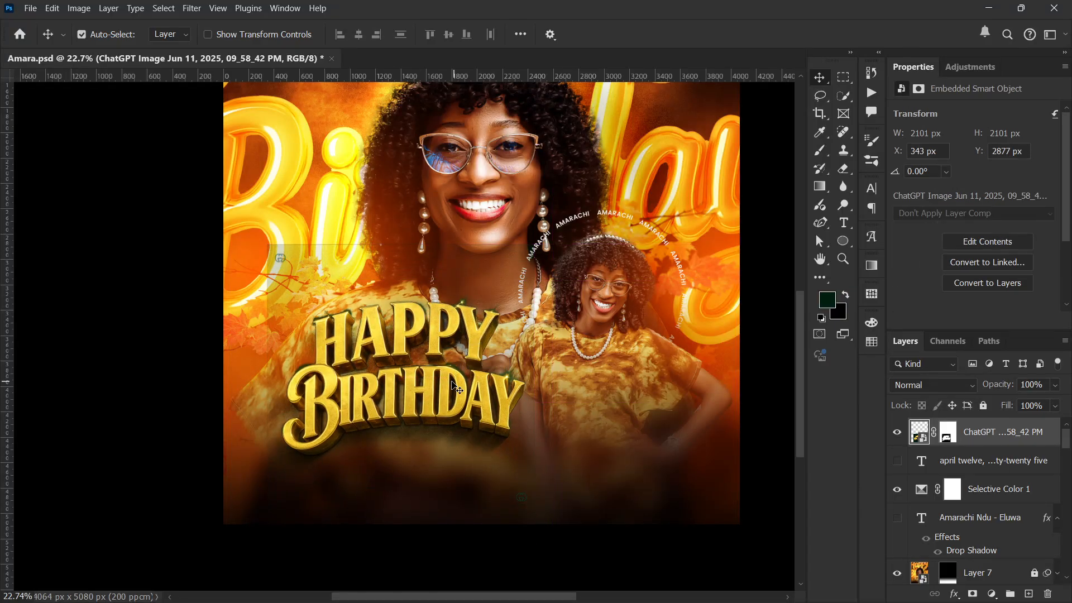
scroll(455, 384, "up", 4)
scroll(455, 384, "down", 5)
left_click(898, 435)
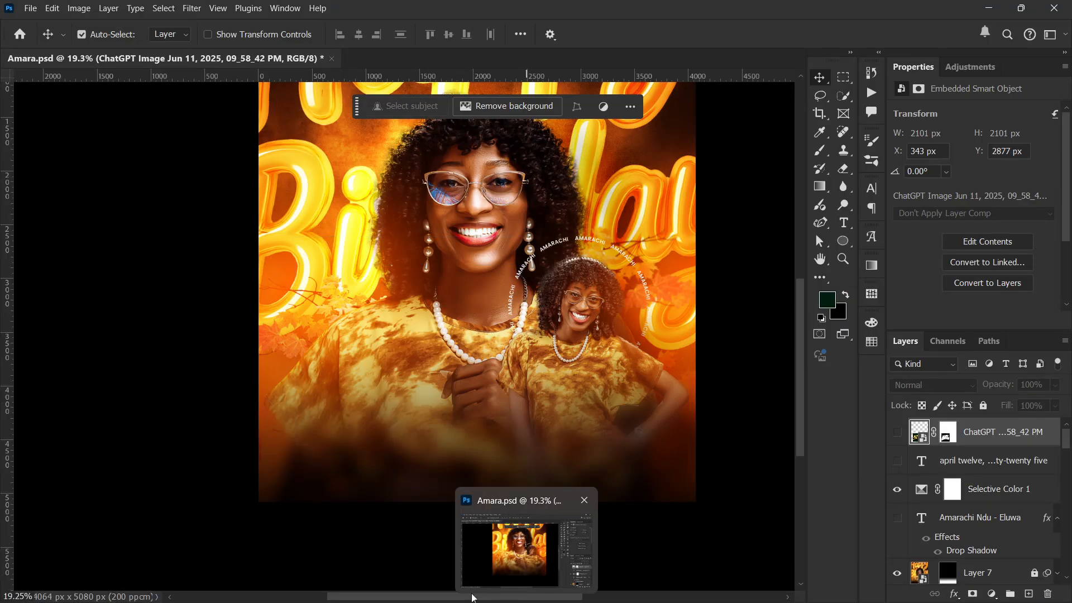
left_click(218, 528)
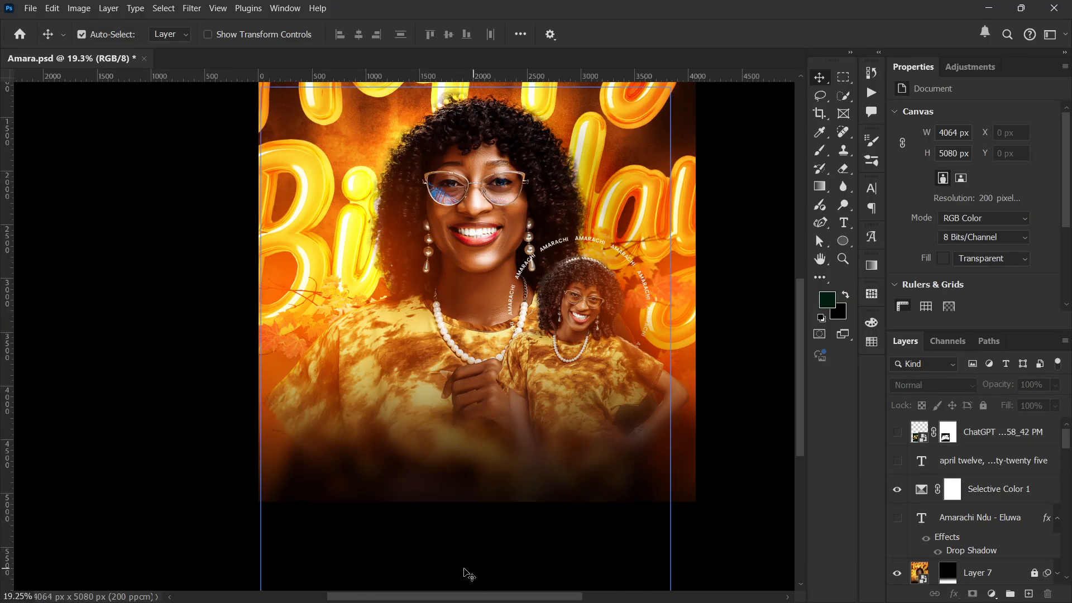
Switch to the Downloads folder and compare the ChatGPT lettering images 09_58_30 PM and 10_01_47 PM in the image viewer
left_click(466, 590)
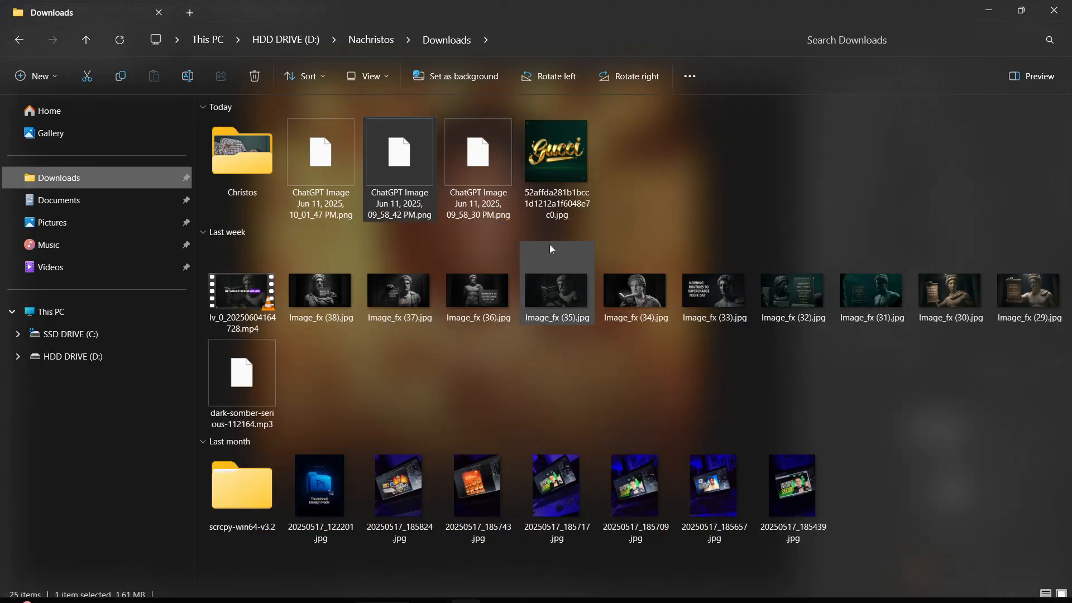
double_click(464, 173)
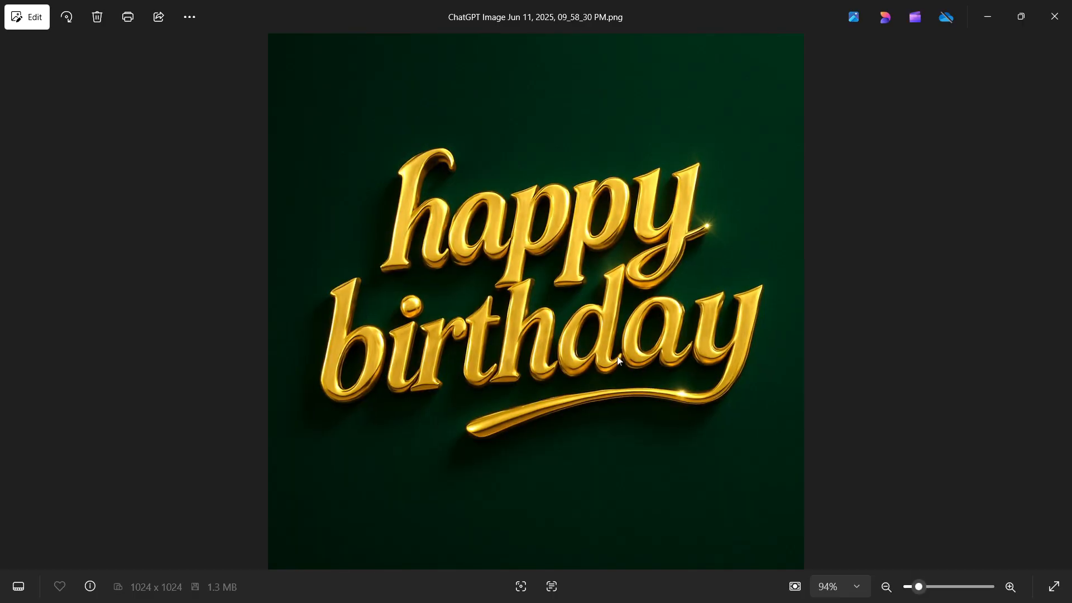
key("Right")
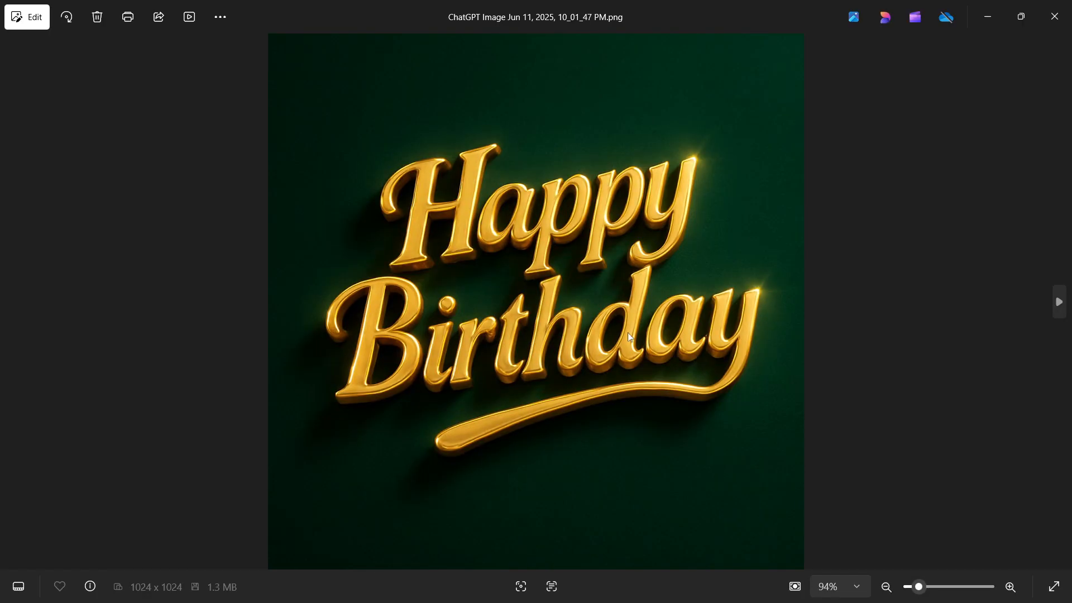
key("Left")
key("Left")
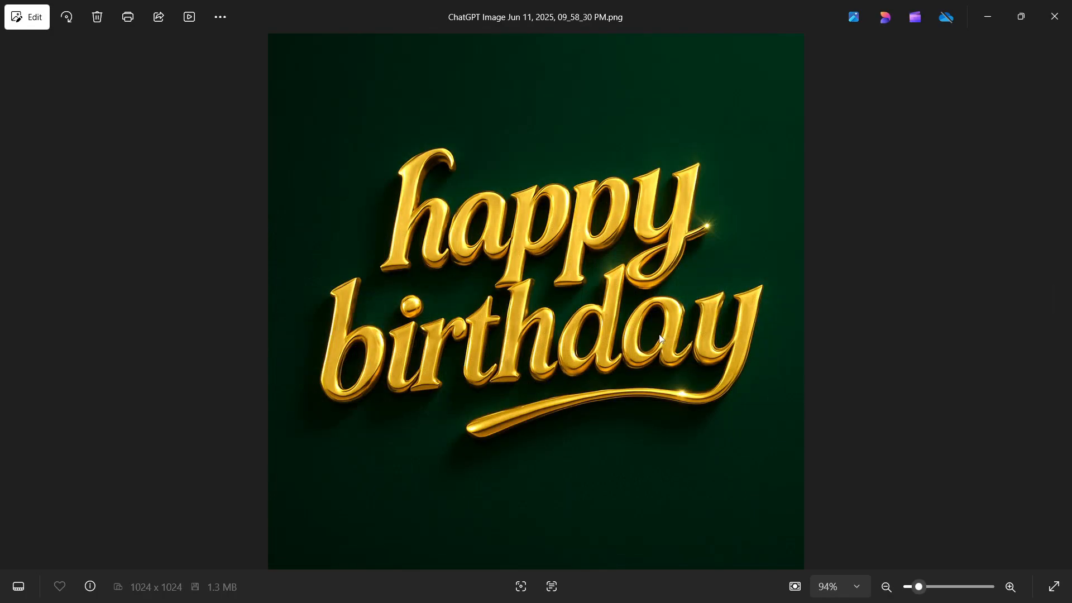
key("Right")
key("Right")
left_click(1054, 16)
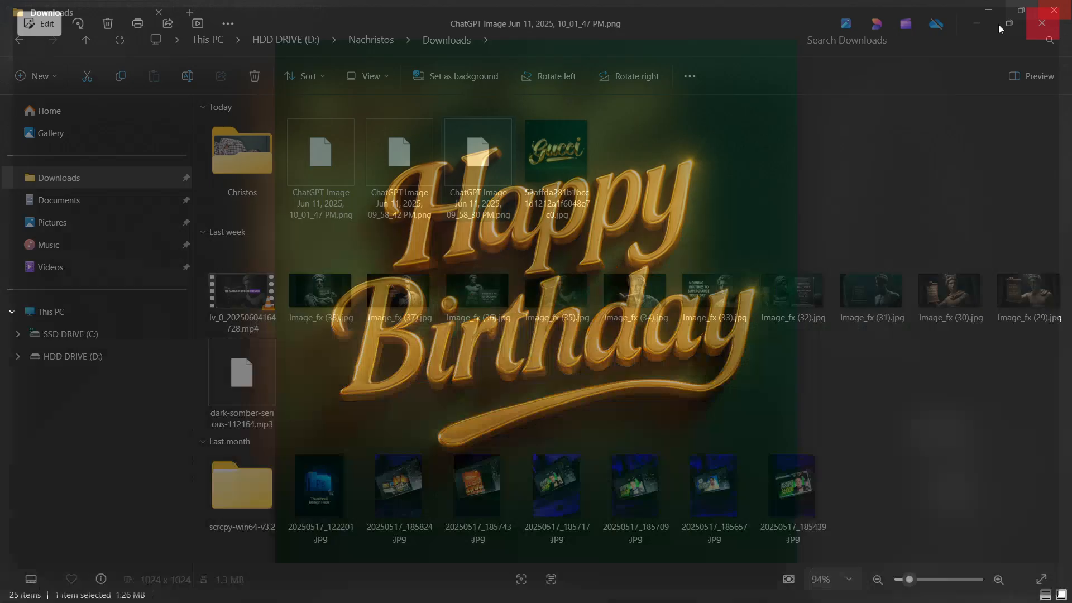
Place "ChatGPT Image Jun 11, 2025, 10_01_47 PM.png" from the Downloads folder into the flyer as a new layer
left_click(340, 168)
left_click_drag(321, 156, 441, 386)
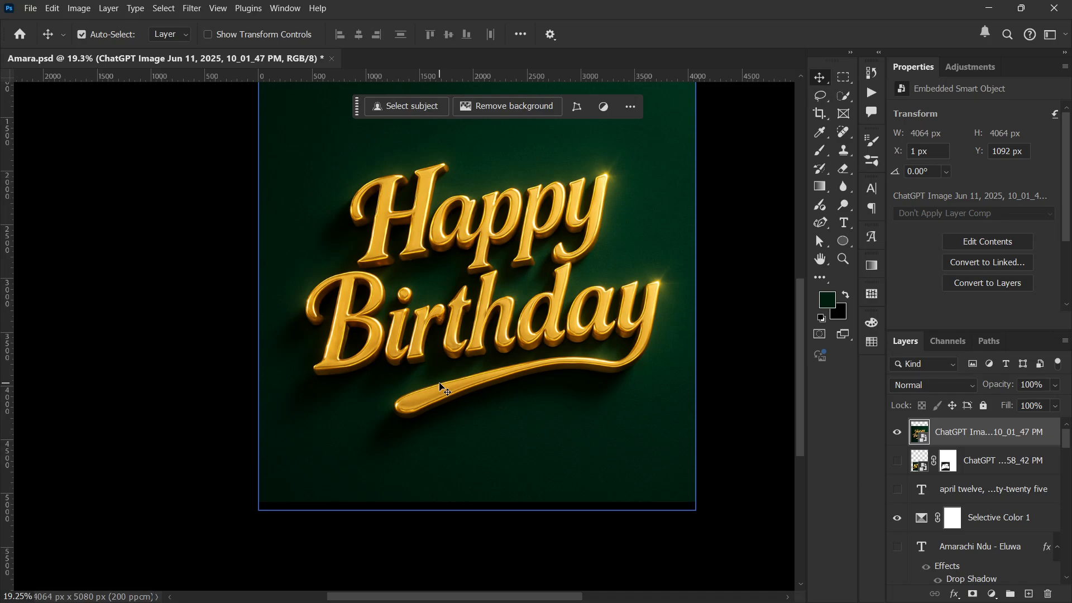
Try Remove Background on the placed script lettering and move the lettering, and undo both changes
left_click(518, 106)
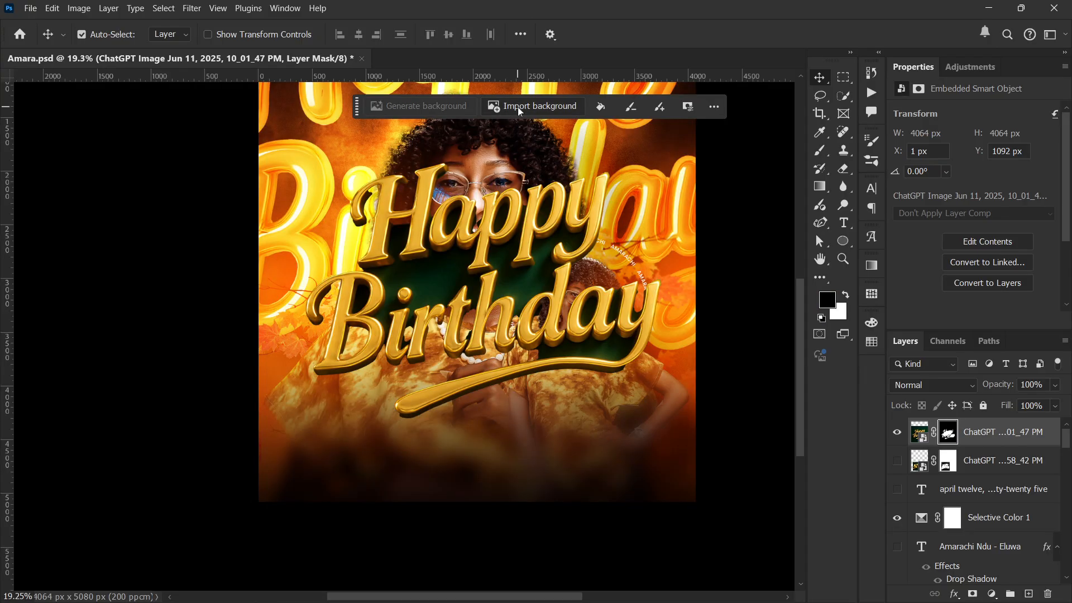
scroll(647, 290, "down", 2)
left_click_drag(537, 298, 512, 353)
scroll(558, 324, "up", 3)
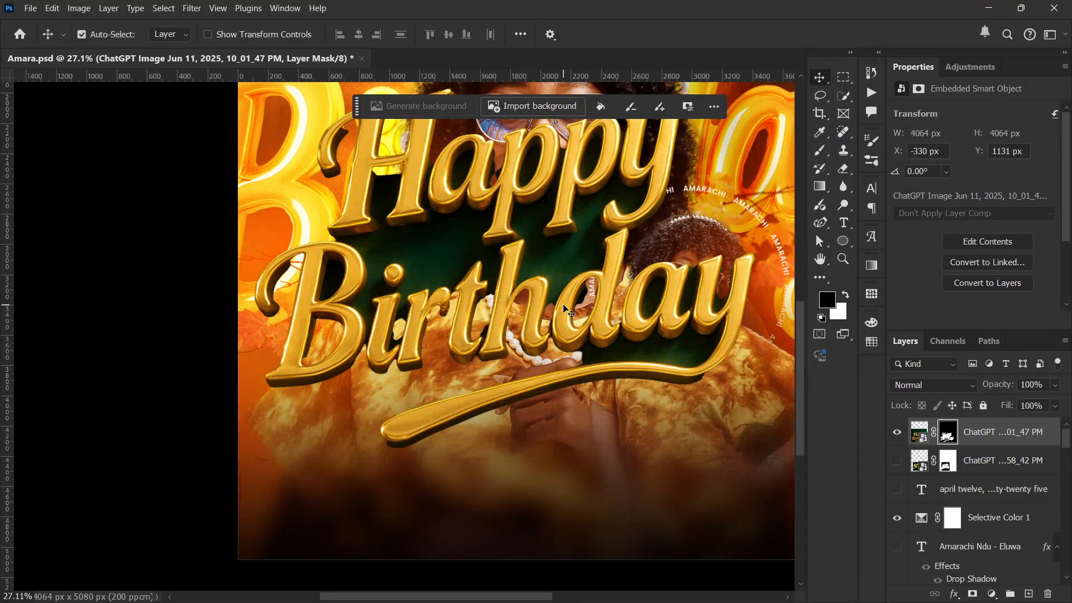
scroll(564, 307, "up", 2)
key("ctrl+z")
key("ctrl+z")
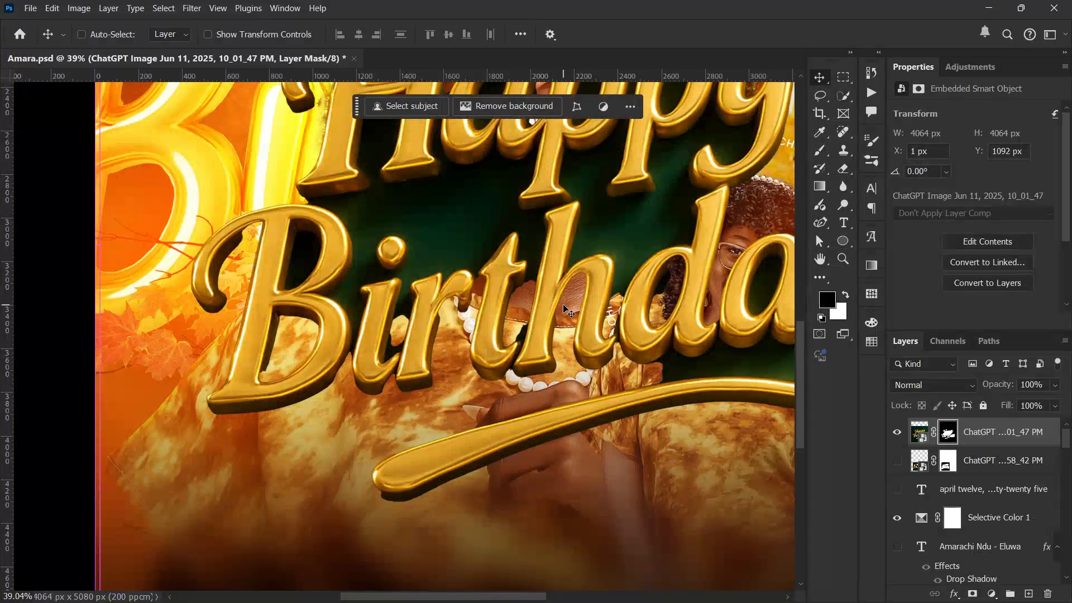
scroll(563, 303, "down", 2)
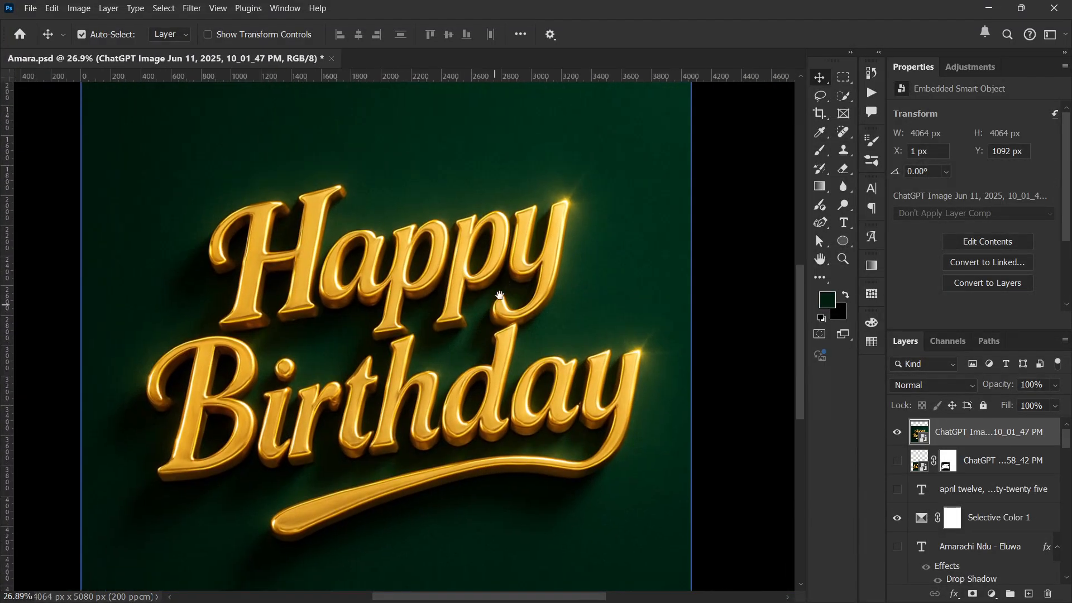
scroll(506, 275, "down", 1)
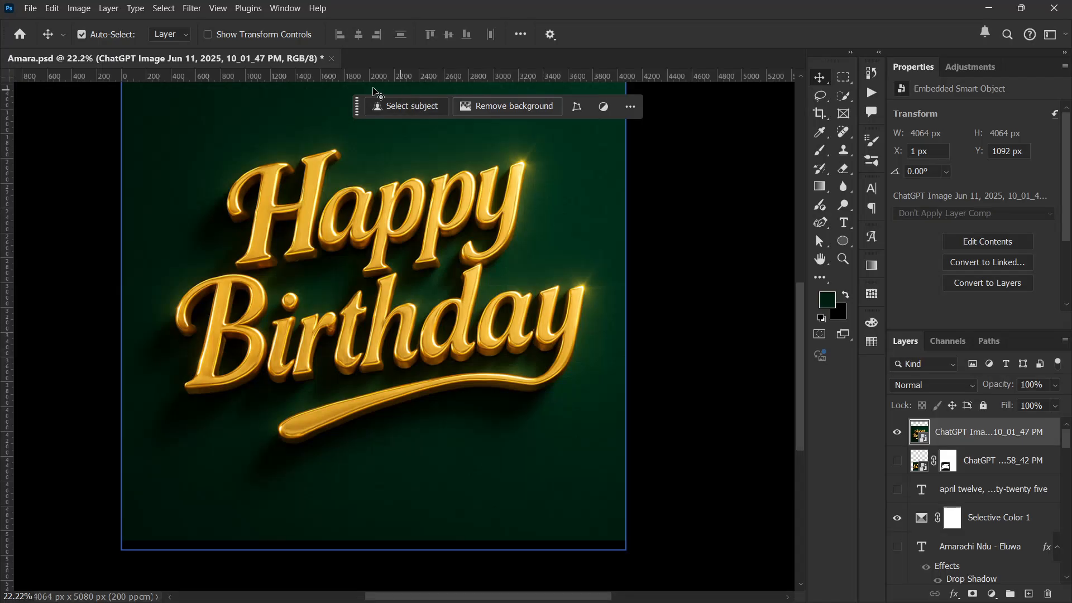
left_click(176, 8)
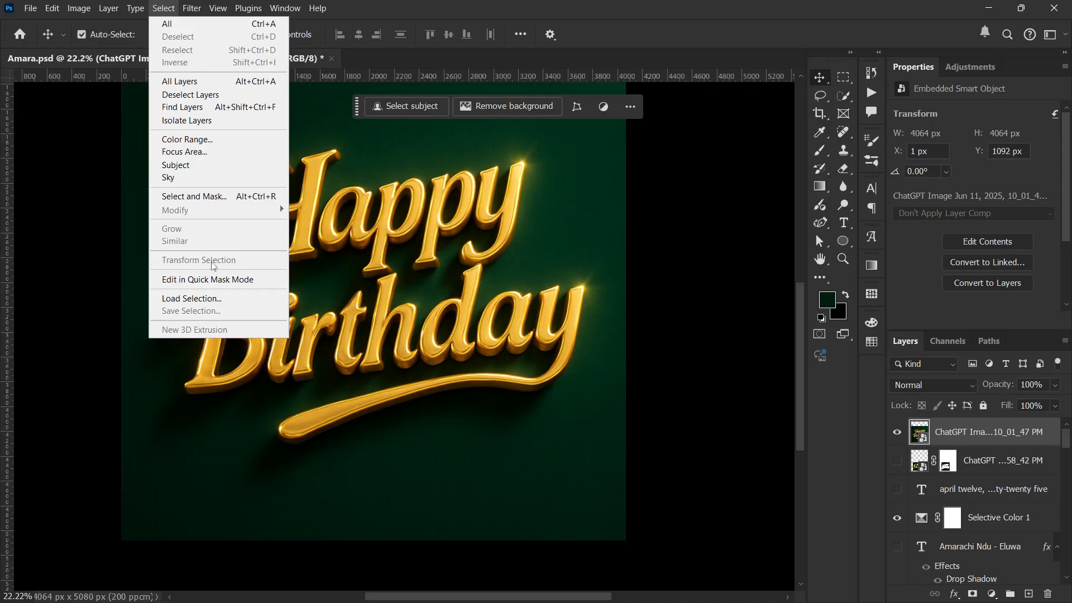
left_click(192, 157)
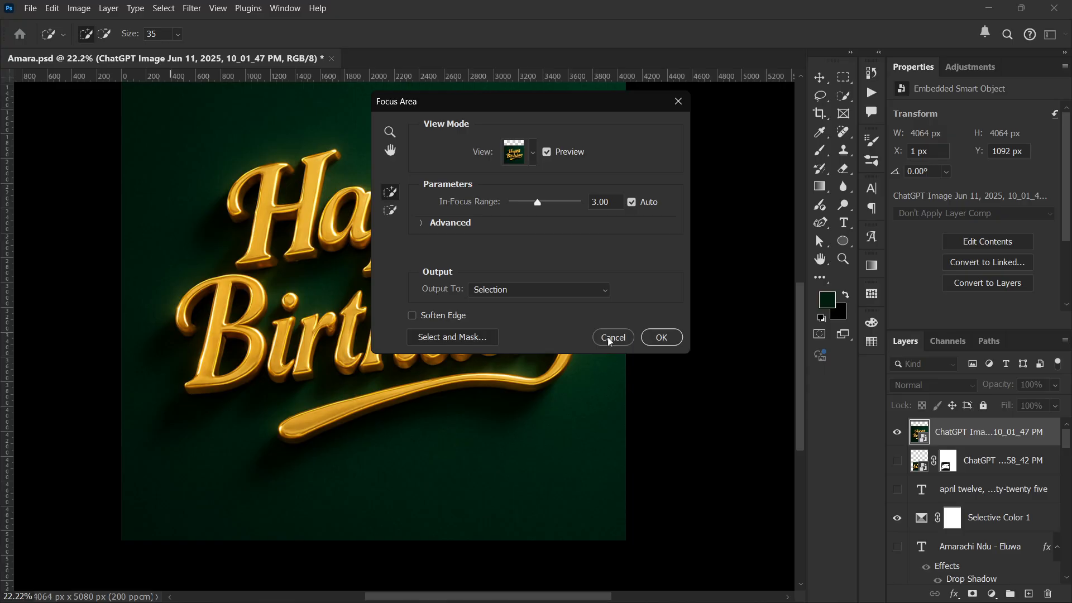
left_click(680, 105)
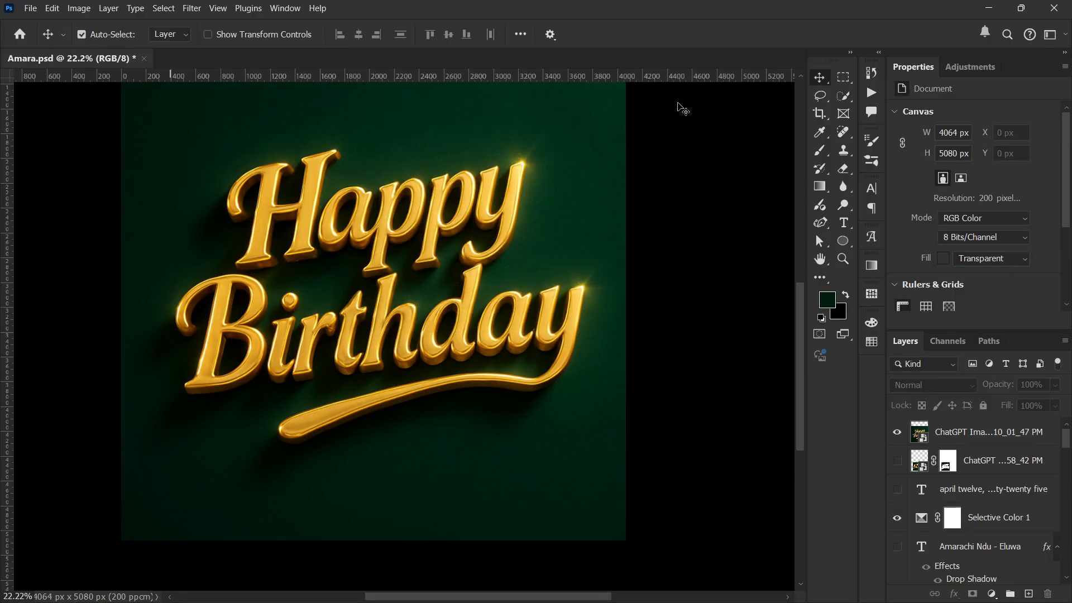
Select the unmasked script lettering layer, open Color Range for it and try the Greens preset
scroll(402, 336, "down", 3)
left_click(406, 317)
scroll(406, 314, "up", 4)
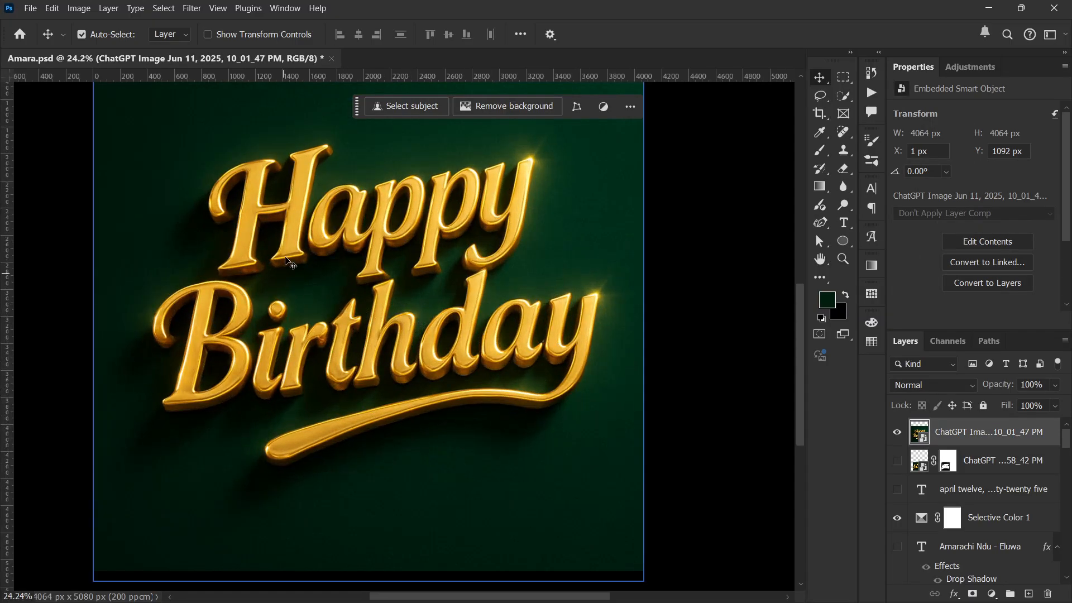
left_click(164, 8)
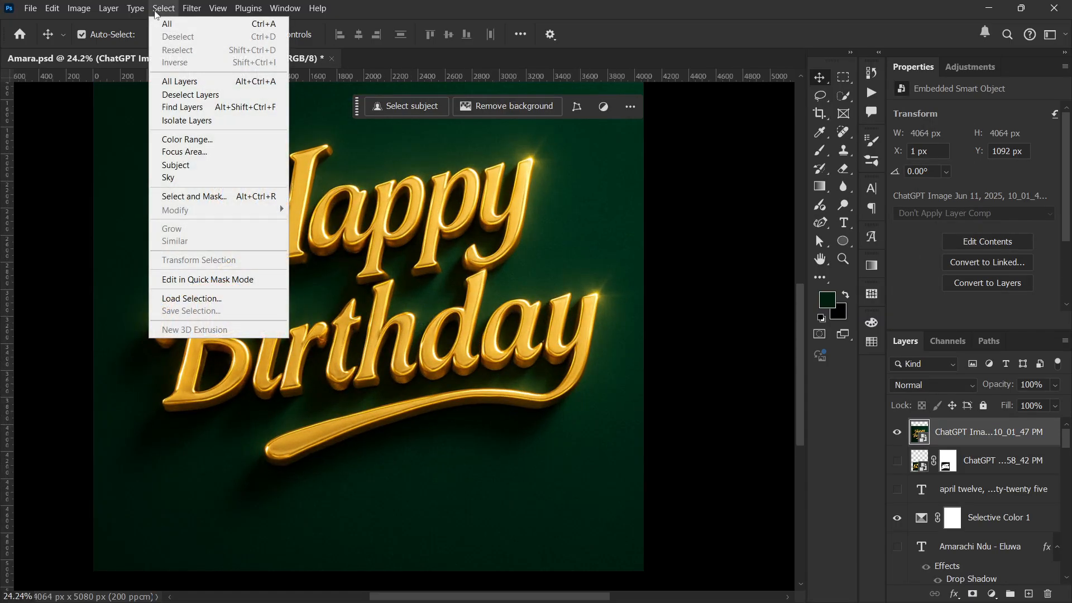
left_click(200, 140)
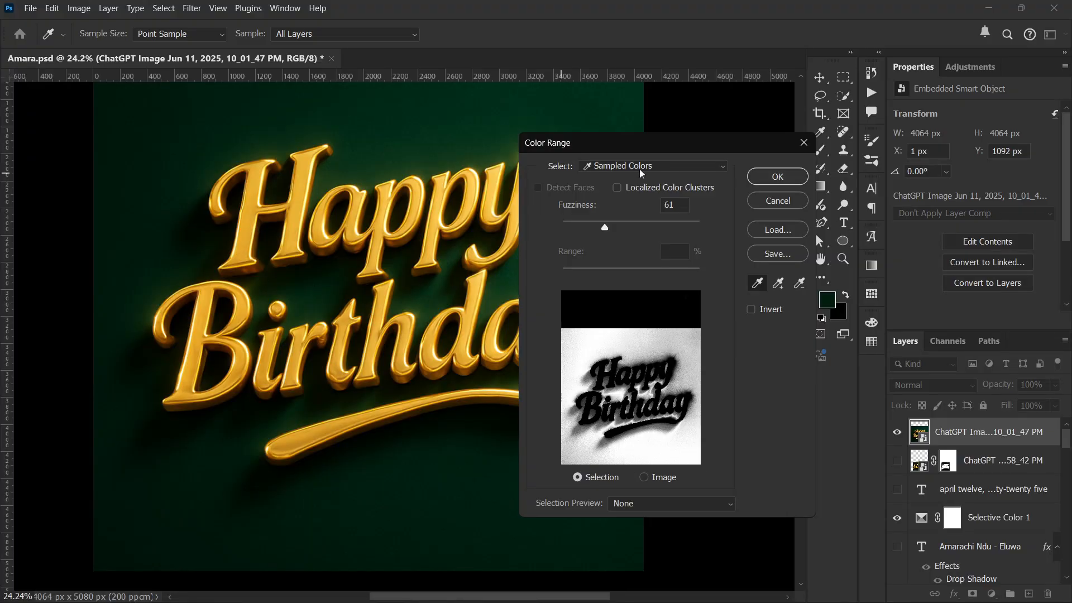
left_click(641, 168)
left_click(648, 228)
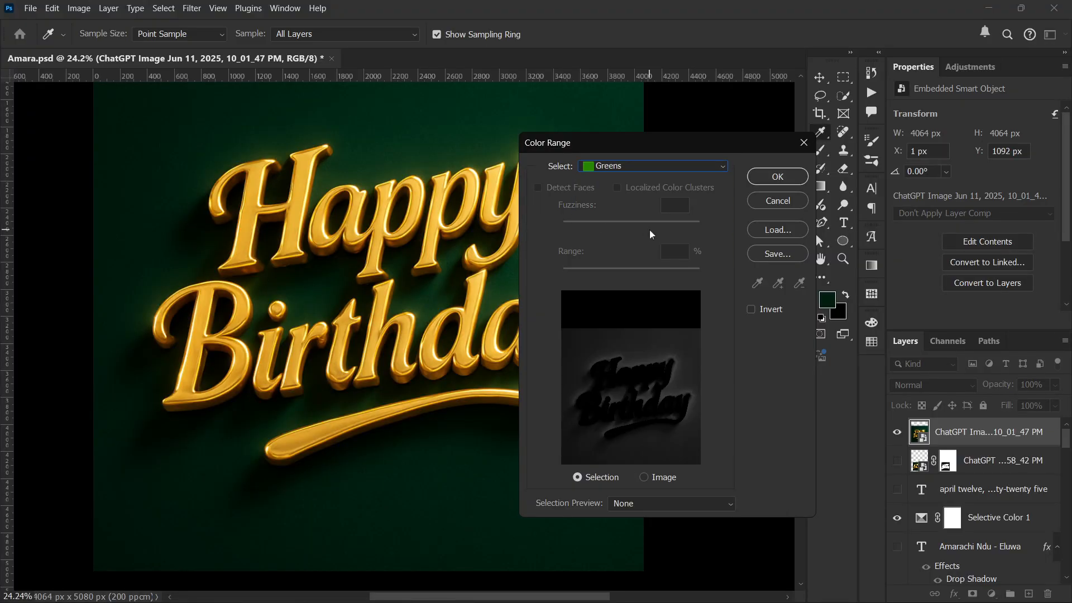
Switch Color Range back to Sampled Colors and sample the dark green background above the lettering
left_click(618, 167)
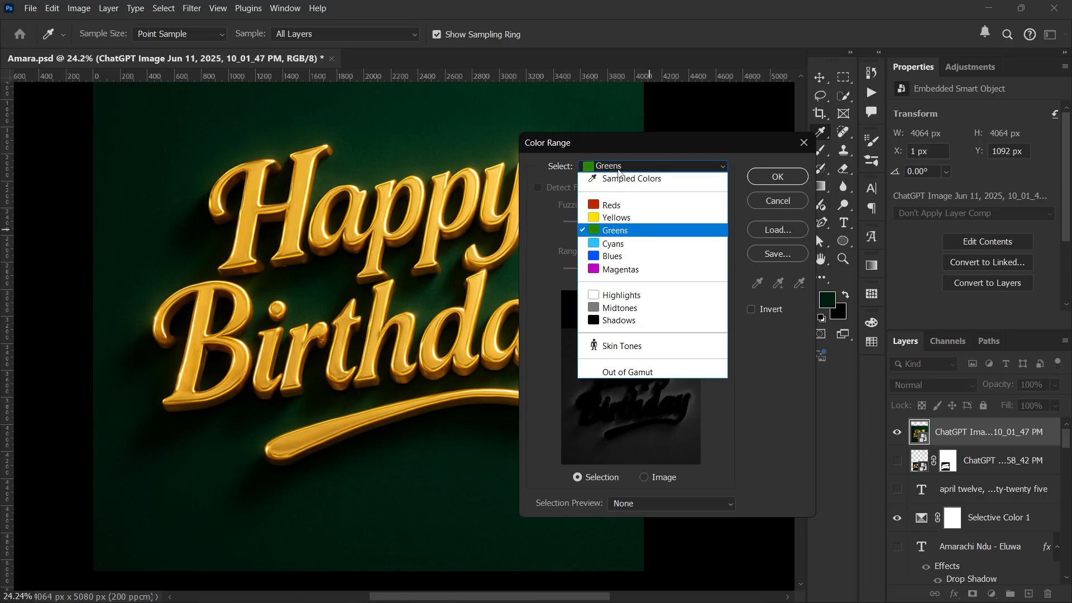
left_click(617, 178)
left_click(506, 118)
left_click(506, 117)
left_click(405, 108)
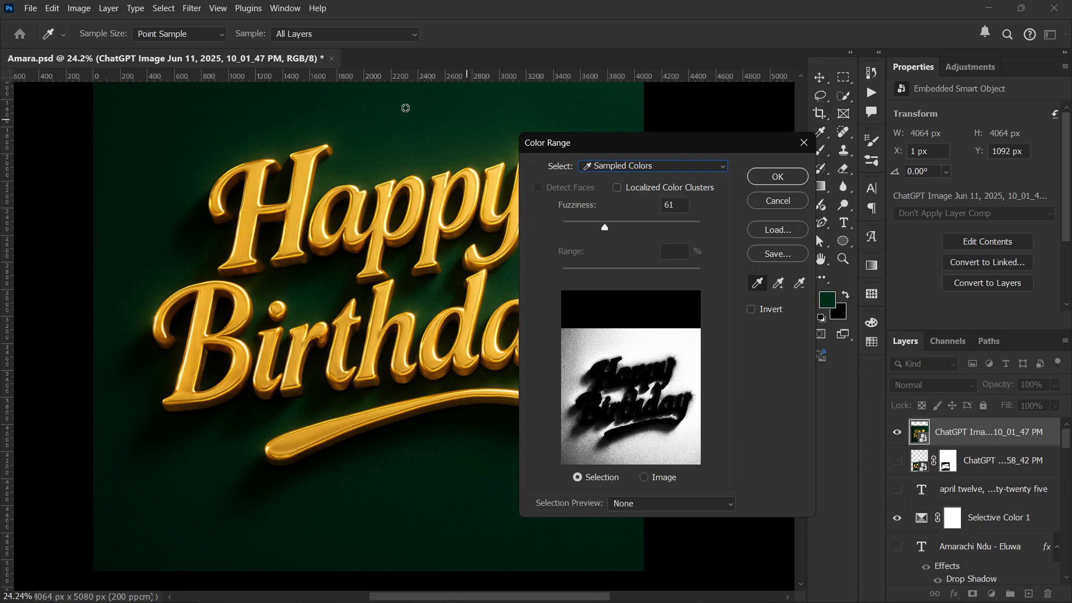
left_click(404, 107)
left_click(411, 114)
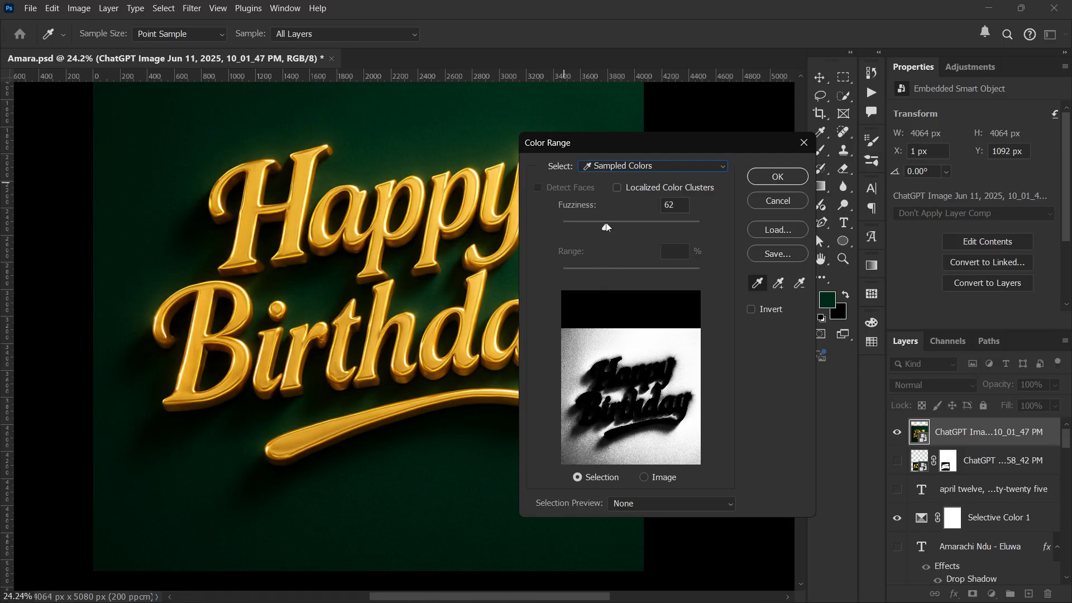
Set the Color Range fuzziness to 123, invert the result and create the selection of the gold lettering
left_click_drag(607, 226, 627, 226)
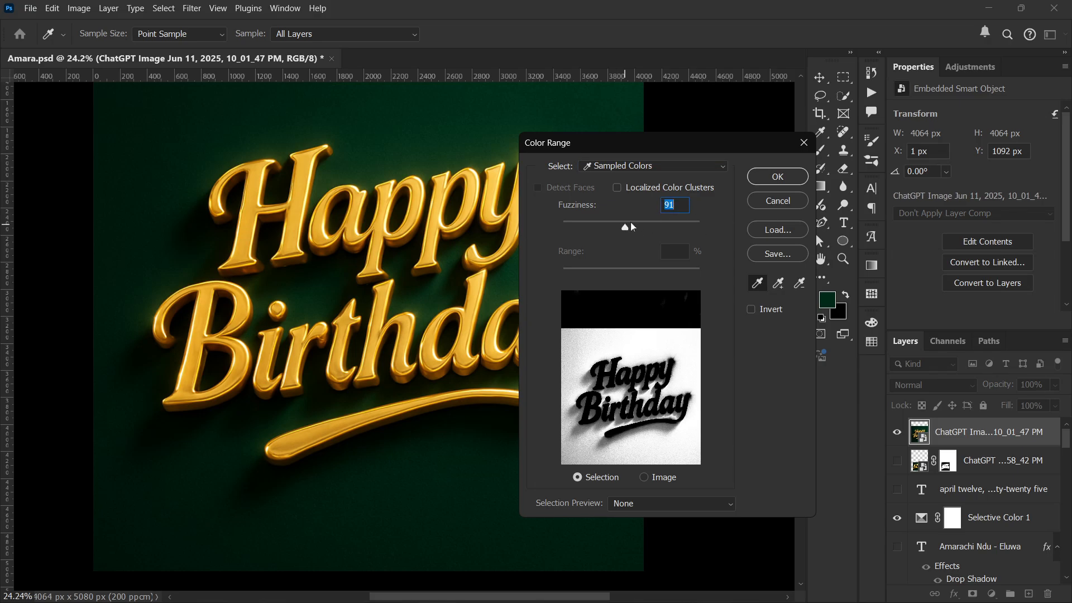
left_click(633, 226)
left_click_drag(633, 226, 643, 229)
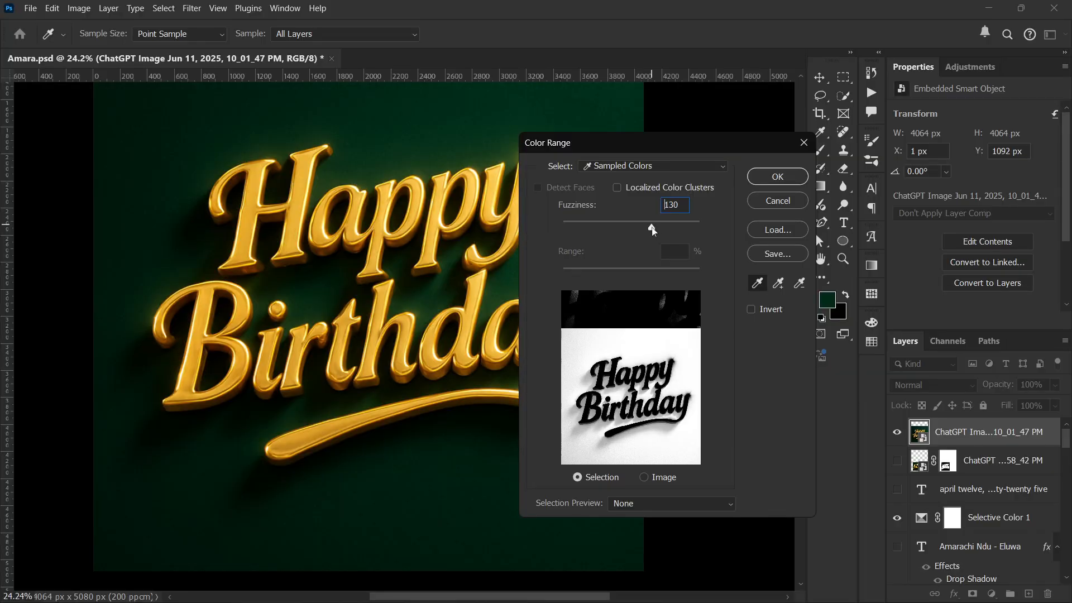
left_click_drag(652, 228, 648, 228)
left_click(751, 310)
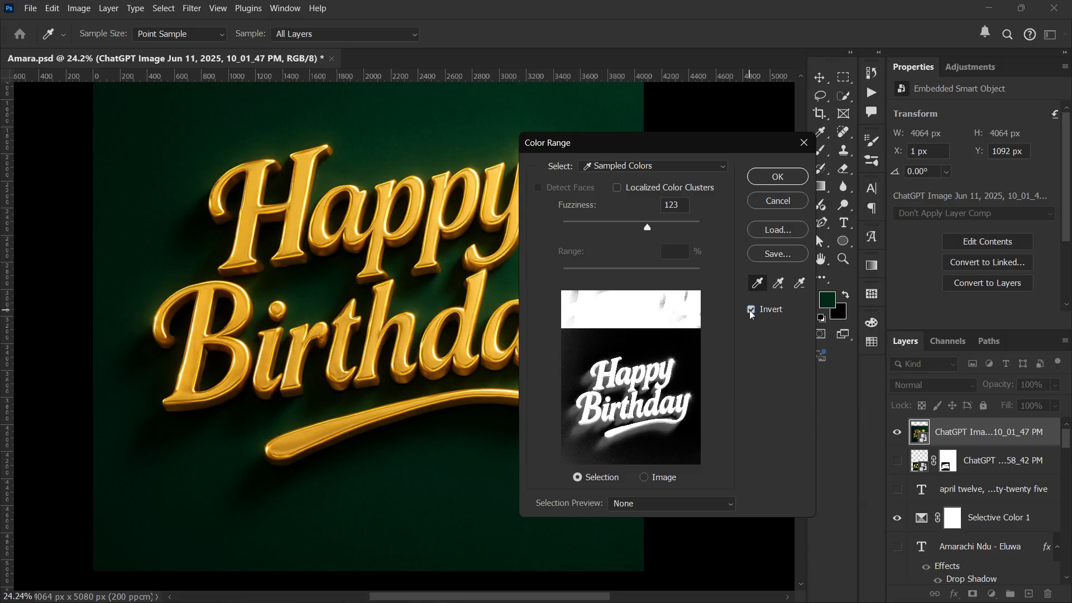
left_click(785, 181)
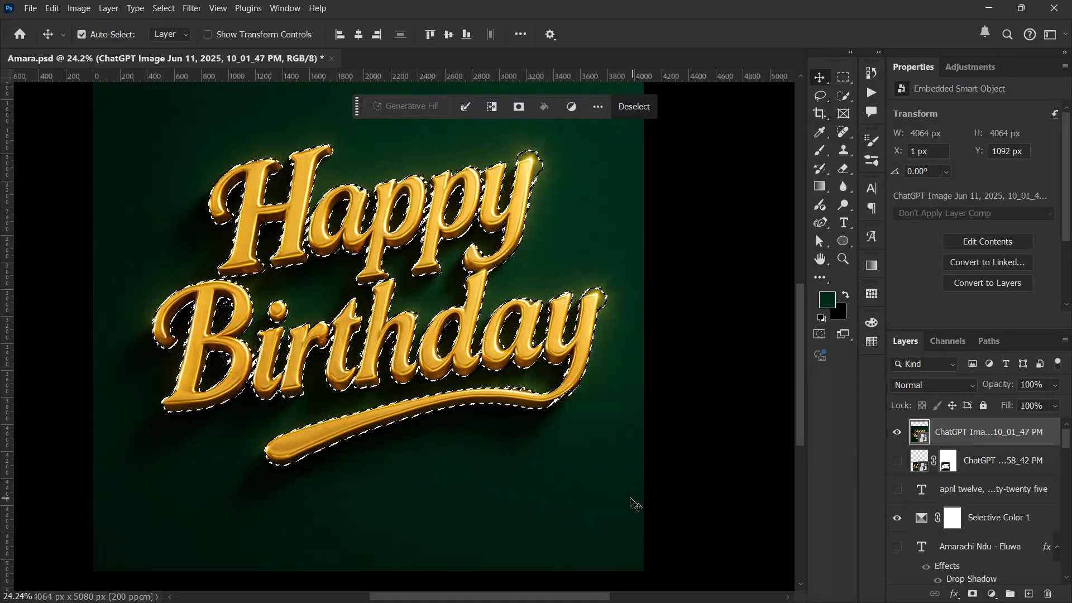
Mask the script lettering layer with the selection and move the lettering down over the woman's dress
left_click(973, 593)
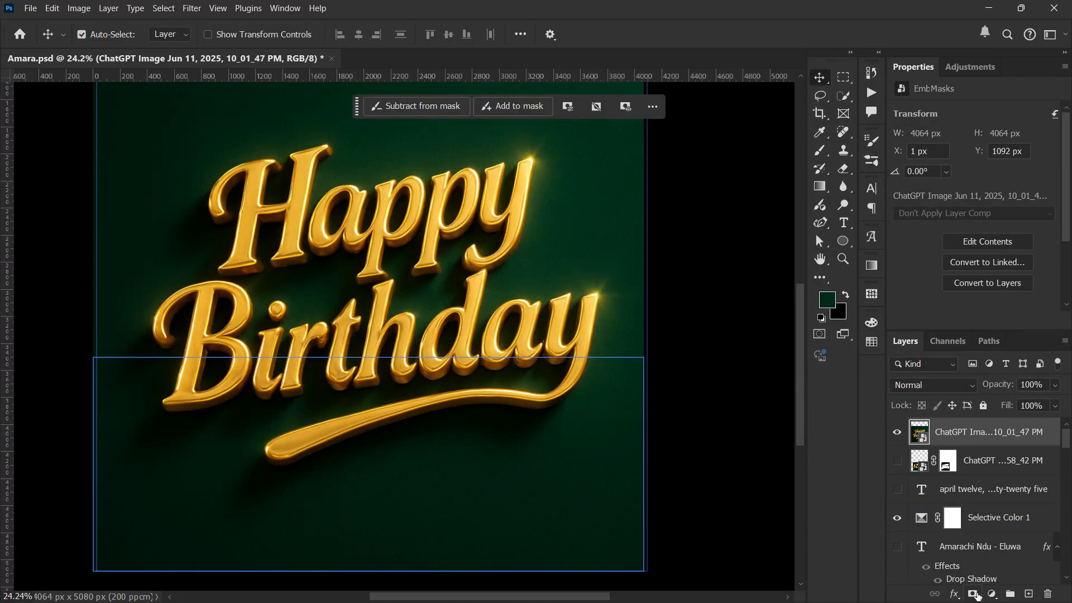
scroll(416, 345, "down", 3)
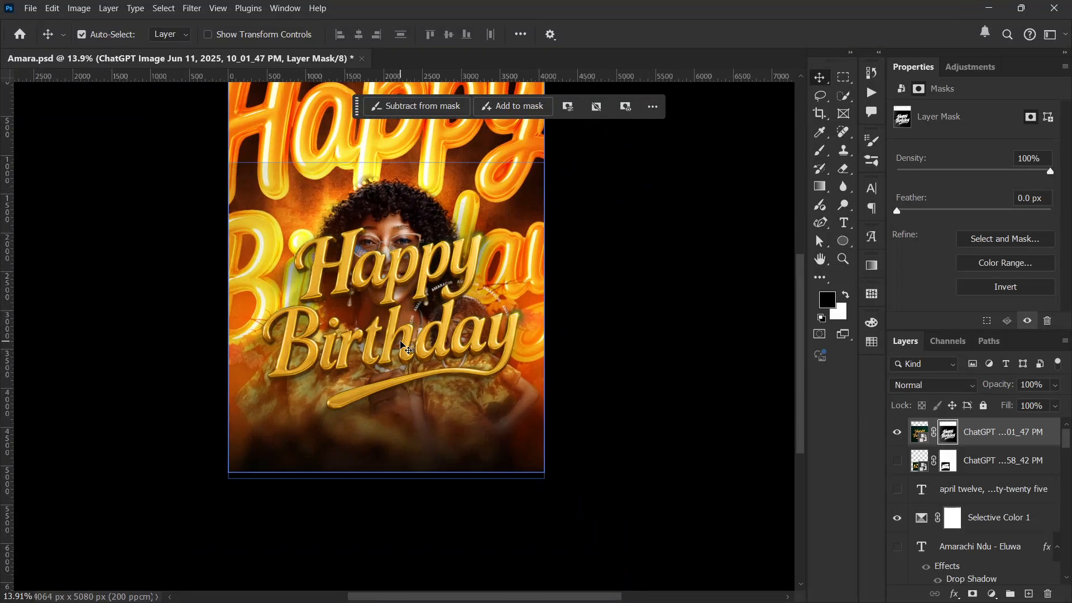
left_click_drag(416, 306, 416, 390)
scroll(429, 302, "down", 1)
left_click(710, 244)
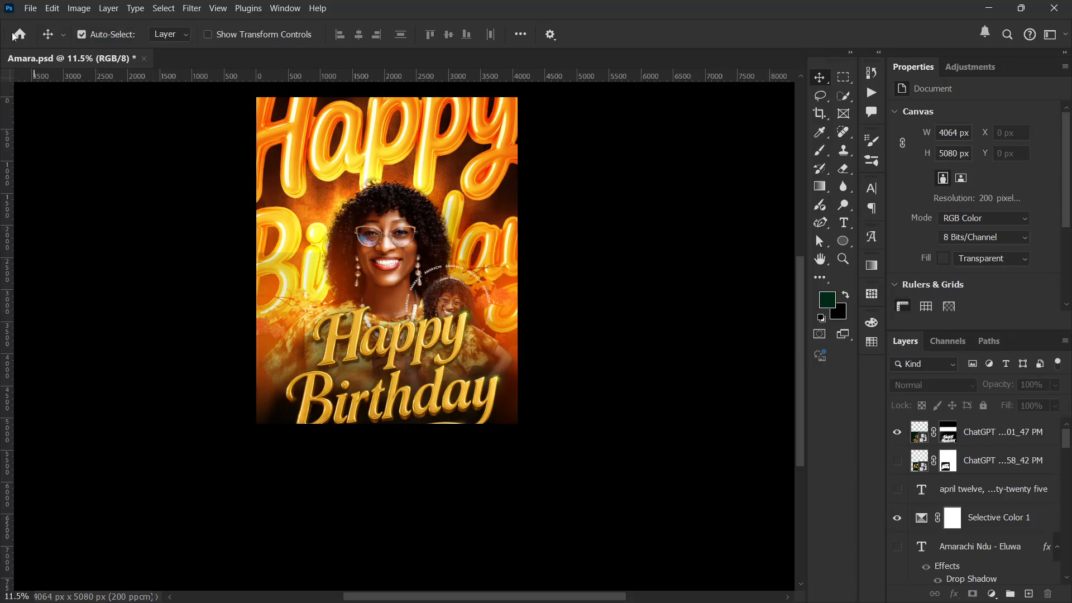
Create a new 8 x 10 inch, 300 ppi RGB document and place the photo 1.jpg from the Pictures folder
key("ctrl+n")
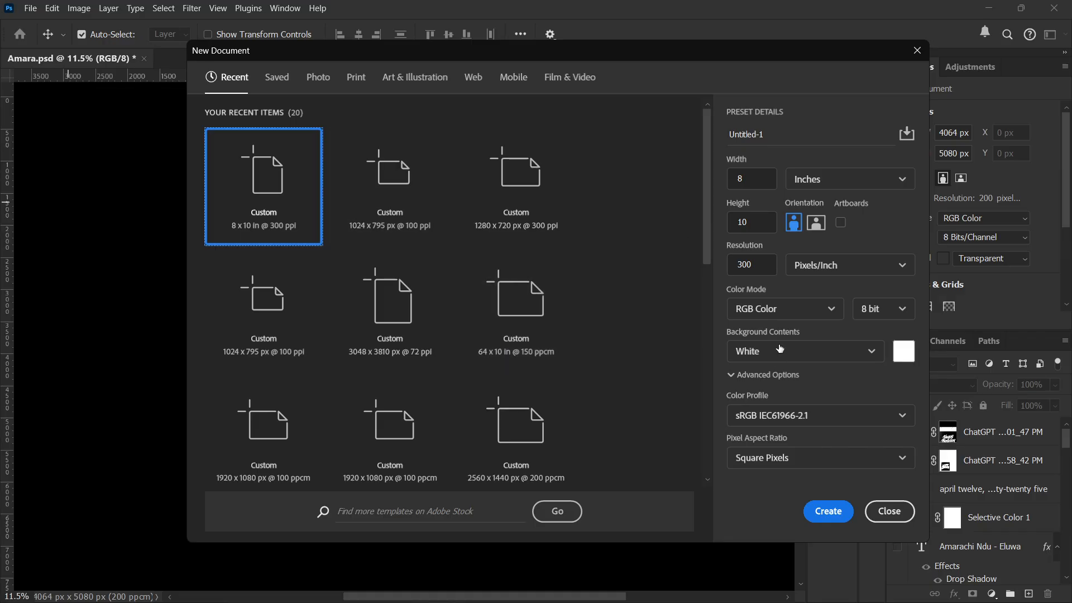
left_click(838, 511)
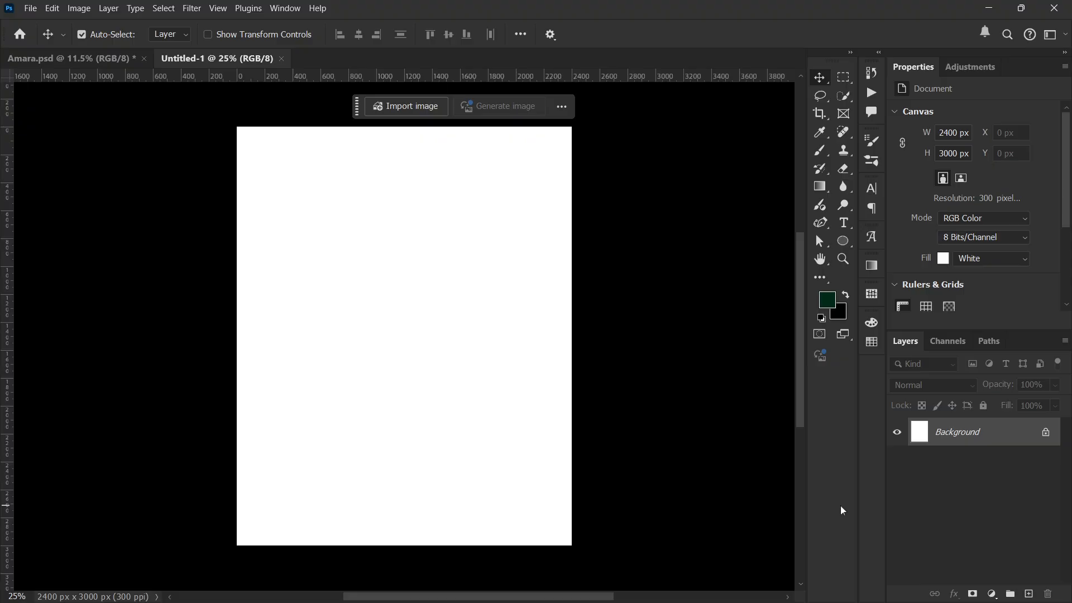
left_click(408, 106)
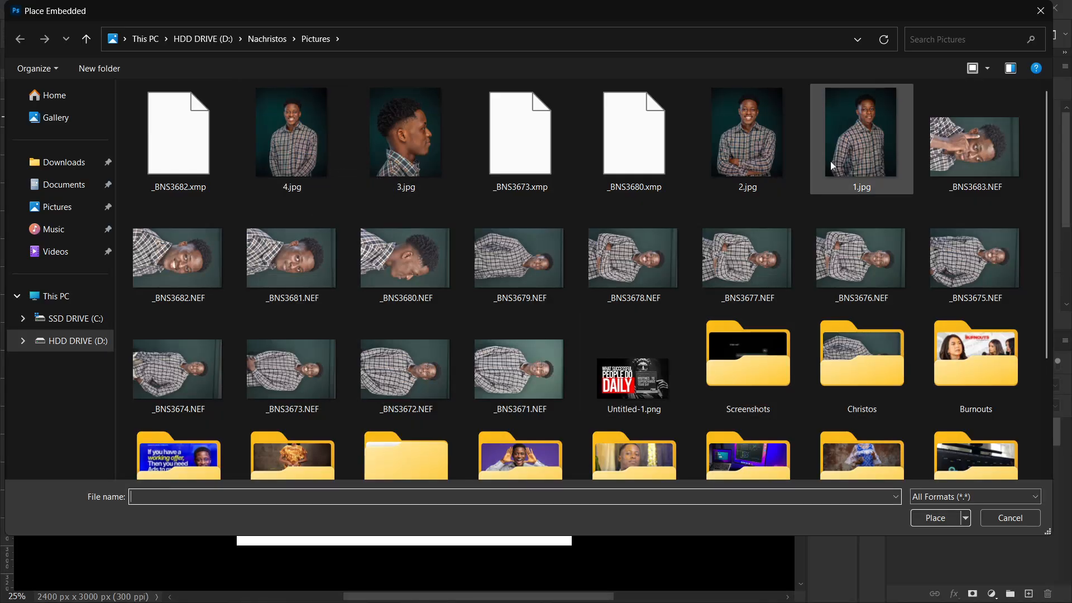
double_click(875, 161)
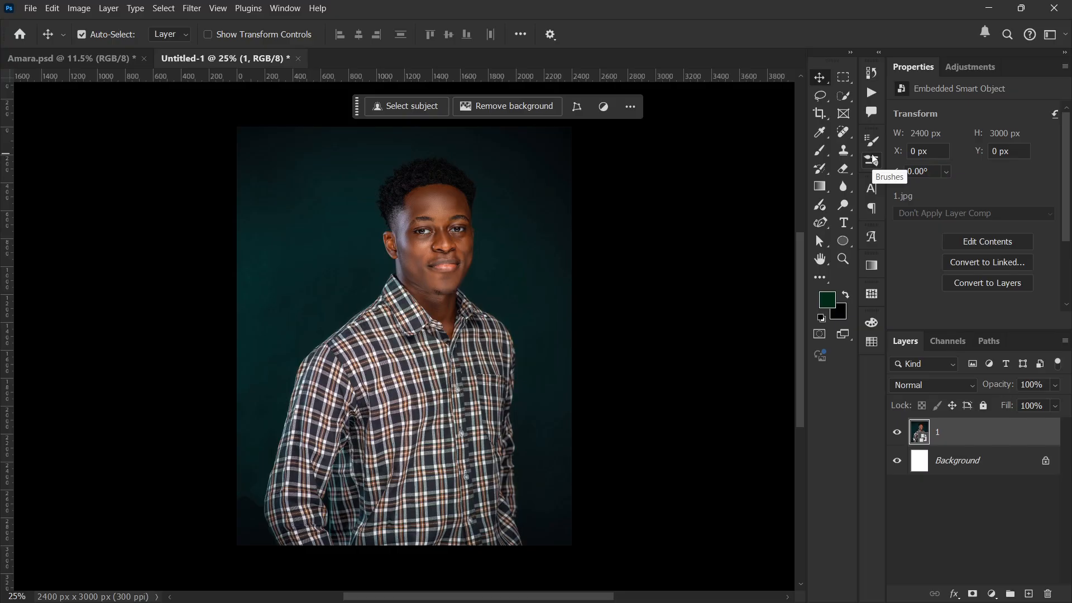
left_click(71, 58)
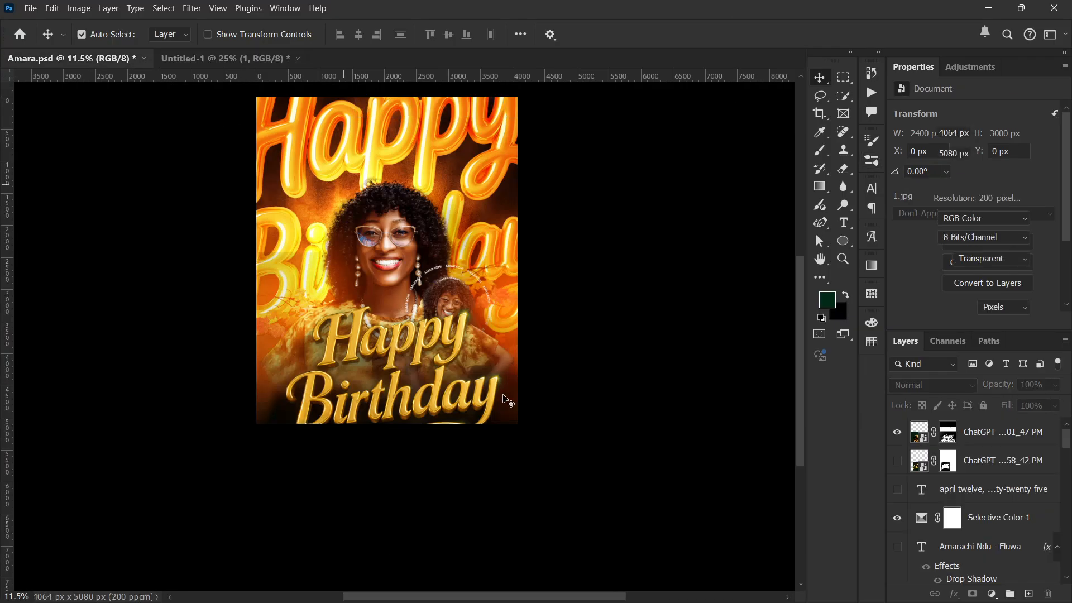
left_click_drag(221, 107, 252, 178)
left_click(202, 58)
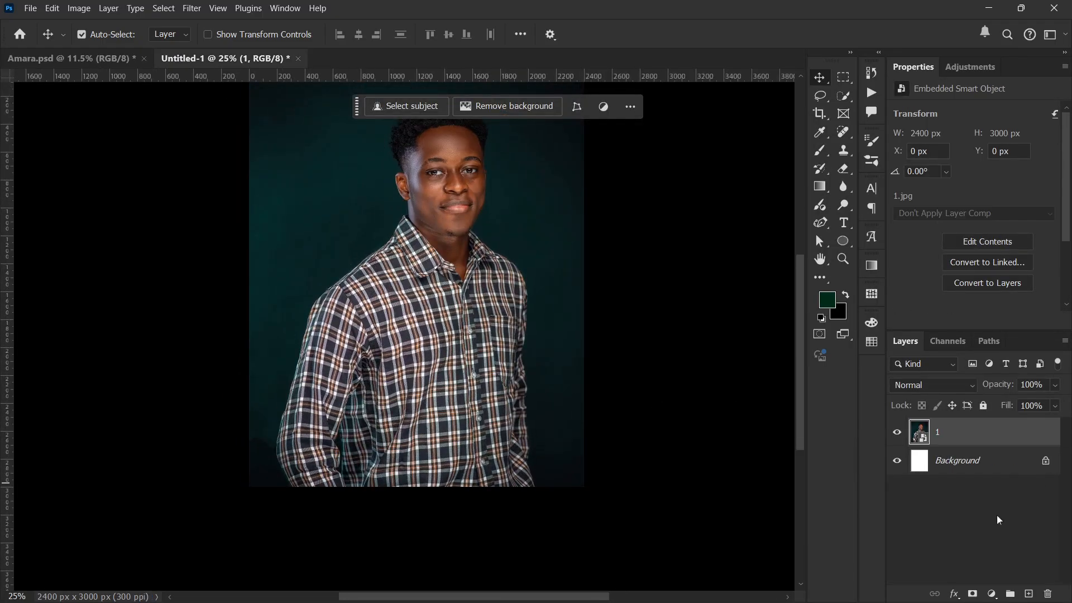
Add a linear black-to-transparent gradient fill rising from the photo's lower edge to the man's neck, at about 90.55° and 70% scale
left_click(1029, 594)
key("g")
left_click_drag(410, 503, 433, 258)
left_click_drag(410, 503, 424, 473)
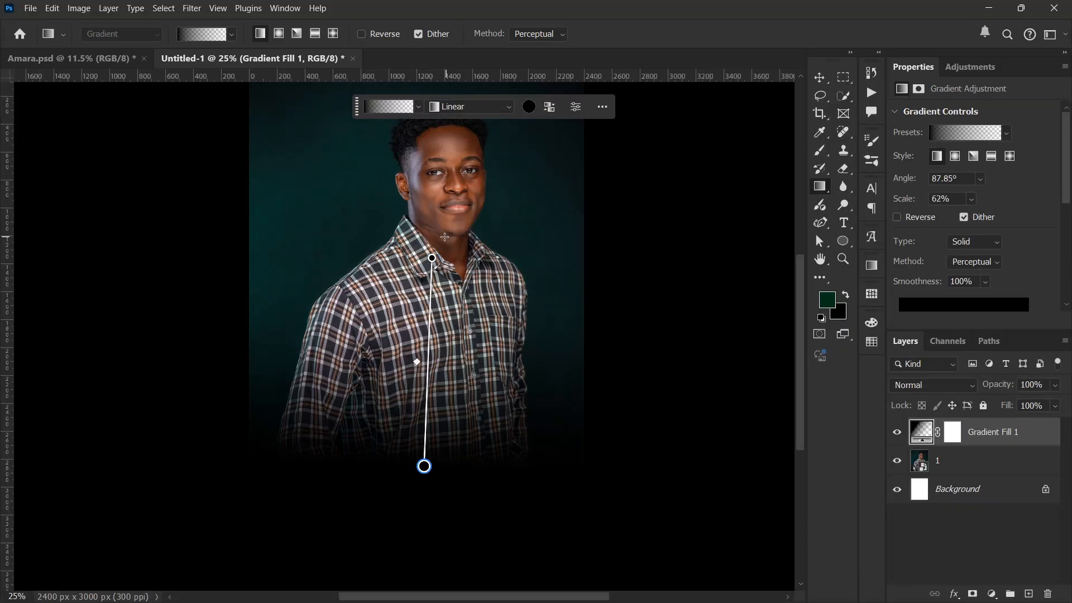
left_click_drag(433, 259, 423, 224)
key("v")
Change the area surrounding the canvas to Dark Gray
right_click(634, 246)
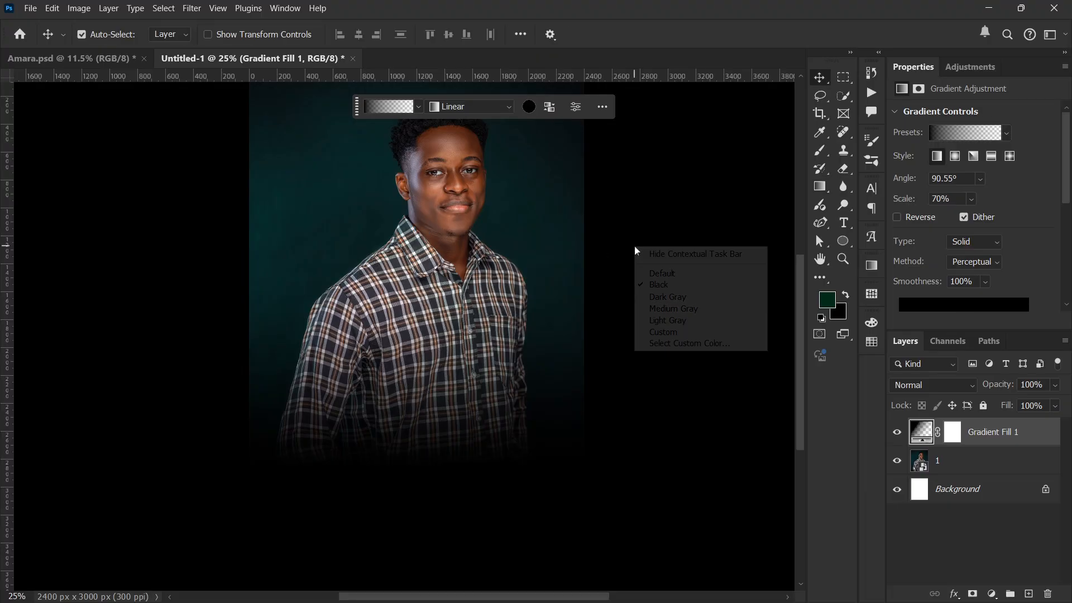
left_click(667, 297)
scroll(472, 300, "down", 3, "alt")
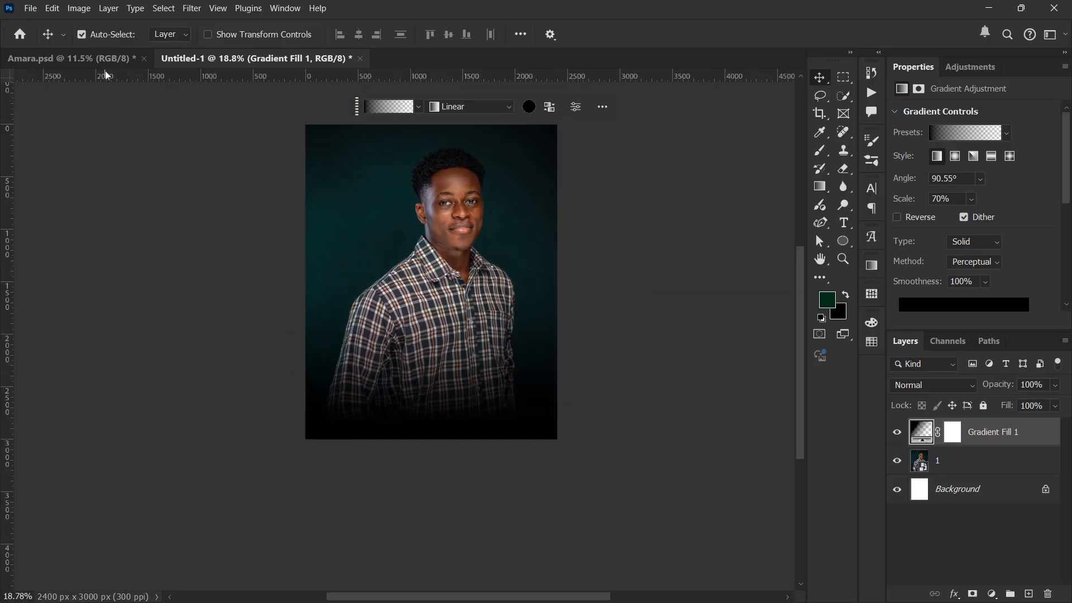
Copy the masked gold script lettering from Amara.psd into the Untitled-1 document above the gradient fill
left_click(56, 59)
left_click_drag(435, 453, 245, 64)
left_click_drag(394, 281, 395, 282)
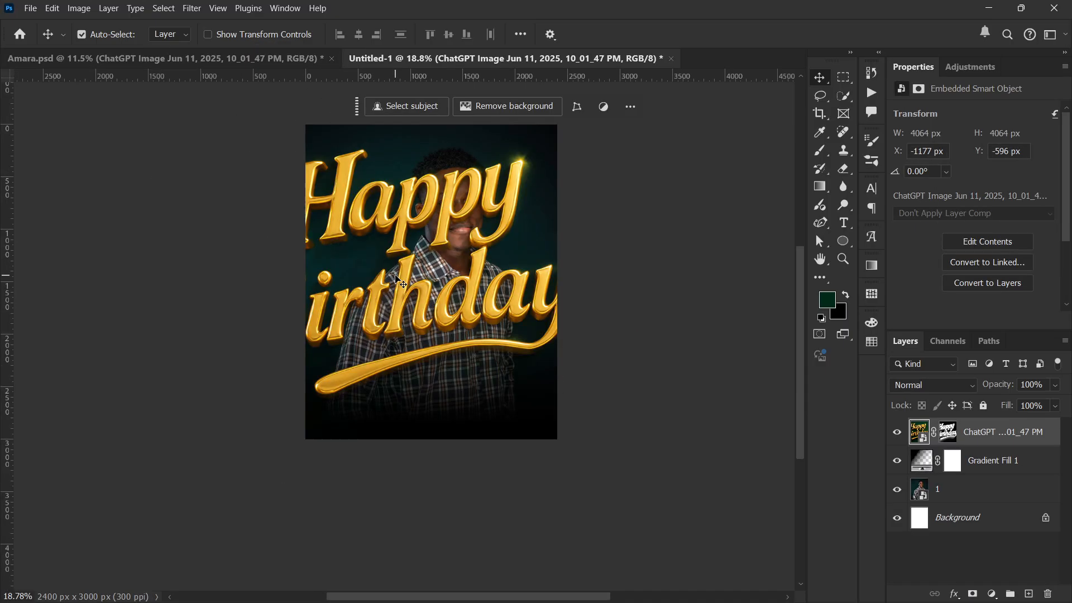
scroll(423, 311, "up", 3)
scroll(423, 313, "down", 1)
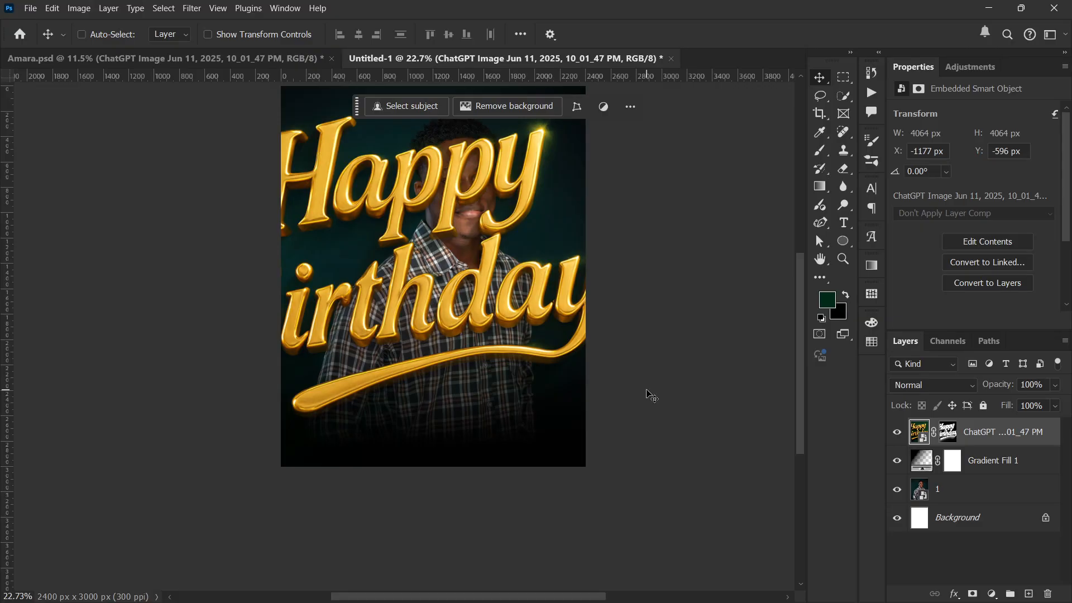
Scale the lettering to about 40.4% and place it over the lower shirt at about X 471 px, Y 1600 px
key("ctrl+t")
left_click_drag(133, 273, 347, 268)
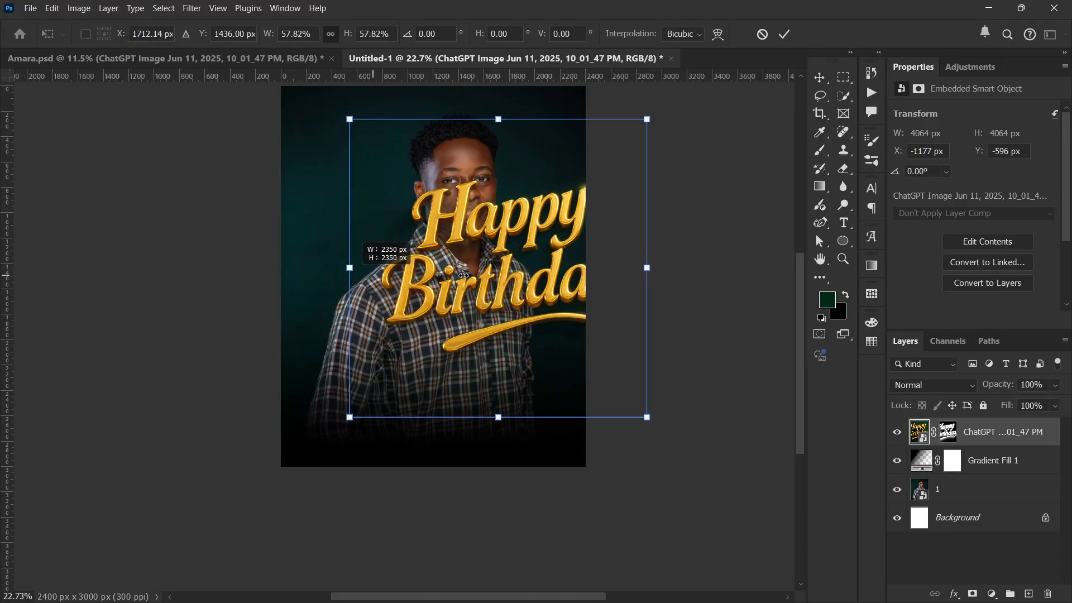
left_click_drag(521, 263, 469, 358)
left_click_drag(593, 214, 502, 302)
left_click_drag(363, 409, 402, 388)
scroll(436, 402, "up", 3)
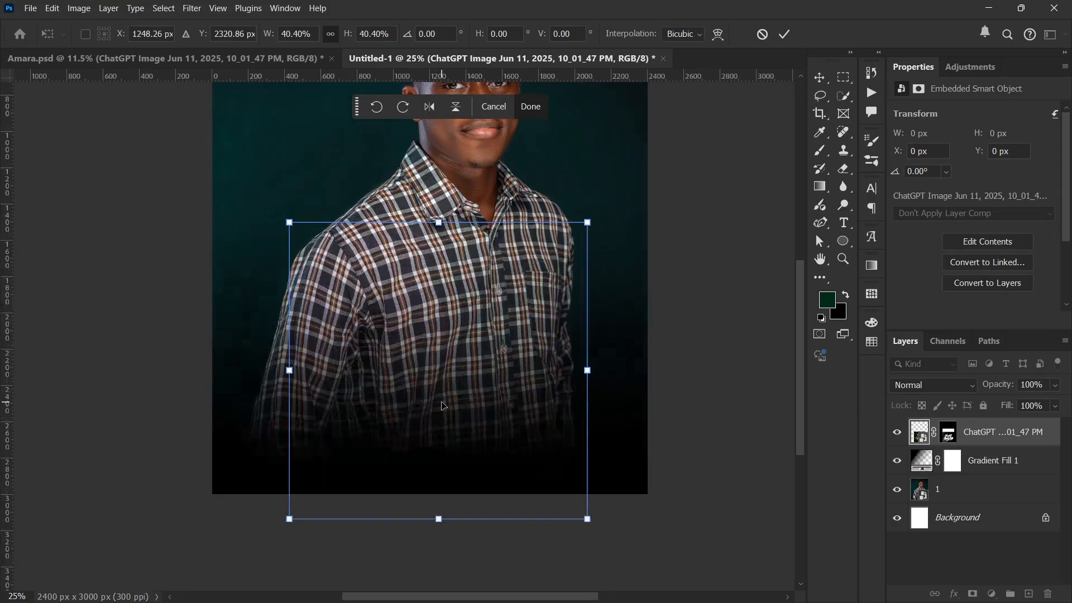
left_click_drag(438, 542, 438, 523)
key("Return")
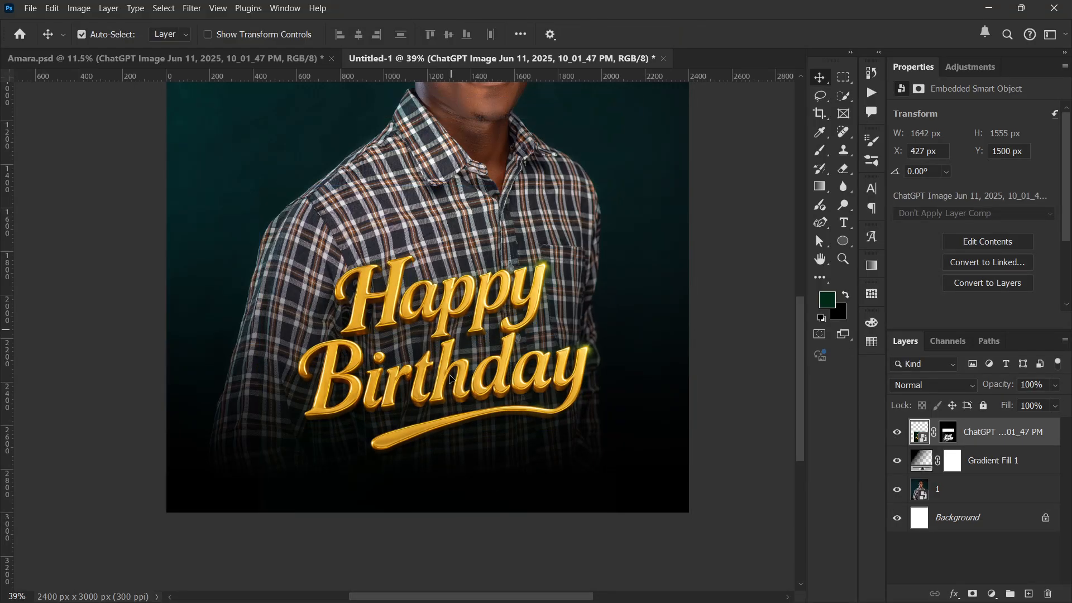
left_click(470, 371)
left_click_drag(463, 394, 474, 413)
Convert the Gradient Fill 1 layer to a smart object
left_click(1030, 461)
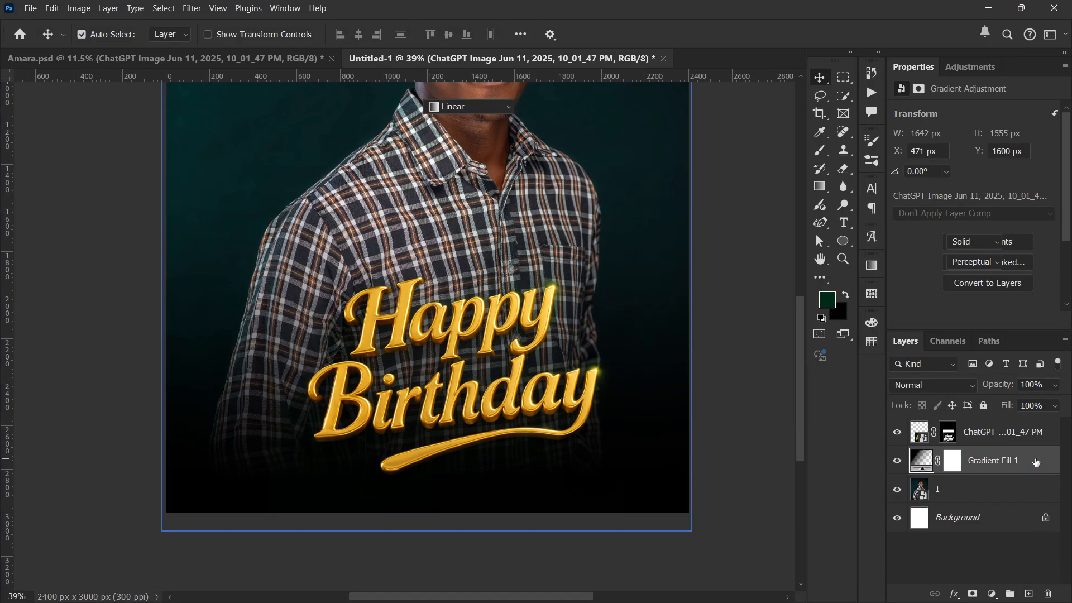
key("F2")
scroll(492, 450, "down", 1)
scroll(494, 449, "down", 2)
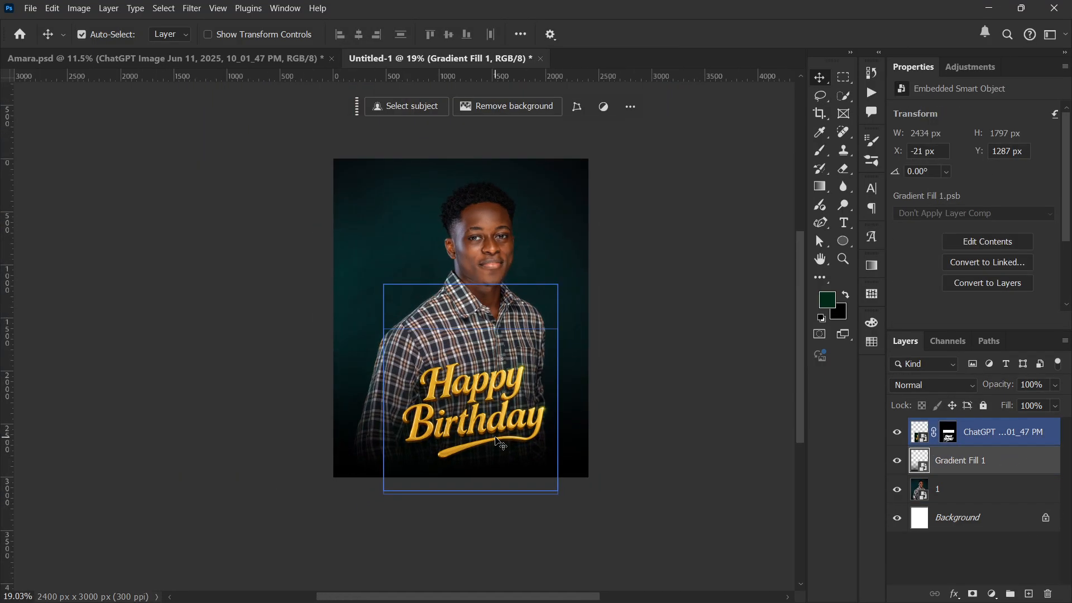
Duplicate the portrait layer 1 and remove the background from the copy
scroll(493, 432, "up", 4)
left_click_drag(493, 433, 482, 428)
key("ctrl+z")
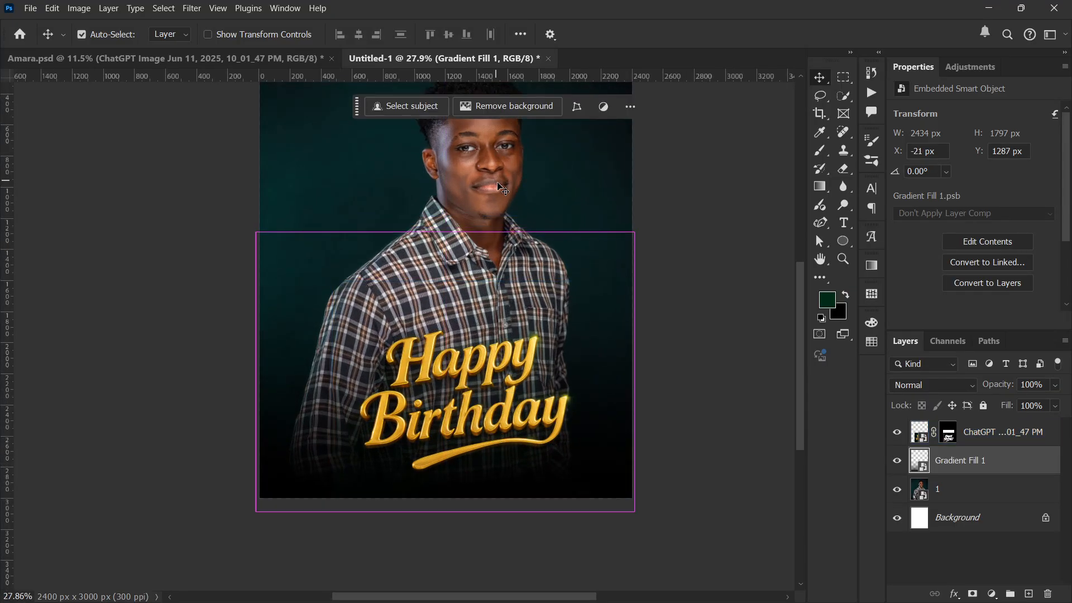
left_click(999, 501)
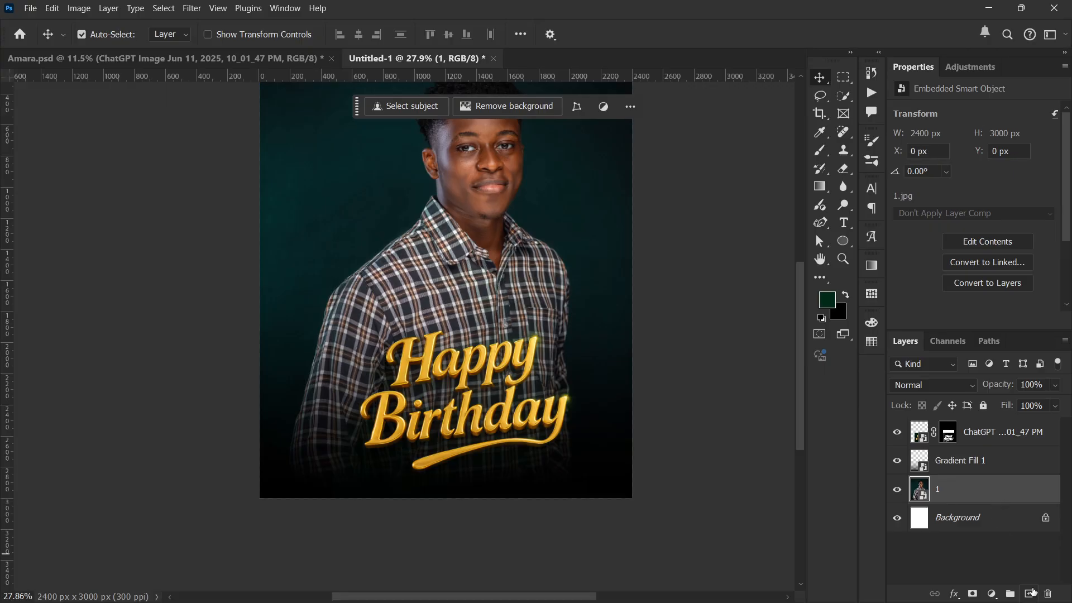
left_click_drag(1034, 593, 1031, 593)
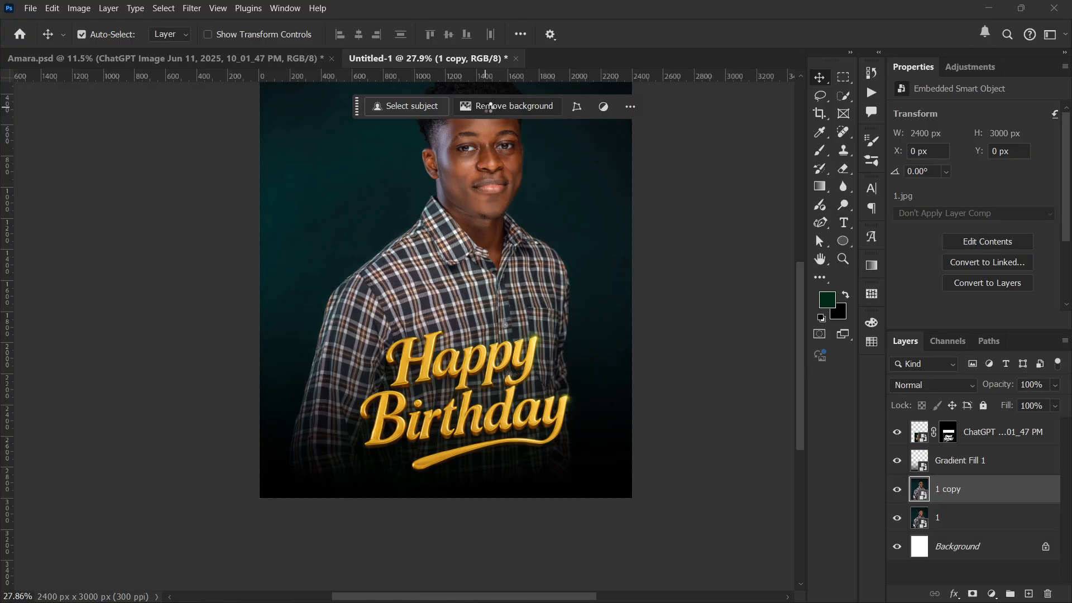
left_click(490, 107)
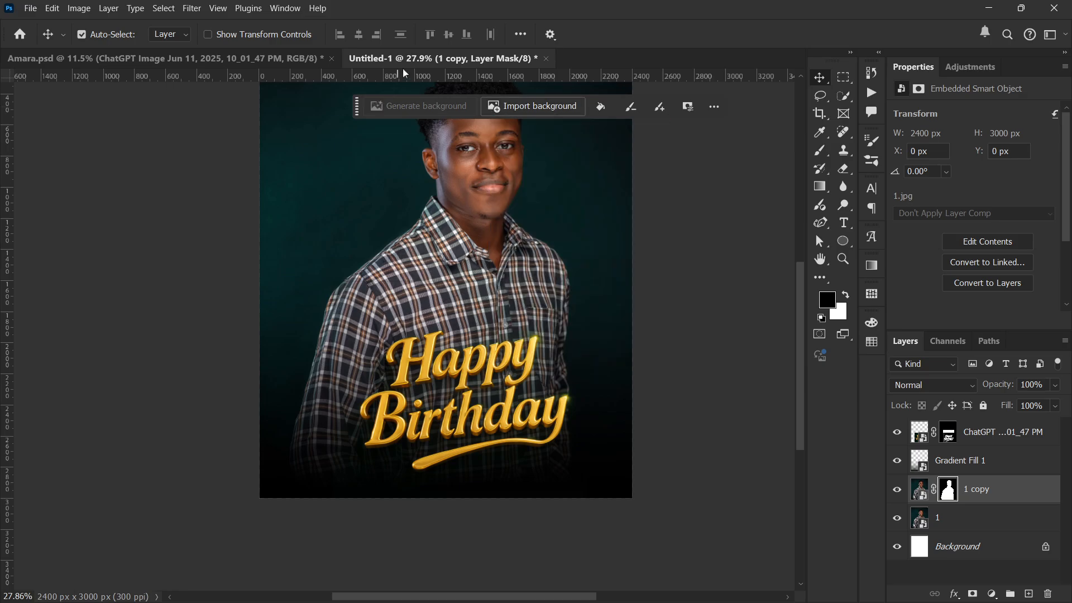
Place the lettering layer behind the portrait cutout, scale it to about 217.95%, and position it at about X -593 px, Y -712 px
left_click_drag(980, 439, 974, 506)
key("ctrl+t")
scroll(413, 275, "down", 2)
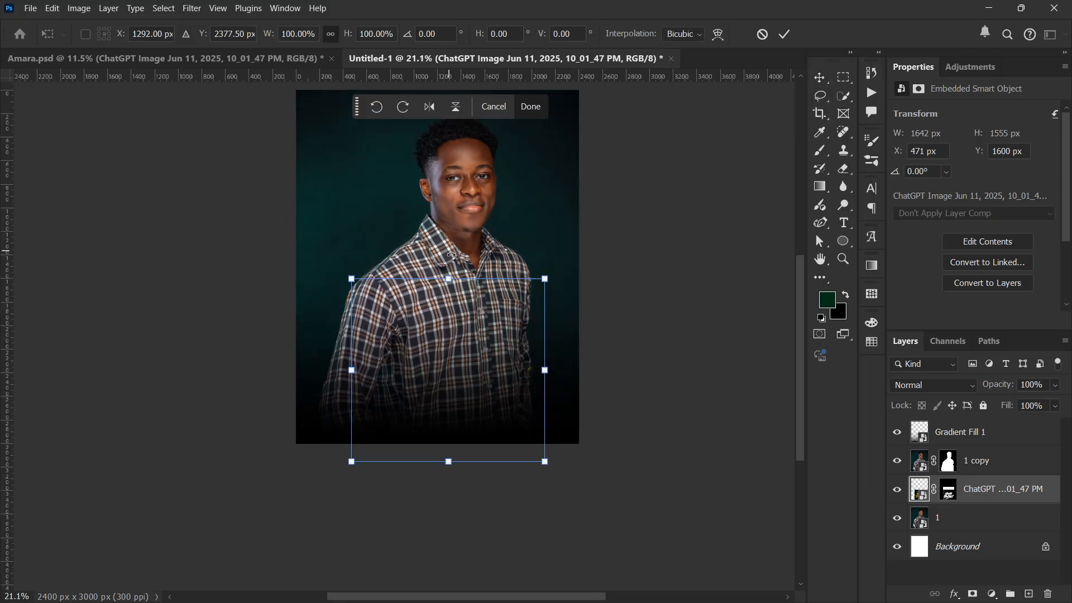
left_click_drag(449, 282, 449, 70)
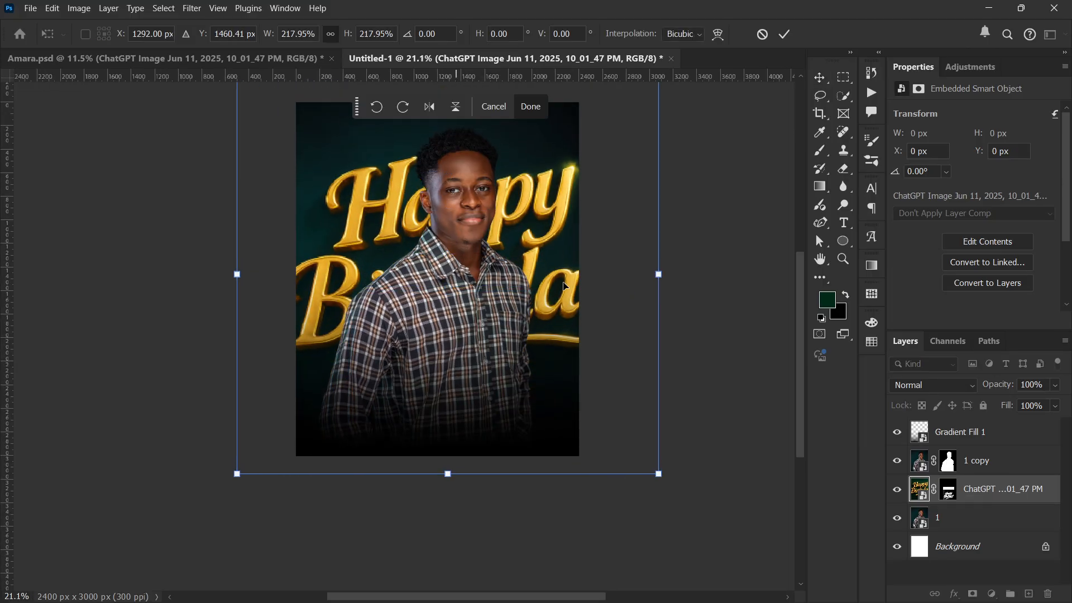
left_click_drag(565, 282, 552, 225)
key("Return")
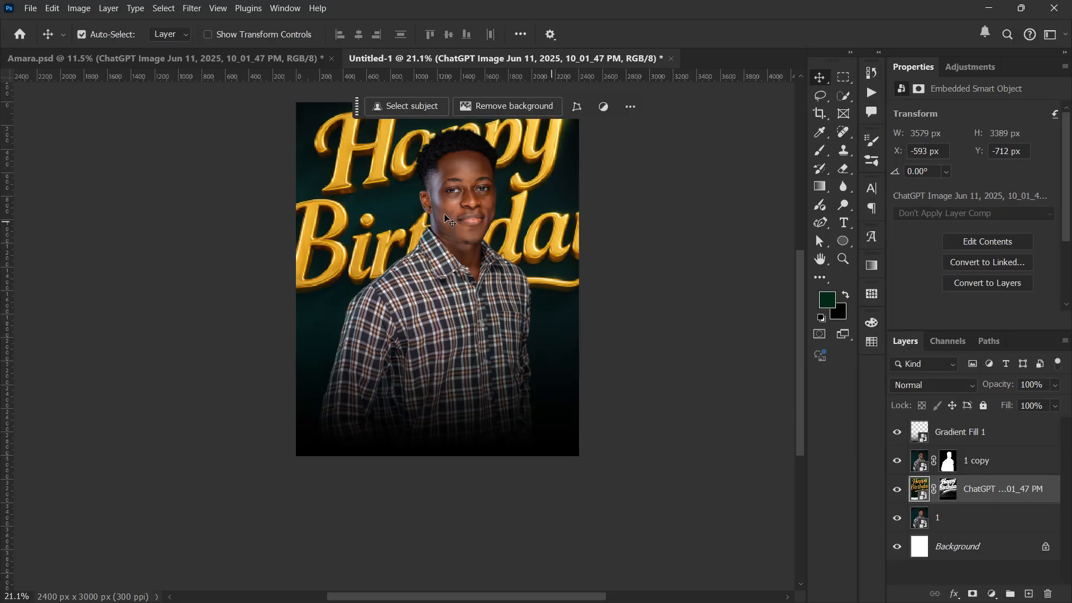
Set the blend mode of the enlarged lettering layer to Lighter Color
left_click(478, 190)
scroll(478, 190, "up", 1)
scroll(477, 190, "up", 1)
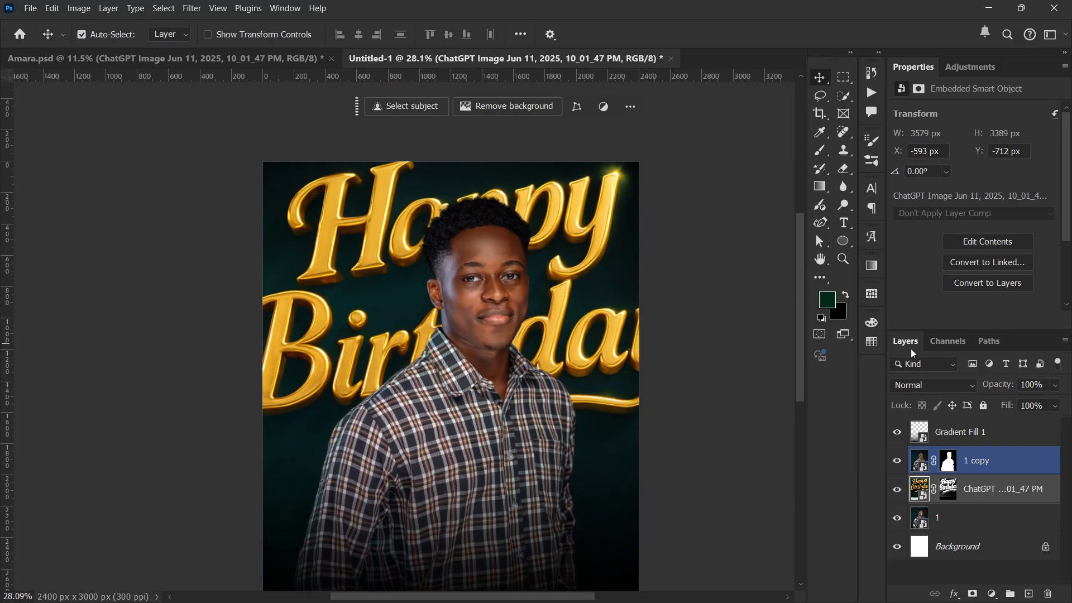
left_click(945, 385)
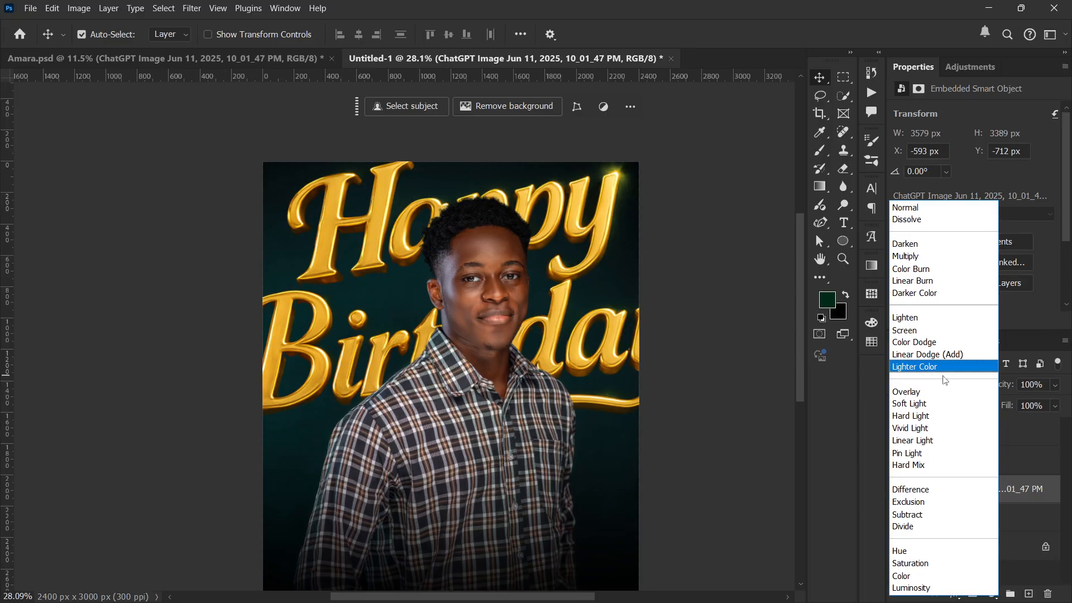
left_click(944, 367)
left_click(736, 339)
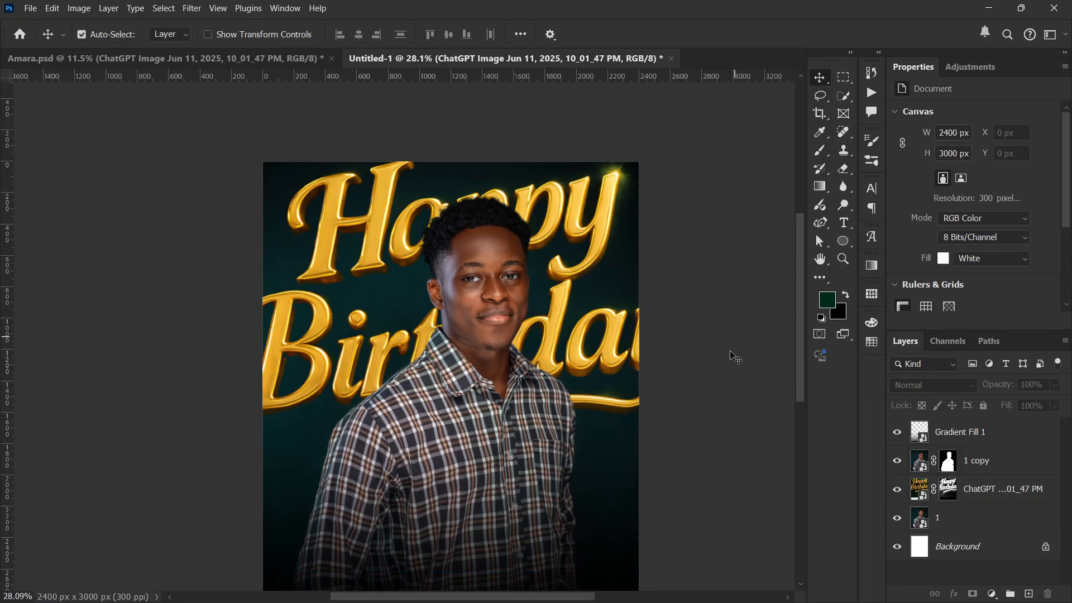
Try a drop shadow layer style on the lettering behind the portrait, without applying it
scroll(693, 352, "down", 2)
left_click(1025, 486)
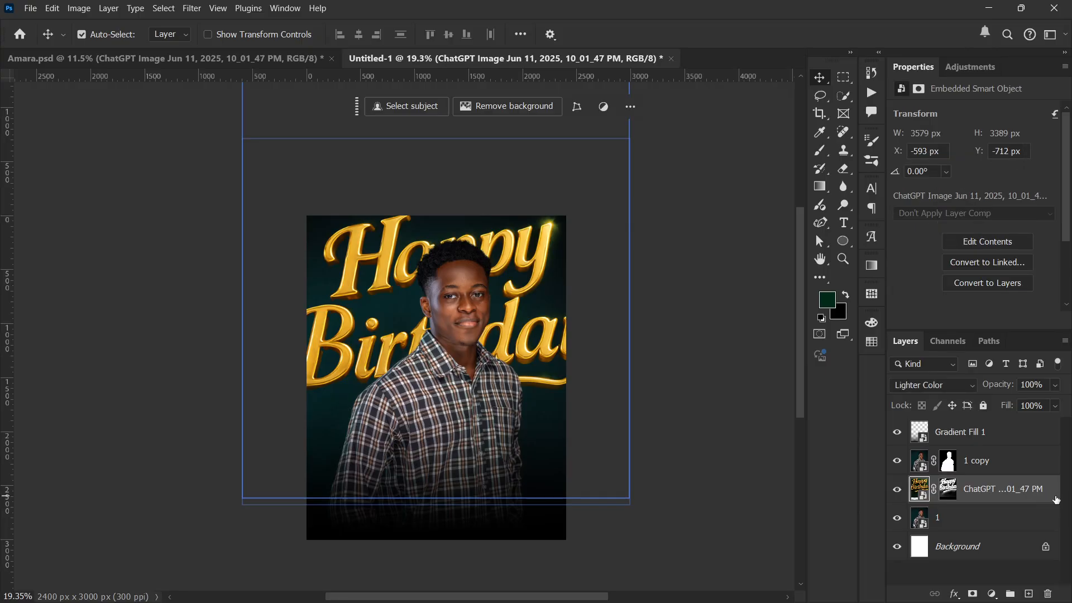
double_click(1051, 494)
left_click_drag(551, 196, 613, 133)
left_click(604, 416)
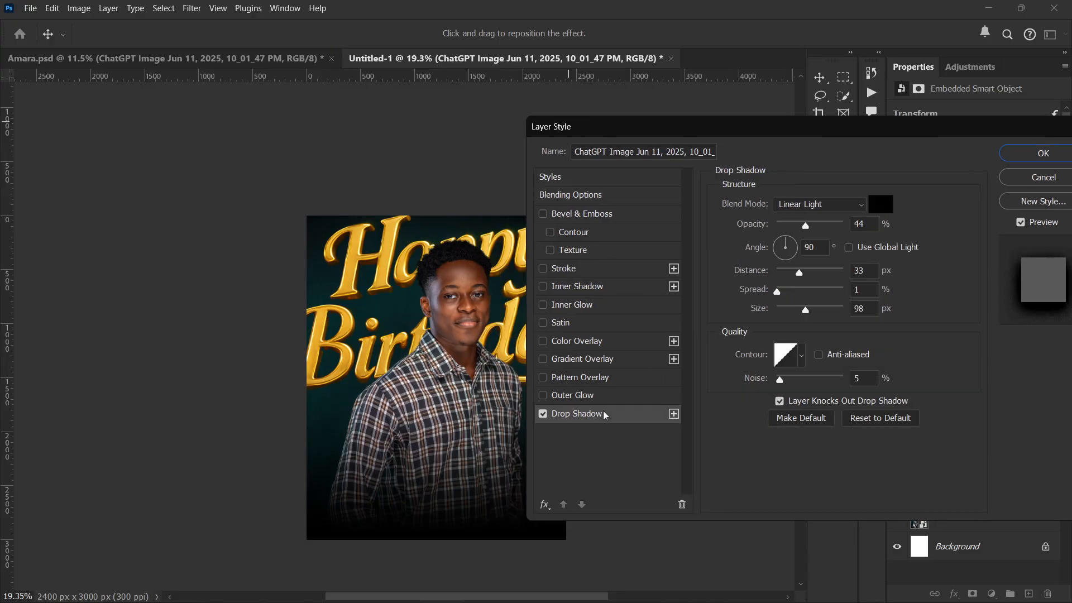
left_click(1046, 182)
Undo the Lighter Color blend mode and shift the enlarged lettering to about X -689 px, Y -620 px
scroll(455, 279, "down", 3)
scroll(462, 269, "up", 4)
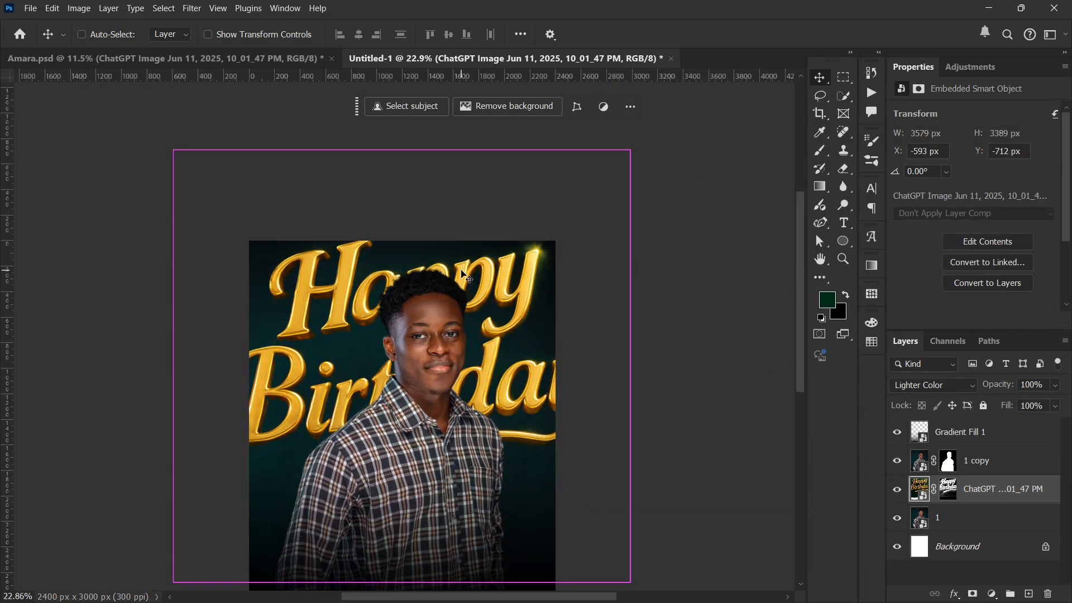
key("ctrl+z")
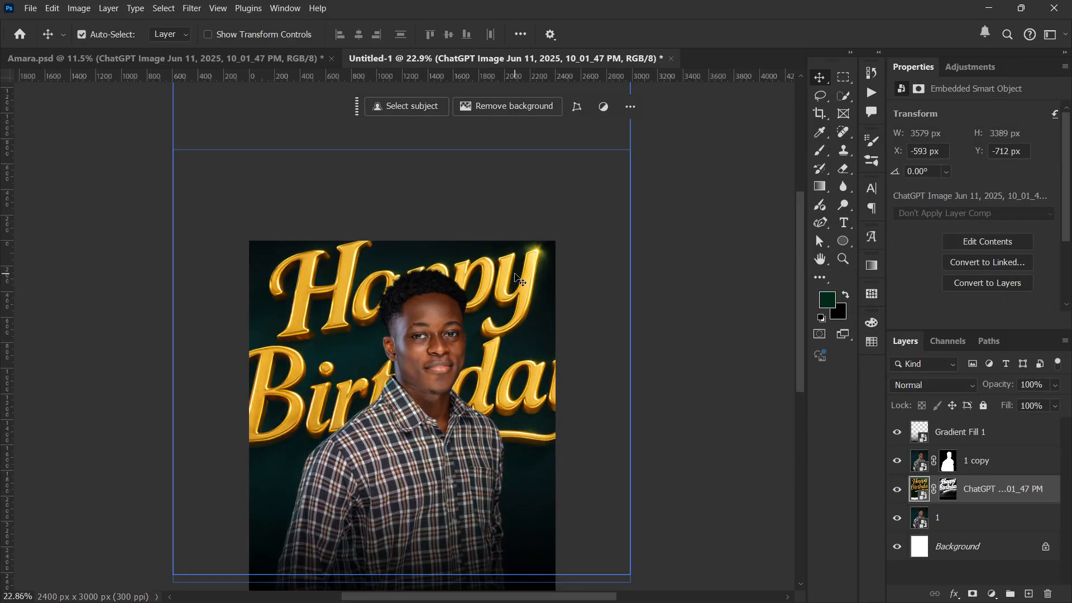
mouse_move(520, 279)
left_mouse_down()
mouse_move(565, 288)
mouse_move(507, 291)
left_mouse_up()
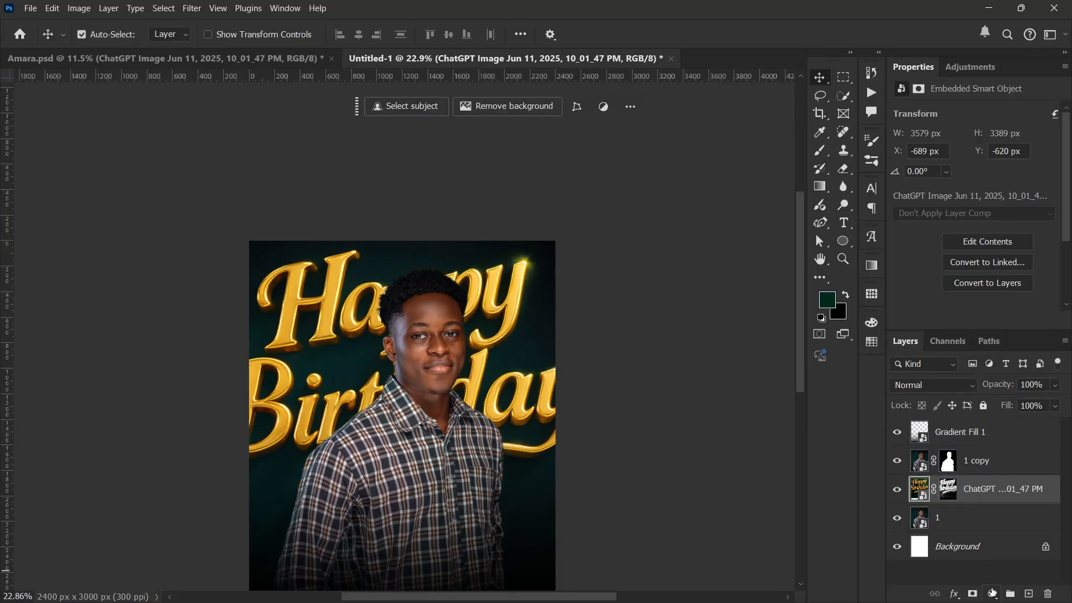
Preview other blend modes on the lettering and undo back to the small lettering at the top of the layer stack
left_click(943, 391)
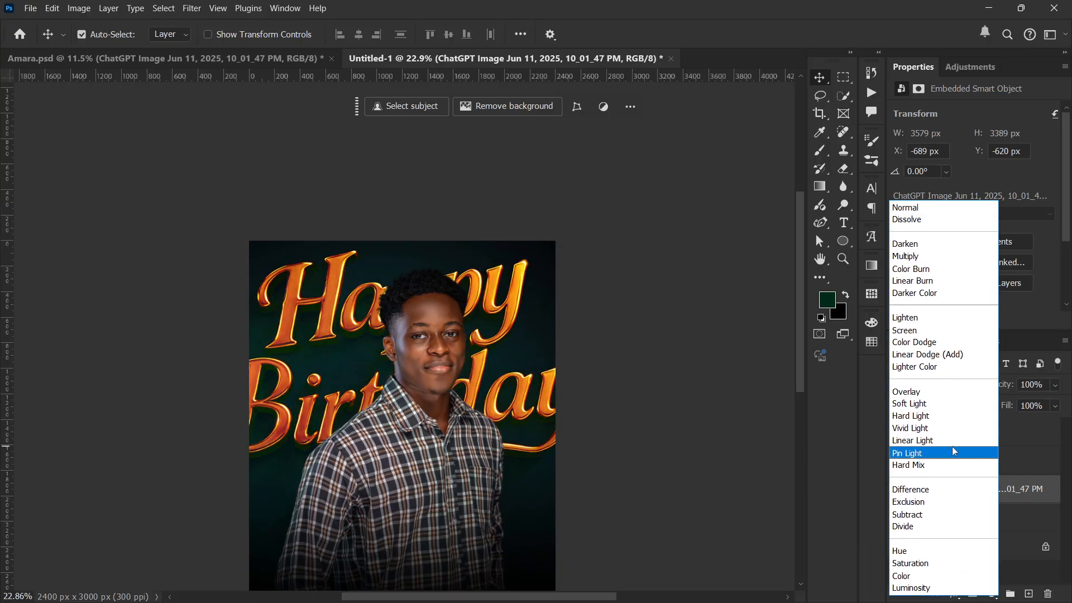
key("Escape")
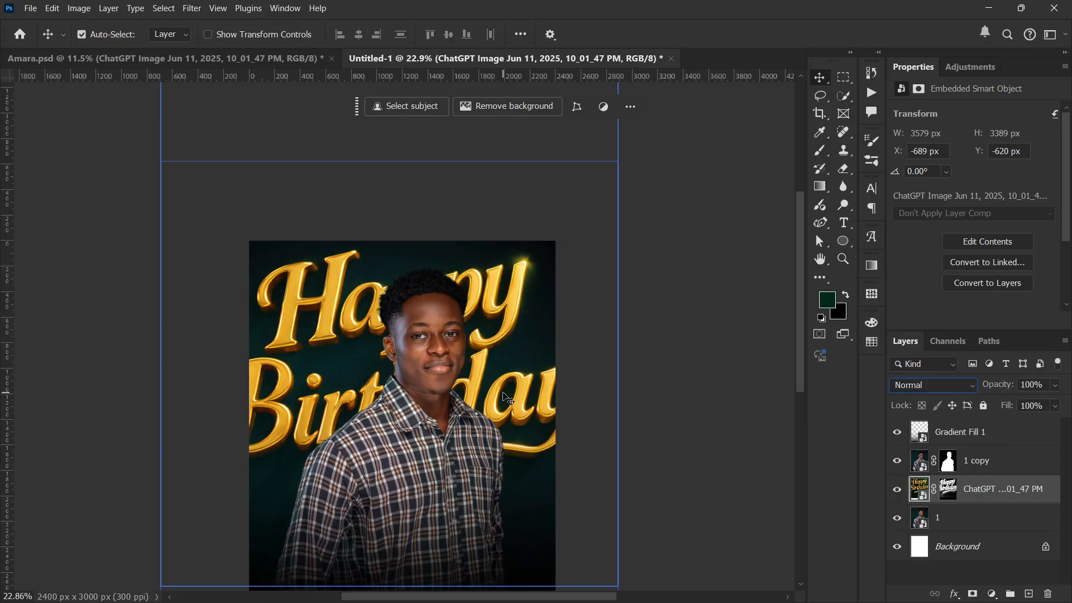
key("ctrl+z")
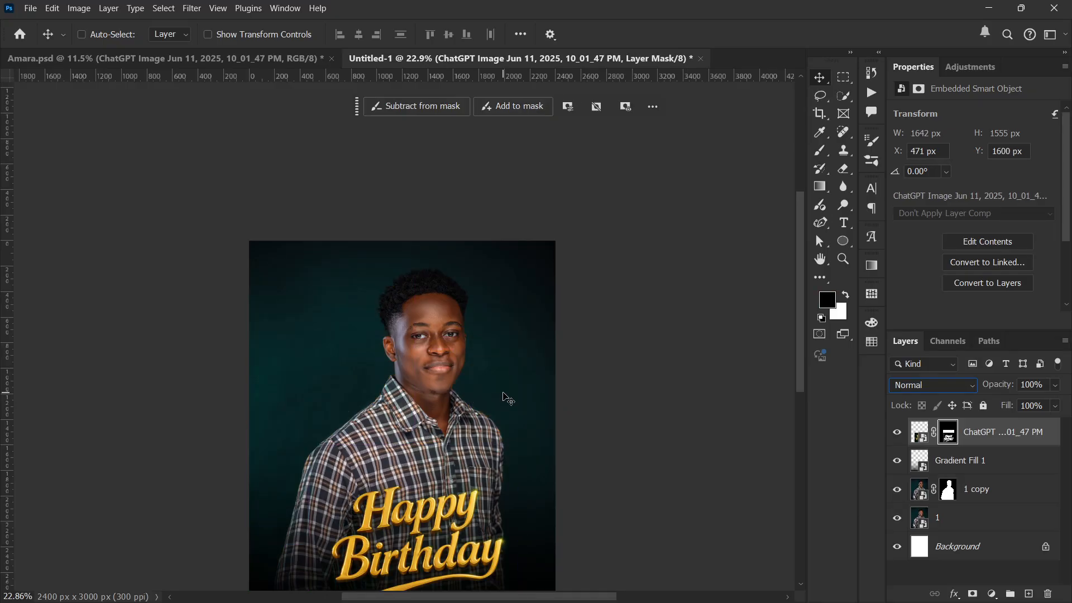
Set the small lettering layer's blend mode back to Normal
left_click_drag(422, 473, 432, 324)
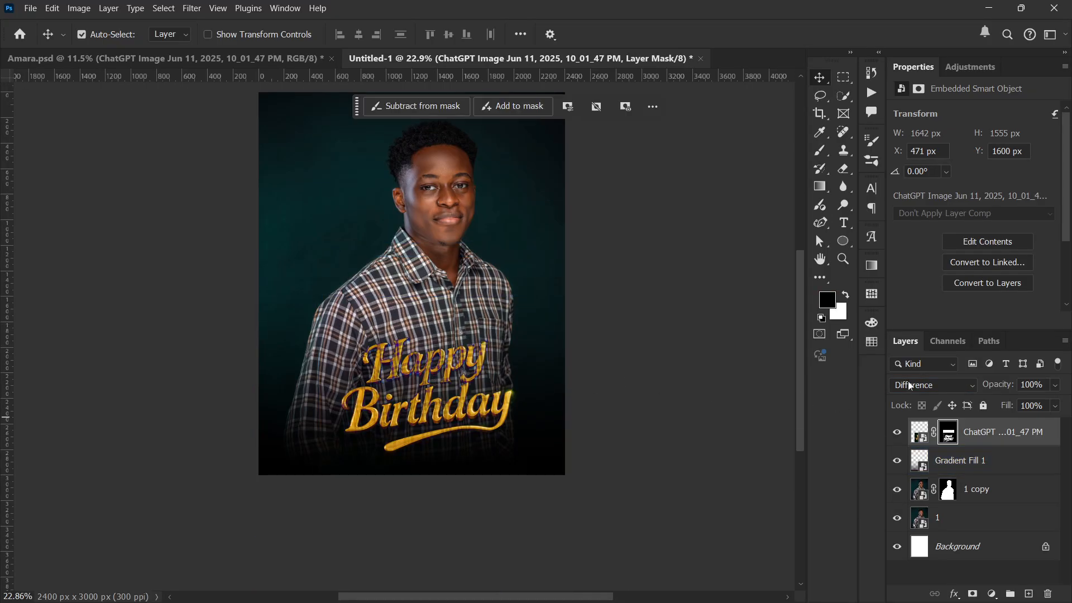
left_click(912, 385)
left_click(906, 207)
Move the lettering up the shirt to about X 540 px, Y 1143 px and hide its layer
left_click_drag(445, 364, 447, 344)
key("ctrl+t")
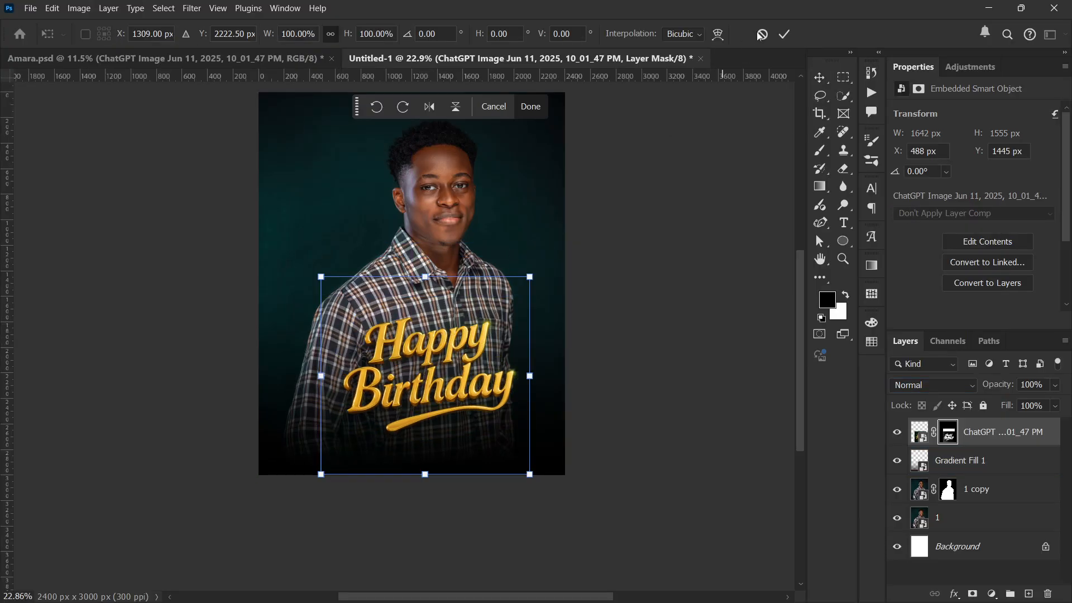
left_click(759, 34)
left_click_drag(466, 390, 472, 352)
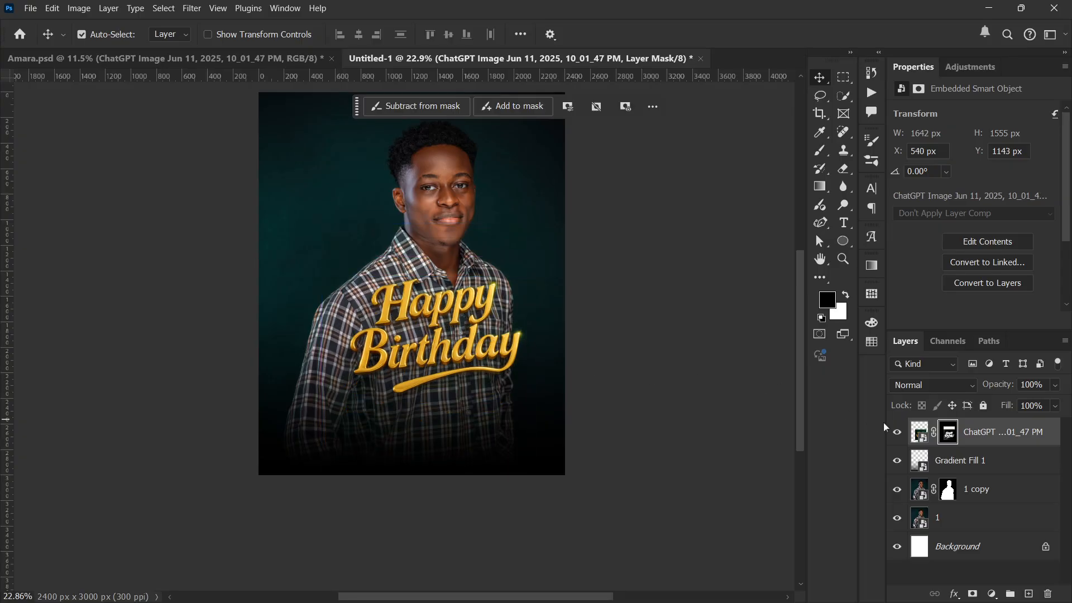
left_click(897, 433)
Switch to File Explorer and look through the image thumbnails in the Gallery
left_click(466, 589)
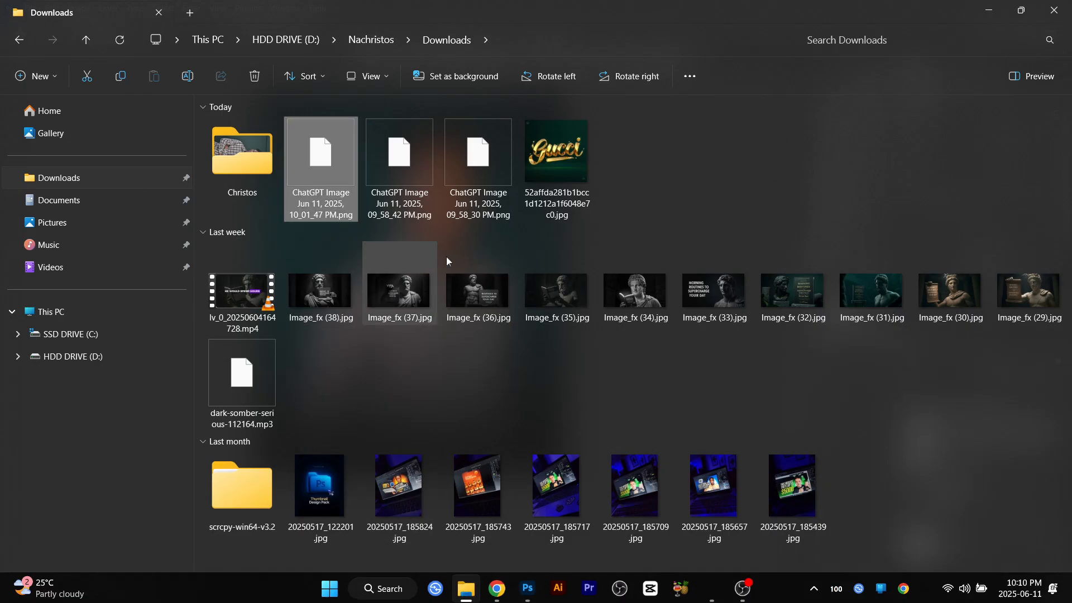
left_click(126, 191)
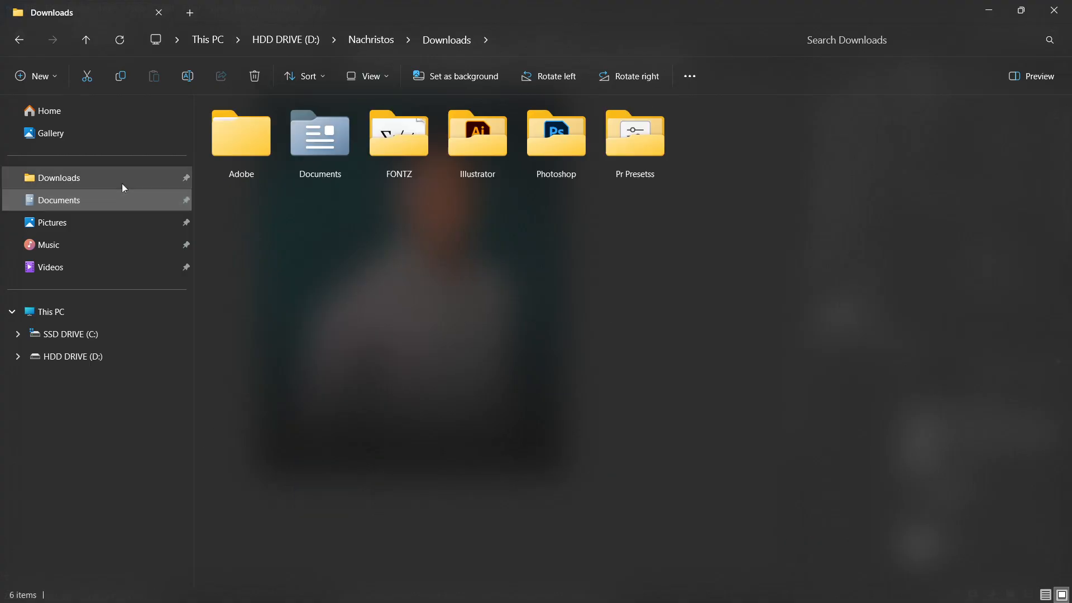
left_click(113, 137)
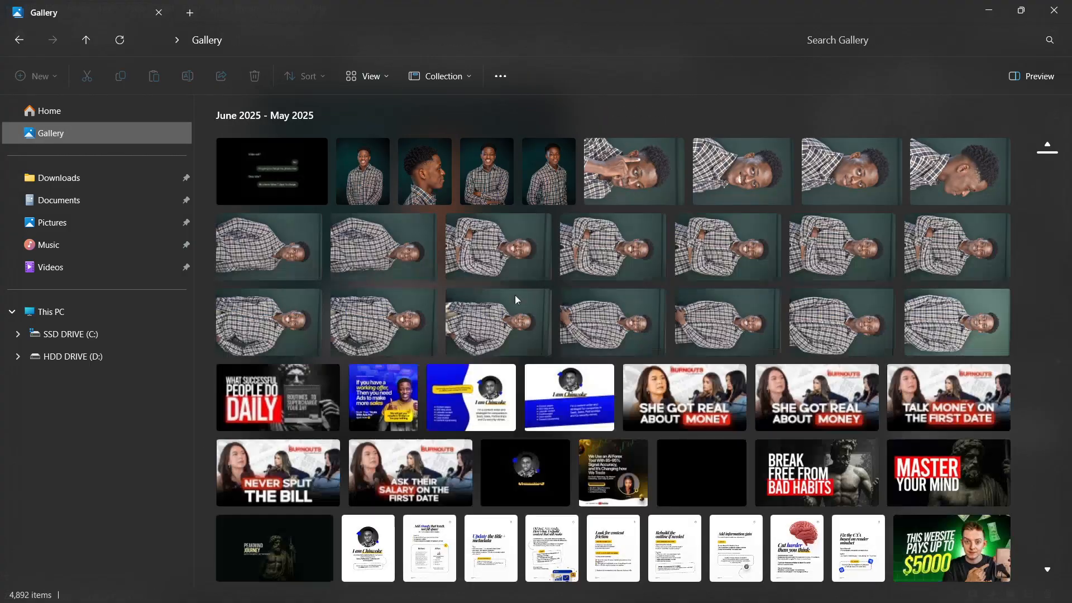
scroll(515, 301, "down", 5)
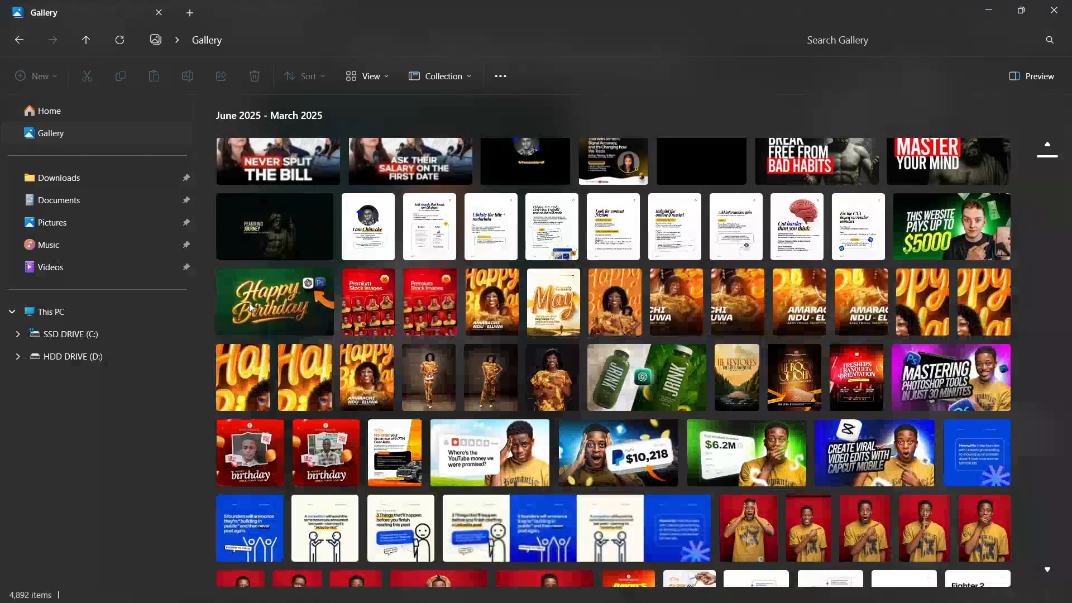
left_click(250, 307)
scroll(251, 308, "down", 6)
scroll(374, 326, "down", 10)
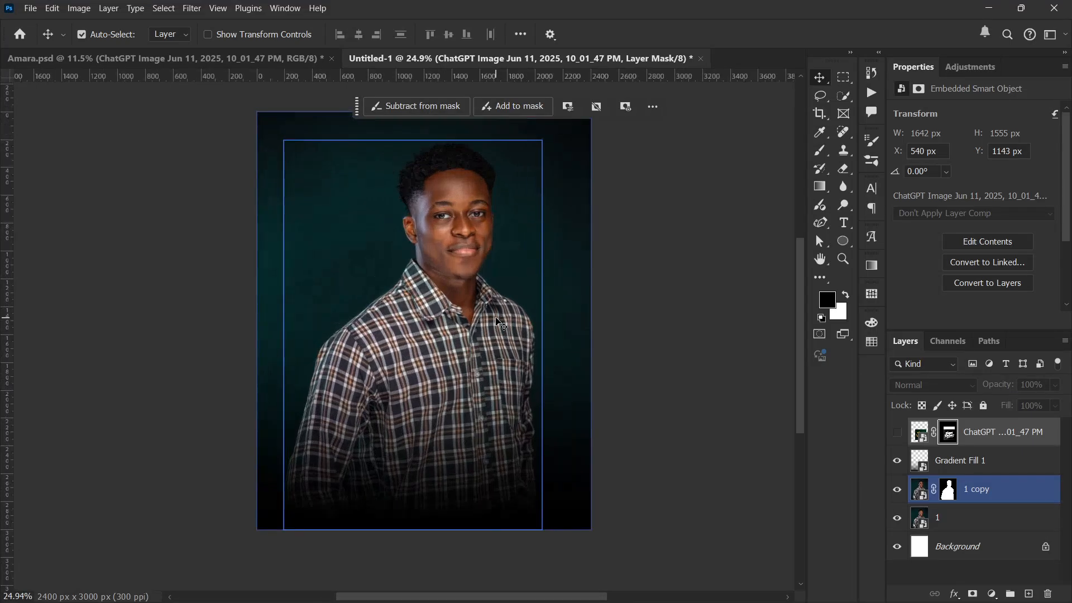
Close the Untitled-1 document without saving it and minimize Photoshop, leaving Amara.psd open
key("ctrl+w")
left_click(572, 239)
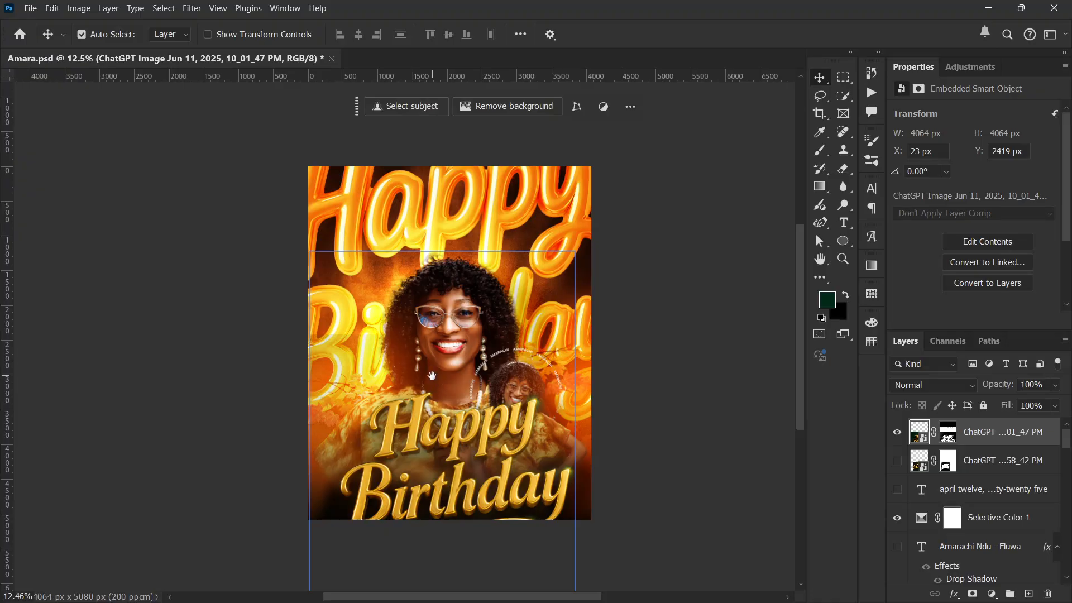
left_click_drag(432, 375, 431, 325)
left_click(989, 7)
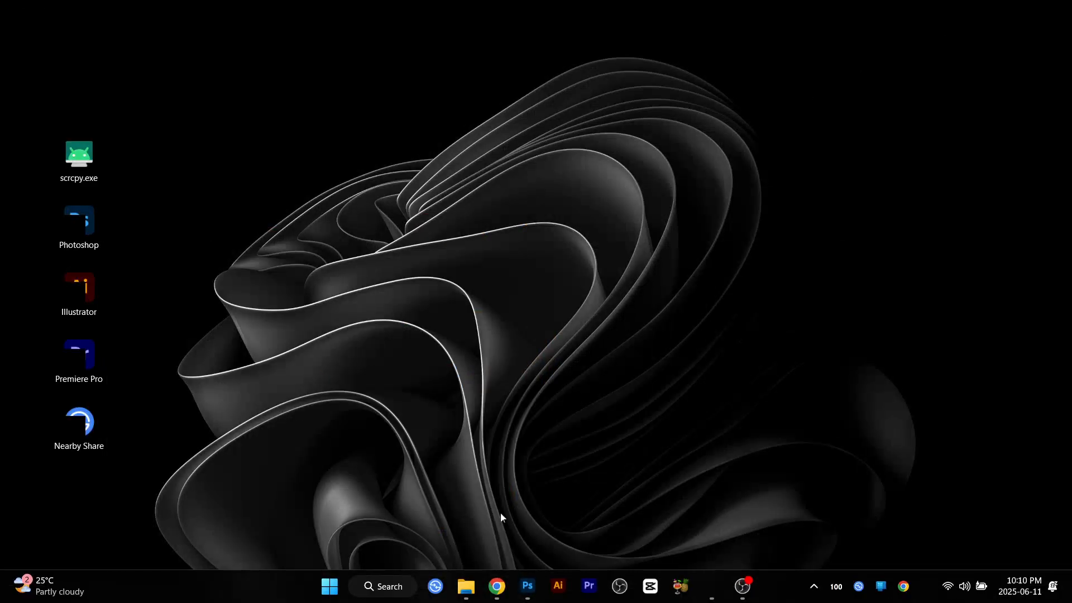
Switch to the ChatGPT window, review the prompts and generated Happy Birthday images in the conversation, and minimize it
left_click(715, 586)
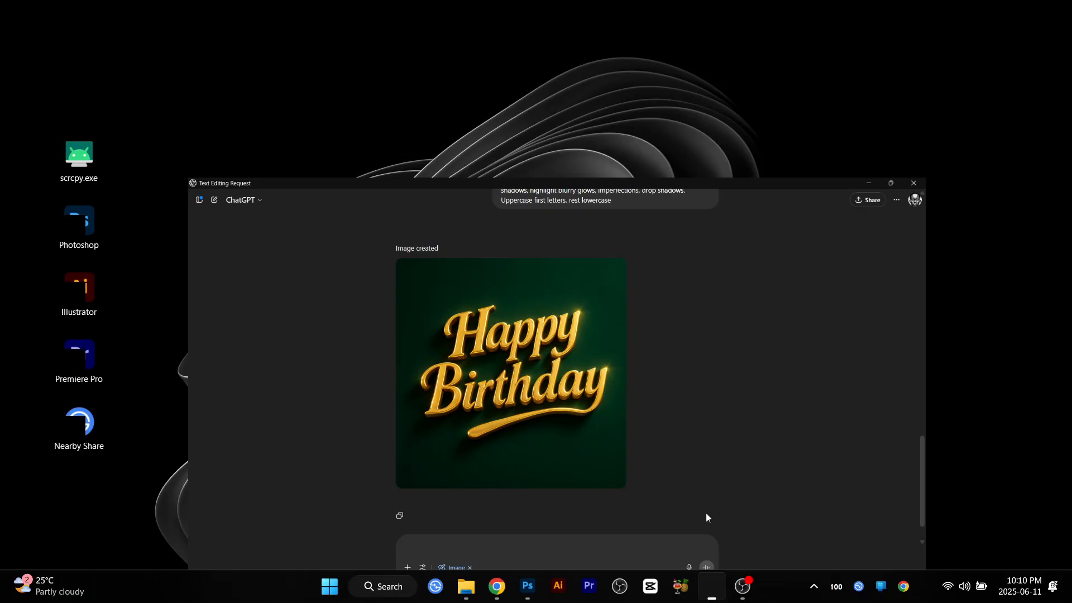
scroll(492, 325, "up", 15)
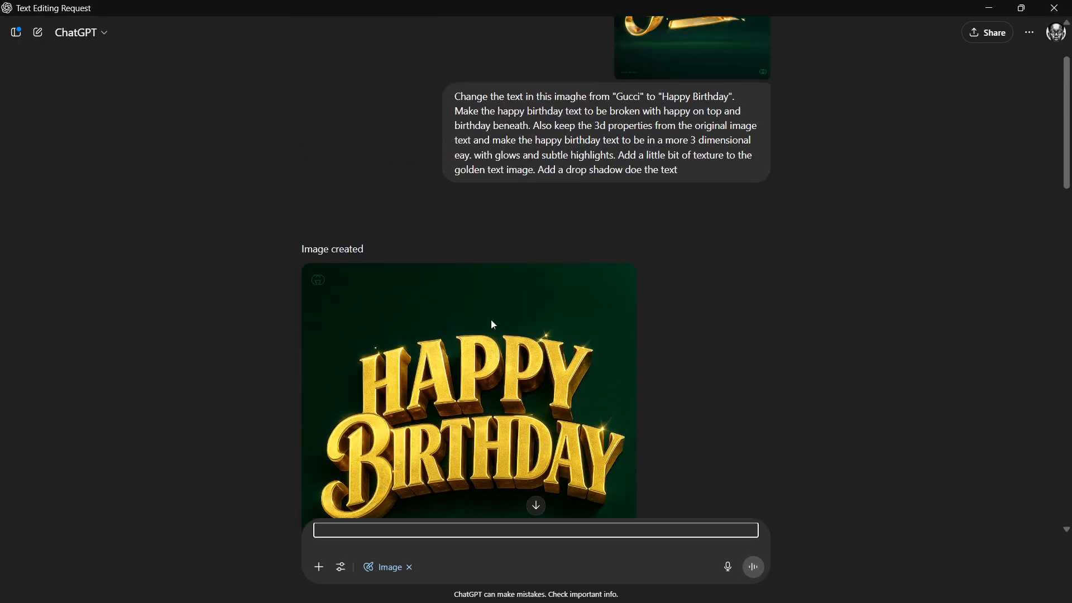
scroll(491, 325, "down", 5)
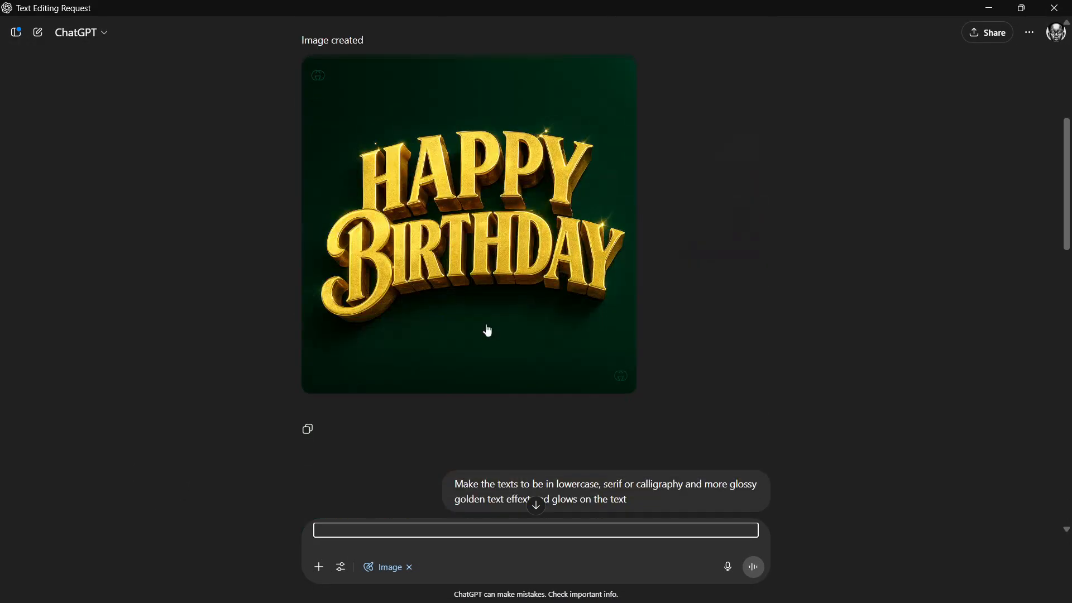
left_click(985, 6)
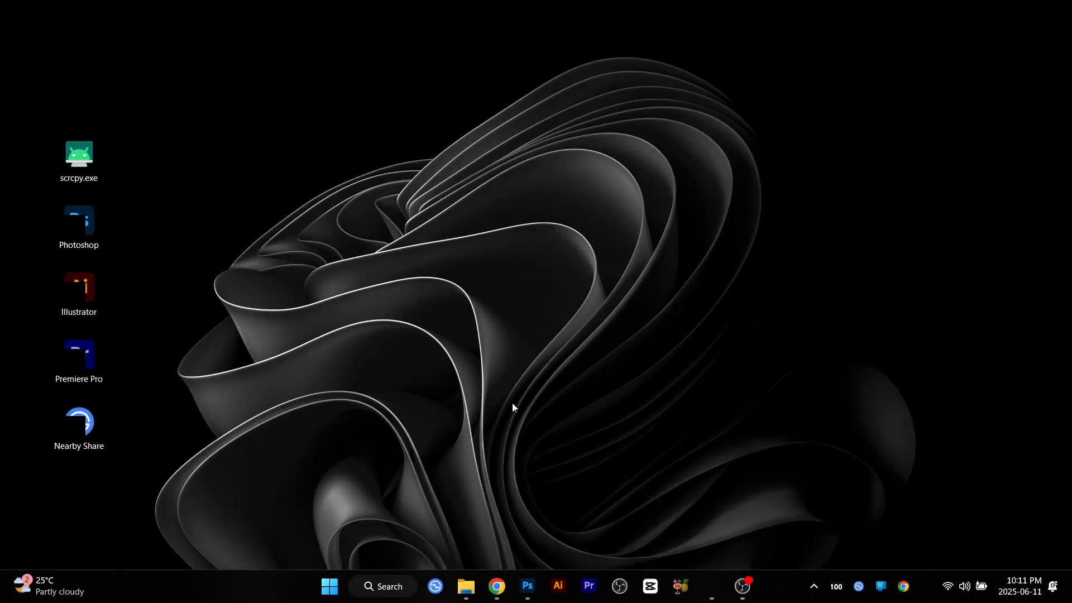
mouse_move(374, 124)
left_mouse_down()
mouse_move(0, 548)
mouse_move(447, 497)
left_mouse_up()
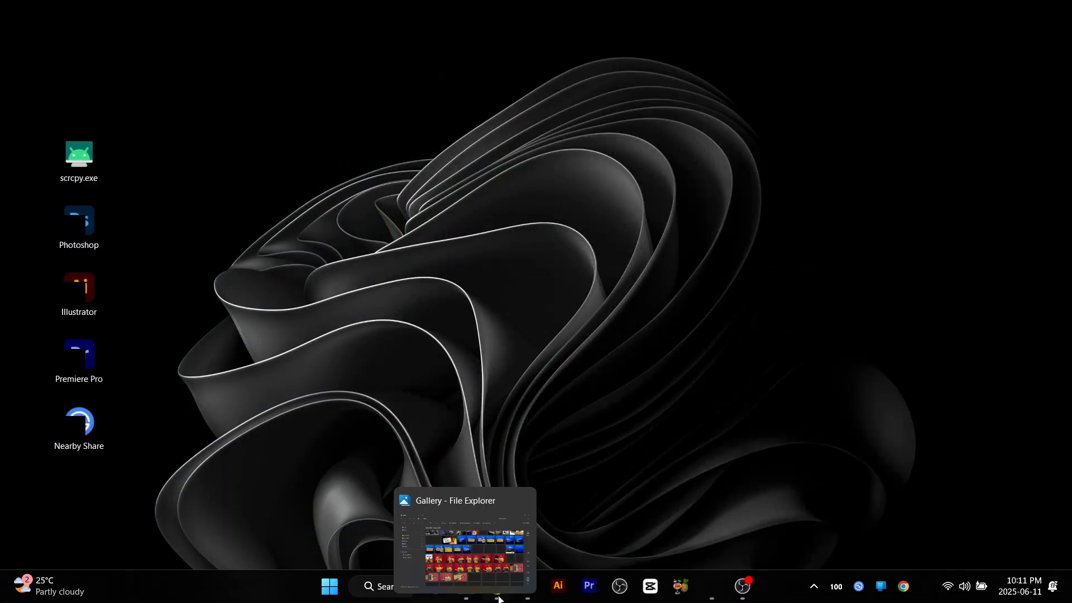
mouse_move(527, 586)
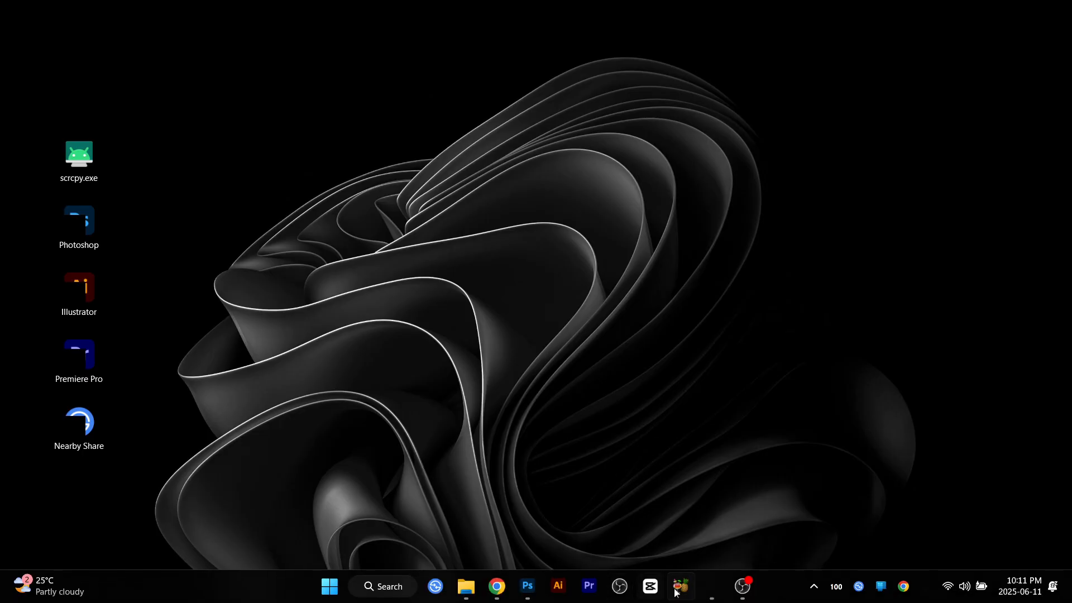
left_click(746, 592)
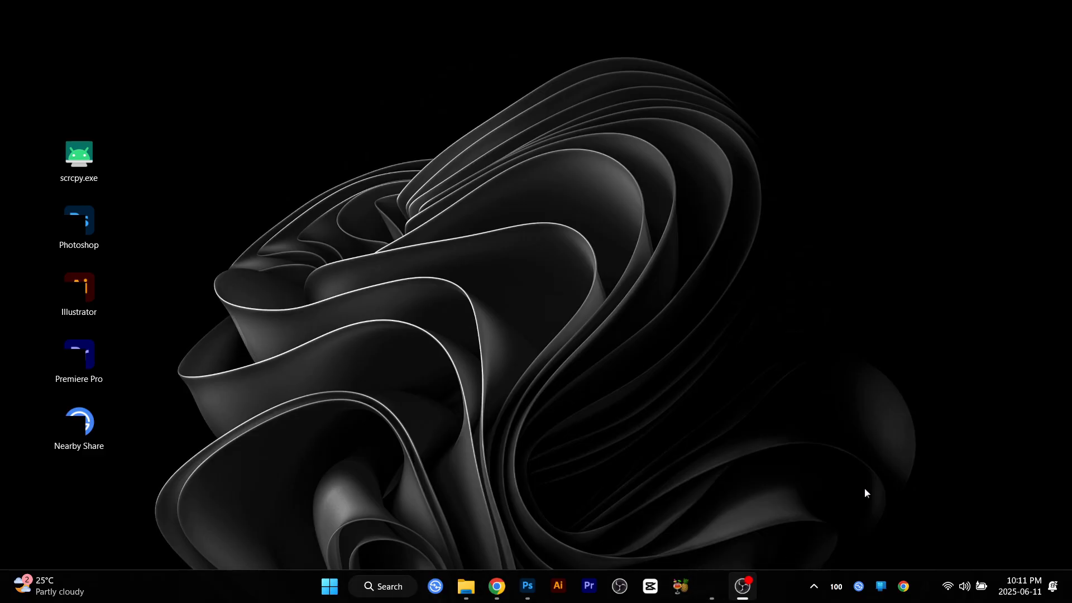